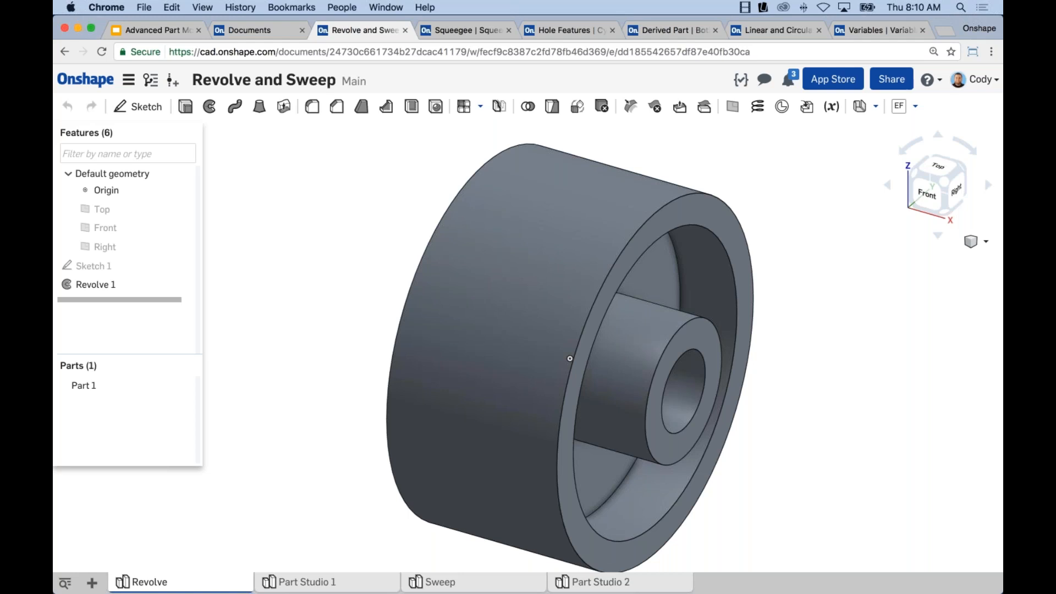
# Step: Examine the finished revolved wheel and its profile sketch viewed face-on, and open the Sweep part studio for a look
pyautogui.press('f')
pyautogui.moveTo(791, 265); pyautogui.dragTo(751, 236, button='right')
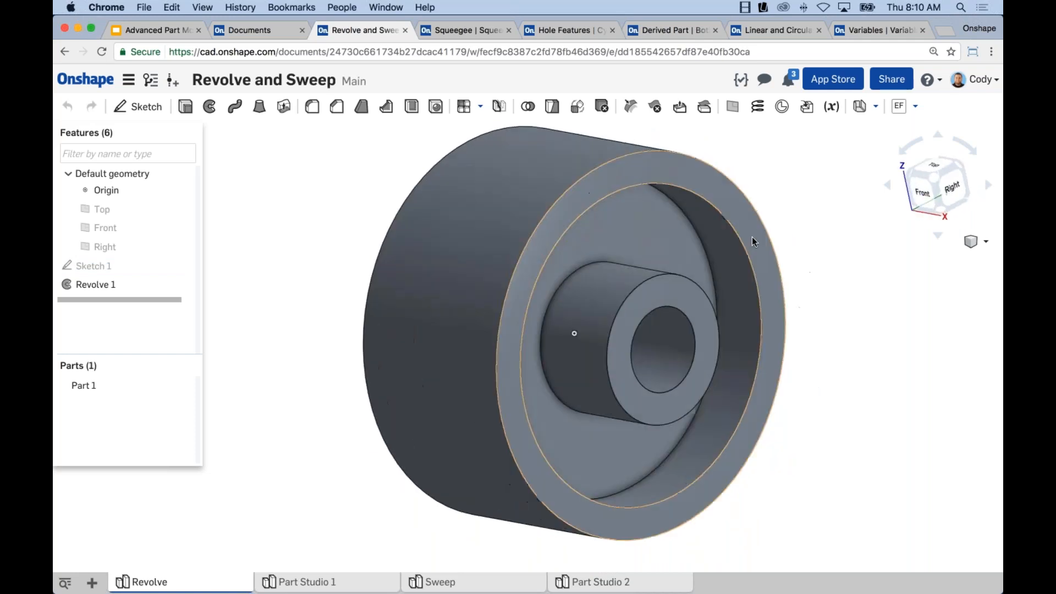
pyautogui.moveTo(682, 315); pyautogui.dragTo(652, 319, button='right')
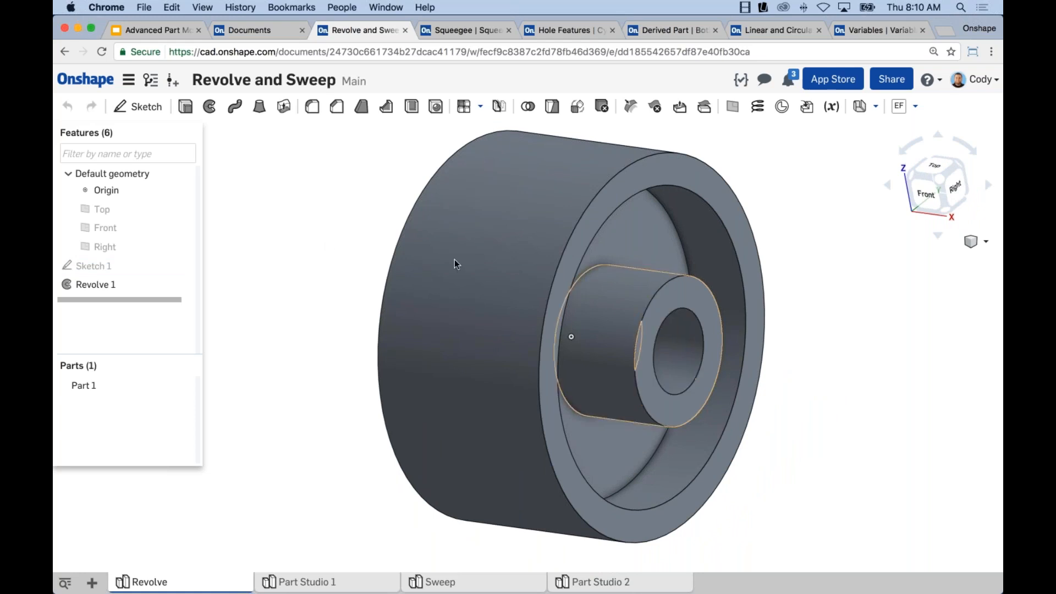
pyautogui.click(118, 265)
pyautogui.press('n')
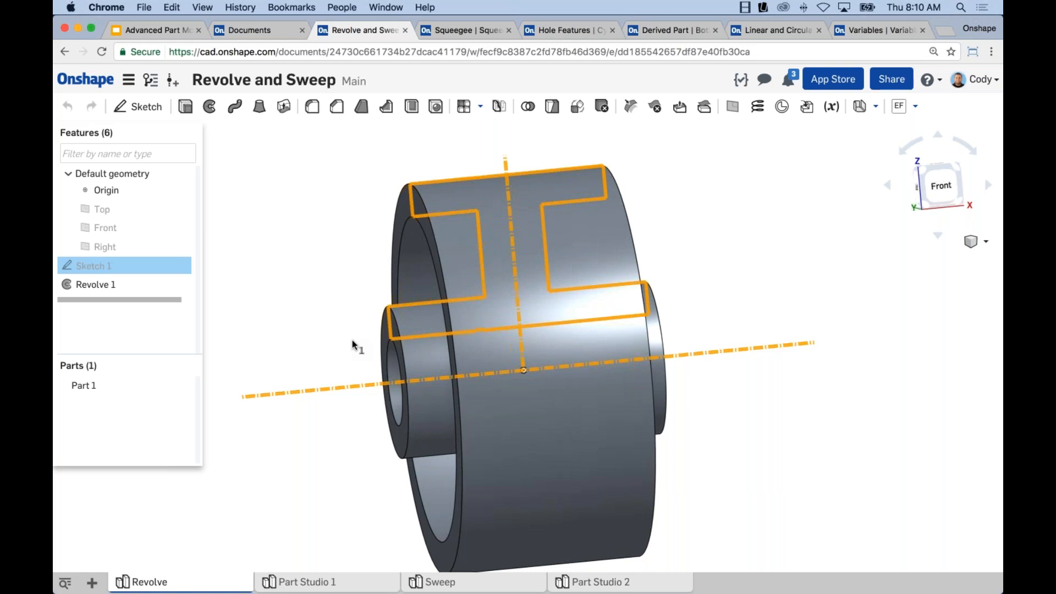
pyautogui.hotkey('shift', '7')
pyautogui.press('Escape')
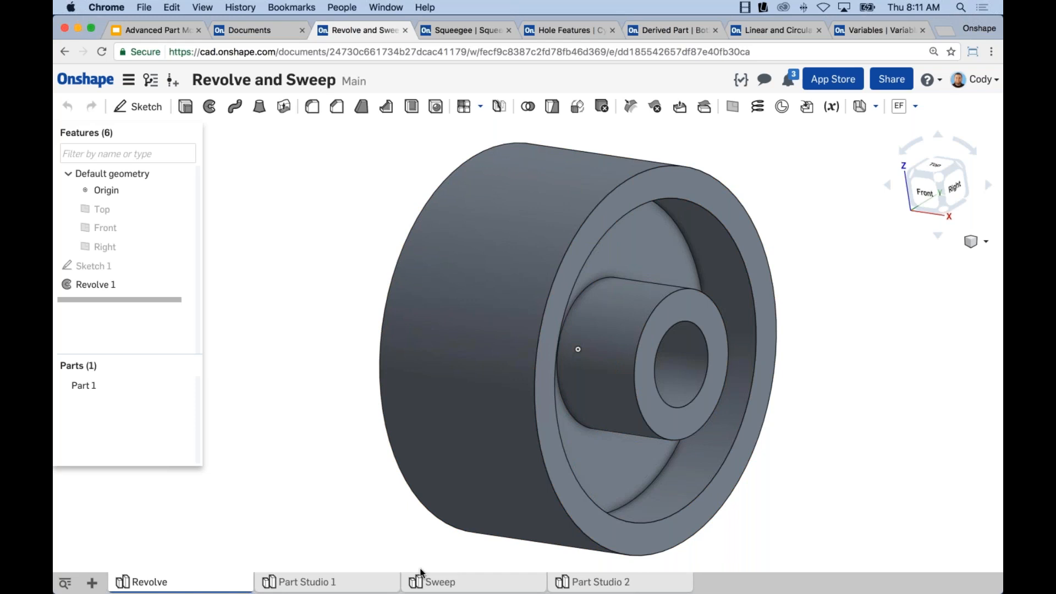
pyautogui.click(434, 580)
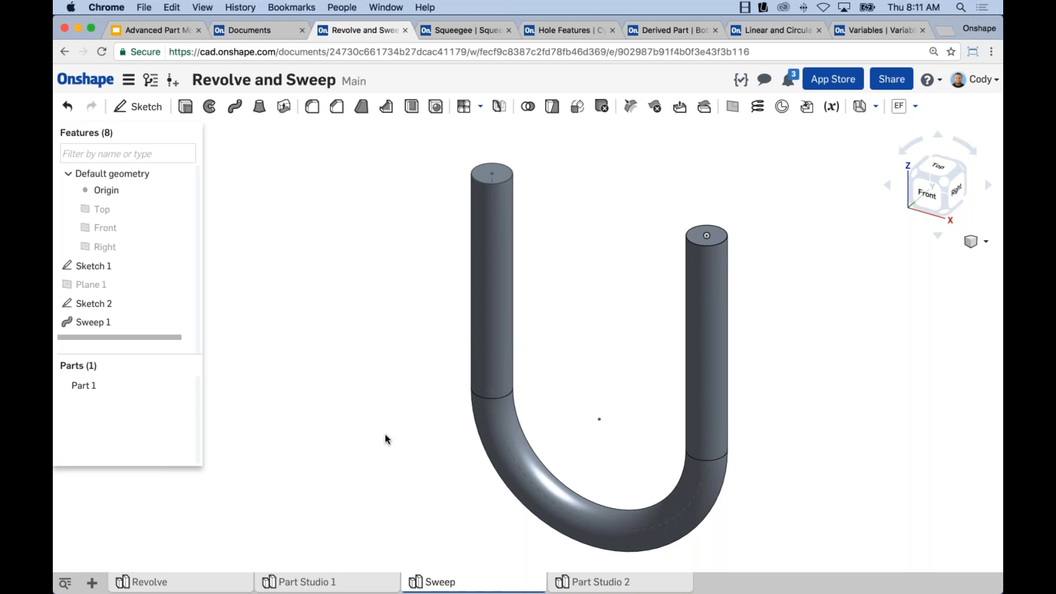
# Step: Start a new sketch on the Front plane in Part Studio 1
pyautogui.click(321, 583)
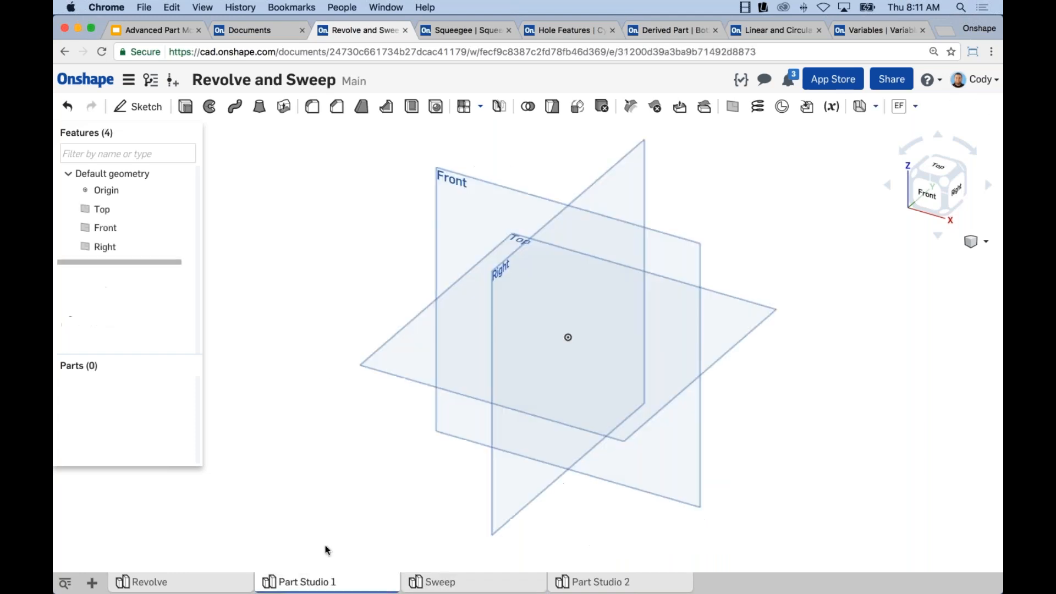
pyautogui.click(465, 205)
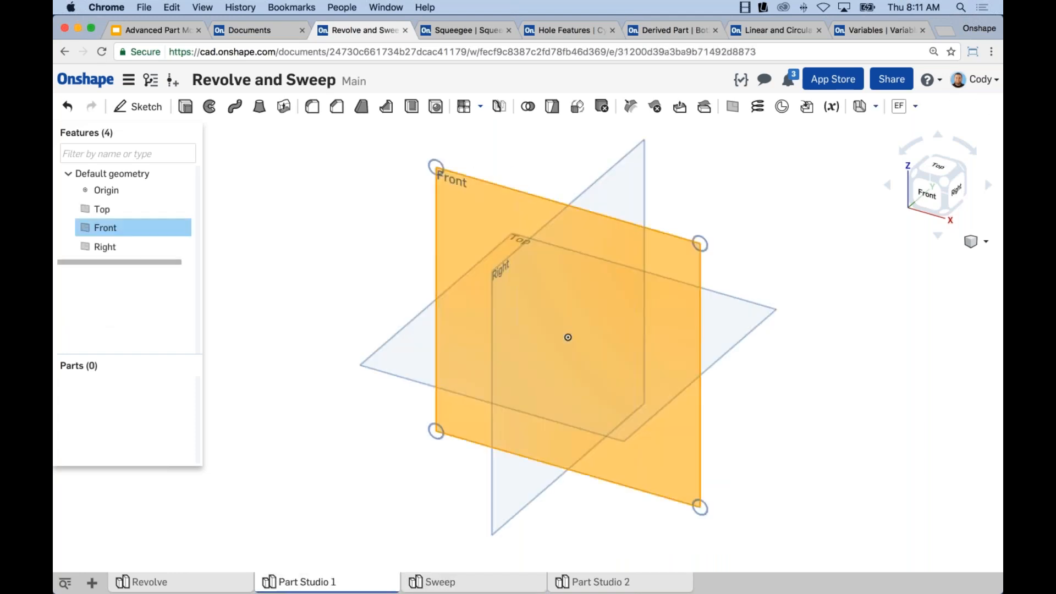
pyautogui.click(484, 218)
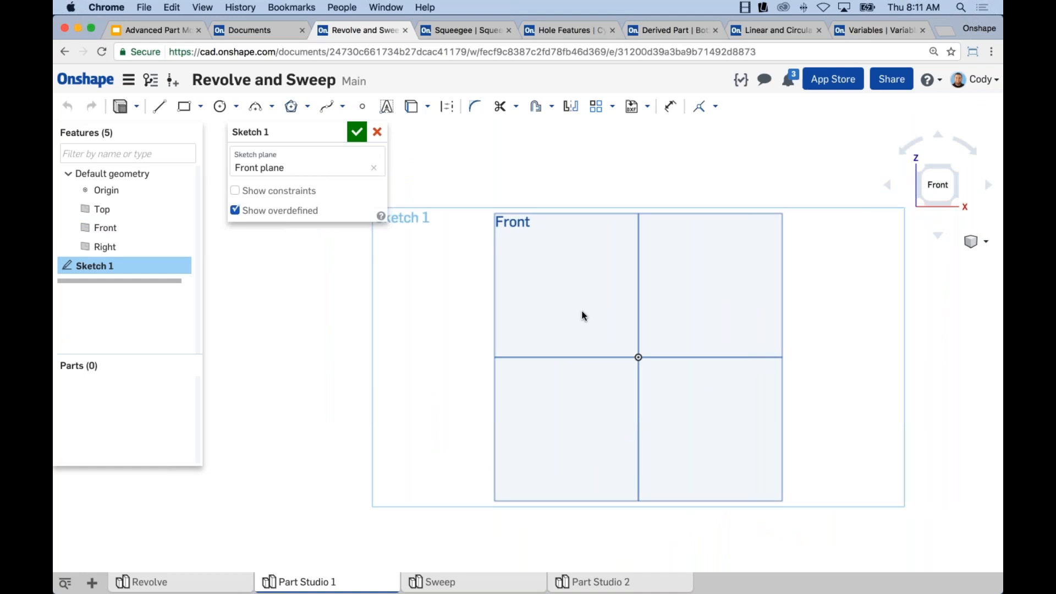
pyautogui.moveTo(581, 310); pyautogui.dragTo(550, 313, button='middle')
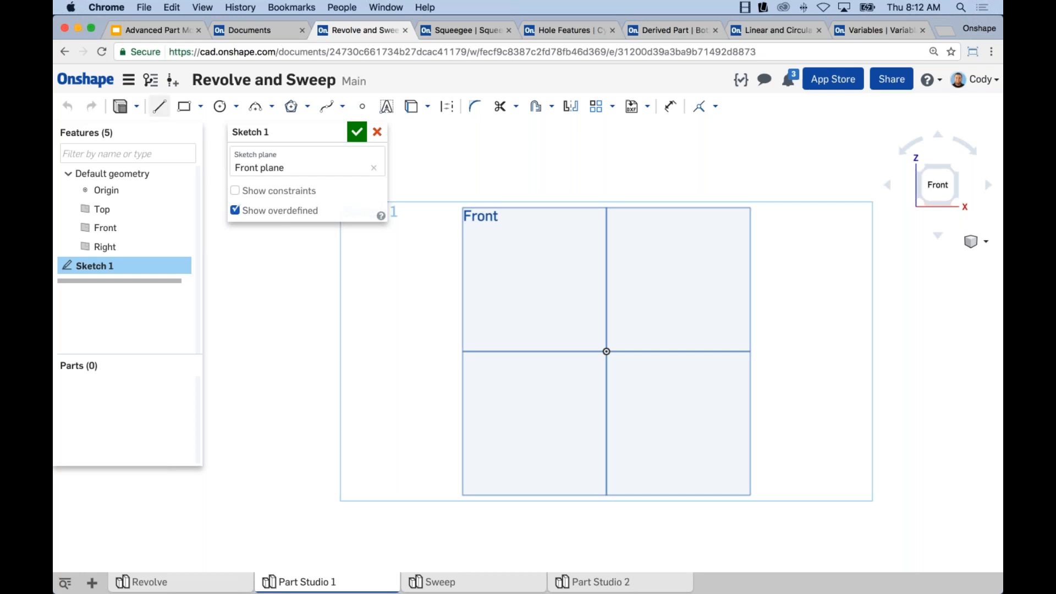
# Step: Draw a long horizontal construction line through the origin as the revolve axis
pyautogui.click(159, 107)
pyautogui.click(447, 106)
pyautogui.click(310, 350)
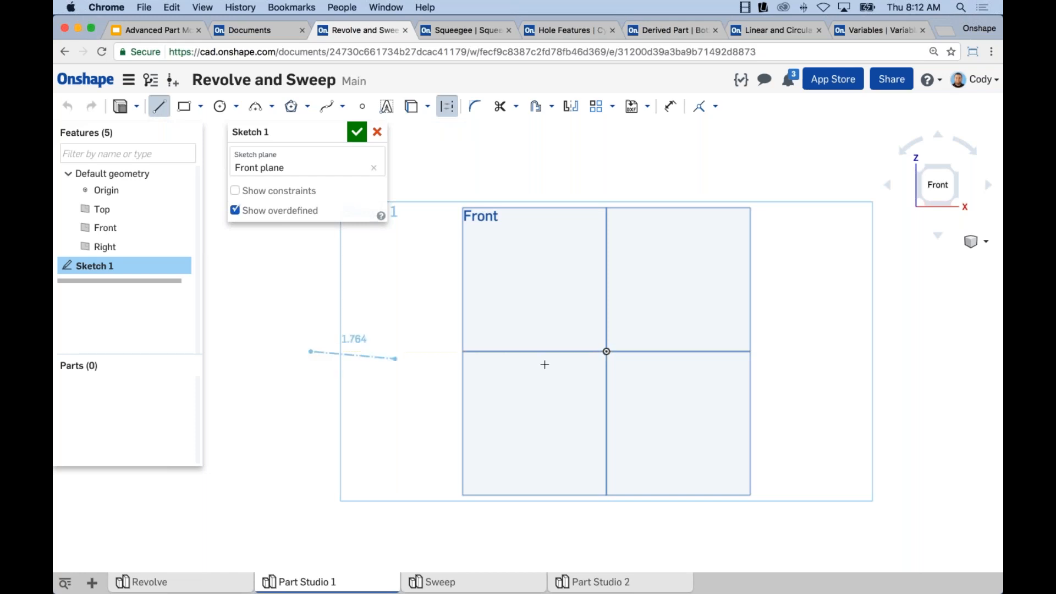
pyautogui.click(906, 351)
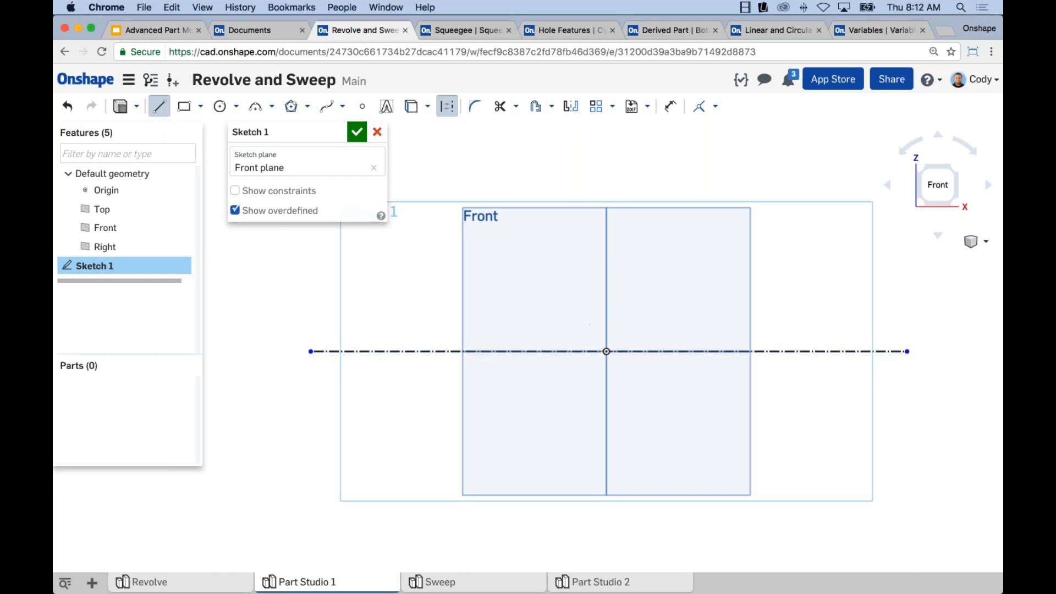
pyautogui.press('Escape')
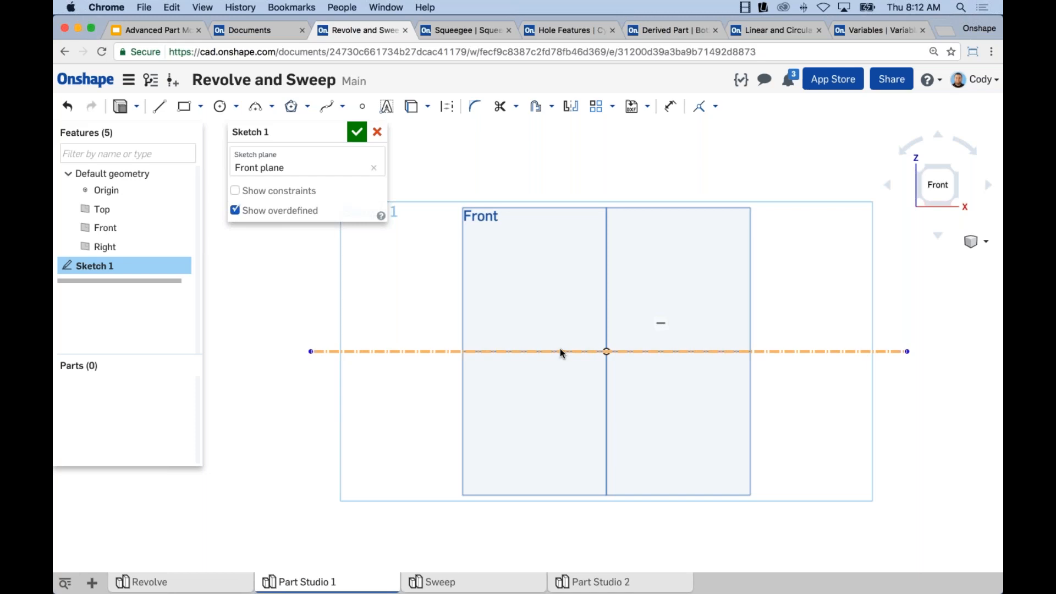
# Step: Sketch a closed I-shaped profile above the axis, with a lower flange about 3 in wide and an upper flange about 2.5 in wide
pyautogui.press('l')
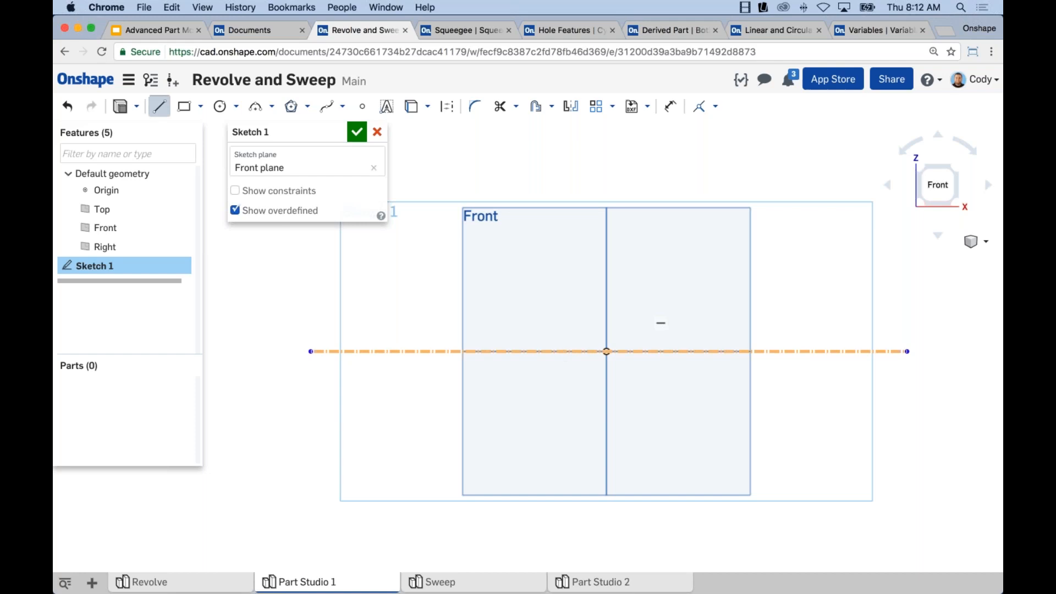
pyautogui.click(528, 310)
pyautogui.click(671, 310)
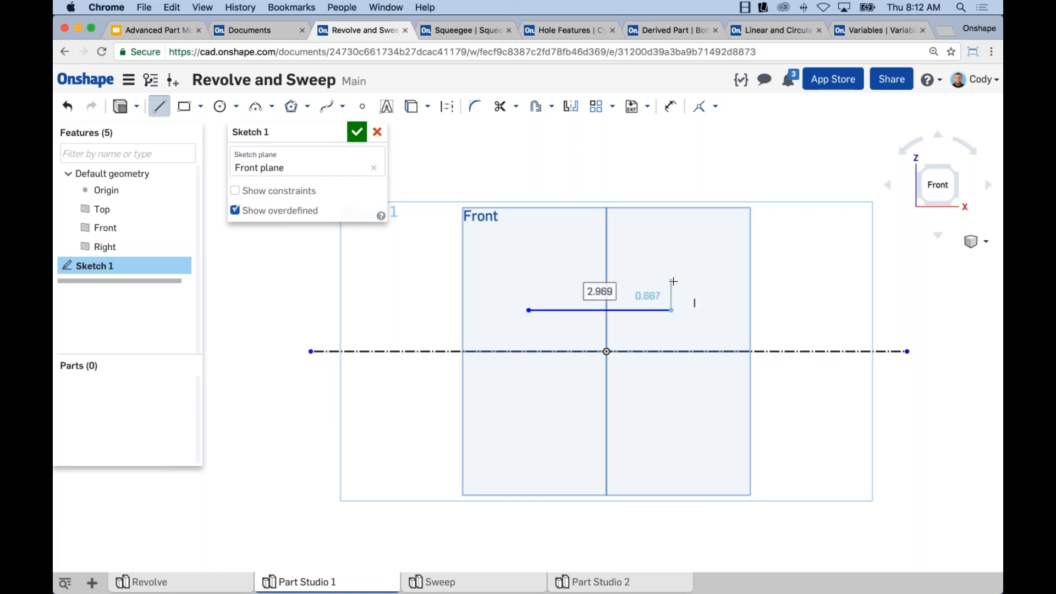
pyautogui.click(632, 283)
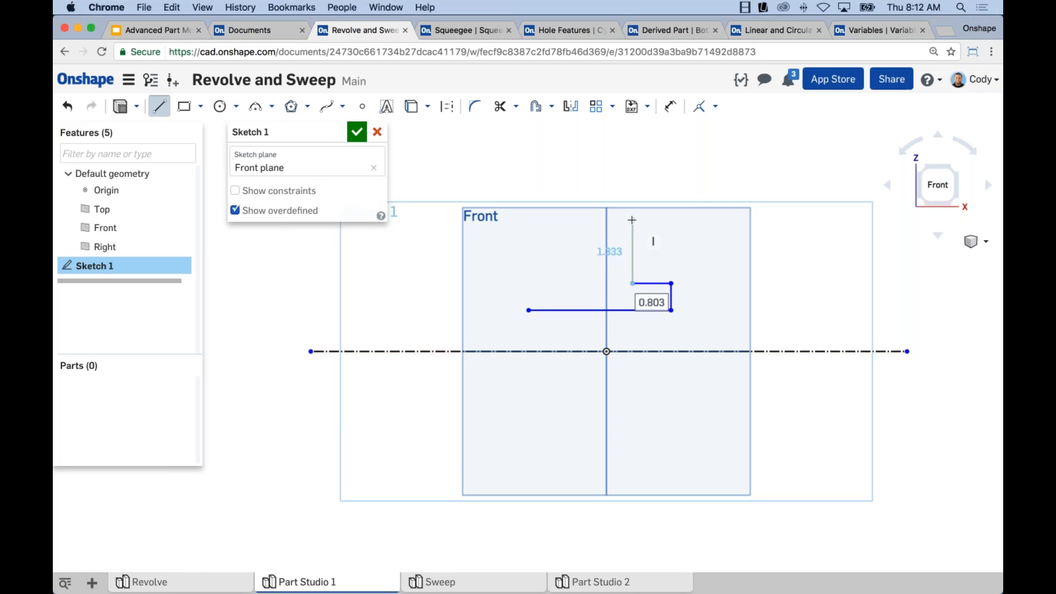
pyautogui.click(632, 219)
pyautogui.click(659, 200)
pyautogui.click(541, 199)
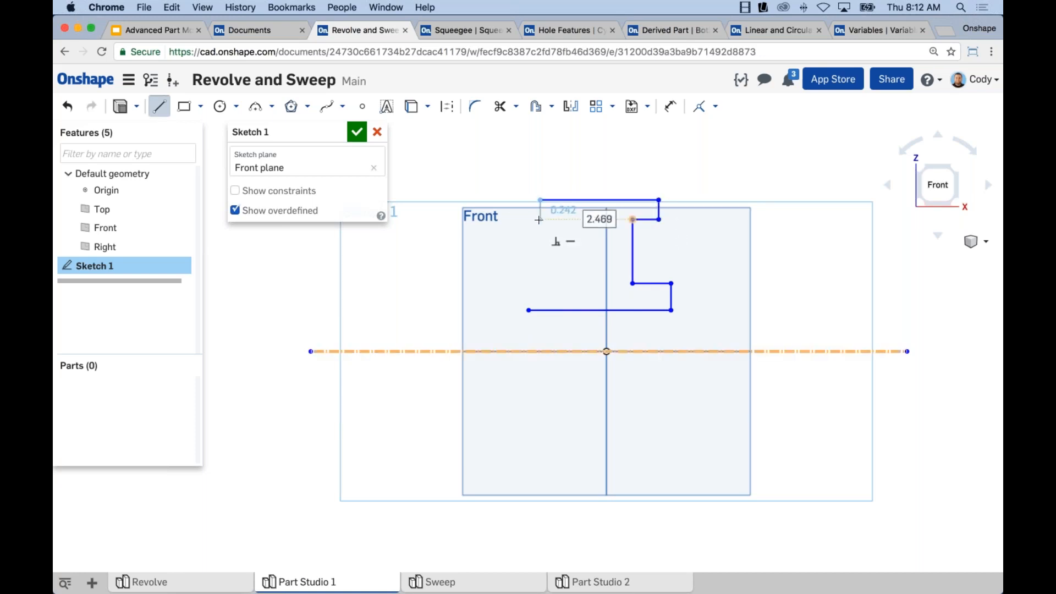
pyautogui.click(539, 219)
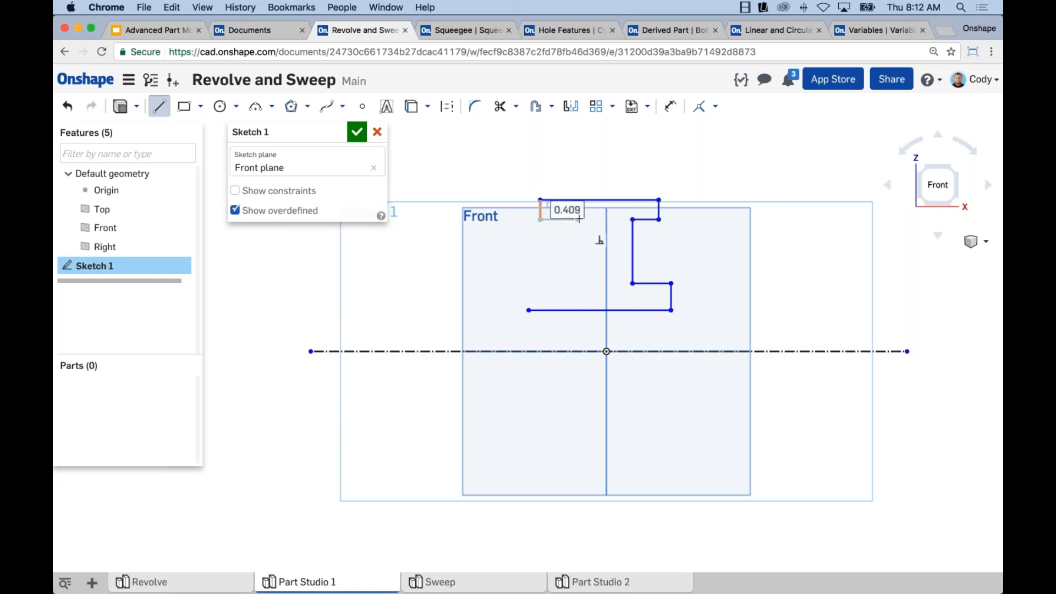
pyautogui.click(580, 219)
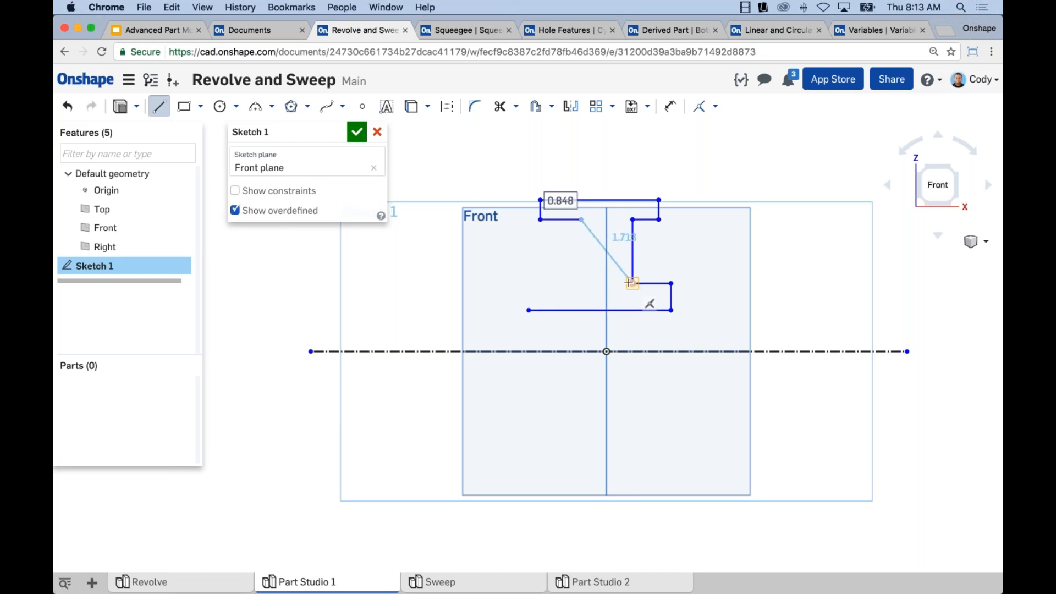
pyautogui.click(583, 283)
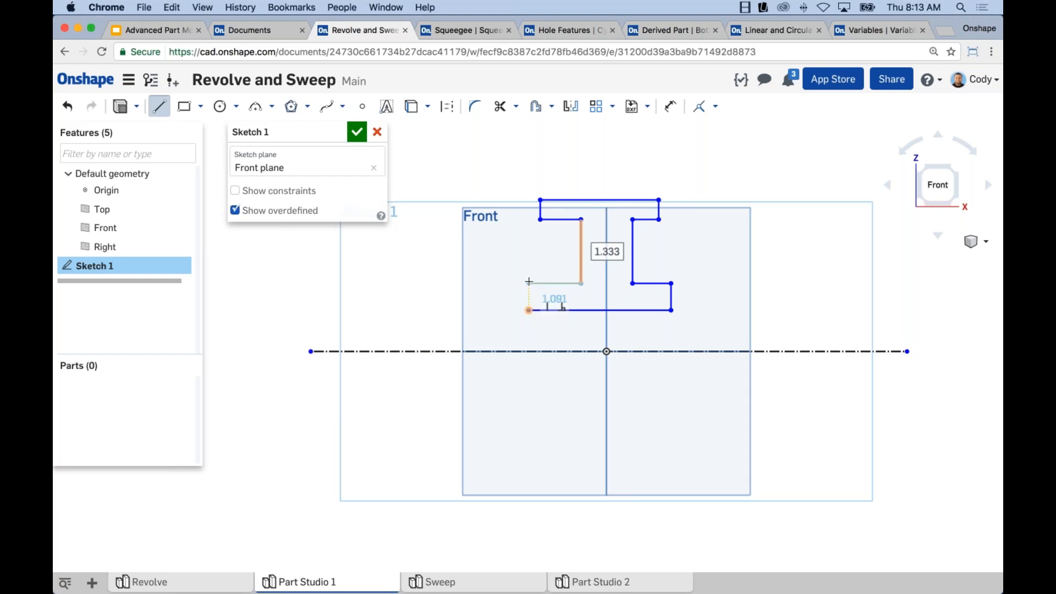
pyautogui.click(529, 283)
pyautogui.click(529, 310)
pyautogui.press('Escape')
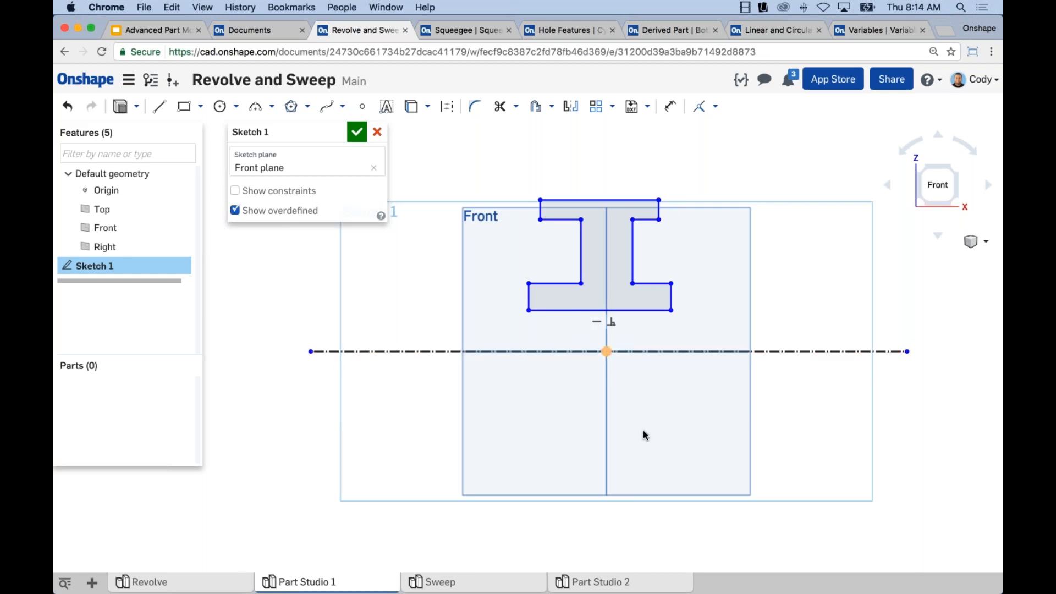
pyautogui.press('l')
pyautogui.press('q')
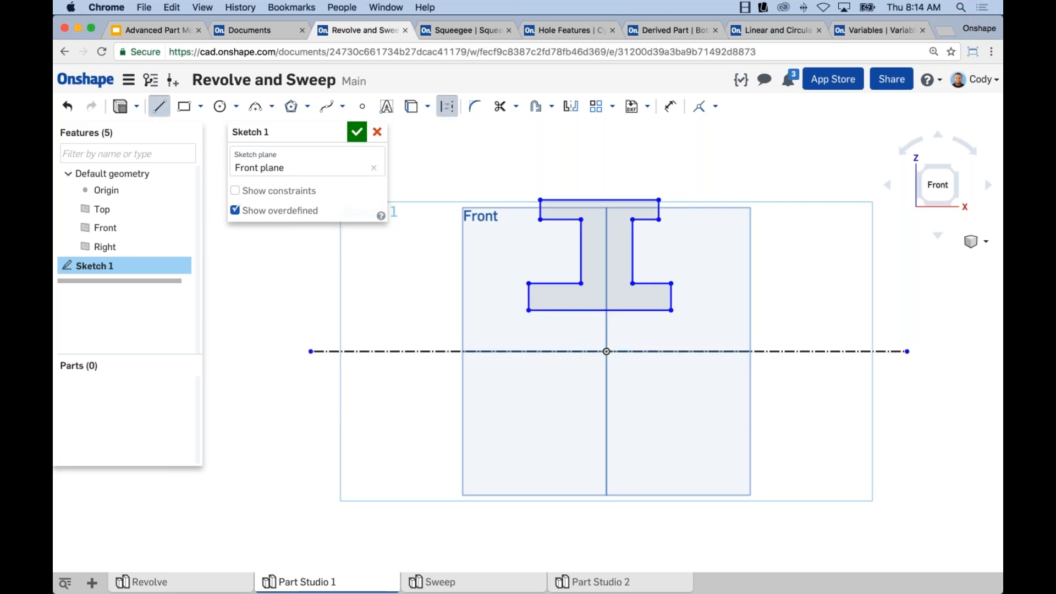
pyautogui.click(604, 352)
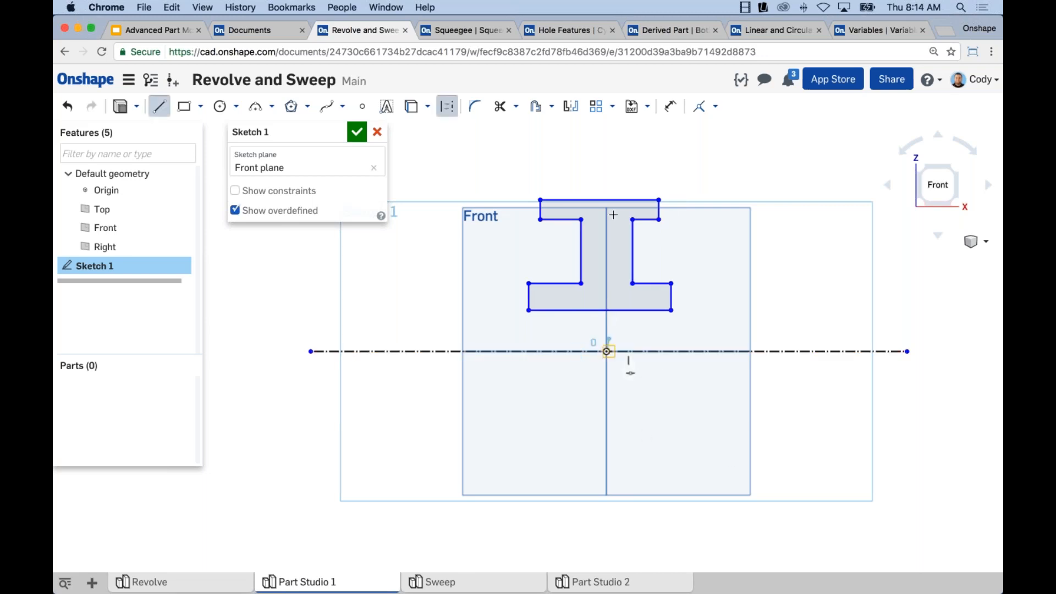
pyautogui.click(606, 161)
pyautogui.press('Escape')
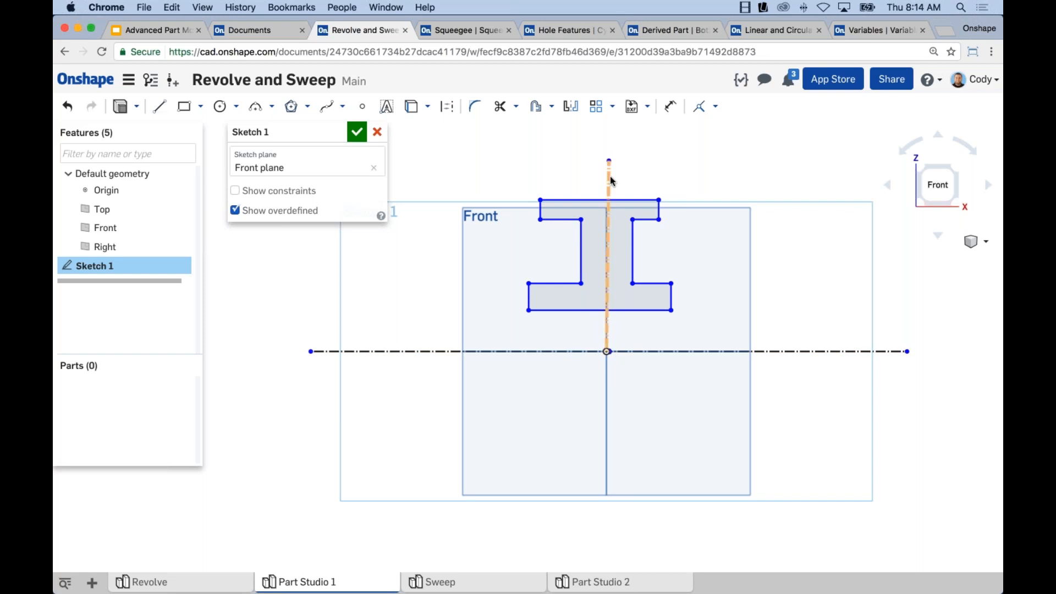
pyautogui.press('super+z')
# Step: Draw a vertical construction line from the origin up through the profile and past its upper edge
pyautogui.press('l')
pyautogui.press('q')
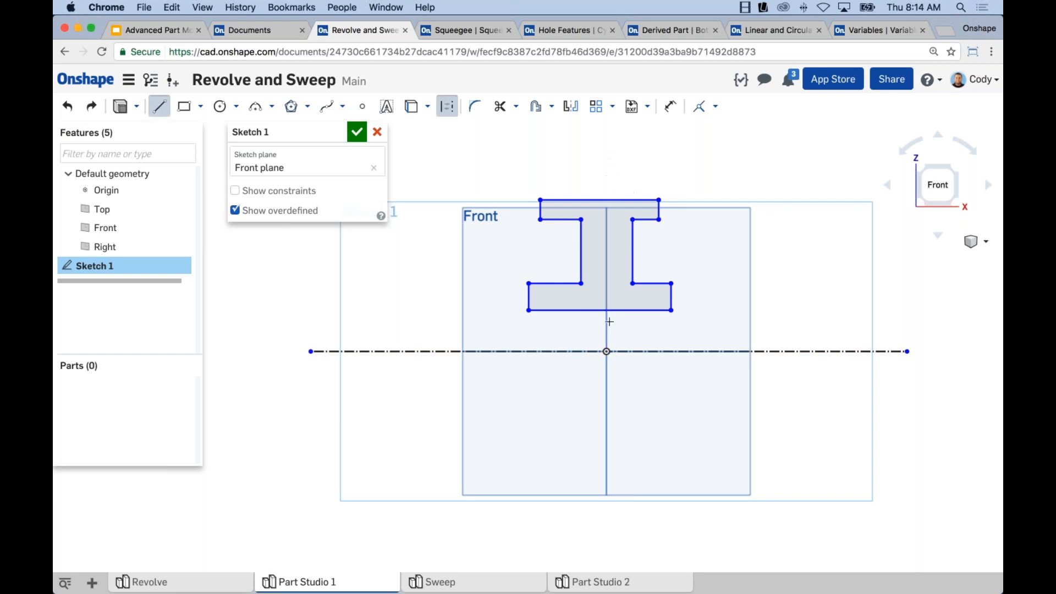
pyautogui.click(606, 351)
pyautogui.click(606, 170)
pyautogui.press('Escape')
pyautogui.scroll(5, 663, 159)
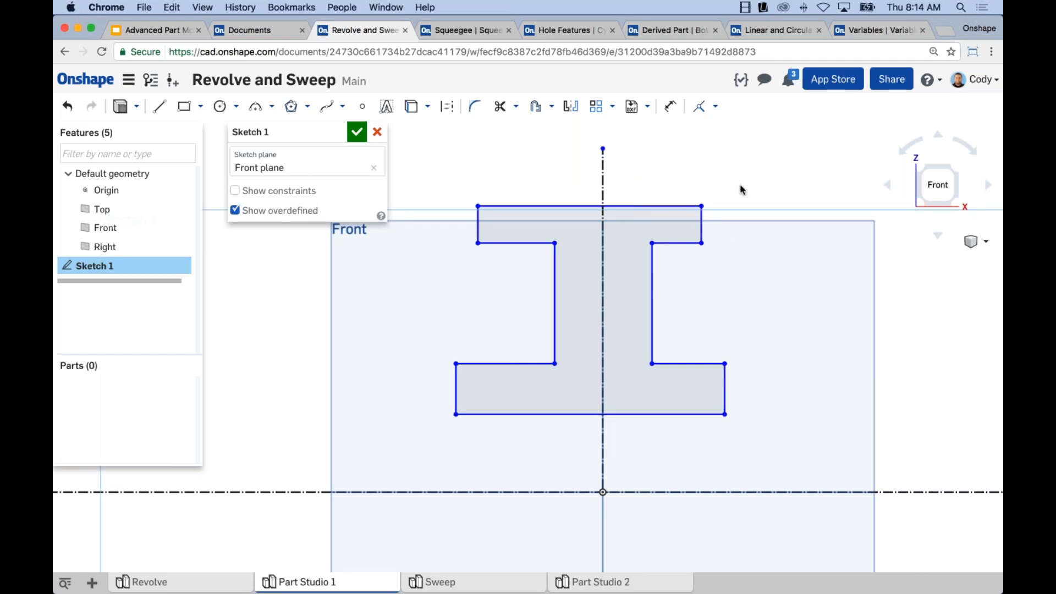
# Step: Make the upper edge's two endpoints symmetric about the vertical construction line and stretch the upper flange slightly wider and taller
pyautogui.click(701, 206)
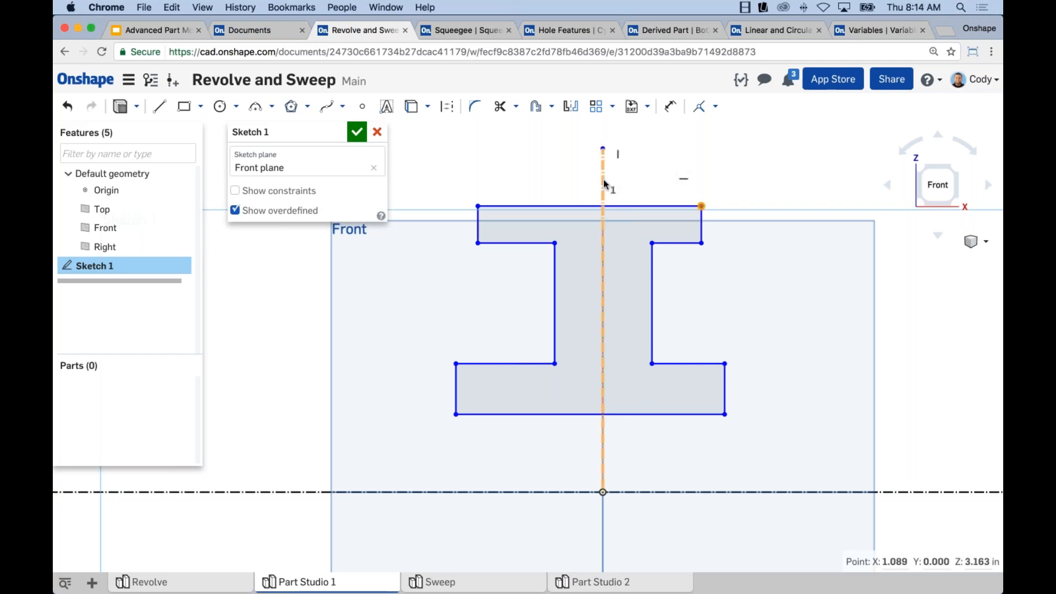
pyautogui.click(603, 179)
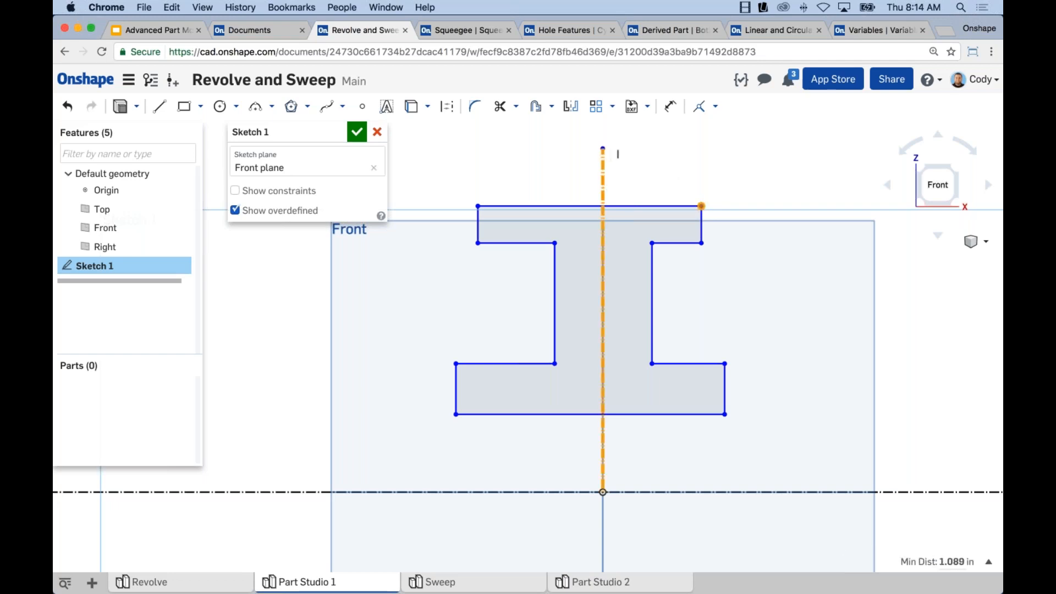
pyautogui.click(476, 206)
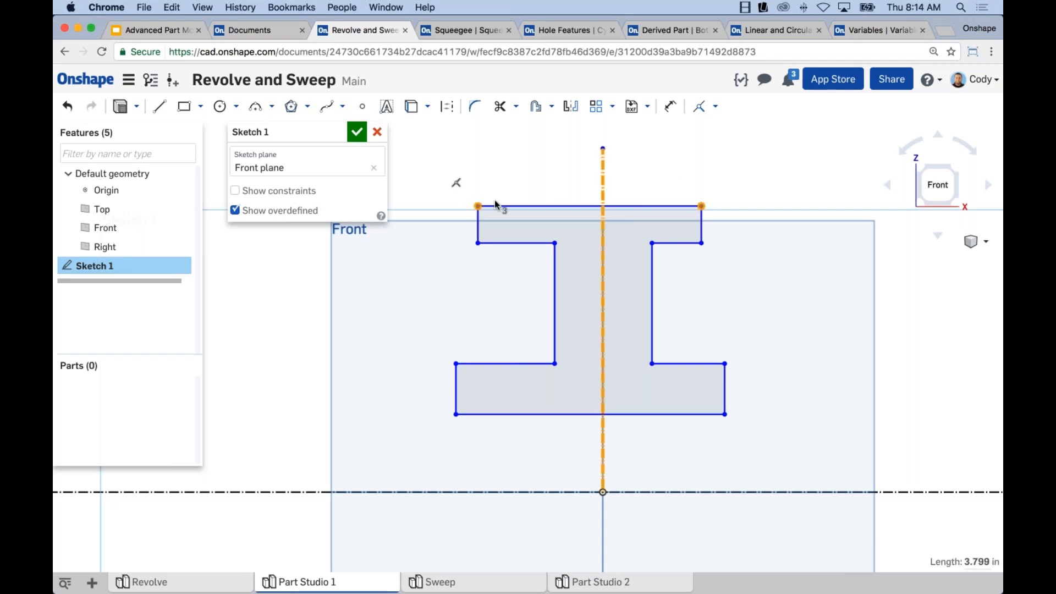
pyautogui.click(715, 107)
pyautogui.click(735, 369)
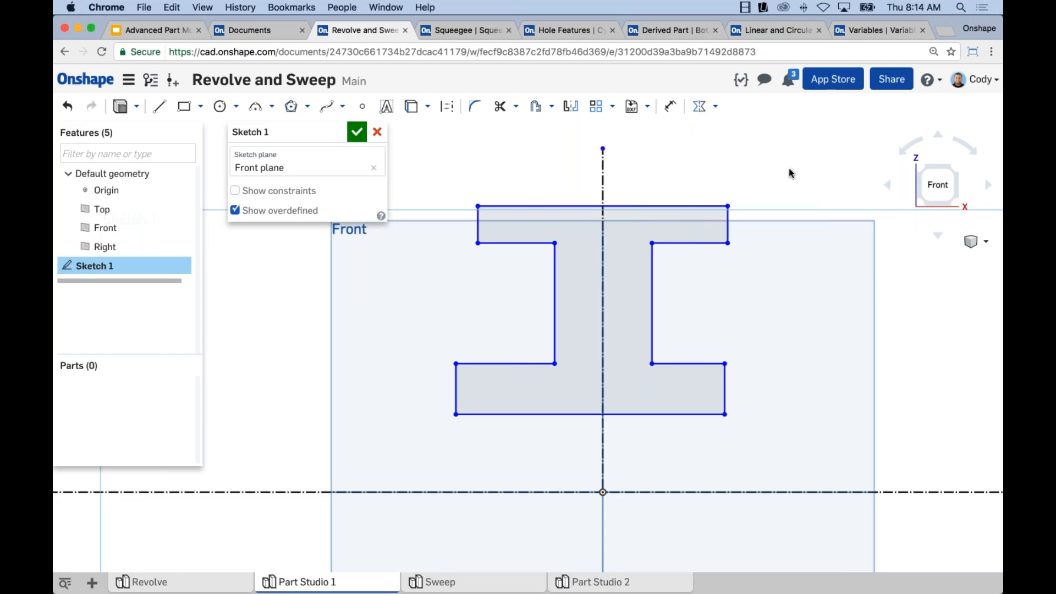
pyautogui.moveTo(726, 207)
pyautogui.mouseDown()
pyautogui.moveTo(808, 201)
pyautogui.moveTo(735, 201)
pyautogui.mouseUp()
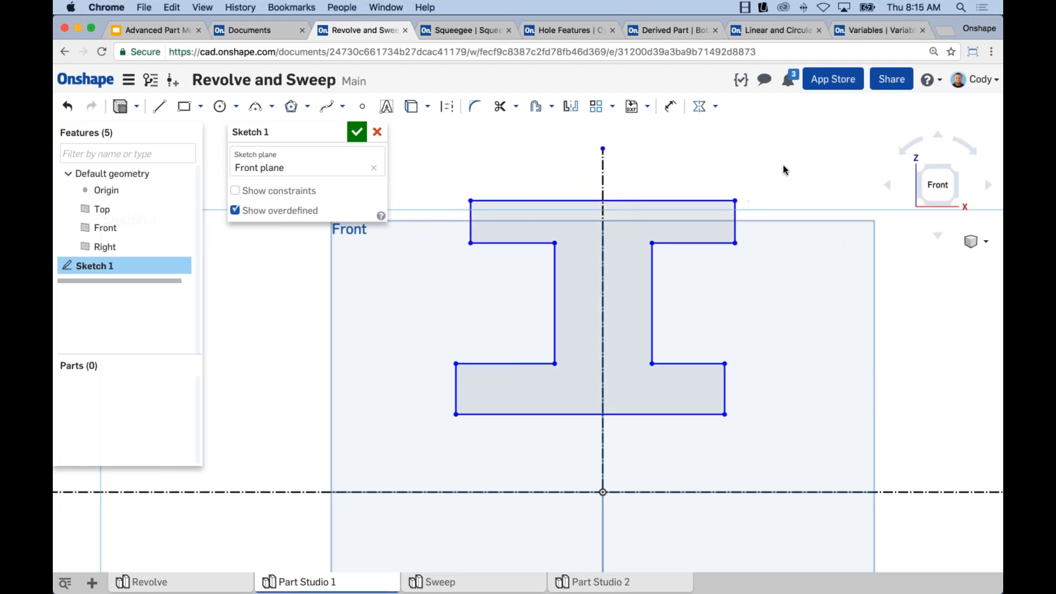
# Step: Make the two inner corners where the web meets the upper flange symmetric about the vertical construction line
pyautogui.click(652, 243)
pyautogui.click(602, 245)
pyautogui.click(554, 243)
pyautogui.click(700, 106)
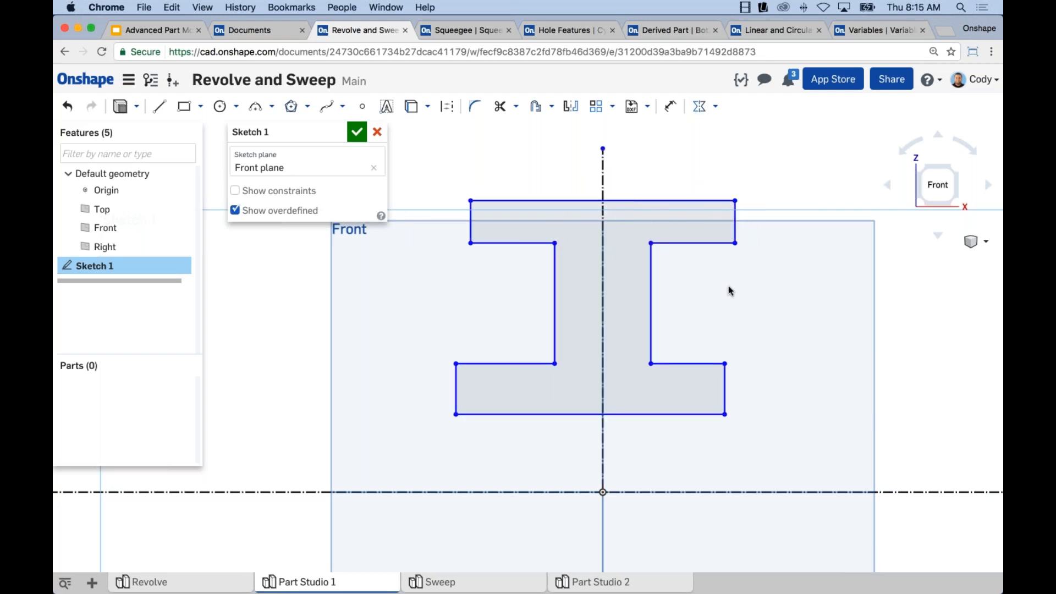
# Step: Make the two outer upper corners of the lower flange symmetric about the vertical construction line
pyautogui.click(725, 363)
pyautogui.click(603, 382)
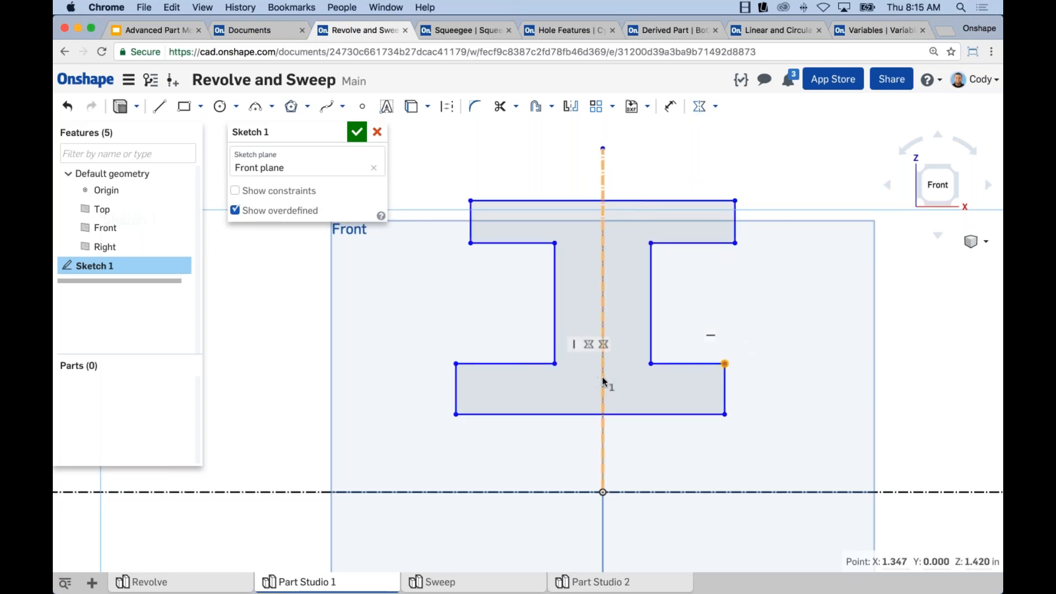
pyautogui.click(455, 363)
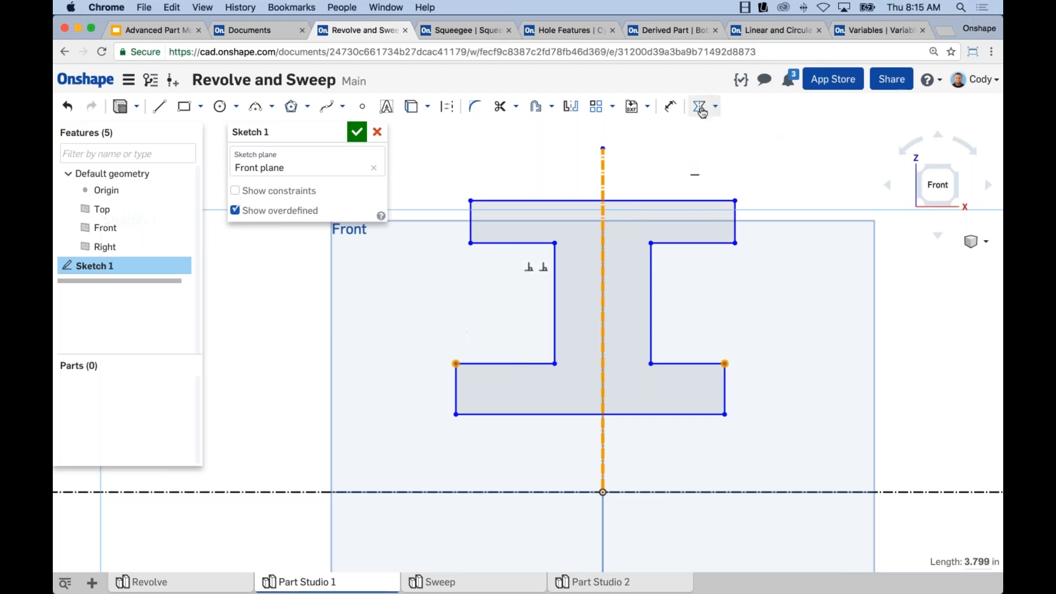
pyautogui.click(699, 106)
# Step: Stretch the lower flange to about 4.64 in wide and narrow the web between the flanges
pyautogui.moveTo(750, 364); pyautogui.dragTo(812, 360)
pyautogui.moveTo(650, 345); pyautogui.dragTo(633, 345)
pyautogui.scroll(2, 792, 292)
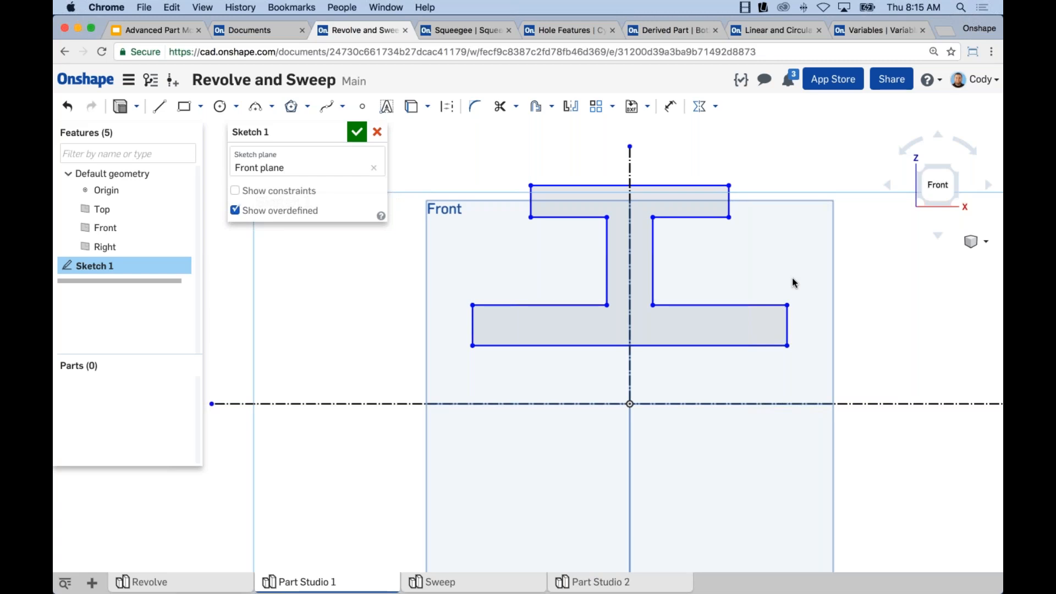
# Step: Dimension the lower flange's overall width along its bottom edge to 4.5 in
pyautogui.click(670, 106)
pyautogui.click(672, 345)
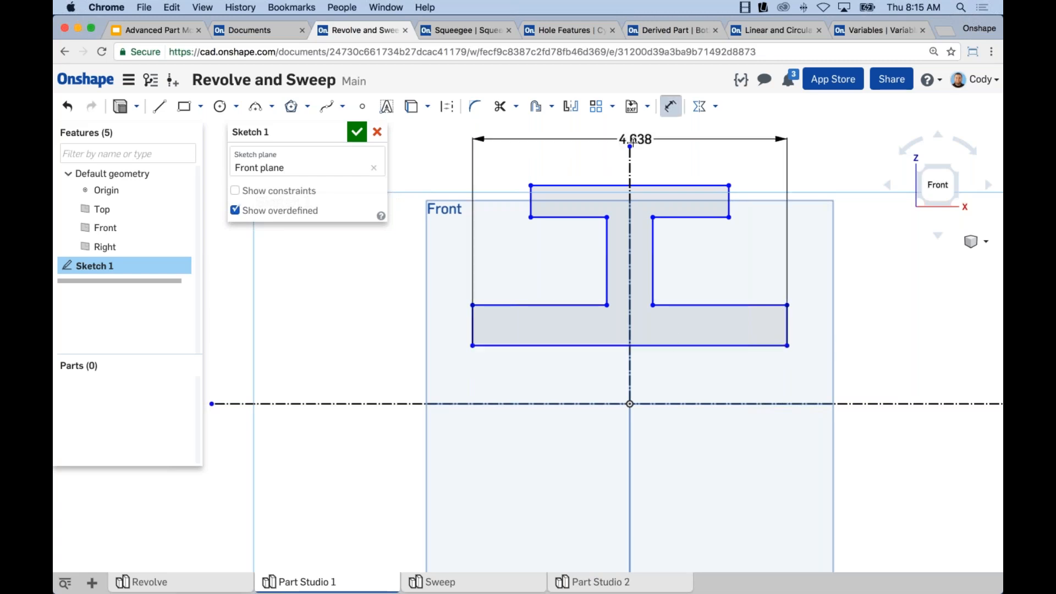
pyautogui.click(610, 135)
pyautogui.write('4.5')
pyautogui.press('Return')
# Step: Dimension the upper flange's width to 2.75 in, placing the dimension above the profile
pyautogui.click(599, 192)
pyautogui.click(602, 152)
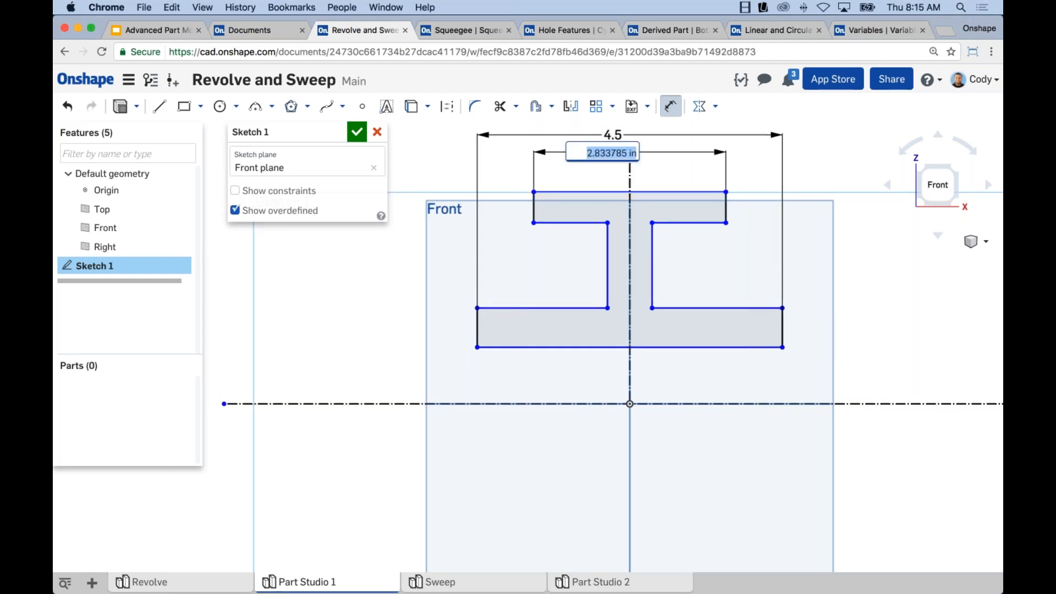
pyautogui.write('2.75')
pyautogui.press('Return')
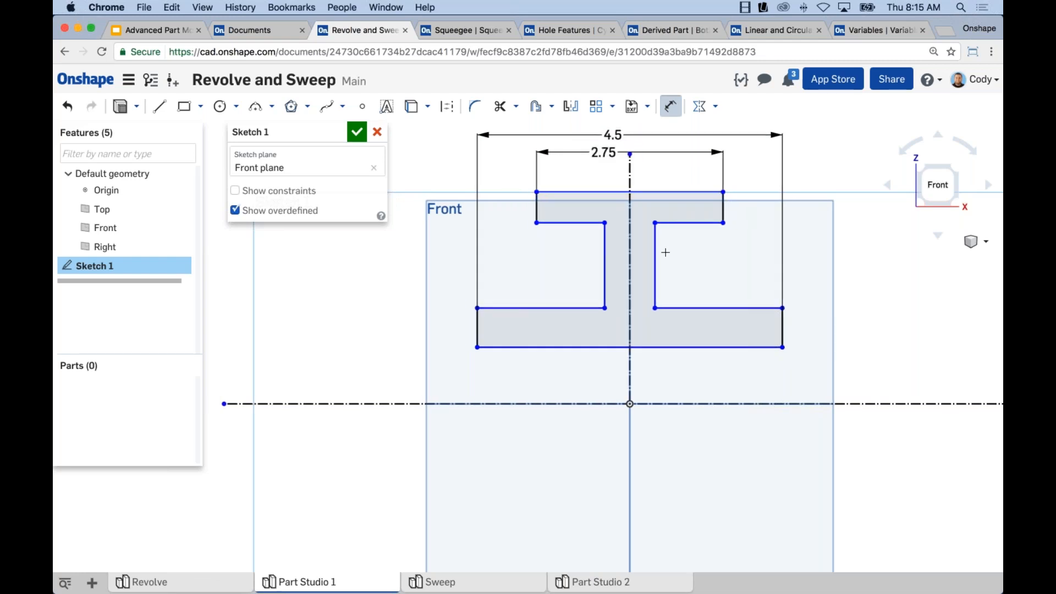
# Step: Dimension the web's thickness between its two vertical edges to 0.75 in
pyautogui.click(655, 268)
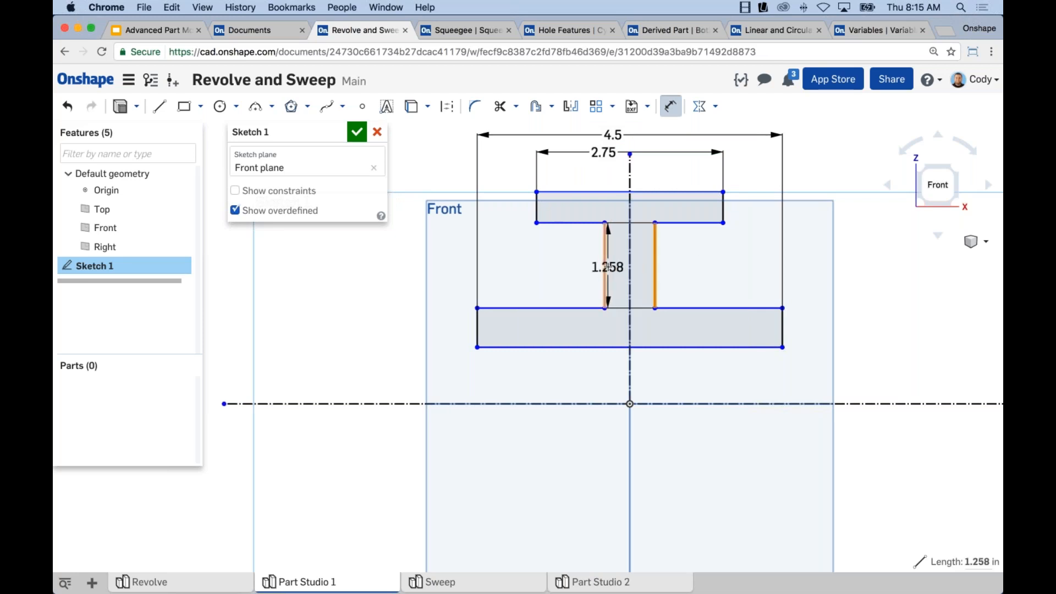
pyautogui.click(606, 226)
pyautogui.click(618, 176)
pyautogui.press('BackSpace')
pyautogui.write('0.75')
pyautogui.press('Return')
pyautogui.press('Escape')
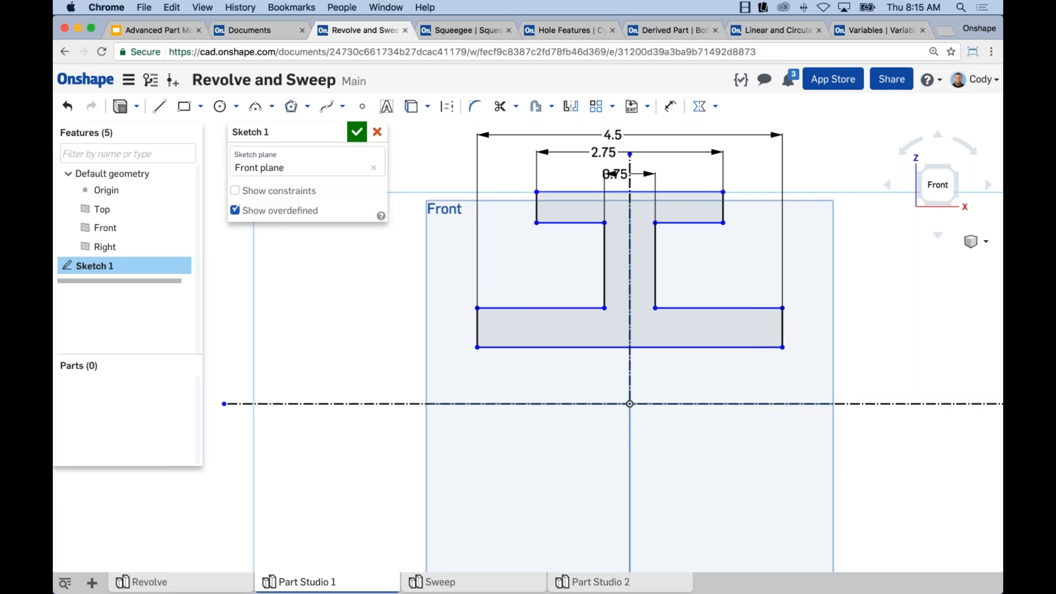
# Step: Add a diameter dimension of 1.5 in from the lower flange's bottom edge across the horizontal construction axis
pyautogui.scroll(-3, 841, 268)
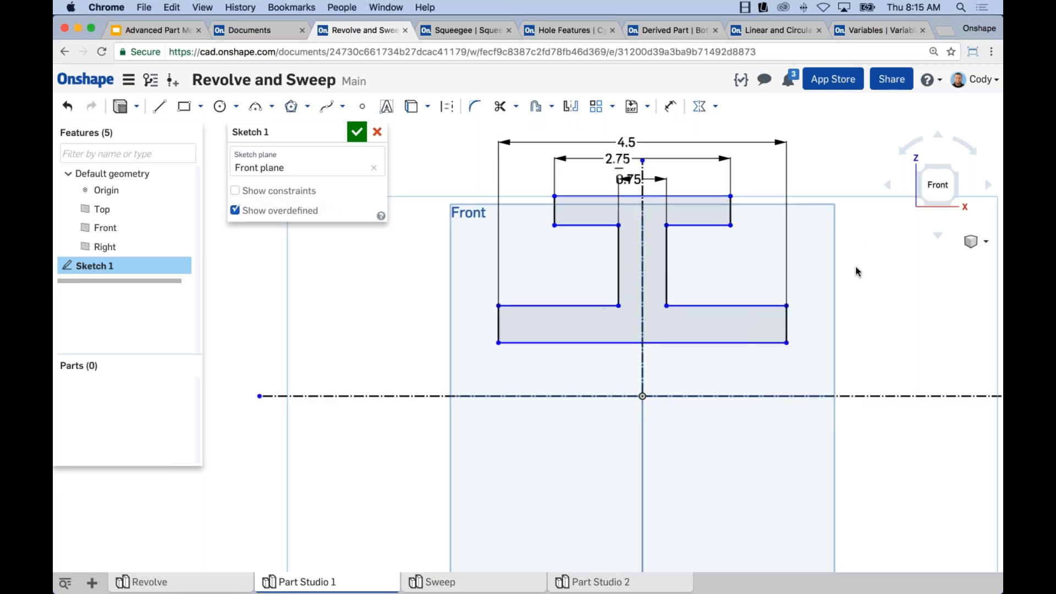
pyautogui.press('u')
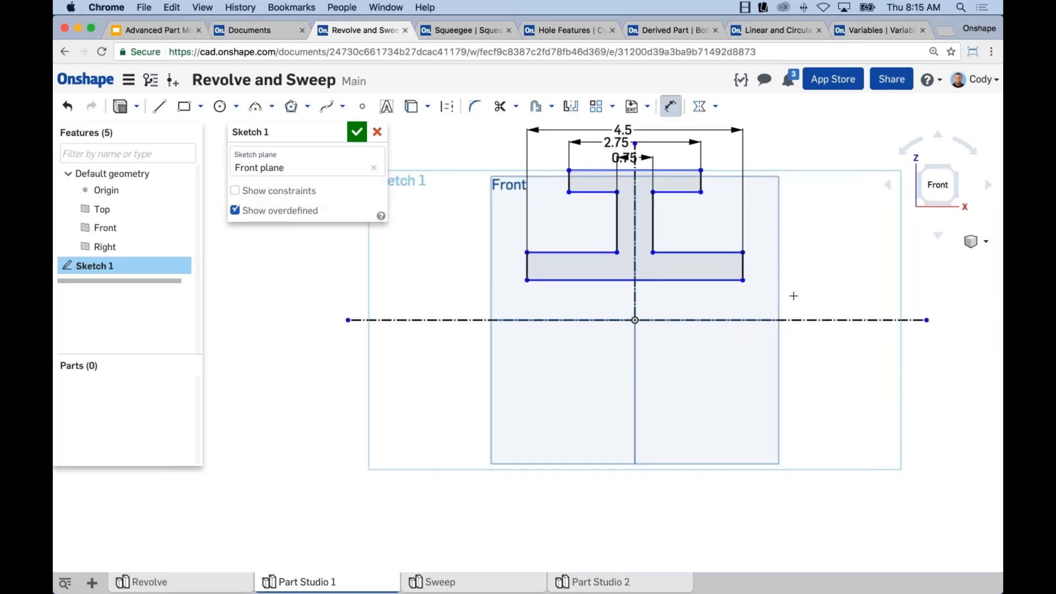
pyautogui.click(715, 282)
pyautogui.click(725, 320)
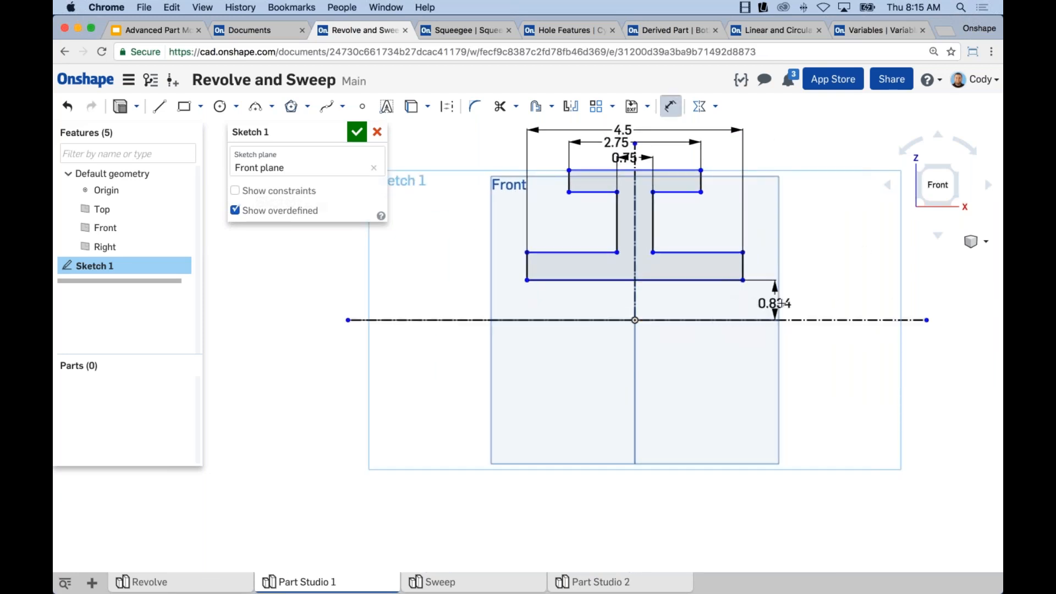
pyautogui.scroll(3, 800, 300)
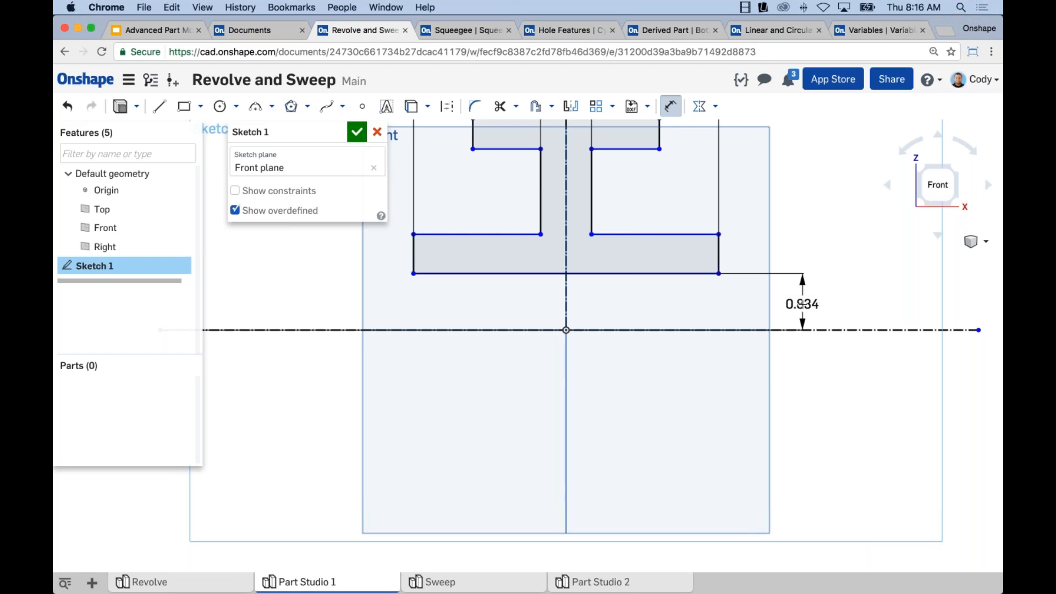
pyautogui.moveTo(802, 303); pyautogui.dragTo(800, 303)
pyautogui.scroll(-4, 800, 303)
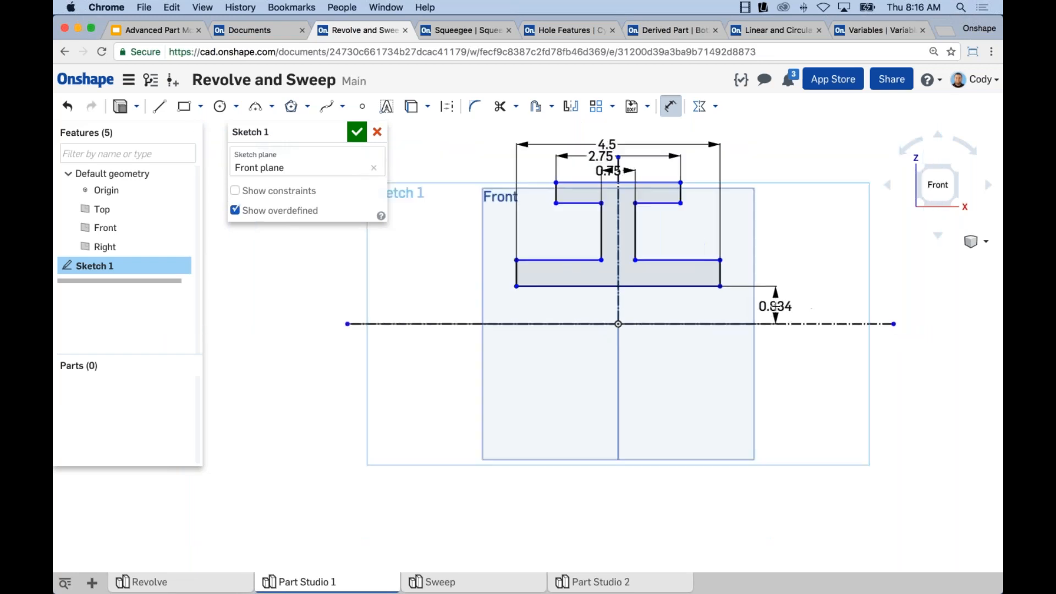
pyautogui.moveTo(776, 305); pyautogui.dragTo(768, 311, button='middle')
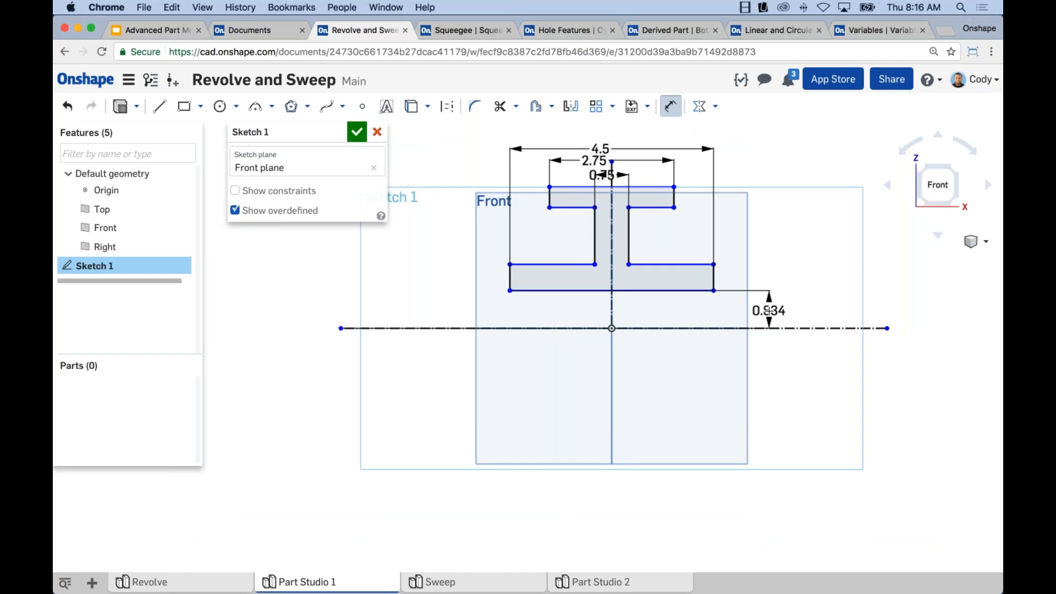
pyautogui.moveTo(769, 311)
pyautogui.mouseDown()
pyautogui.moveTo(756, 311)
pyautogui.moveTo(775, 311)
pyautogui.mouseUp()
pyautogui.moveTo(774, 311); pyautogui.dragTo(833, 342)
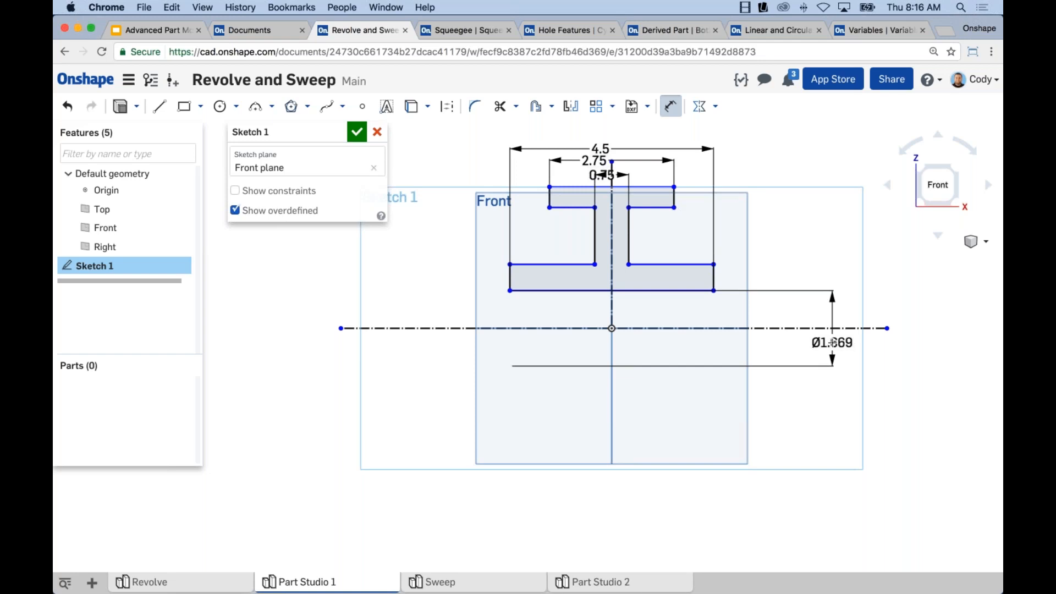
pyautogui.moveTo(832, 341); pyautogui.dragTo(810, 344)
pyautogui.doubleClick(810, 345)
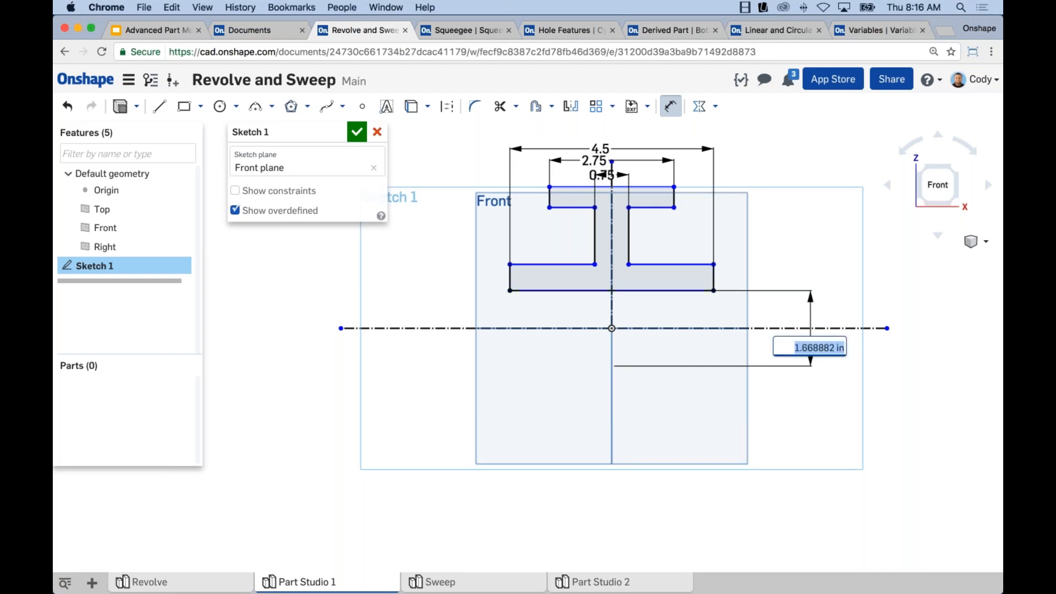
pyautogui.write('1.5')
pyautogui.press('Return')
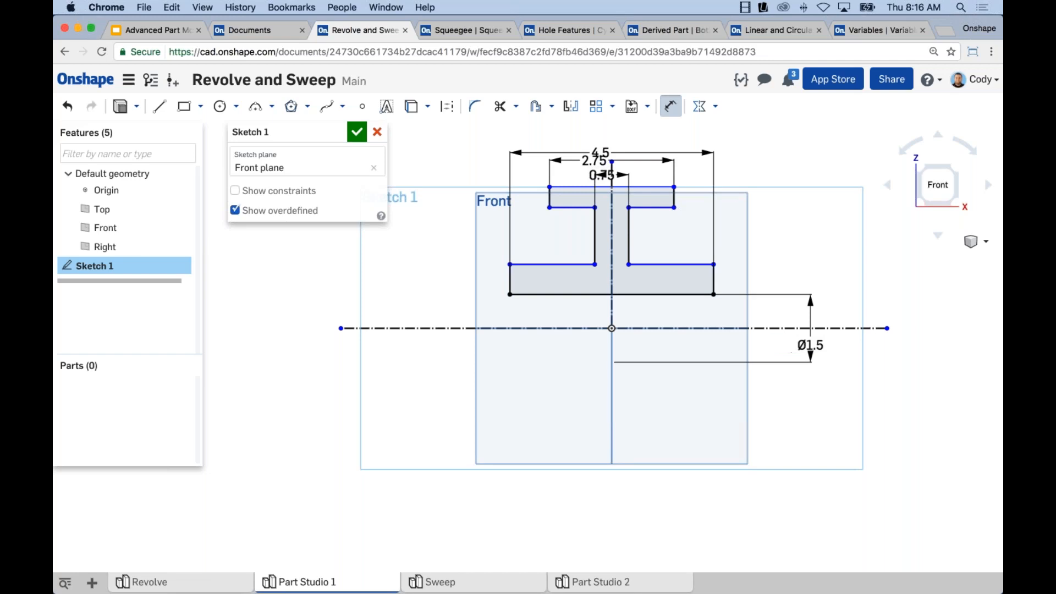
# Step: Add a diameter dimension of 2.75 in from the lower flange's upper edge across the horizontal construction axis
pyautogui.click(673, 265)
pyautogui.click(877, 328)
pyautogui.click(851, 347)
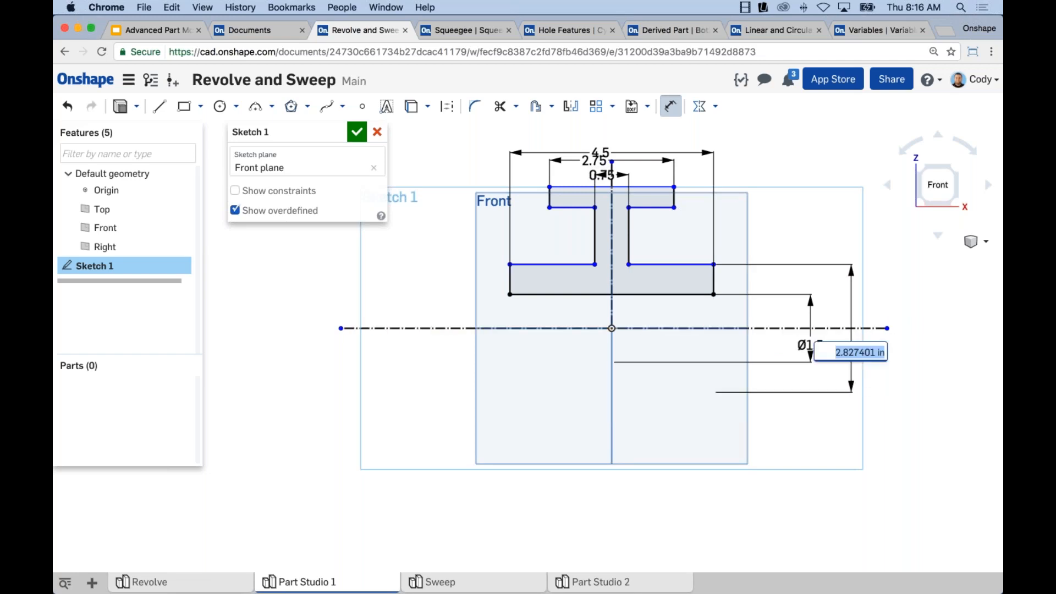
pyautogui.write('2.75')
pyautogui.press('Return')
# Step: Add a diameter dimension of 5.25 in from the upper flange's underside across the horizontal construction axis
pyautogui.click(659, 208)
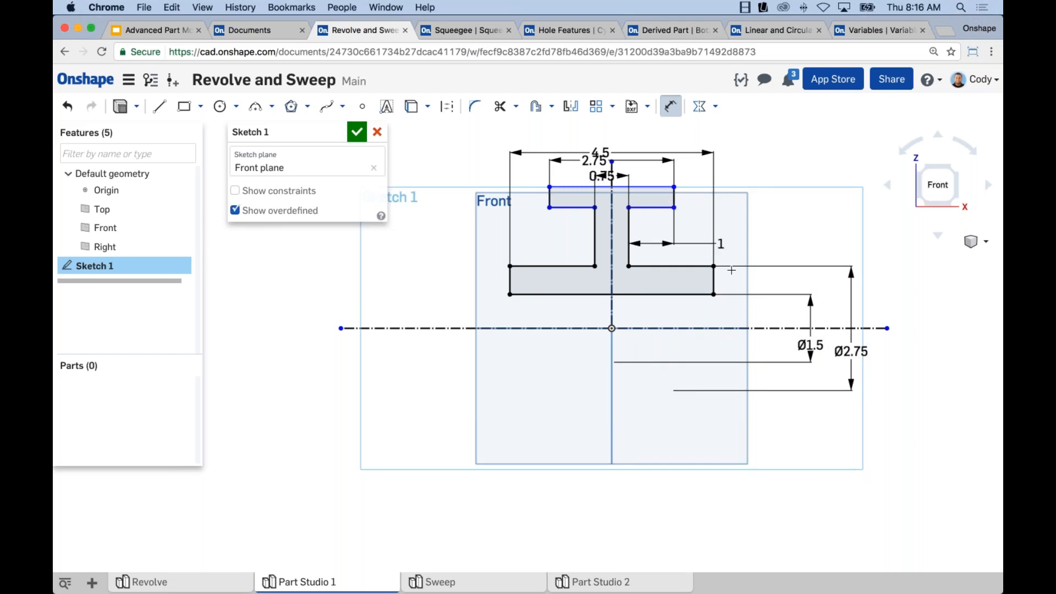
pyautogui.click(780, 328)
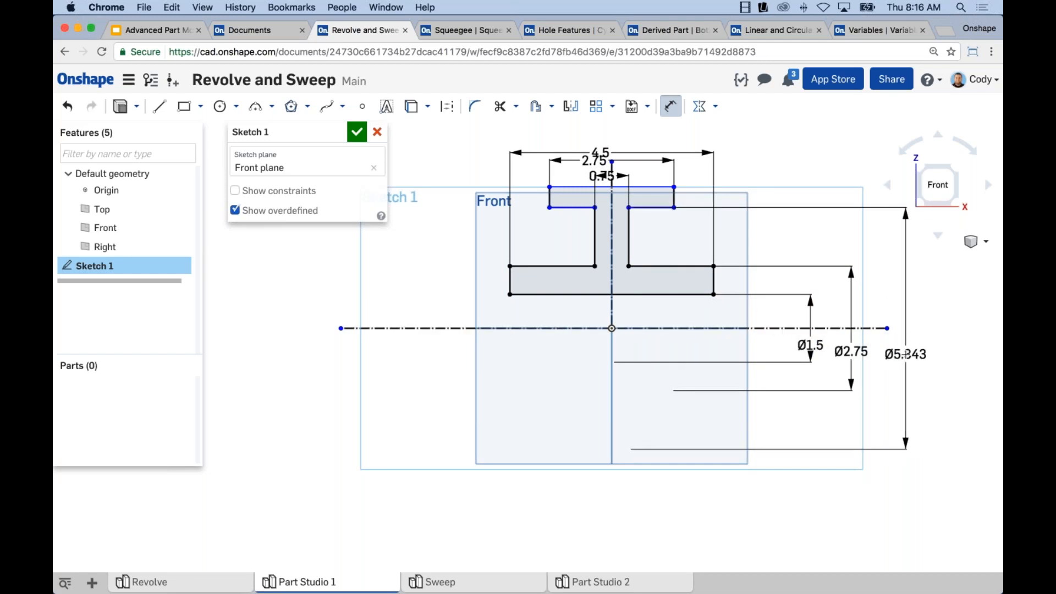
pyautogui.click(902, 357)
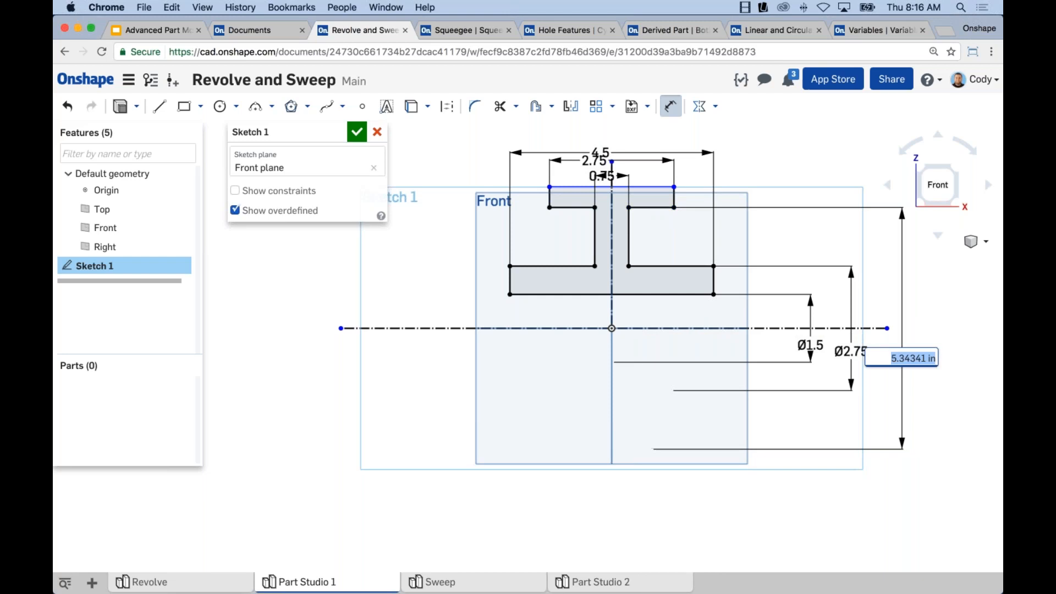
pyautogui.write('5.25')
pyautogui.press('Return')
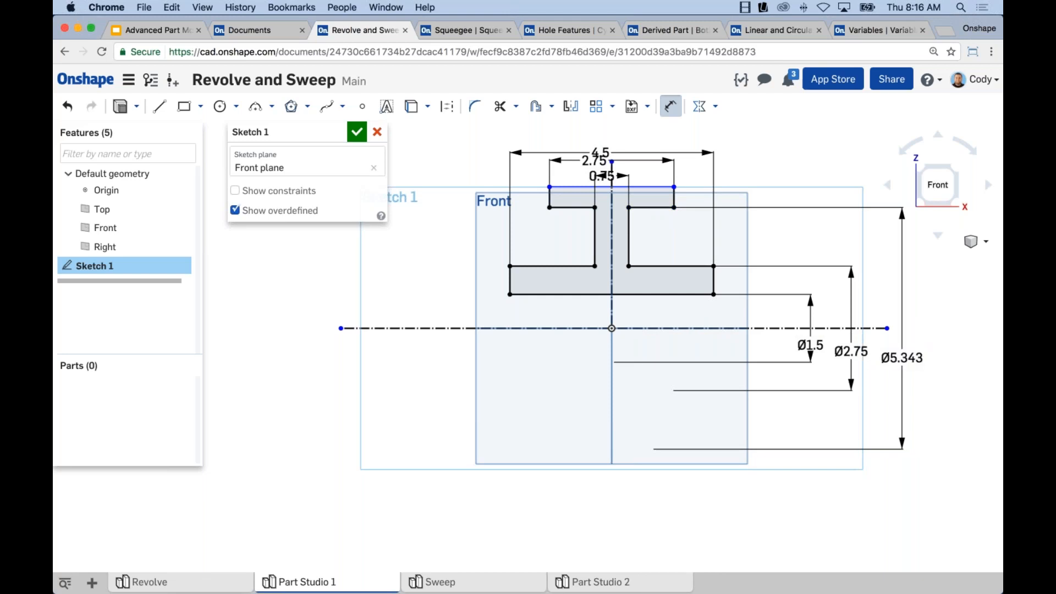
# Step: Add a diameter dimension of 6.25 in from the profile's top edge across the horizontal axis, then leave the Dimension tool
pyautogui.click(654, 188)
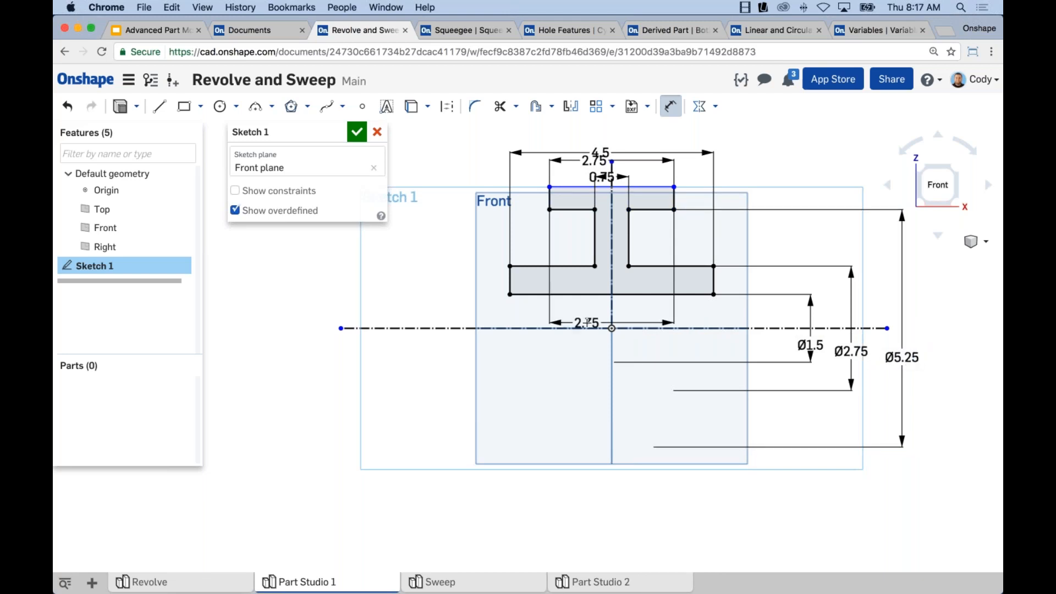
pyautogui.click(552, 328)
pyautogui.click(423, 379)
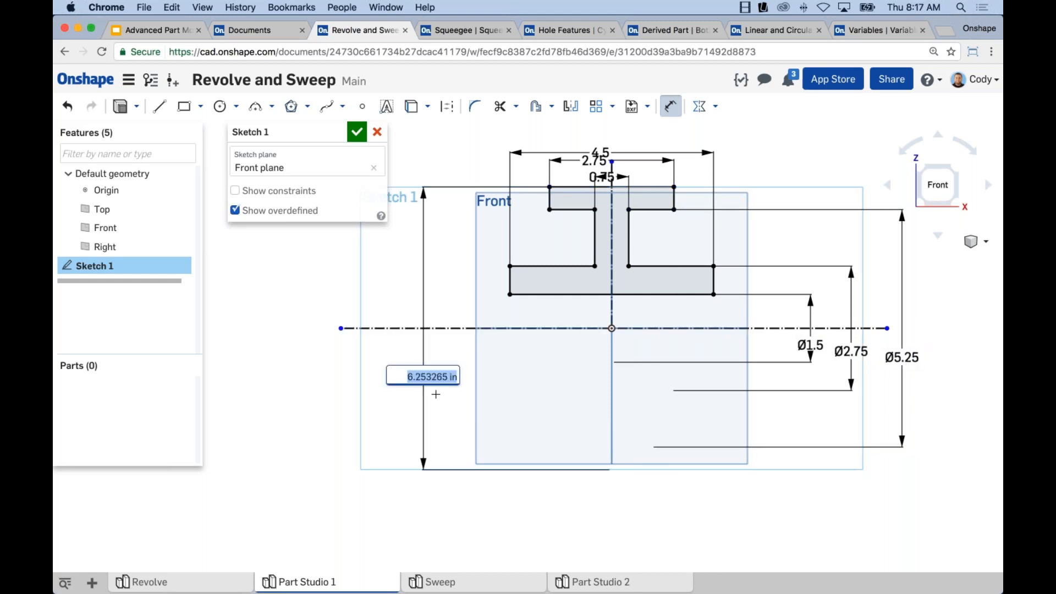
pyautogui.press('BackSpace')
pyautogui.write('6.25')
pyautogui.press('Return')
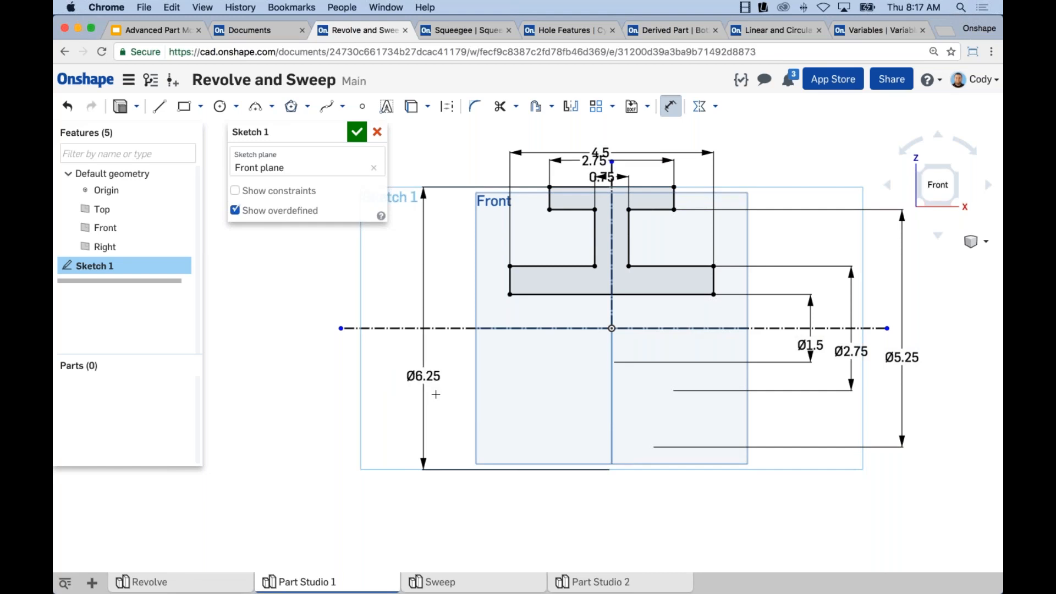
pyautogui.press('Escape')
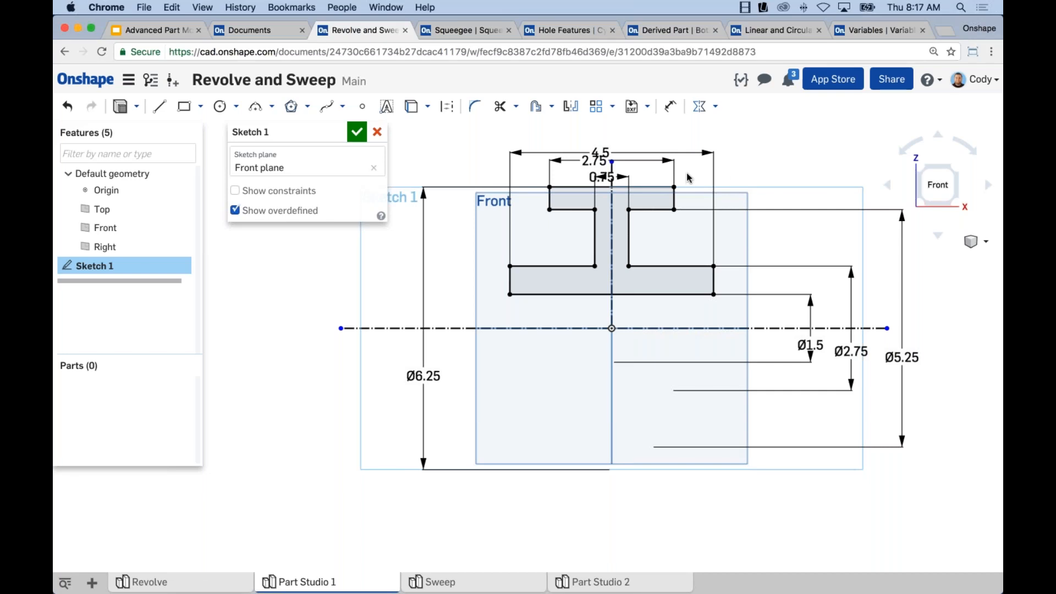
pyautogui.click(660, 188)
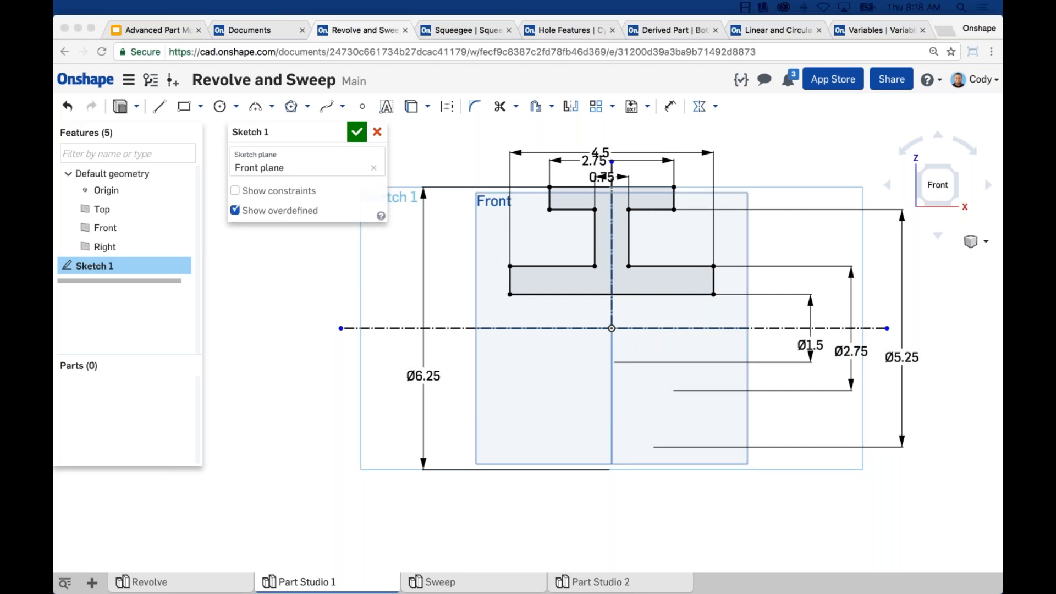
pyautogui.press('f')
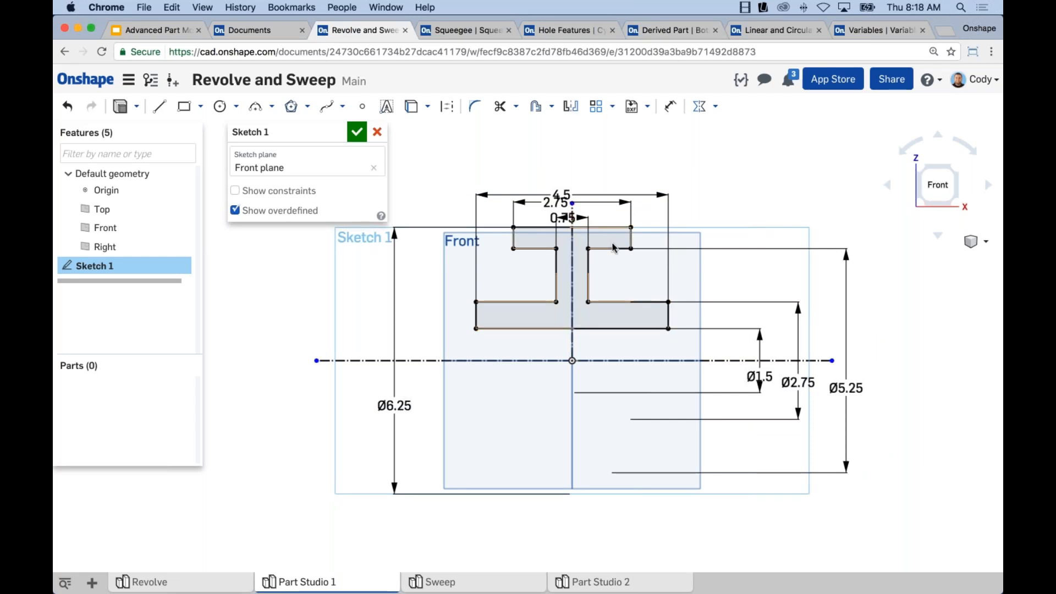
pyautogui.scroll(-1, 715, 184)
pyautogui.moveTo(740, 185); pyautogui.dragTo(738, 208, button='middle')
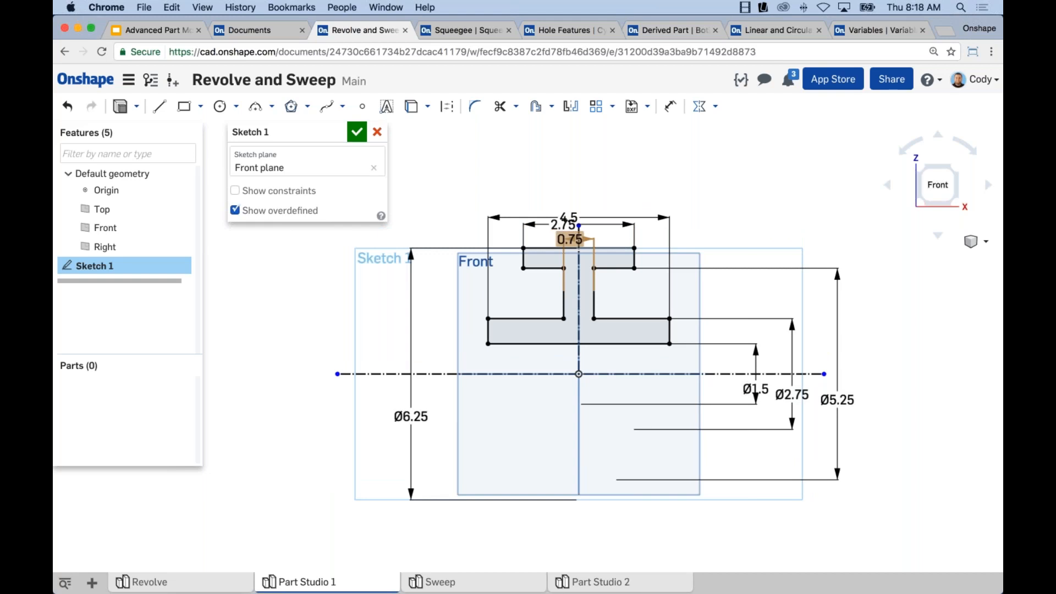
pyautogui.press('super+Tab')
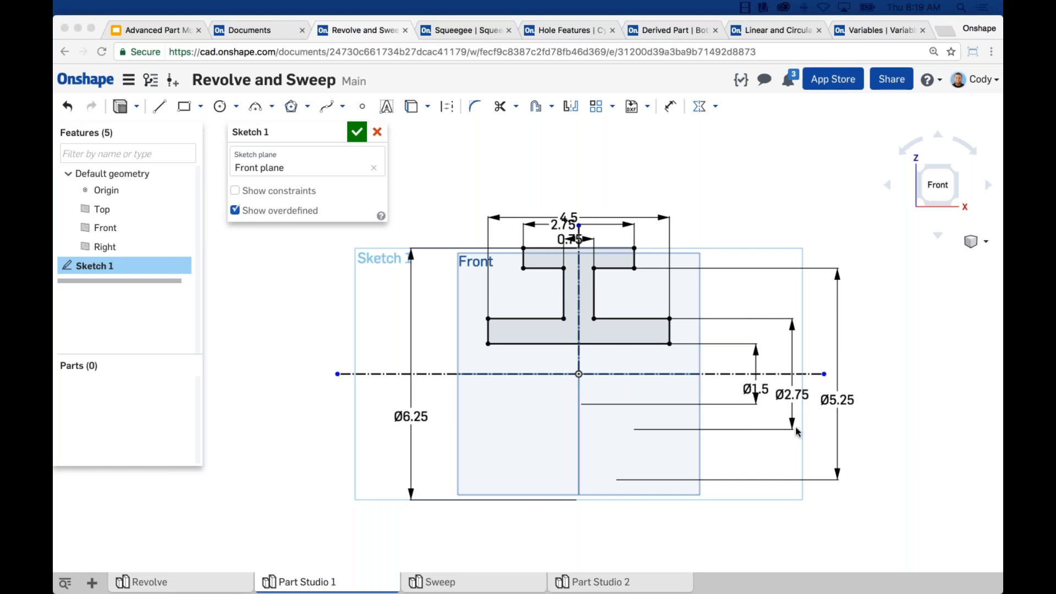
# Step: Delete the outer diameter dimension and recreate it between the top edge and the horizontal axis at 6.25 in
pyautogui.moveTo(413, 419); pyautogui.dragTo(486, 379, button='middle')
pyautogui.click(487, 380)
pyautogui.press('Delete')
pyautogui.press('d')
pyautogui.click(610, 209)
pyautogui.click(510, 332)
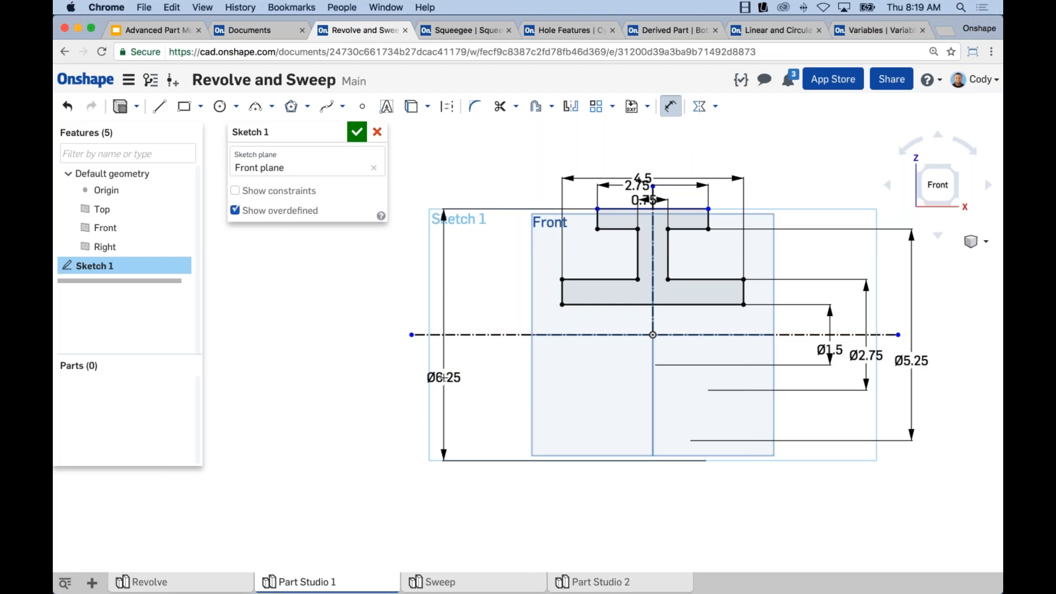
pyautogui.click(444, 377)
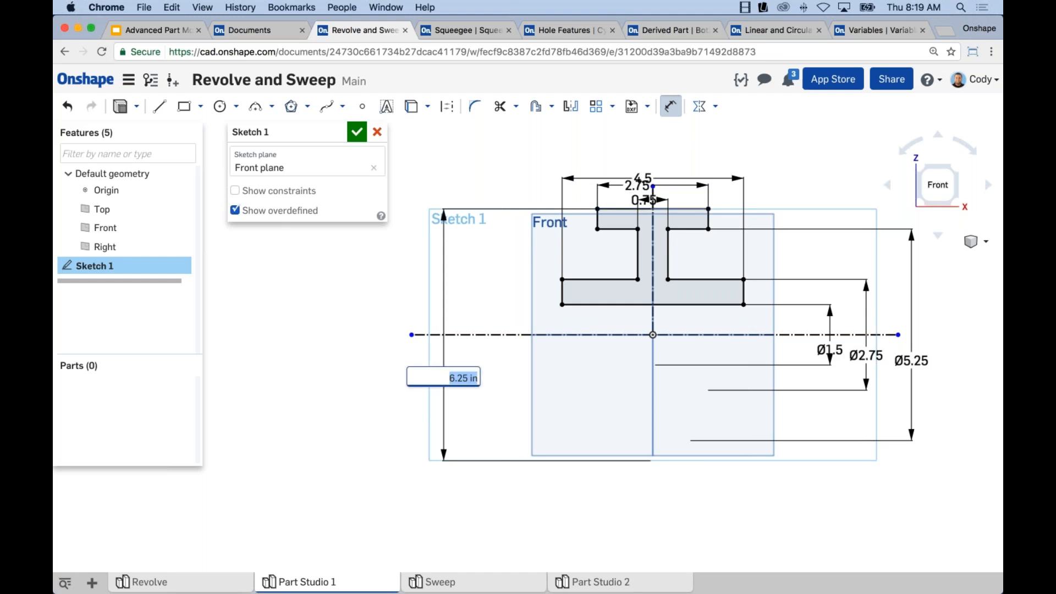
pyautogui.press('Return')
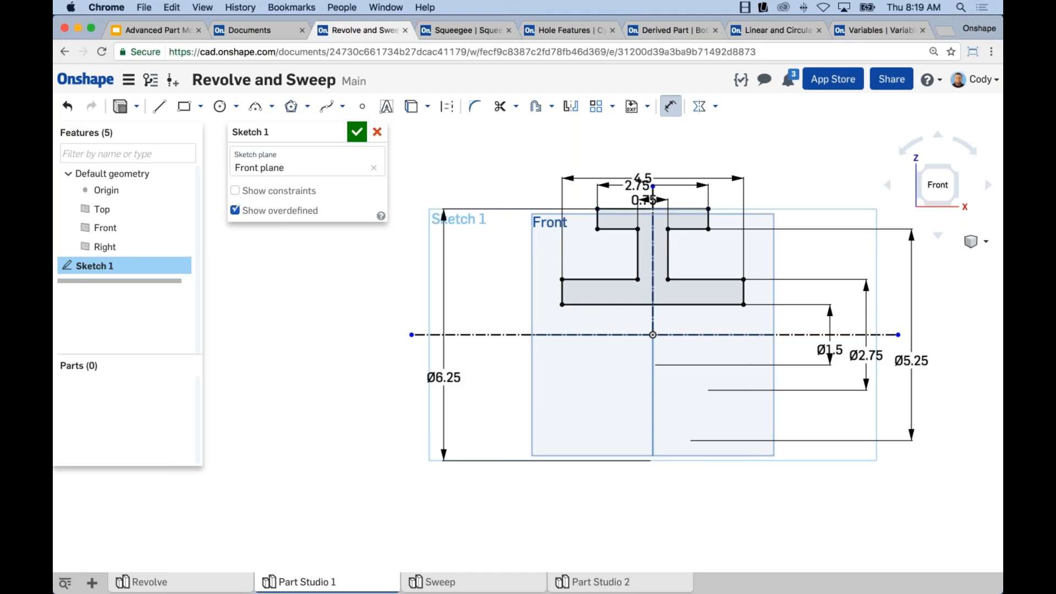
# Step: Space out the stacked width dimensions above the profile by moving the 4.5 and 2.75 dimensions upward
pyautogui.scroll(-2, 412, 394)
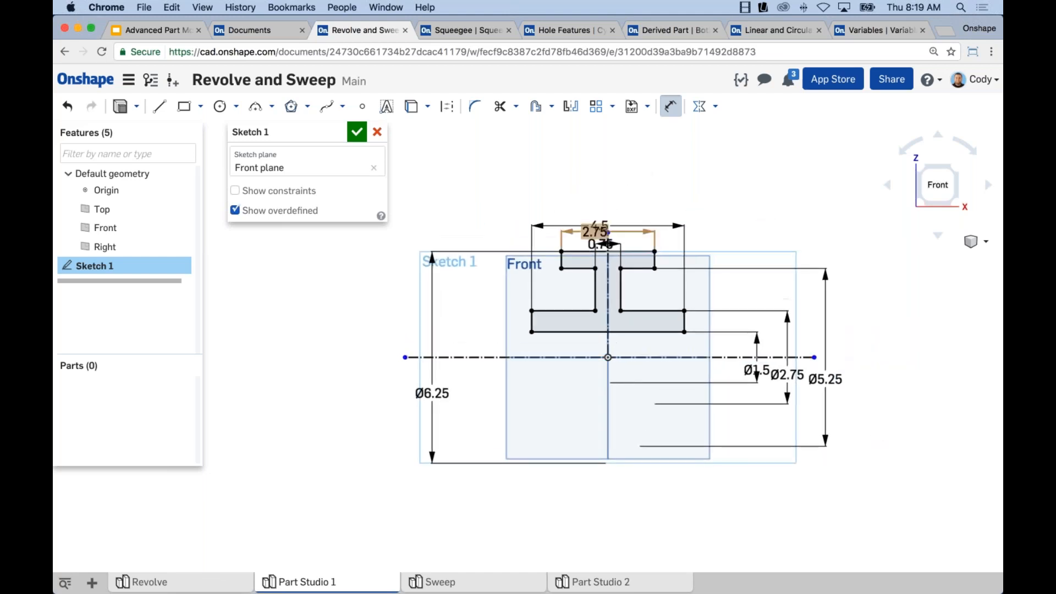
pyautogui.moveTo(599, 227); pyautogui.dragTo(599, 188)
pyautogui.moveTo(596, 226); pyautogui.dragTo(601, 205)
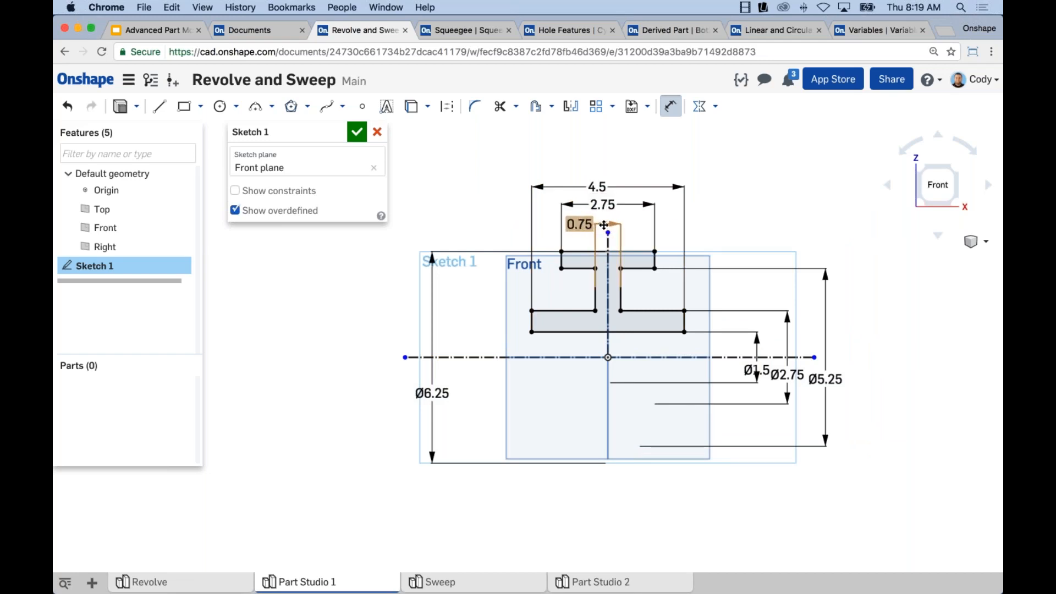
pyautogui.scroll(-1, 781, 264)
pyautogui.scroll(2, 709, 316)
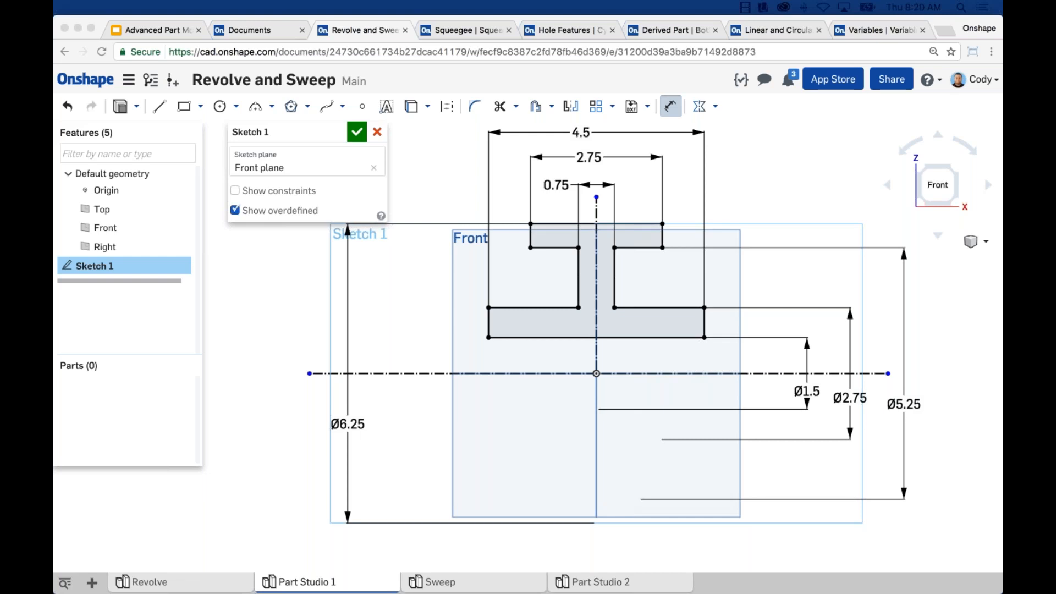
pyautogui.scroll(-3, 815, 198)
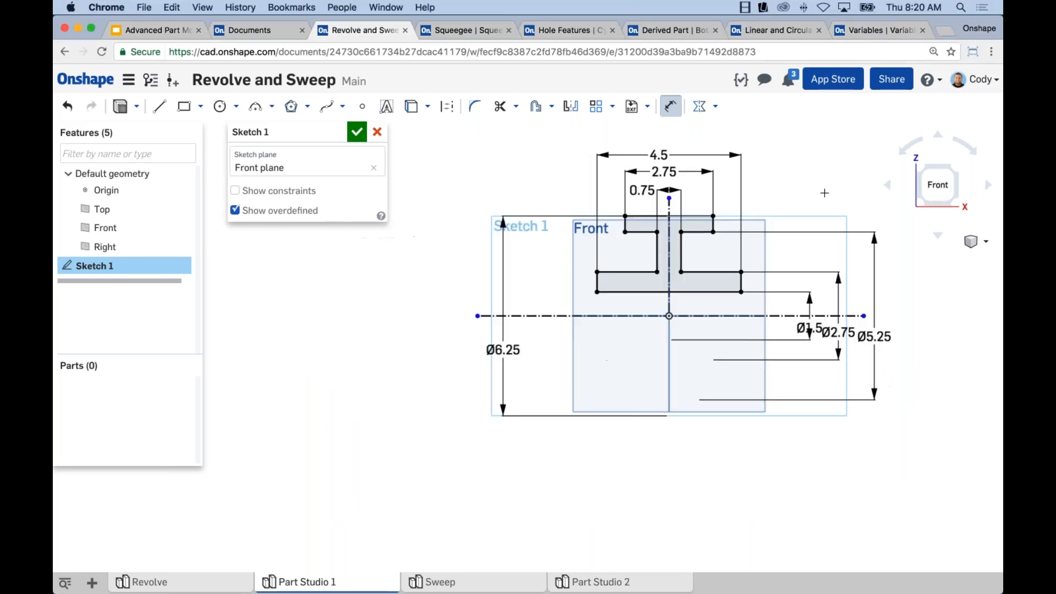
pyautogui.moveTo(824, 193); pyautogui.dragTo(774, 231, button='middle')
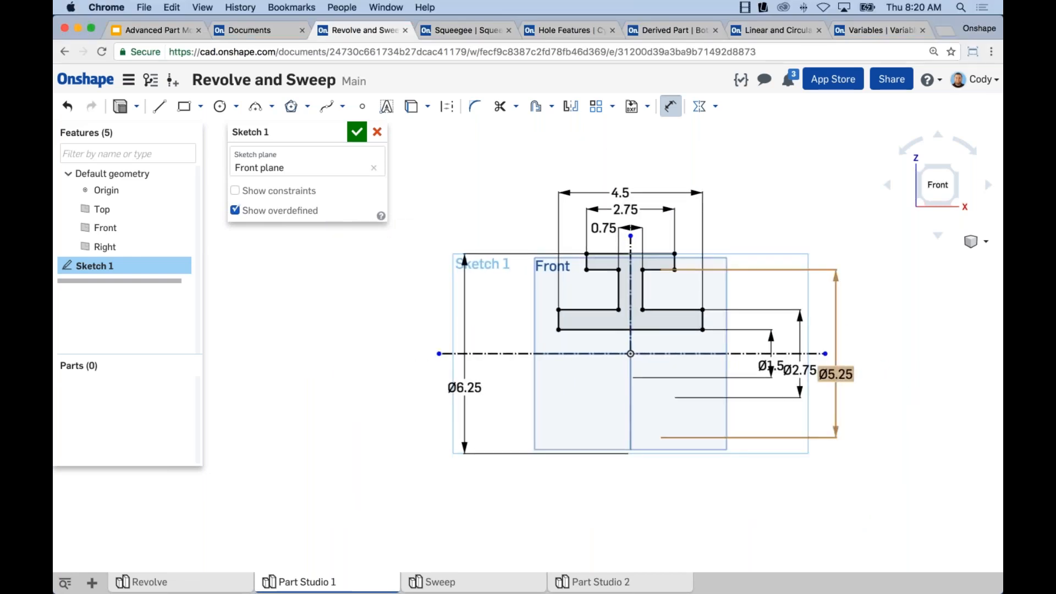
# Step: Revolve the I-shaped profile of Sketch 1 a full turn about the horizontal construction line as a new solid
pyautogui.scroll(1, 639, 295)
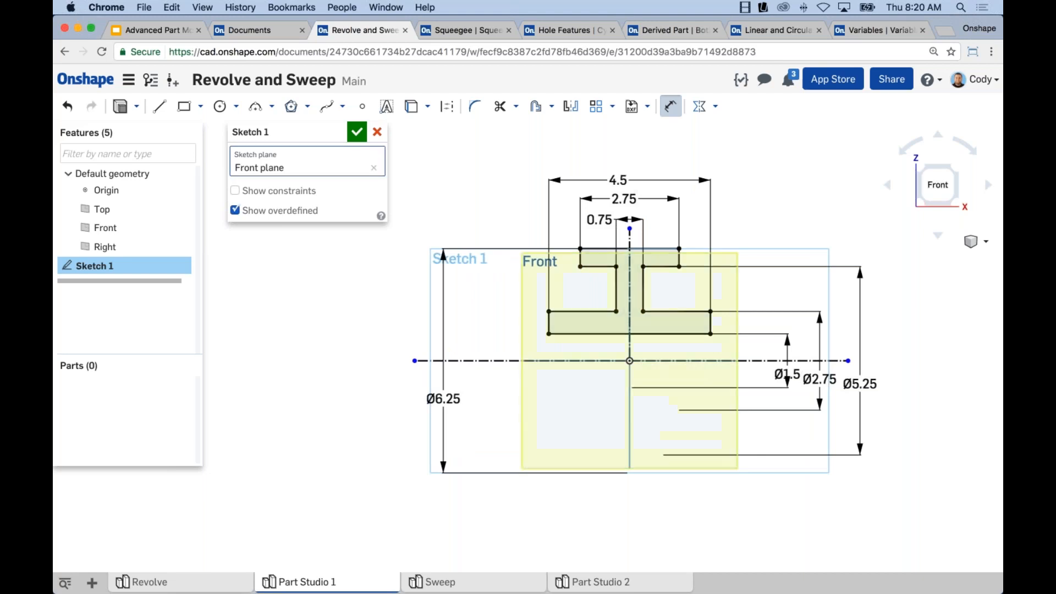
pyautogui.click(136, 107)
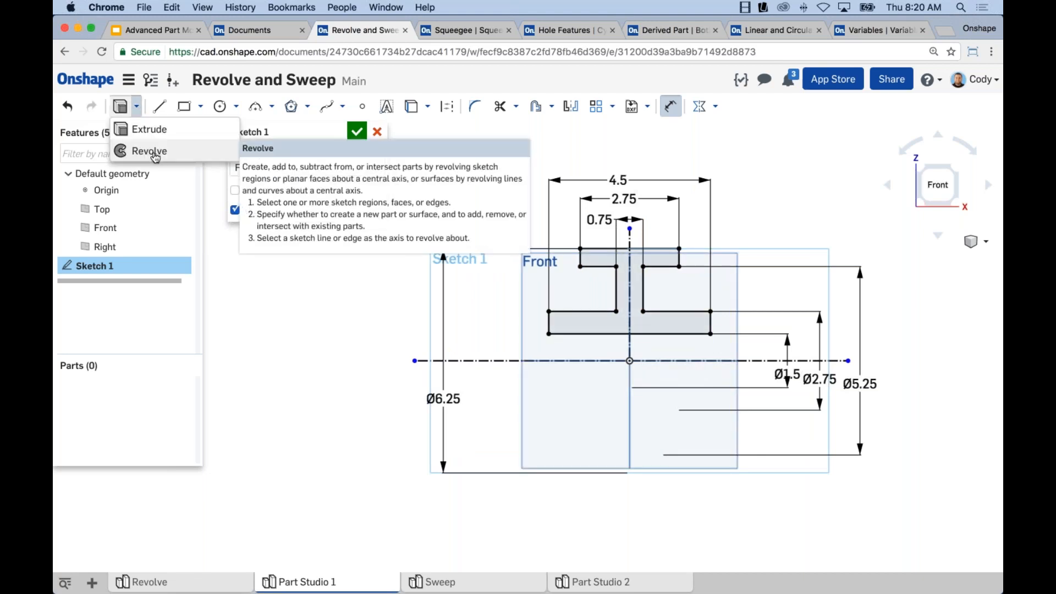
pyautogui.click(153, 154)
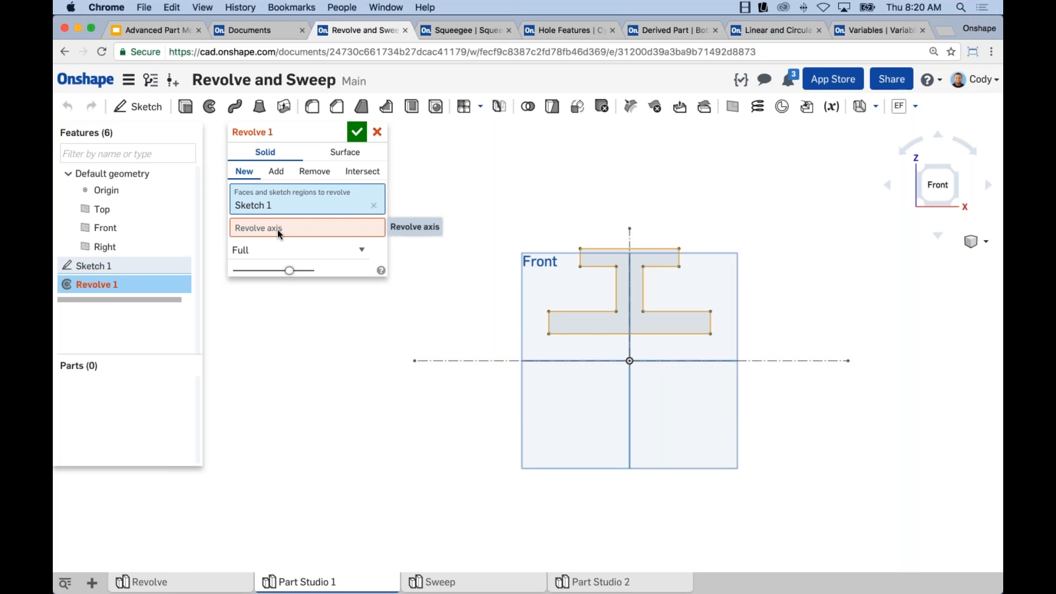
pyautogui.click(277, 229)
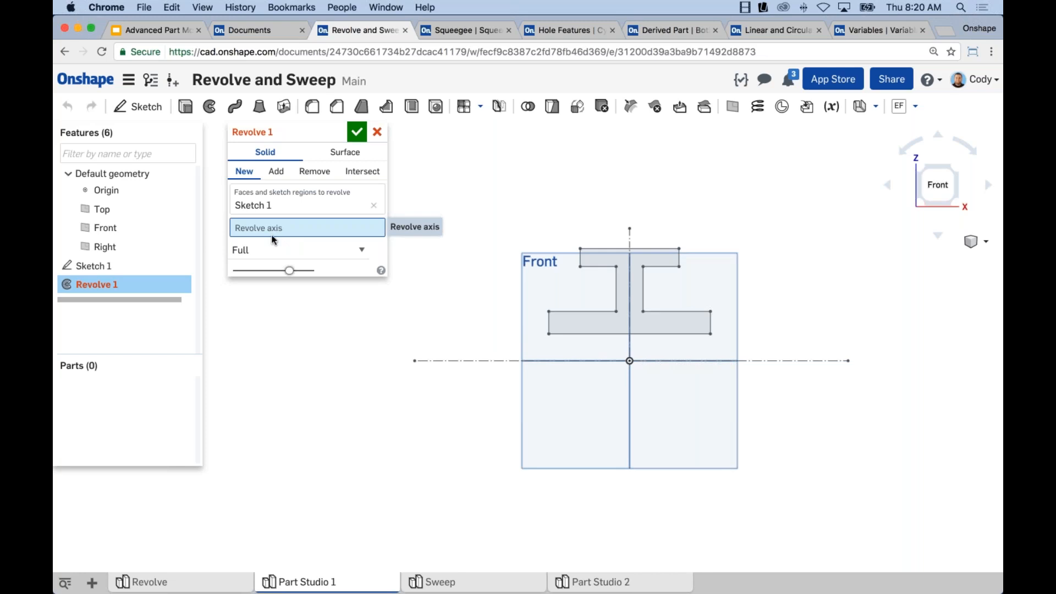
pyautogui.click(455, 361)
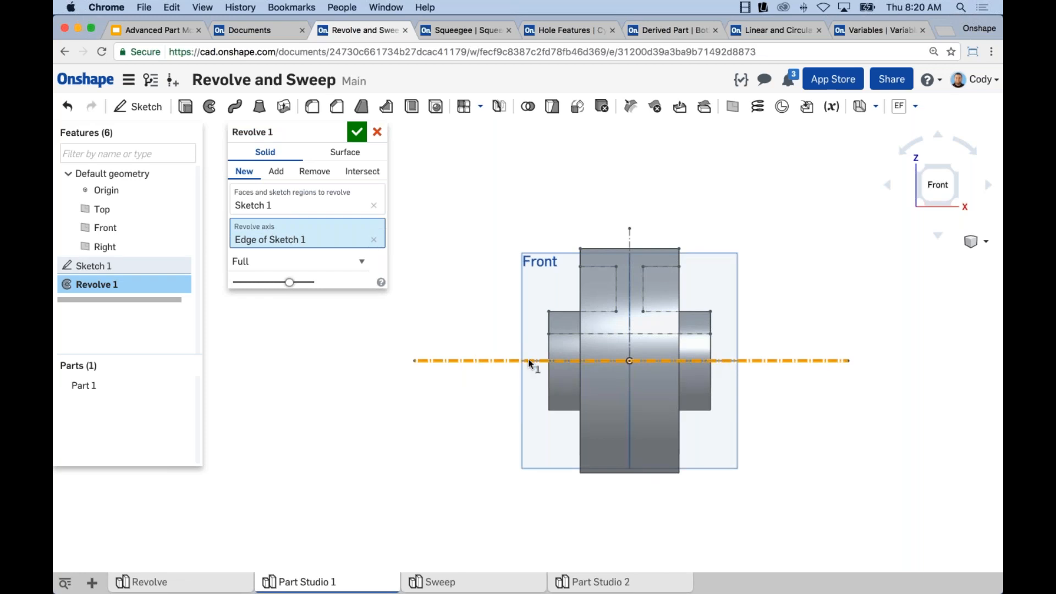
pyautogui.moveTo(527, 359); pyautogui.dragTo(747, 338, button='right')
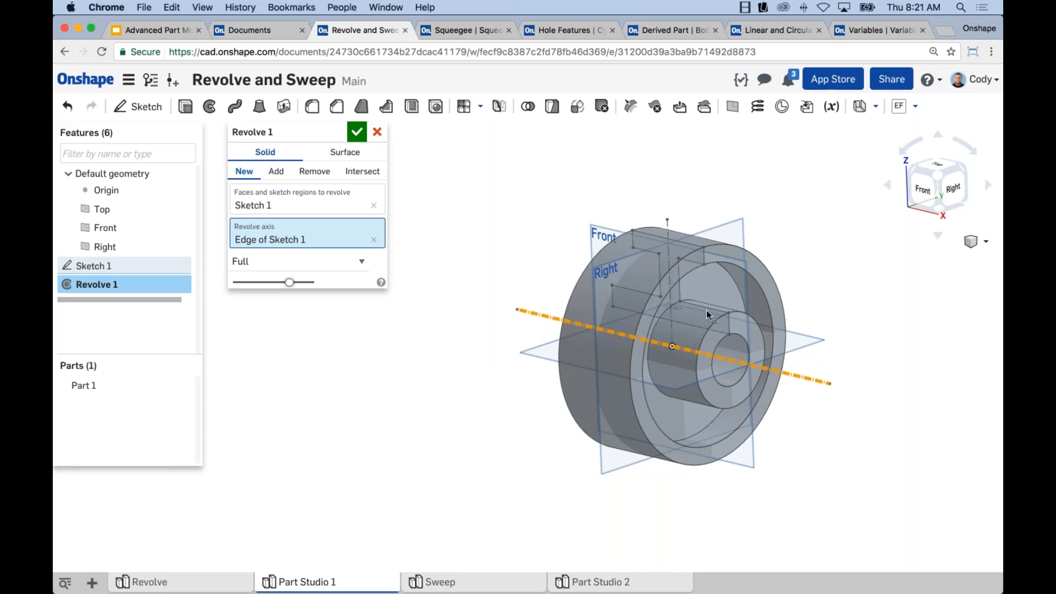
pyautogui.scroll(1, 712, 357)
pyautogui.scroll(3, 709, 361)
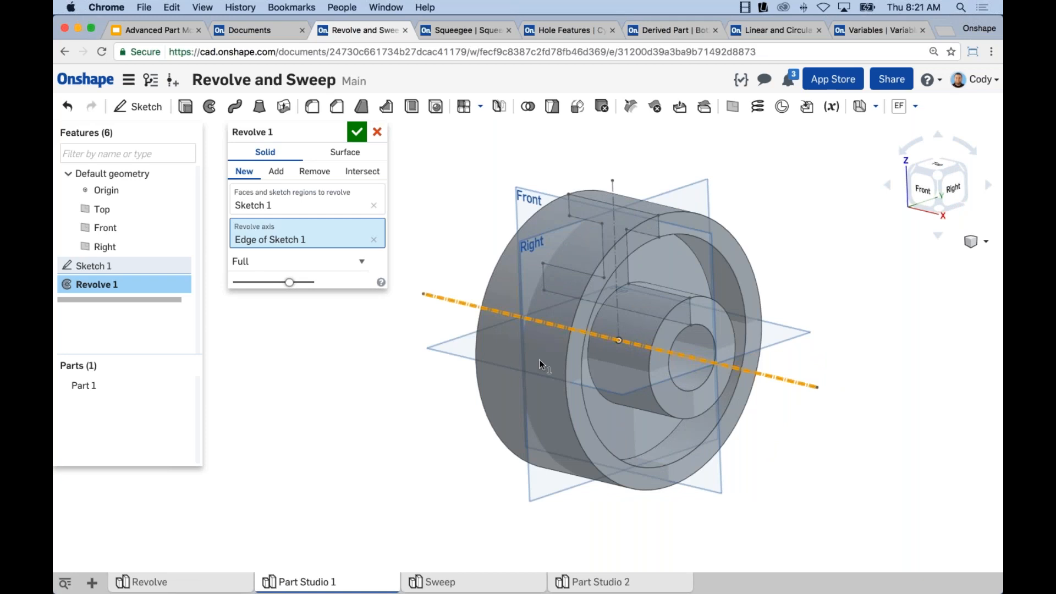
# Step: Try the One direction revolve type with a revolve angle of 45 deg
pyautogui.click(341, 269)
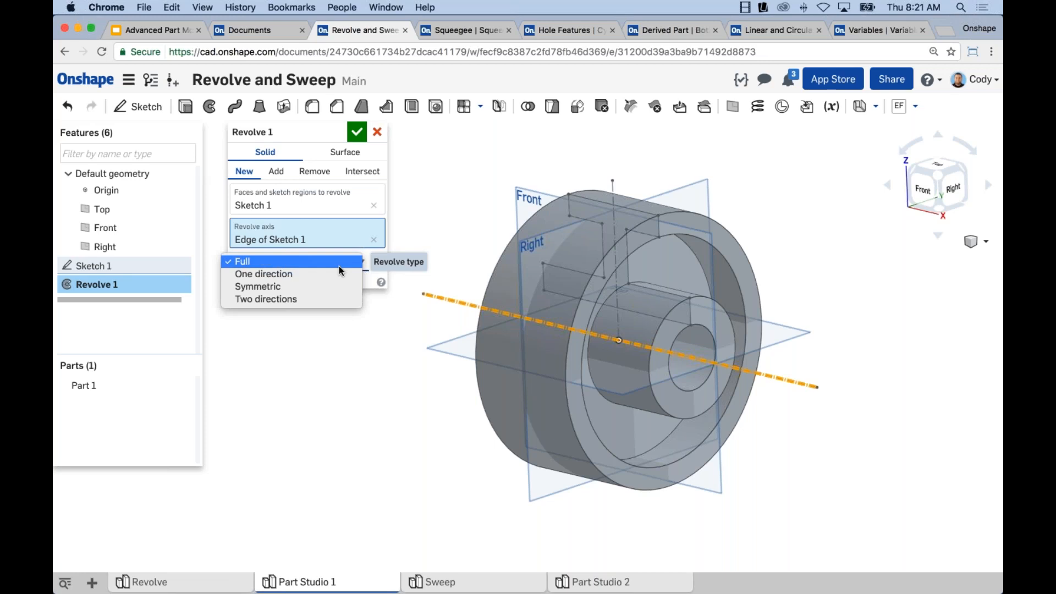
pyautogui.click(294, 273)
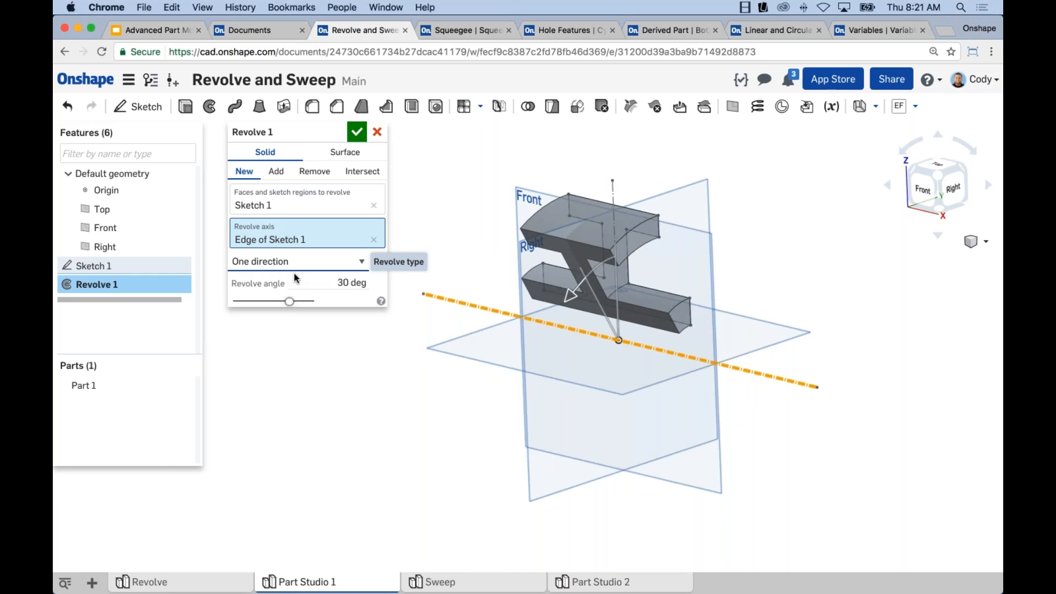
pyautogui.click(320, 279)
pyautogui.write('45')
pyautogui.press('Return')
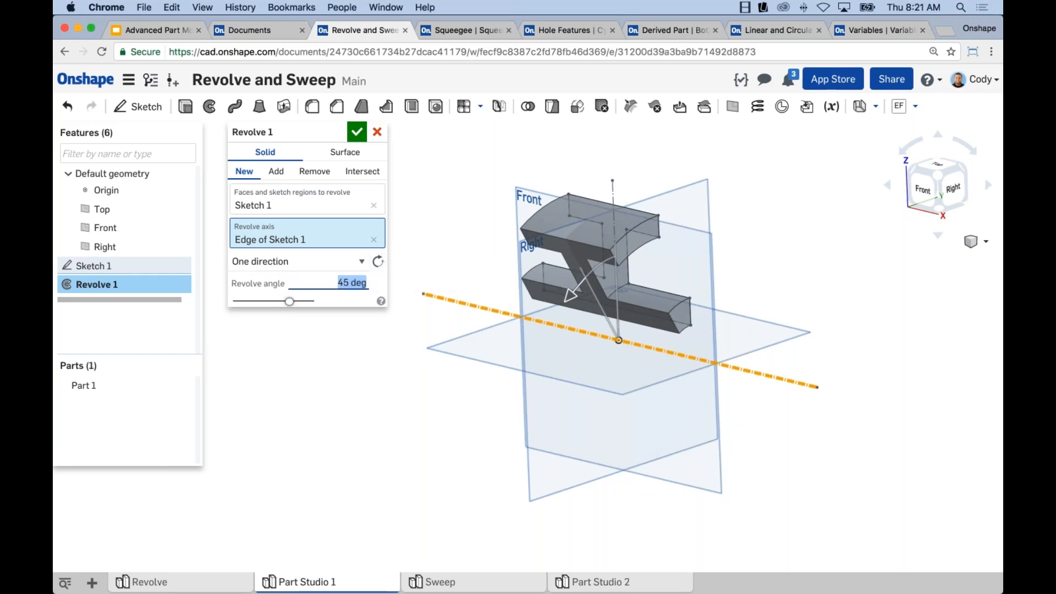
# Step: Try the Symmetric and Two directions revolve types and cancel the revolve
pyautogui.moveTo(601, 193); pyautogui.dragTo(583, 172, button='right')
pyautogui.click(330, 264)
pyautogui.click(296, 272)
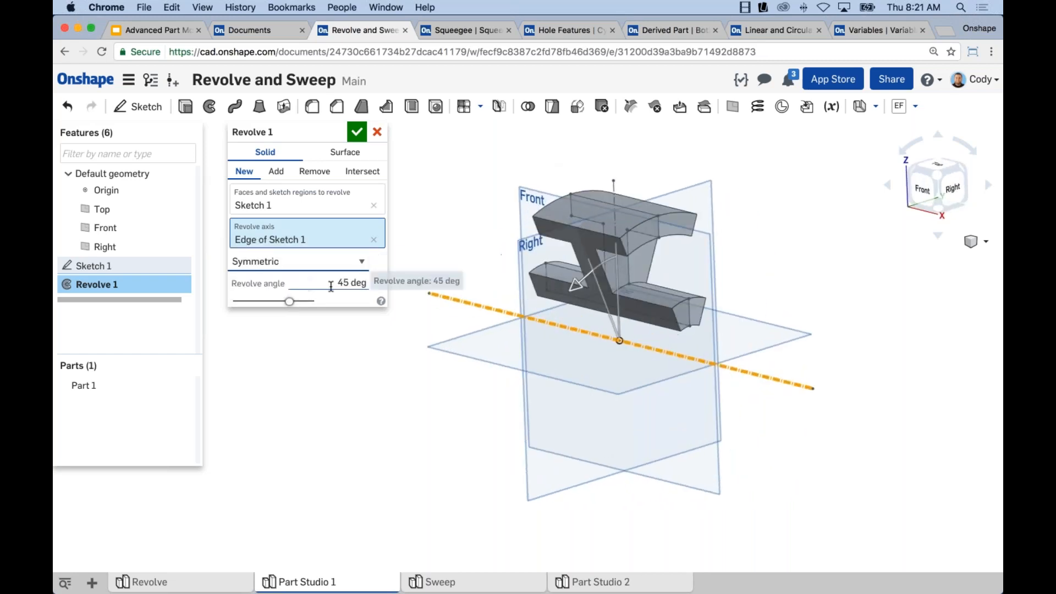
pyautogui.moveTo(516, 161); pyautogui.dragTo(450, 196, button='right')
pyautogui.click(330, 262)
pyautogui.click(291, 273)
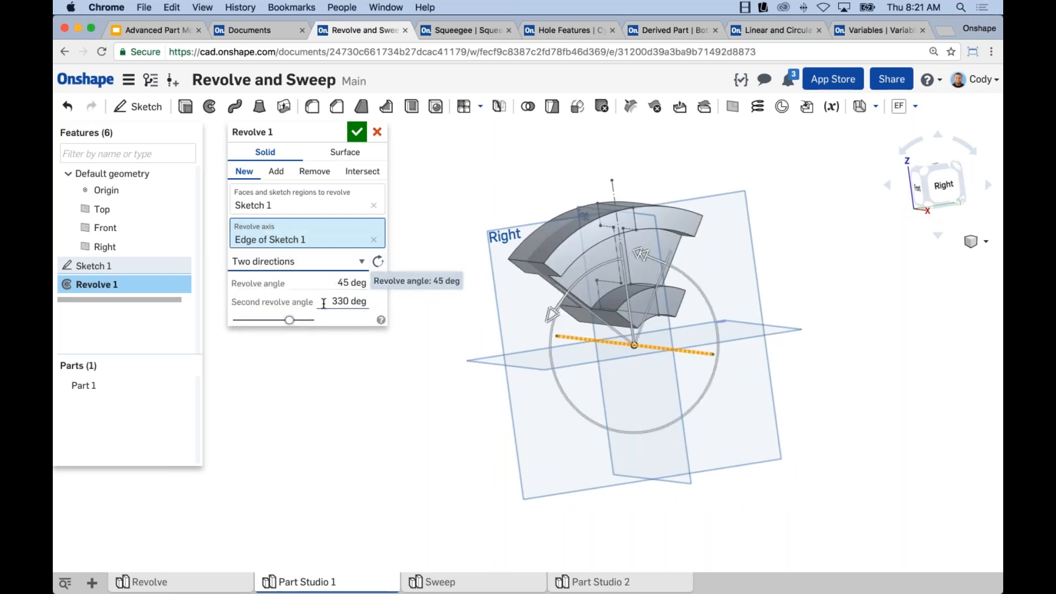
pyautogui.click(377, 132)
# Step: Create a new solid by fully revolving the I-shaped sketch region about the horizontal construction line
pyautogui.moveTo(404, 254); pyautogui.dragTo(438, 275, button='right')
pyautogui.scroll(5, 632, 289)
pyautogui.scroll(-5, 688, 390)
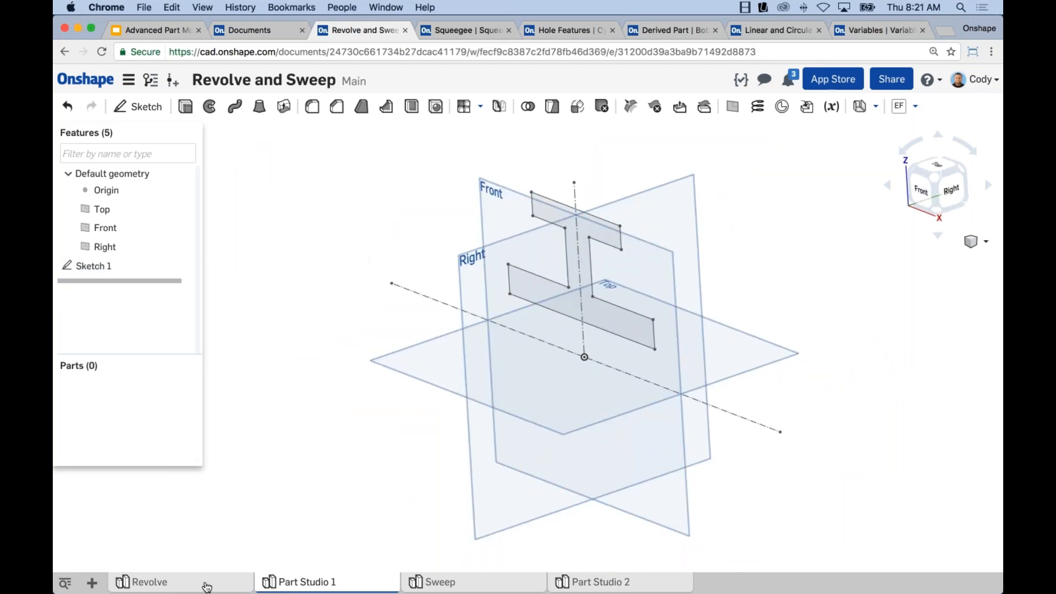
pyautogui.click(212, 107)
pyautogui.click(576, 292)
pyautogui.click(318, 230)
pyautogui.click(448, 302)
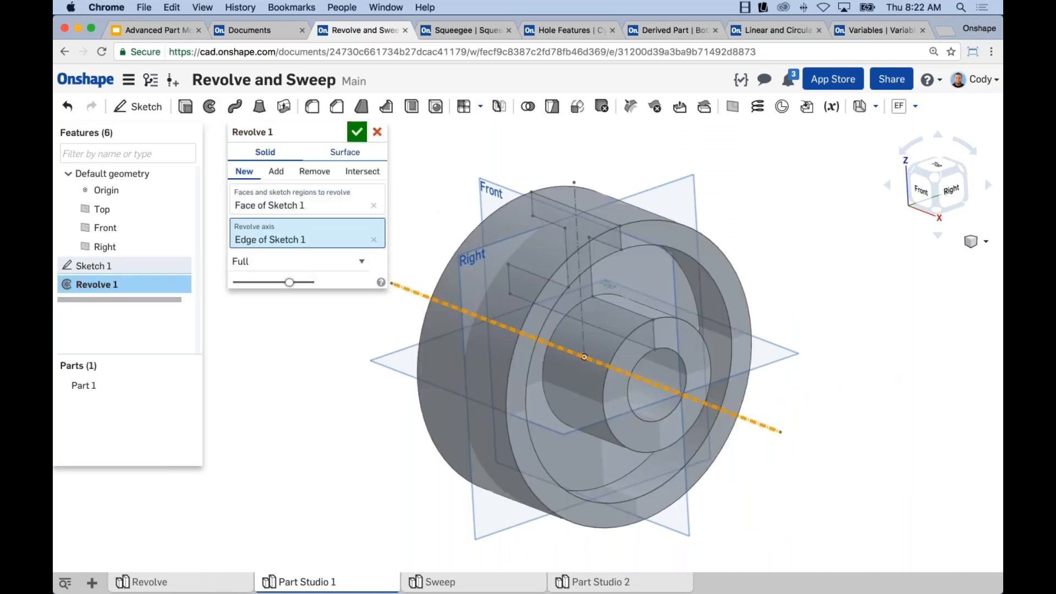
pyautogui.press('Return')
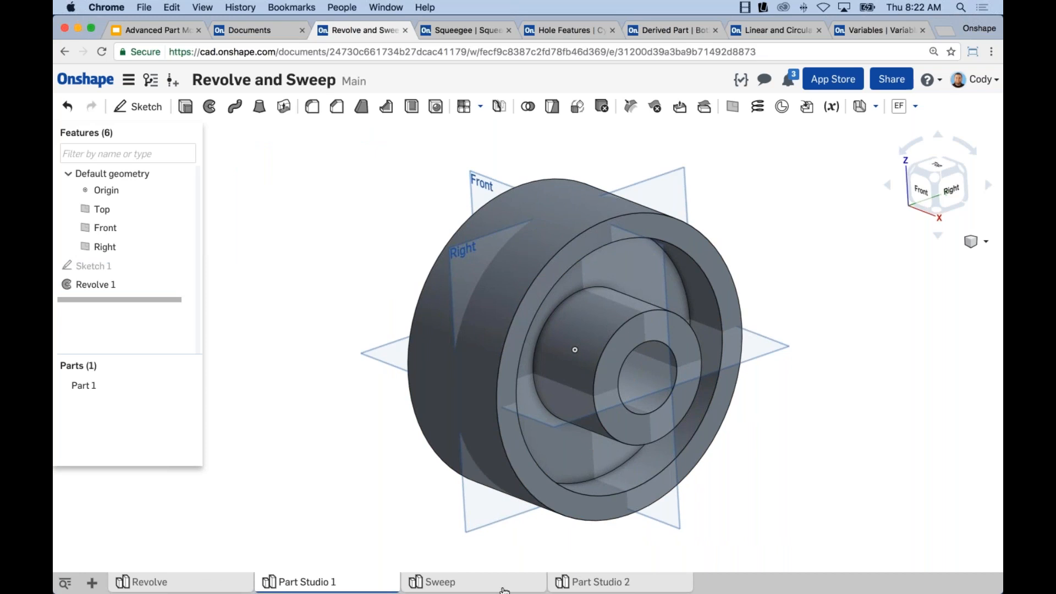
# Step: Look at the finished U-shaped part in the Sweep studio and open the empty Part Studio 2
pyautogui.click(592, 582)
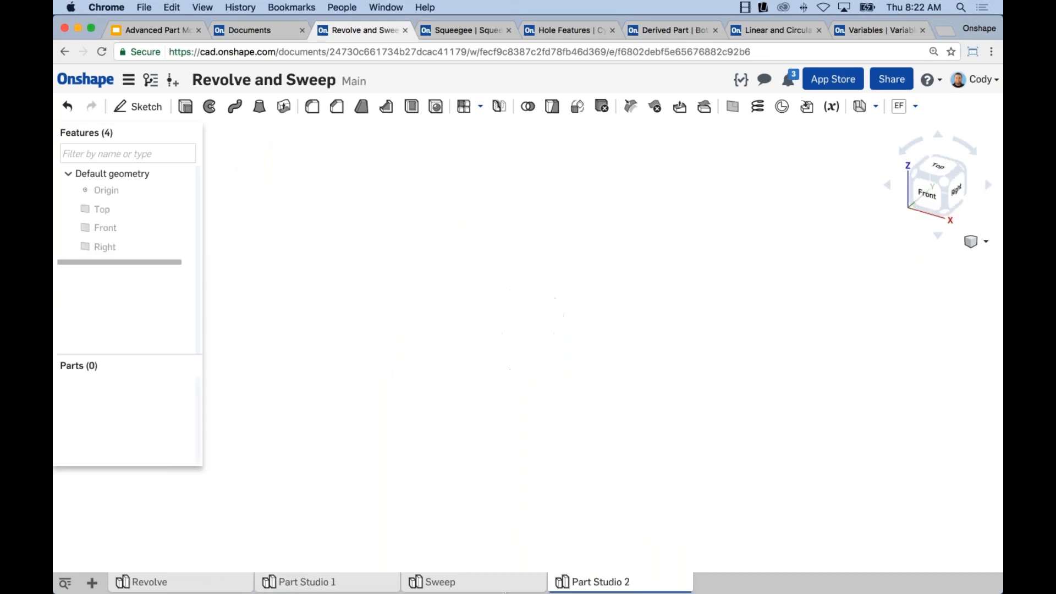
pyautogui.click(488, 584)
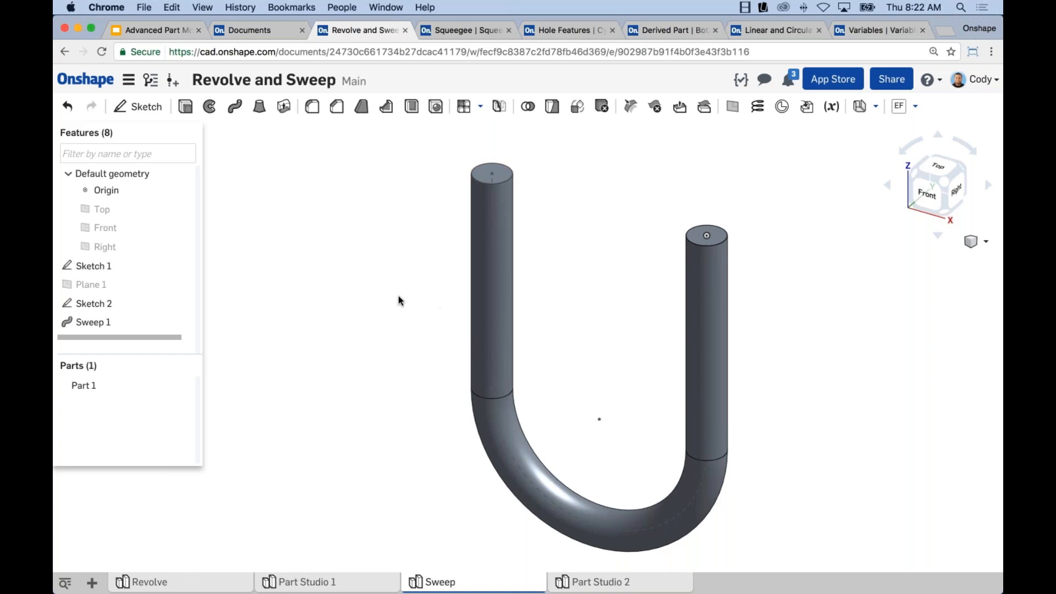
pyautogui.click(599, 581)
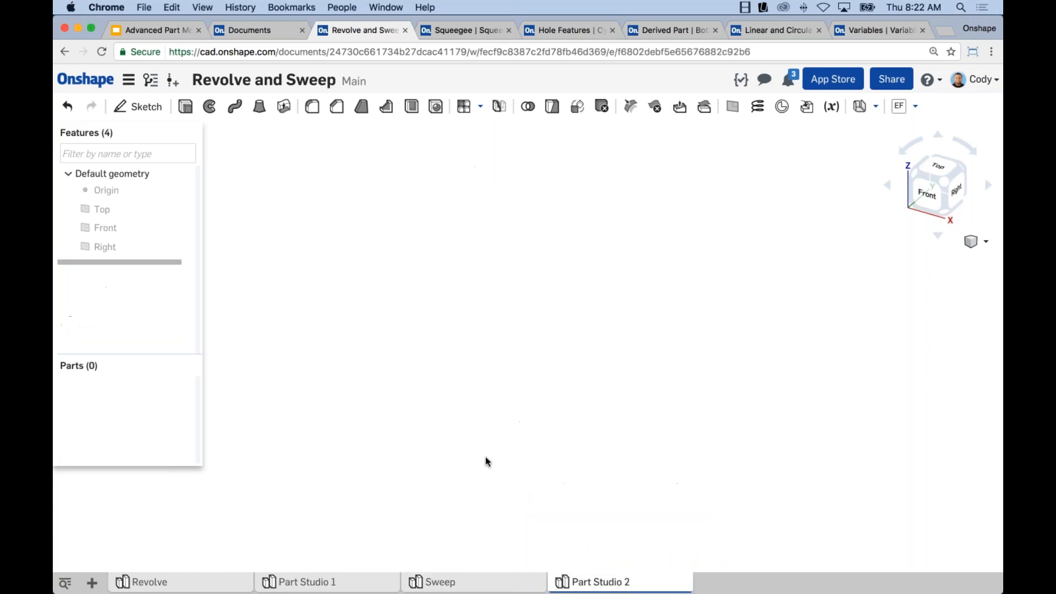
# Step: Start a sketch on the Front plane, view it head-on and show the origin
pyautogui.click(115, 228)
pyautogui.press('s')
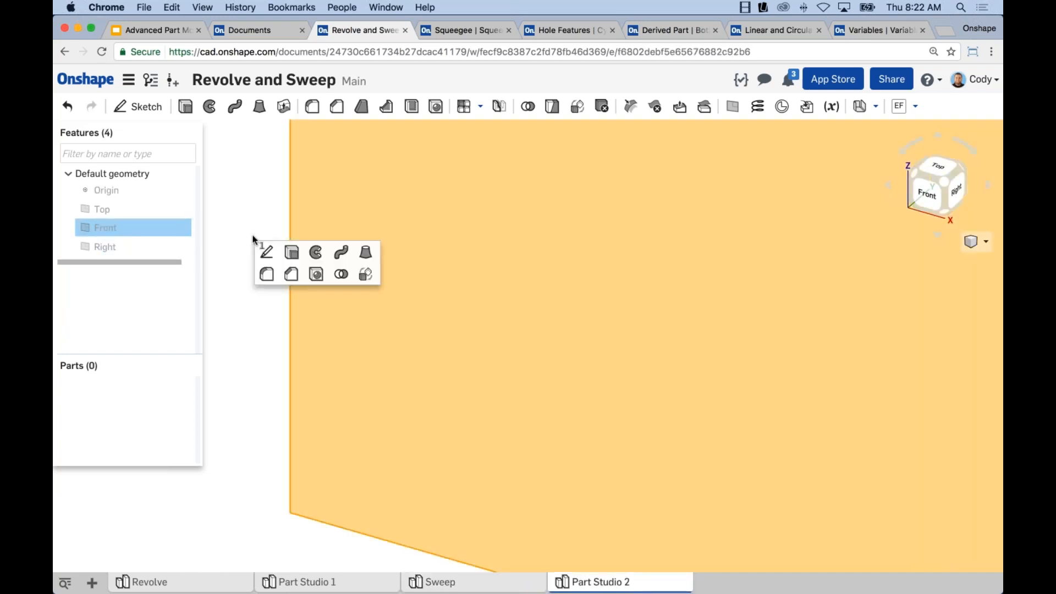
pyautogui.click(266, 252)
pyautogui.press('n')
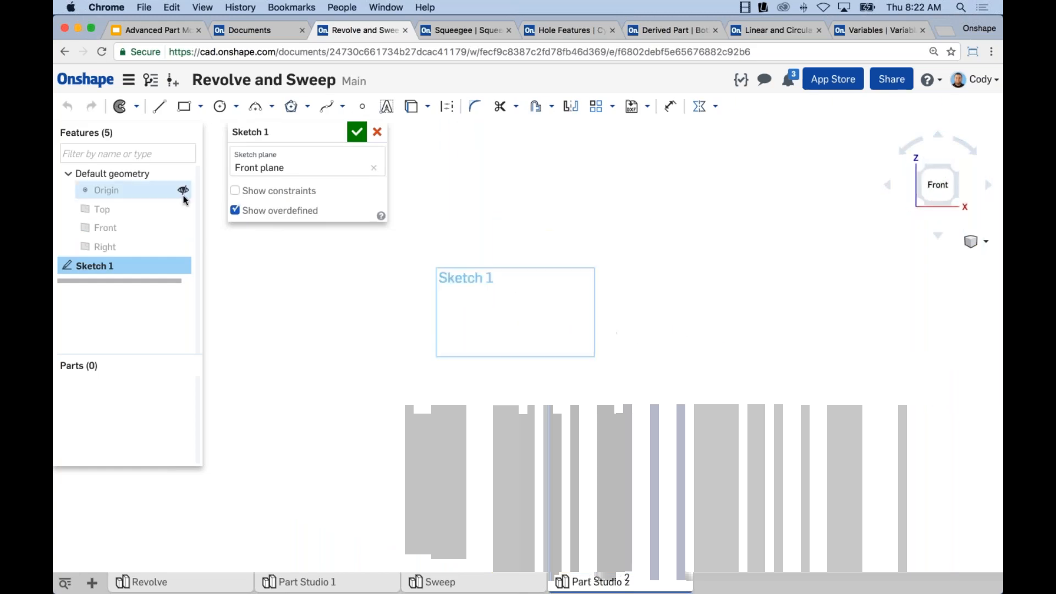
pyautogui.scroll(4, 550, 314)
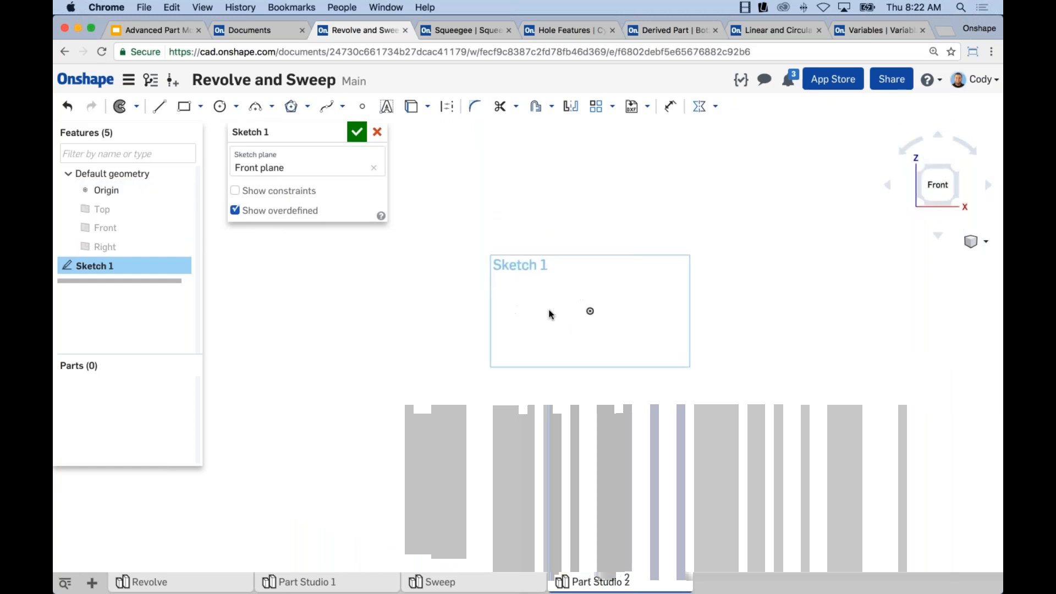
pyautogui.scroll(3, 555, 318)
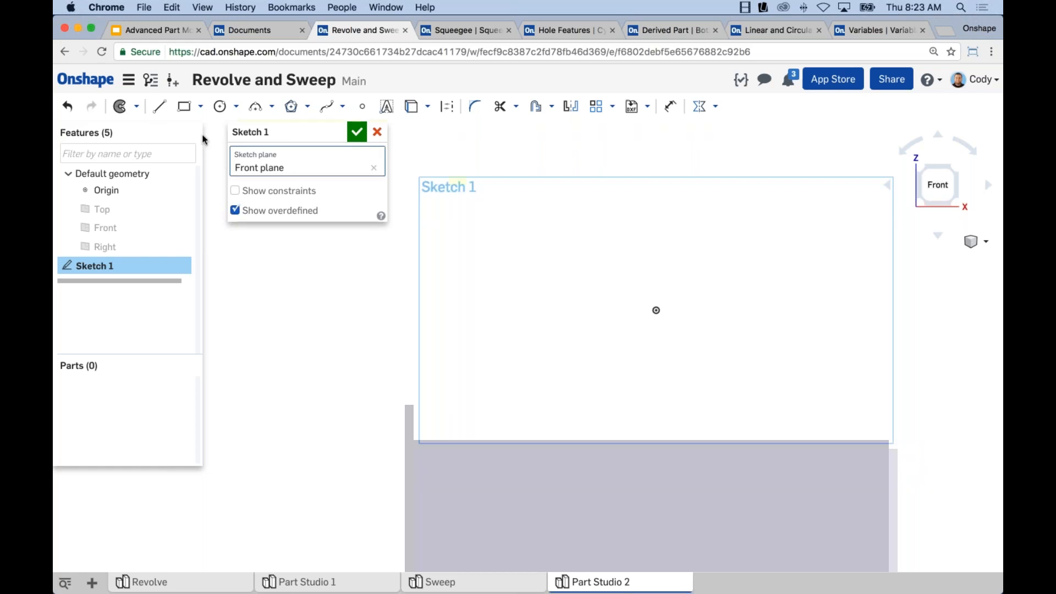
# Step: Sketch a vertical line about 0.985 in long straight down from the origin
pyautogui.click(159, 107)
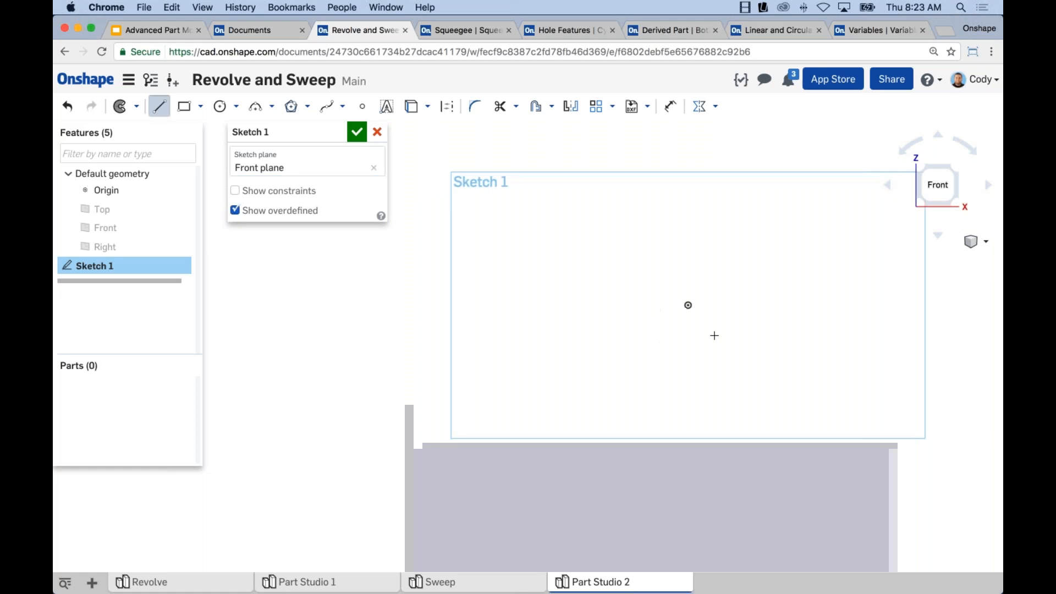
pyautogui.click(709, 303)
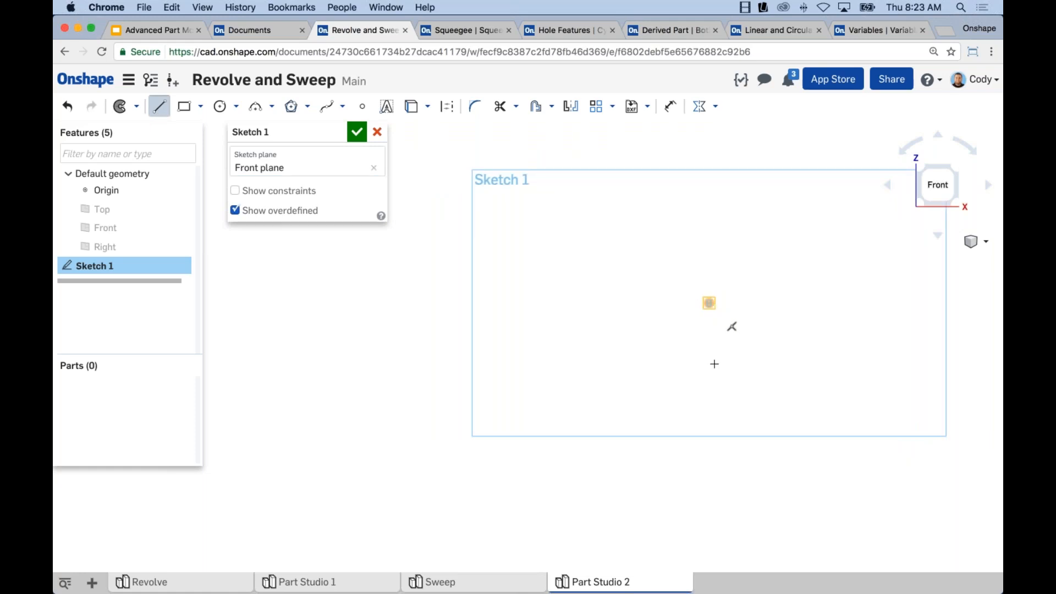
pyautogui.click(710, 440)
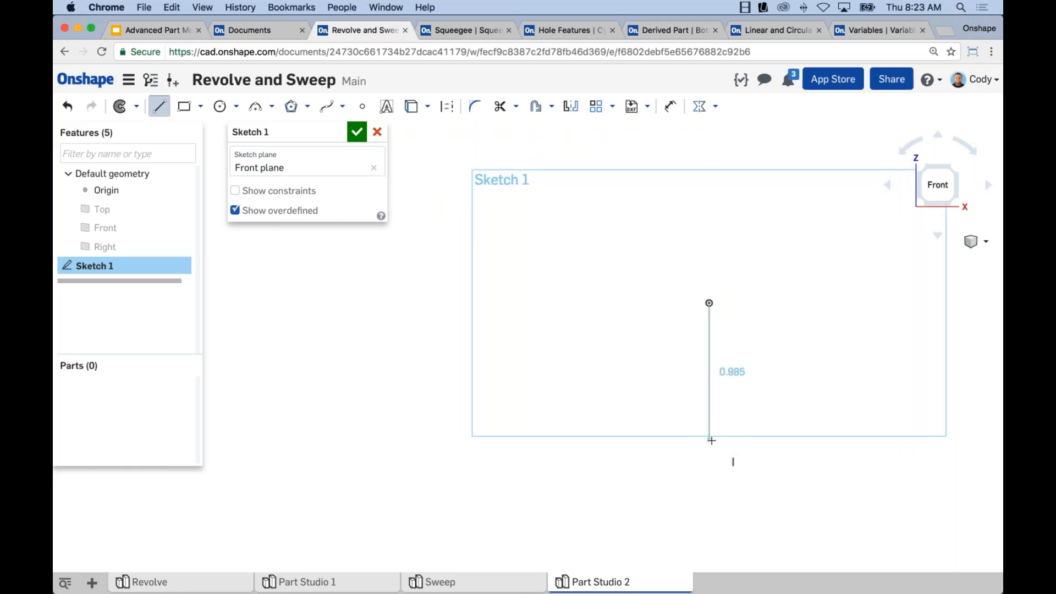
# Step: Add a tangent semicircular arc about 1.15 in wide from the line's lower end, curving toward negative X
pyautogui.click(272, 106)
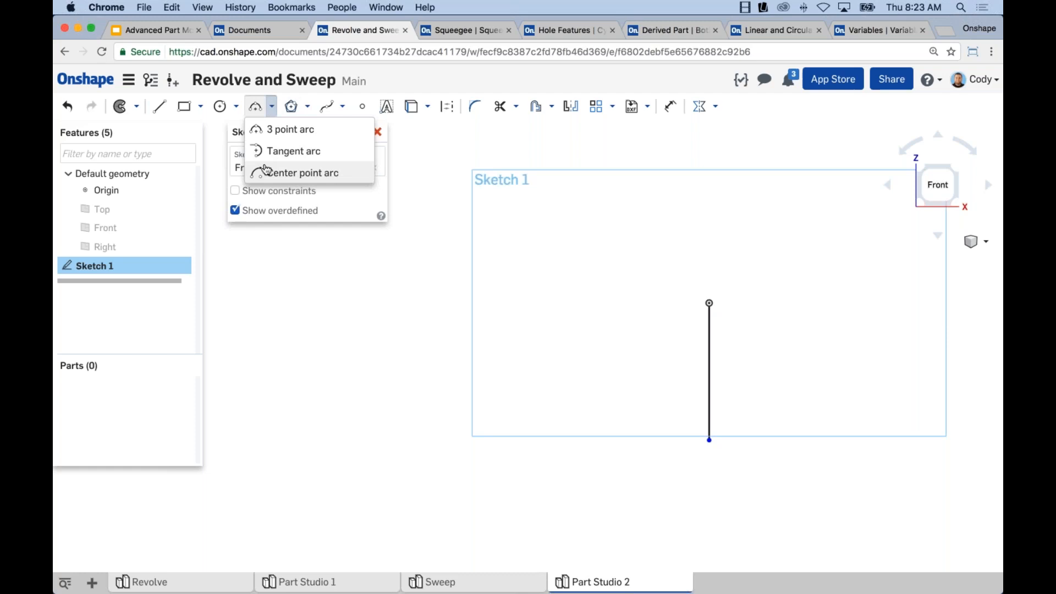
pyautogui.click(295, 148)
pyautogui.click(710, 440)
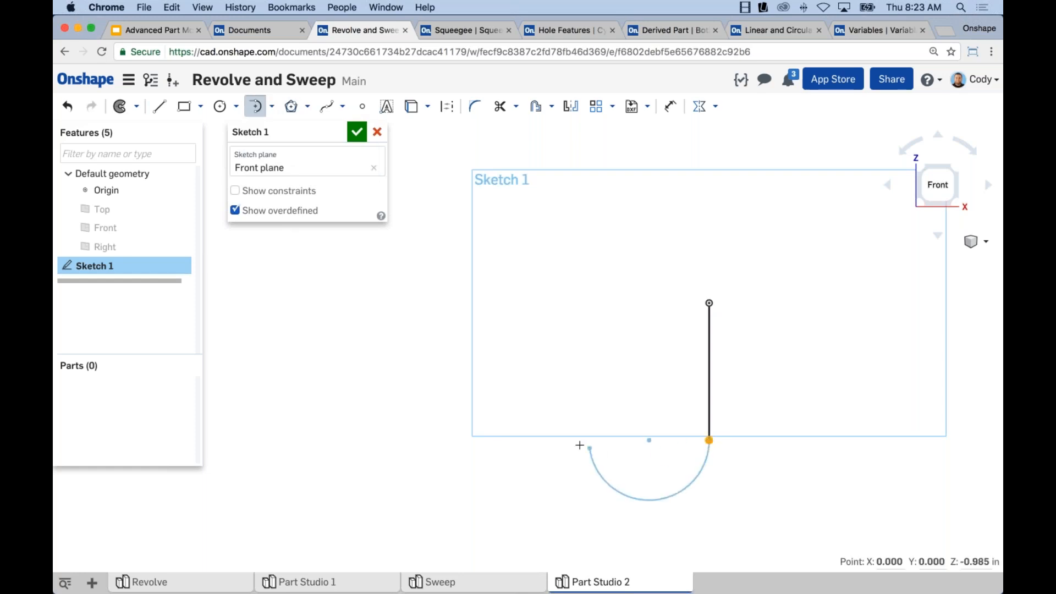
pyautogui.click(549, 438)
pyautogui.press('Escape')
# Step: Draw a vertical line about 0.985 in long upward from the arc's free end, finishing level with the origin
pyautogui.press('l')
pyautogui.click(550, 439)
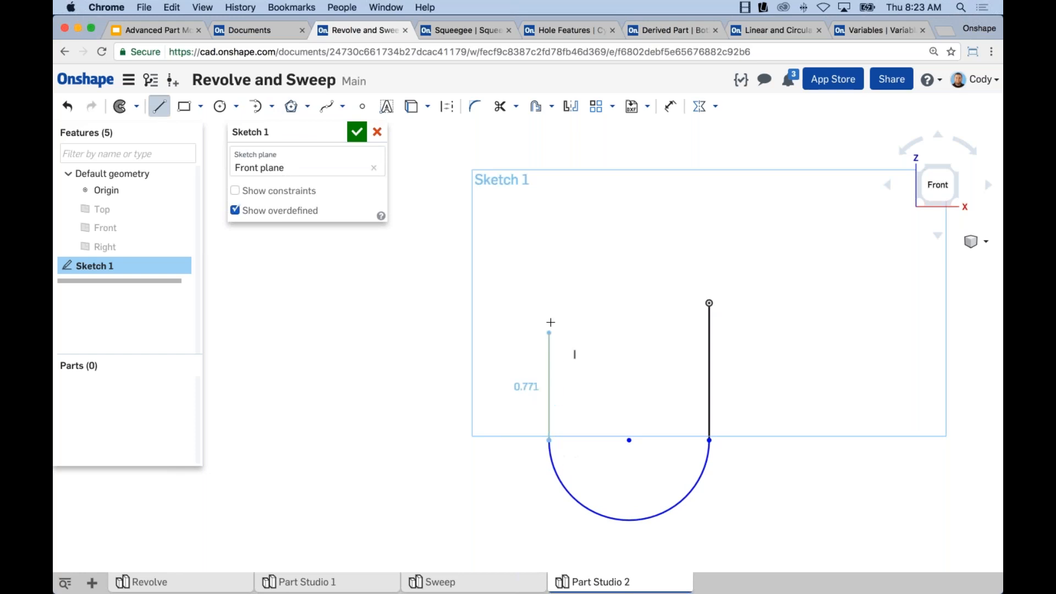
pyautogui.click(548, 301)
pyautogui.press('Escape')
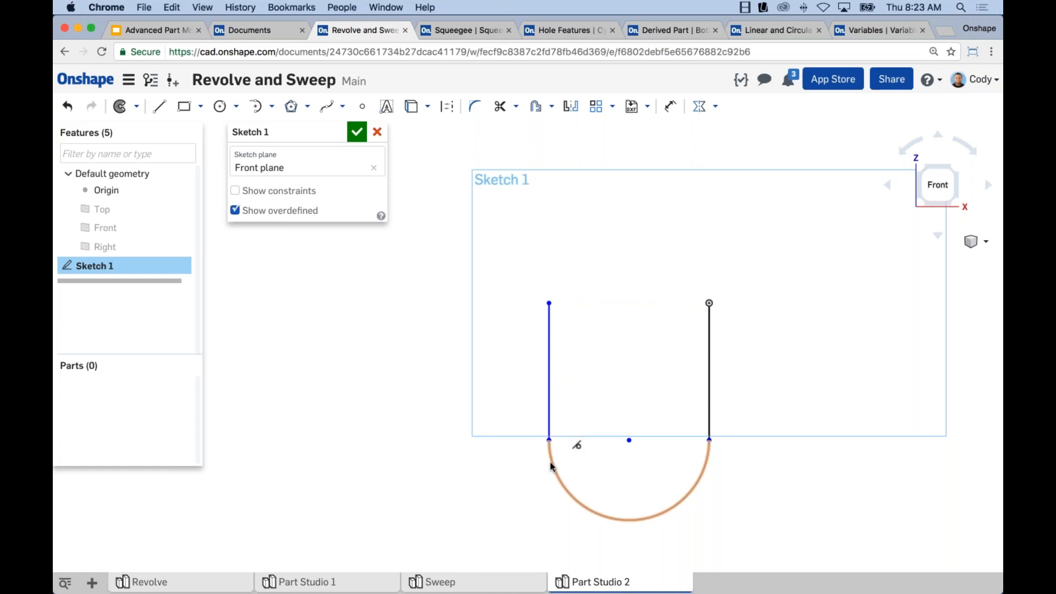
# Step: Apply a Tangent constraint between the second vertical line and the arc
pyautogui.click(547, 414)
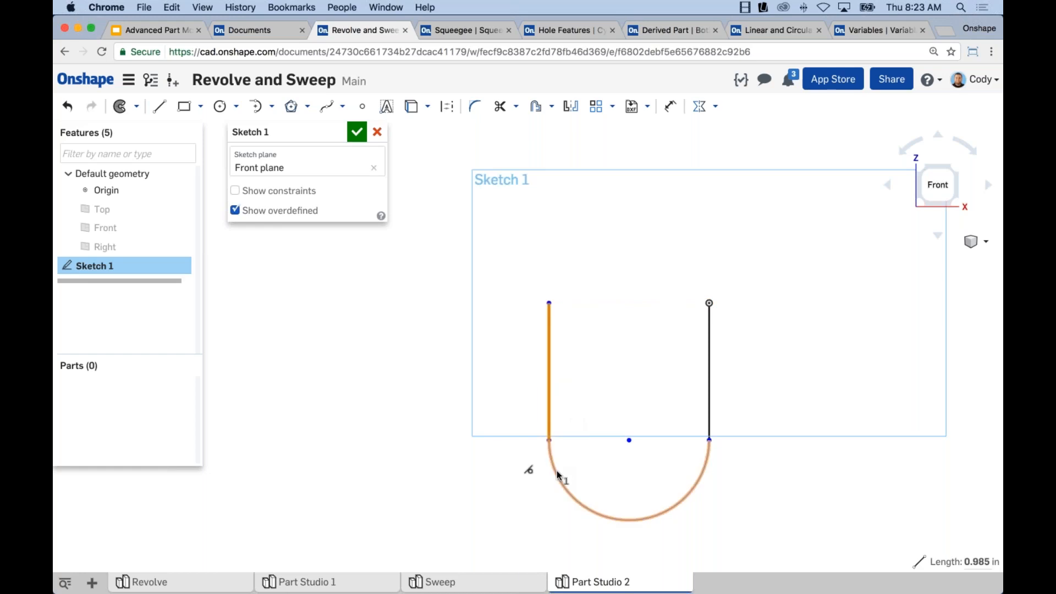
pyautogui.click(557, 471)
pyautogui.click(715, 107)
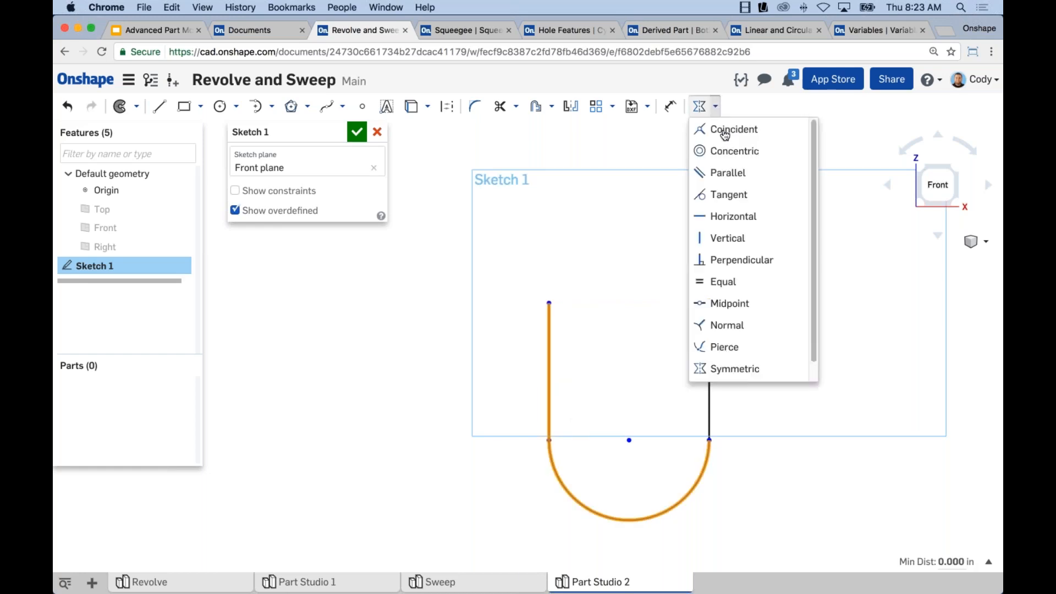
pyautogui.click(731, 194)
# Step: Dimension the horizontal distance between the upper ends of the two vertical lines as 1.5 in
pyautogui.press('d')
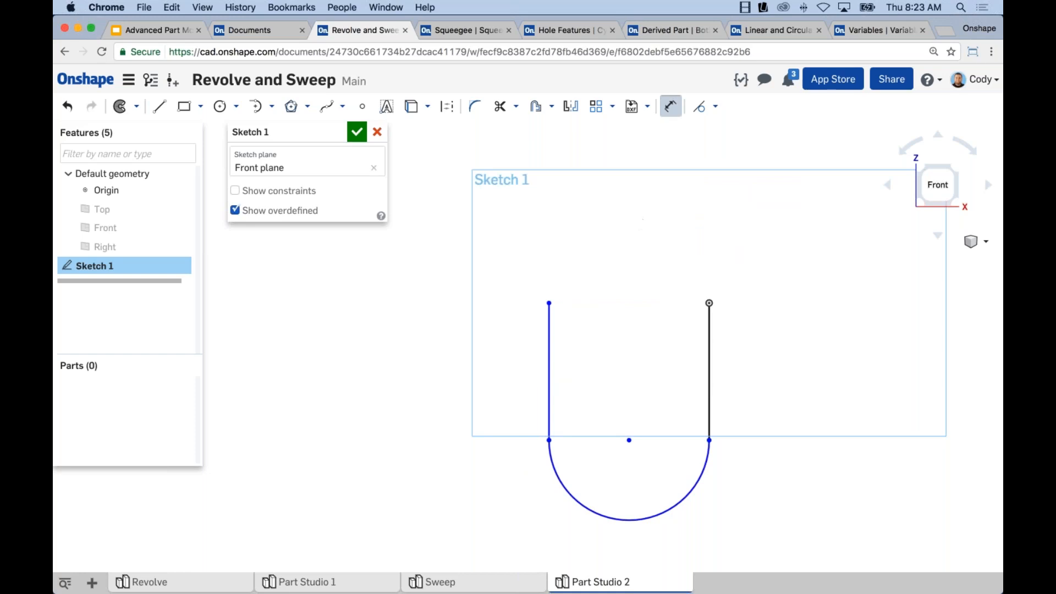
pyautogui.click(548, 303)
pyautogui.click(708, 303)
pyautogui.click(623, 221)
pyautogui.press('Return')
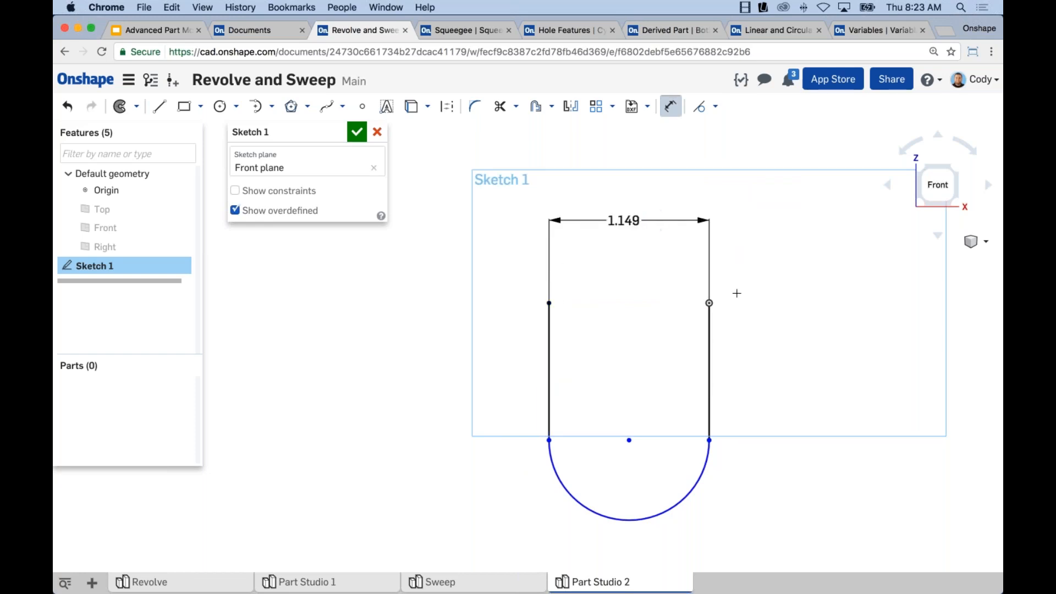
# Step: Dimension the vertical distance from the arc's center to the free upper end of the second line as 1.5 in
pyautogui.scroll(-1, 581, 353)
pyautogui.moveTo(581, 354); pyautogui.dragTo(629, 313, button='middle')
pyautogui.click(653, 436)
pyautogui.click(553, 266)
pyautogui.click(455, 316)
pyautogui.write('1.5')
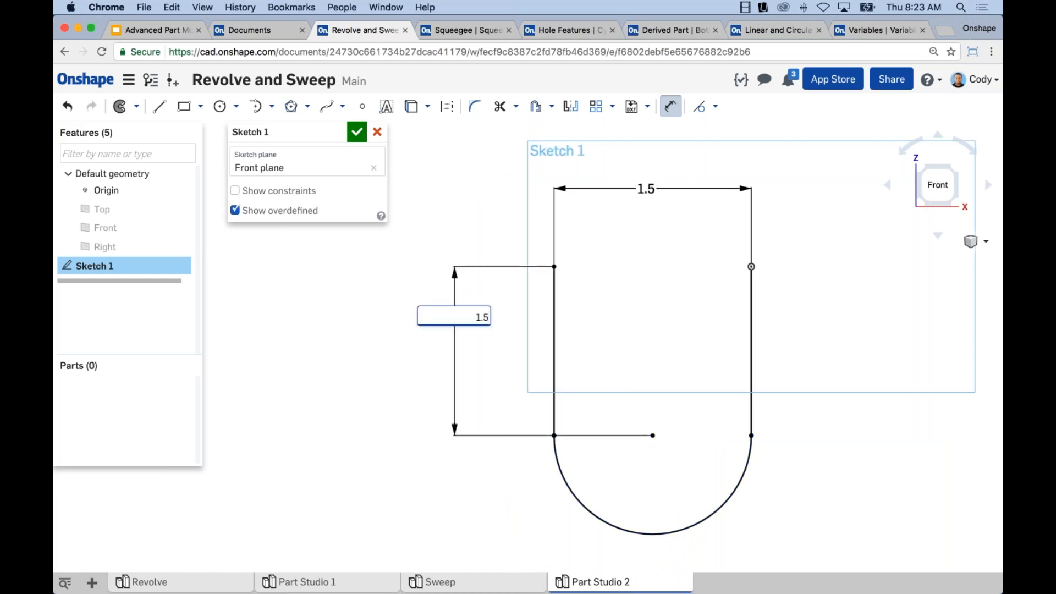
pyautogui.press('Return')
pyautogui.scroll(-1, 694, 354)
pyautogui.moveTo(695, 354); pyautogui.dragTo(698, 335, button='middle')
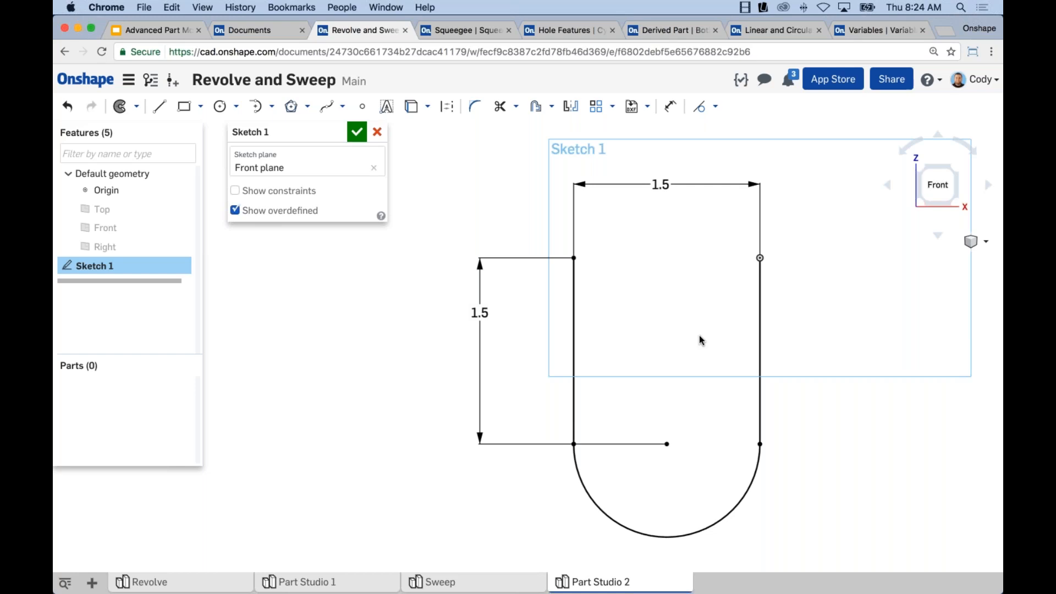
# Step: Finish the U-shaped path sketch on the Front plane
pyautogui.click(357, 132)
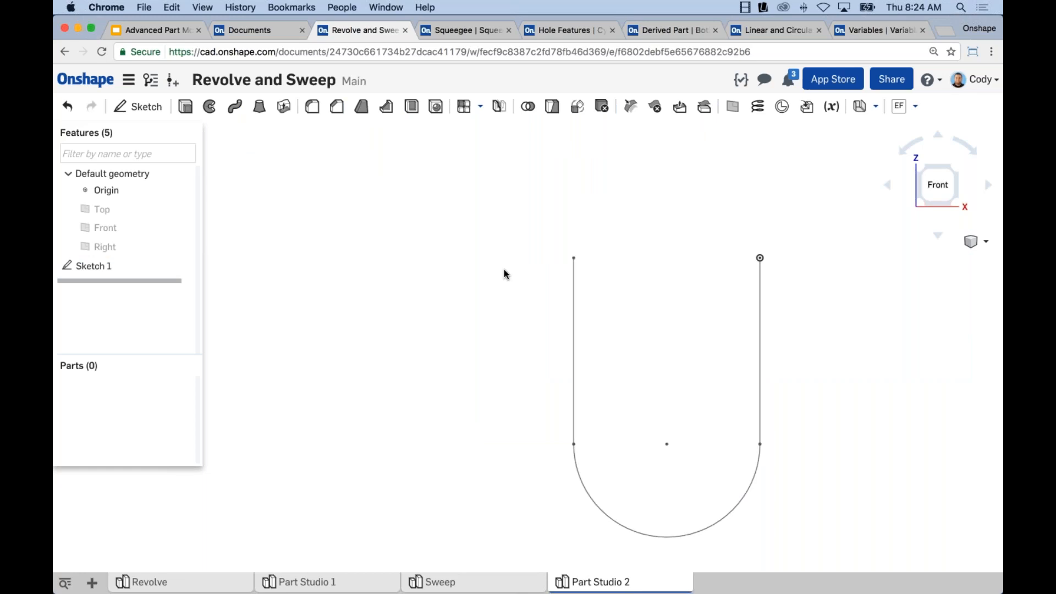
pyautogui.moveTo(517, 297)
pyautogui.mouseDown(button='right')
pyautogui.moveTo(528, 242)
pyautogui.moveTo(605, 215)
pyautogui.moveTo(659, 235)
pyautogui.moveTo(661, 262)
pyautogui.moveTo(633, 263)
pyautogui.moveTo(658, 341)
pyautogui.moveTo(642, 372)
pyautogui.mouseUp(button='right')
pyautogui.moveTo(622, 401); pyautogui.dragTo(620, 353, button='middle')
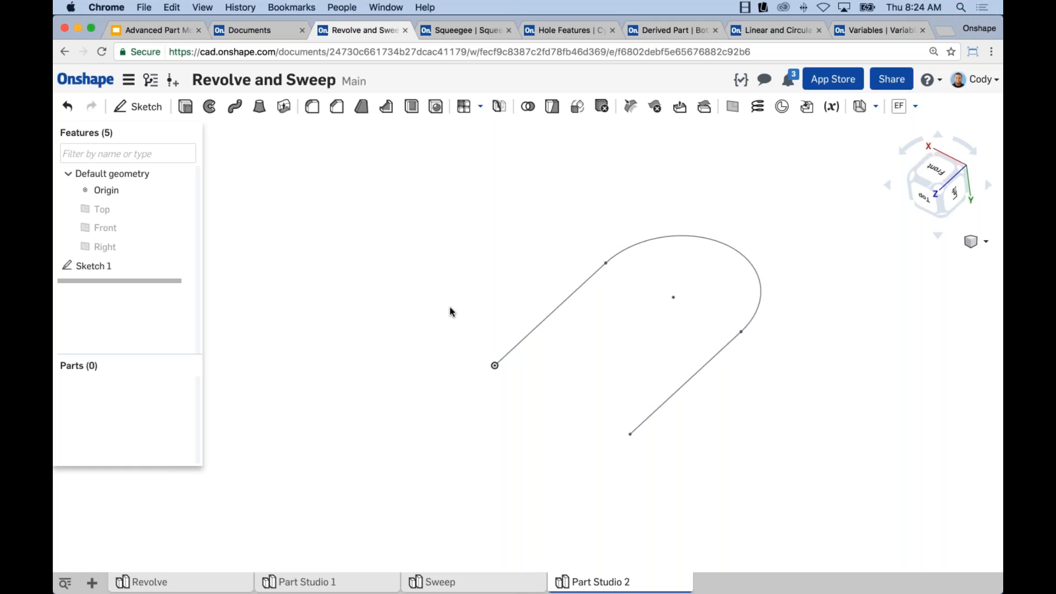
# Step: Create a Curve Point plane through the vertical line away from the origin, at that line's free end
pyautogui.click(732, 106)
pyautogui.click(310, 177)
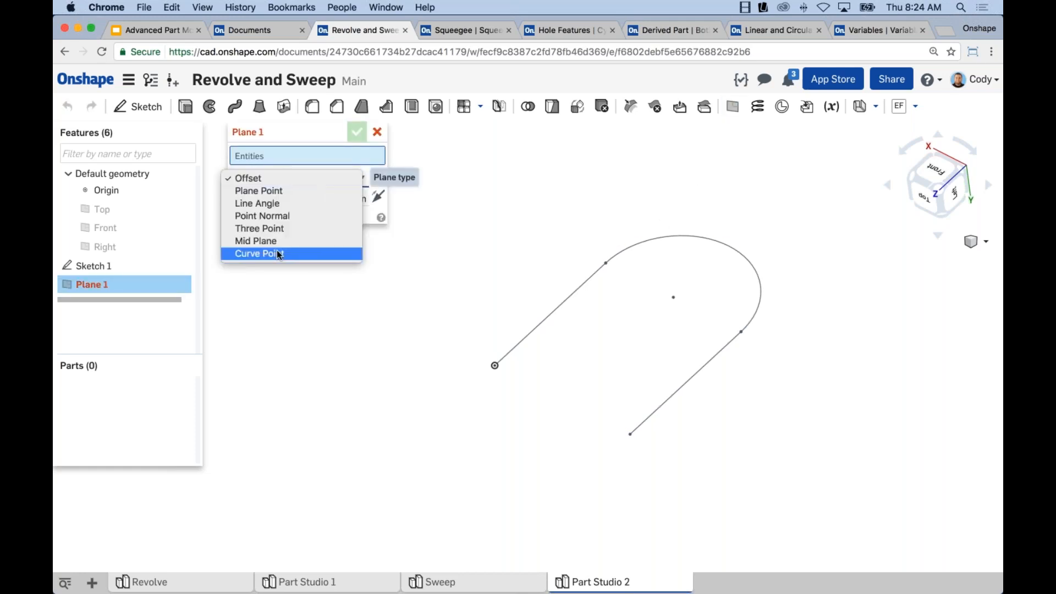
pyautogui.click(274, 253)
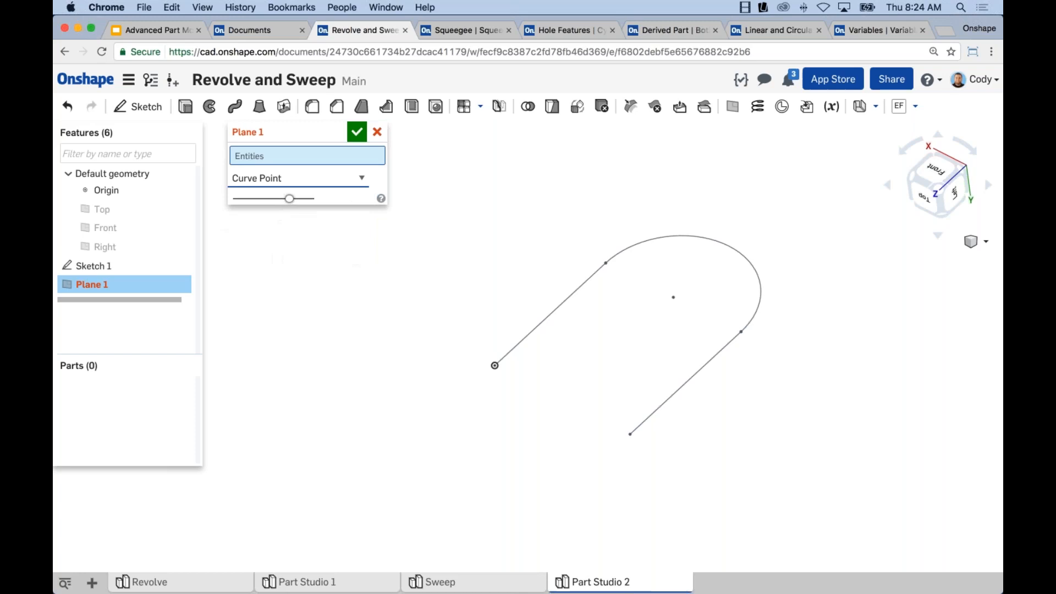
pyautogui.click(633, 426)
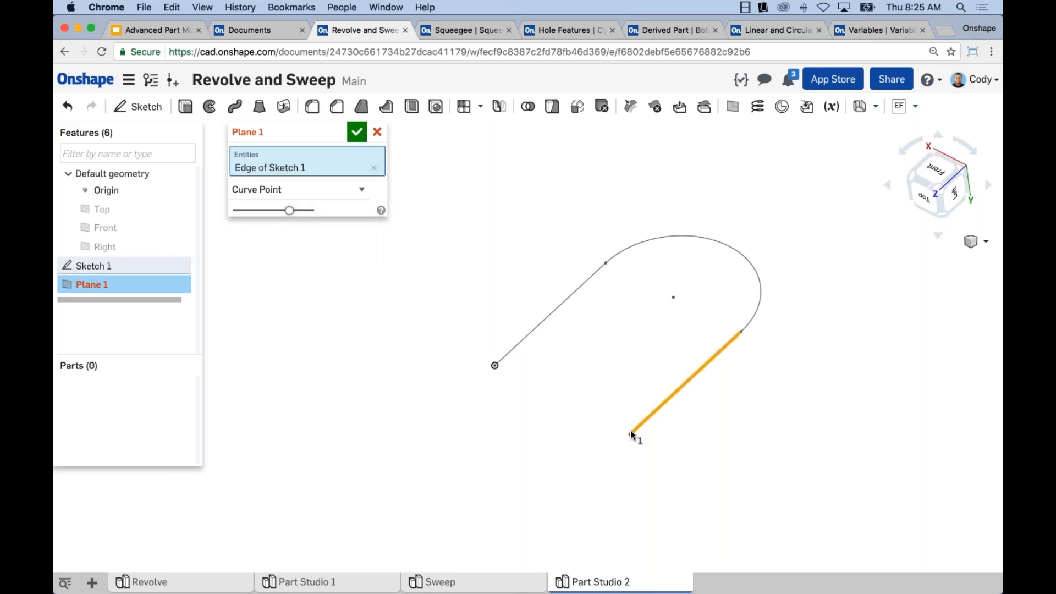
pyautogui.click(630, 434)
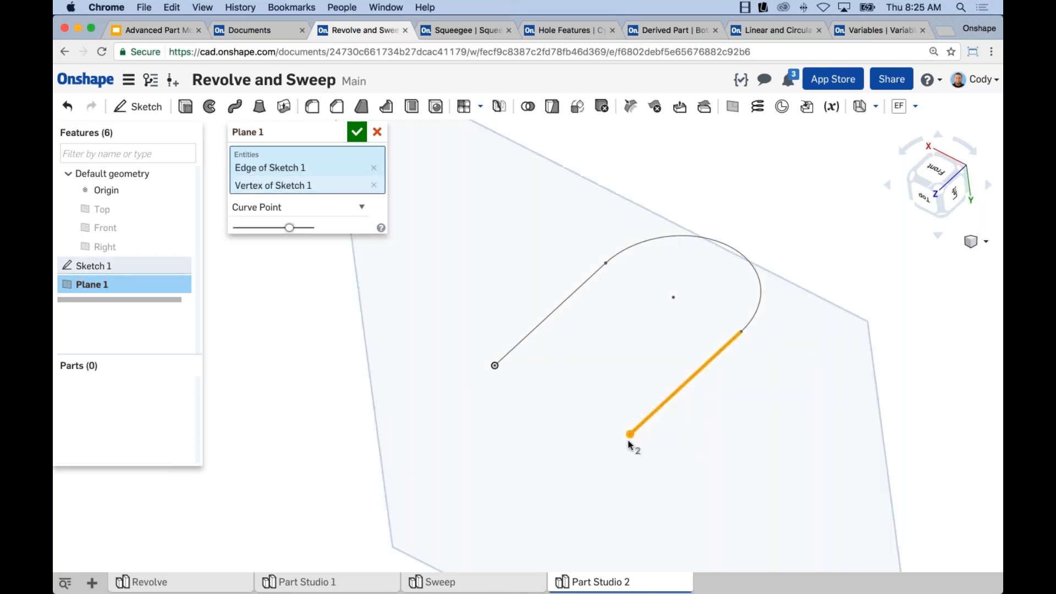
pyautogui.scroll(-1, 674, 415)
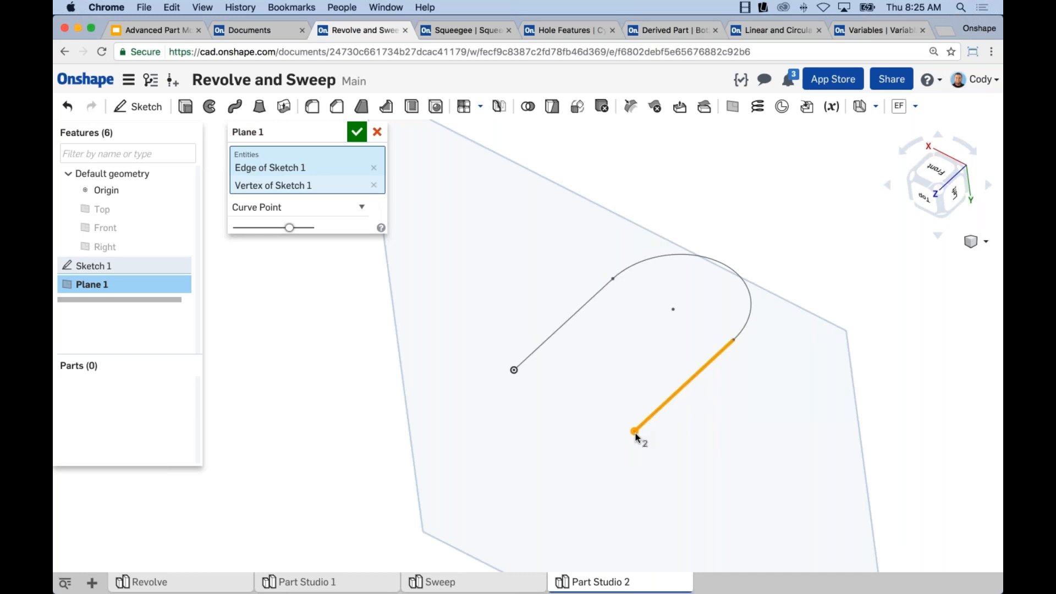
pyautogui.moveTo(825, 302)
pyautogui.mouseDown(button='right')
pyautogui.moveTo(772, 271)
pyautogui.moveTo(793, 275)
pyautogui.moveTo(810, 392)
pyautogui.moveTo(792, 375)
pyautogui.mouseUp(button='right')
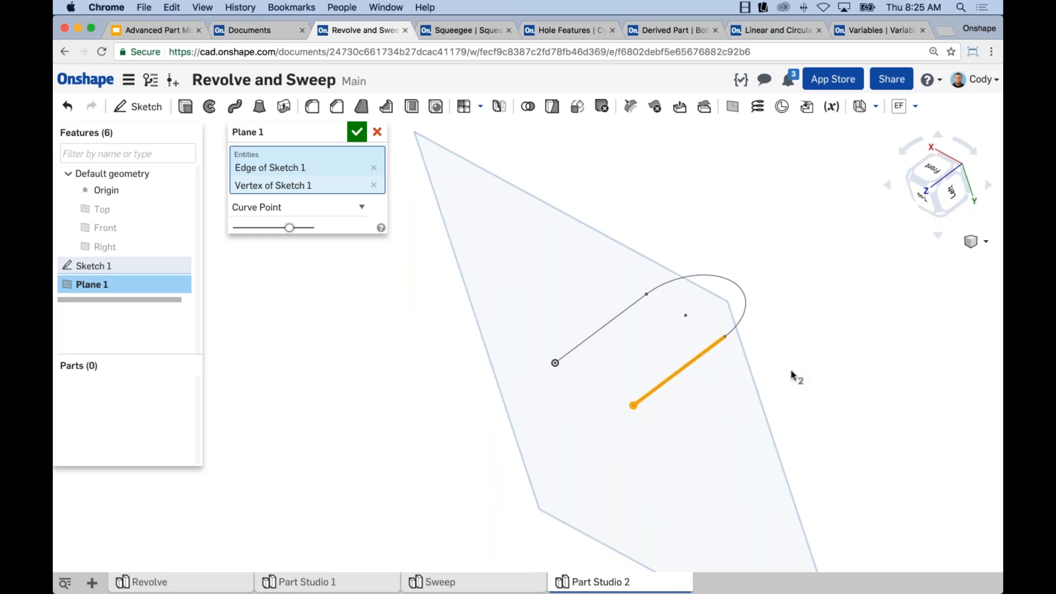
pyautogui.moveTo(785, 365)
pyautogui.mouseDown(button='right')
pyautogui.moveTo(766, 378)
pyautogui.moveTo(489, 273)
pyautogui.mouseUp(button='right')
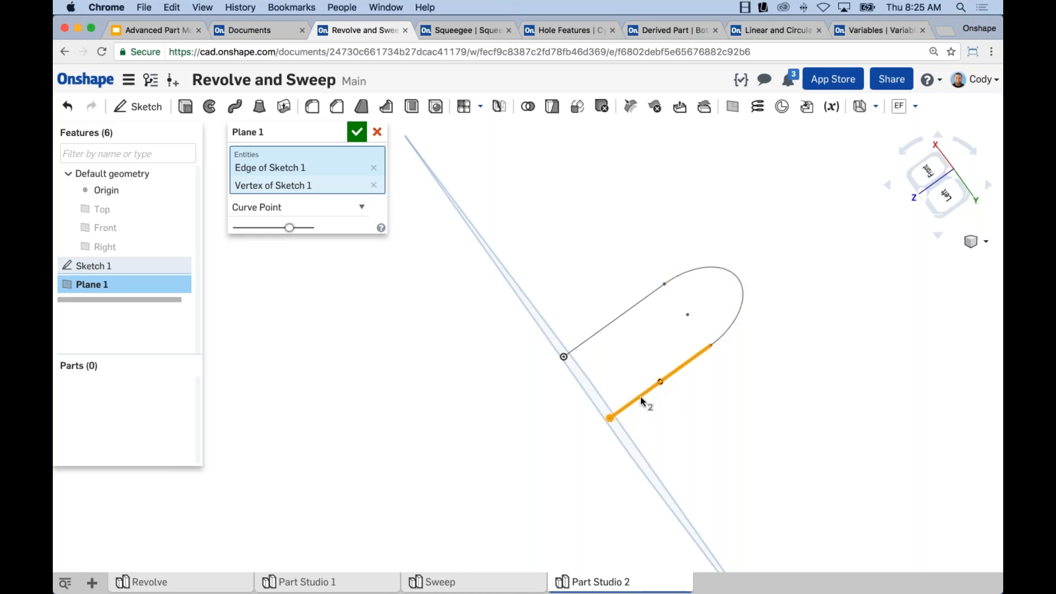
pyautogui.moveTo(639, 397); pyautogui.dragTo(622, 362, button='right')
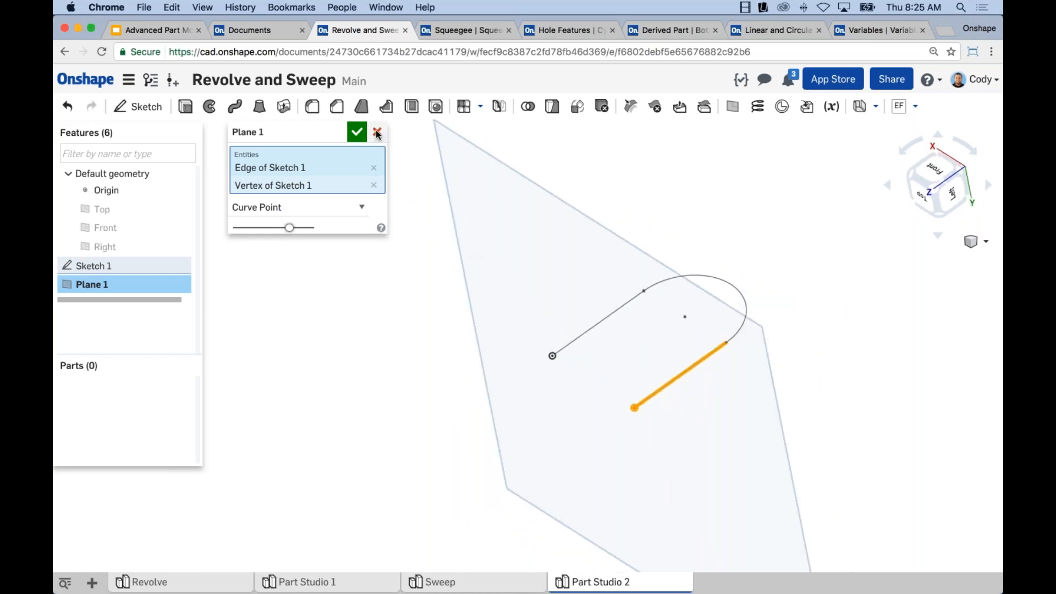
pyautogui.click(357, 132)
# Step: Start a sketch on Plane 1 and draw a circle about 0.55 in in diameter beside the path's free end
pyautogui.scroll(-3, 409, 285)
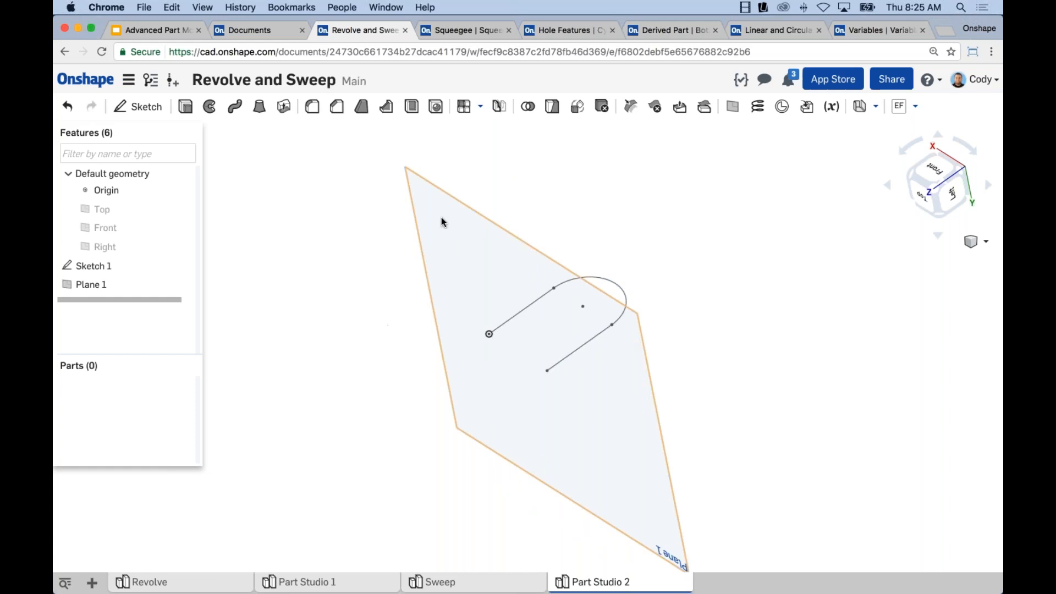
pyautogui.click(473, 226)
pyautogui.click(505, 246)
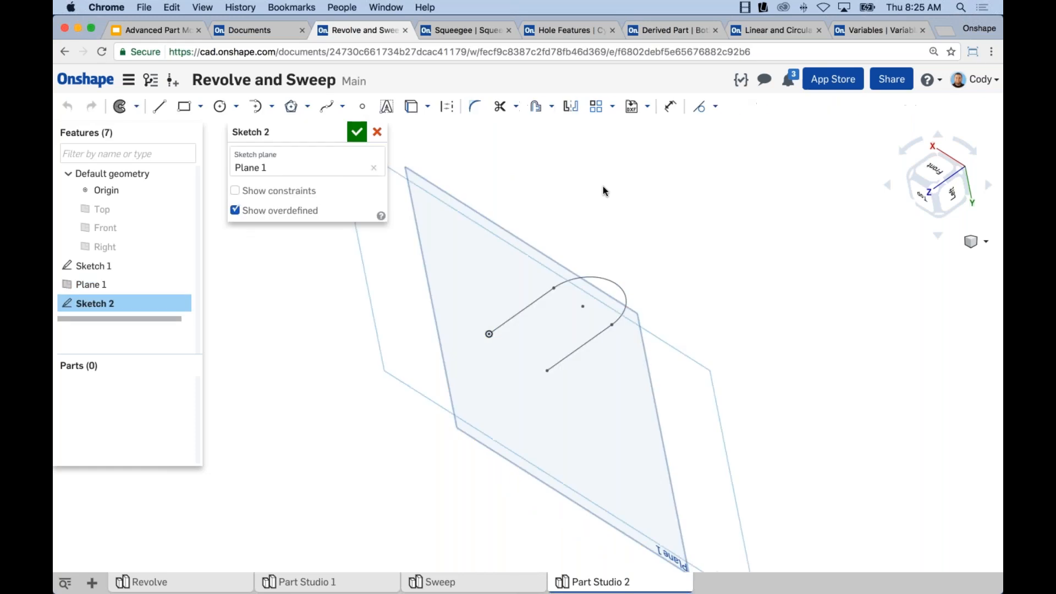
pyautogui.press('c')
pyautogui.click(702, 308)
pyautogui.click(714, 296)
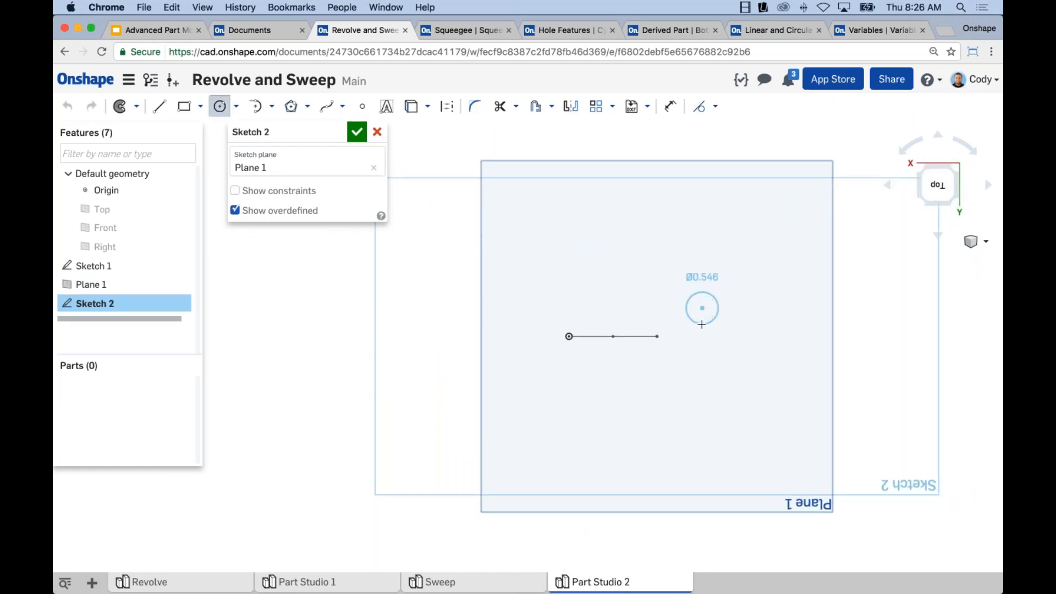
# Step: Dimension the circle's diameter as 0.25 in
pyautogui.press('d')
pyautogui.click(714, 293)
pyautogui.click(734, 231)
pyautogui.write('.25')
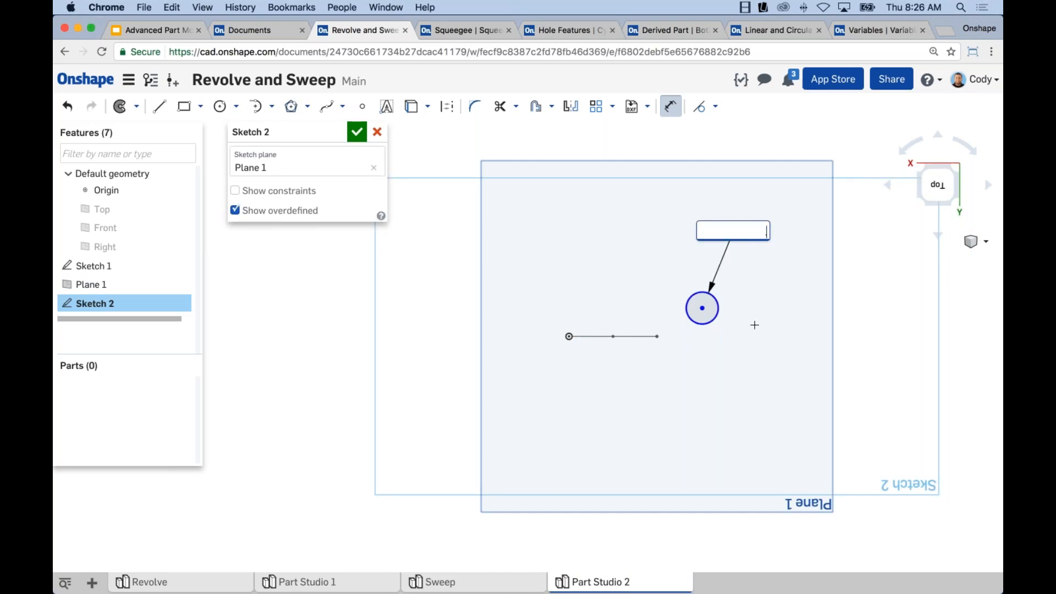
pyautogui.press('Return')
pyautogui.press('Escape')
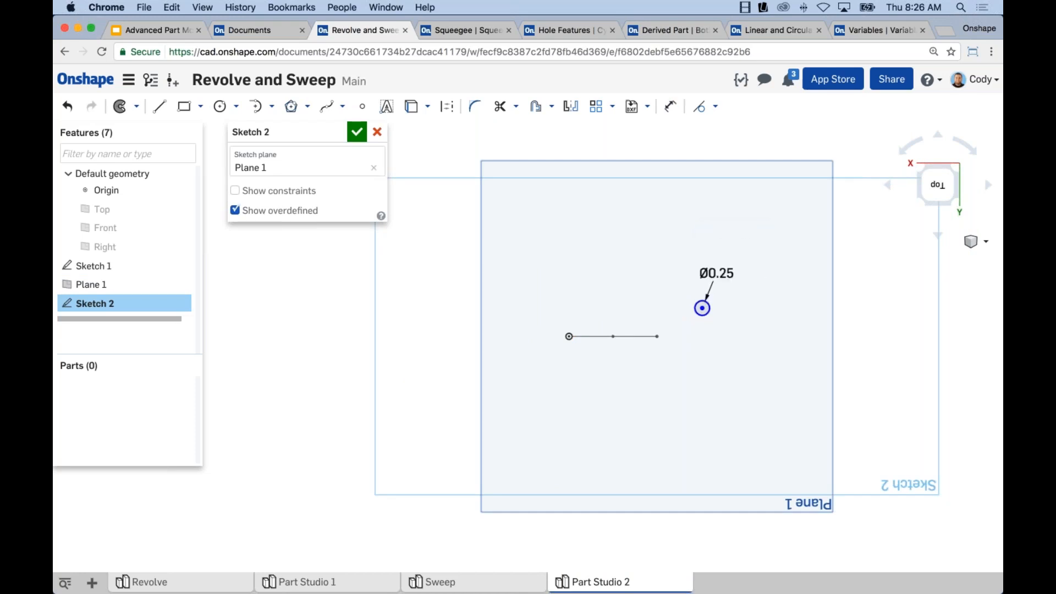
# Step: Try to move the circle by its center within the sketch plane, and undo the move
pyautogui.moveTo(709, 371); pyautogui.dragTo(695, 389, button='right')
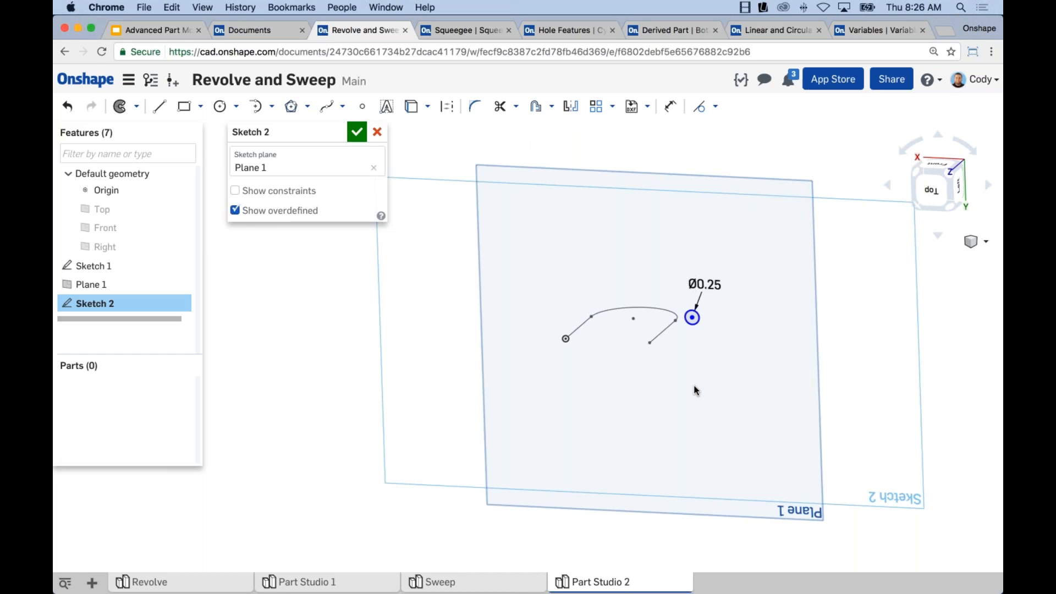
pyautogui.scroll(2, 690, 331)
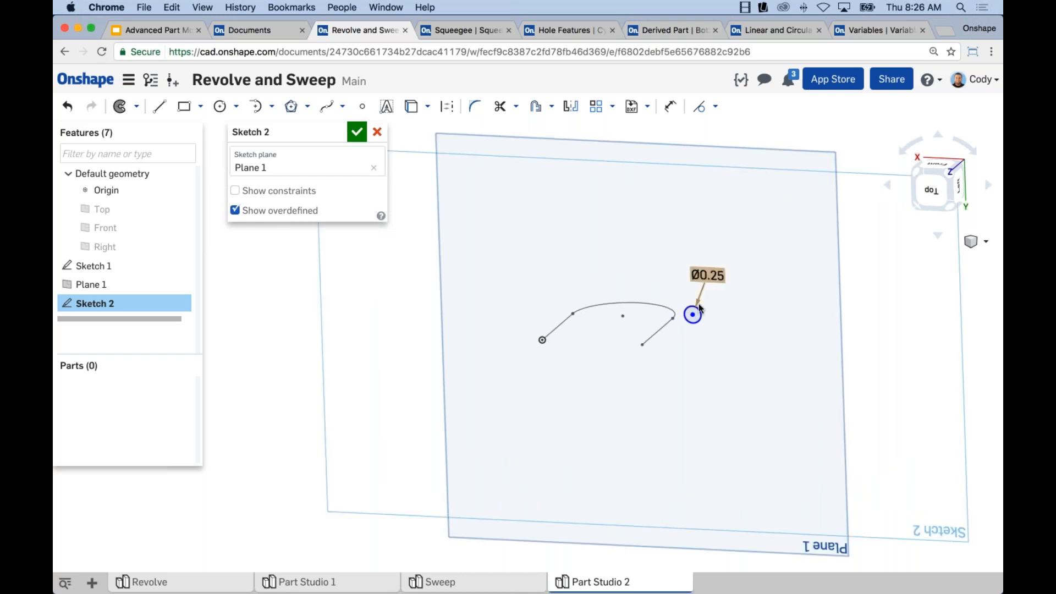
pyautogui.moveTo(691, 314); pyautogui.dragTo(697, 307)
pyautogui.press('super+z')
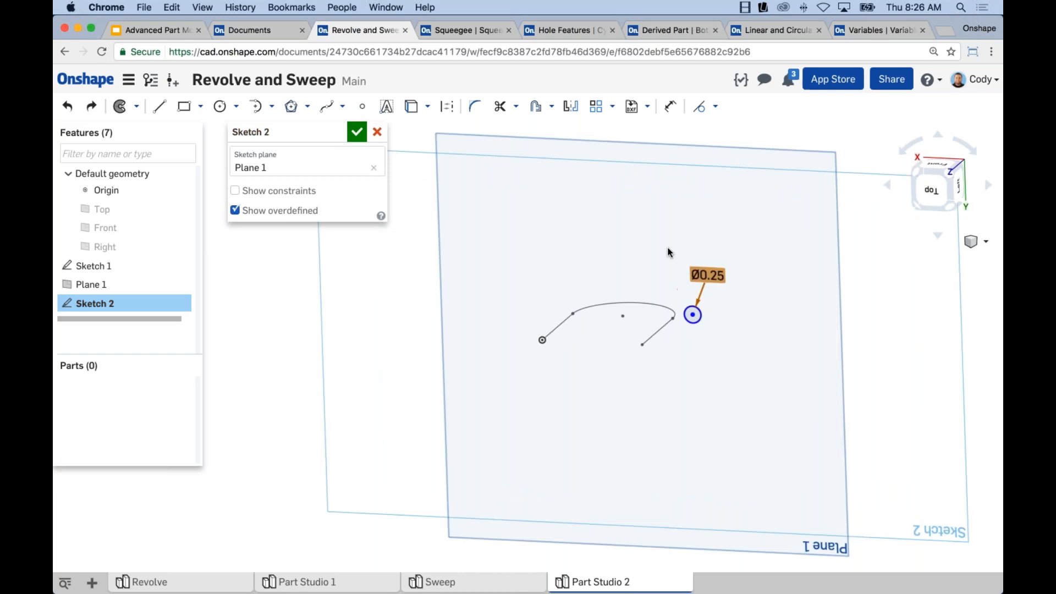
# Step: Apply a Coincident constraint between the circle's center and the free endpoint of the path's vertical line
pyautogui.moveTo(644, 345); pyautogui.dragTo(630, 356, button='right')
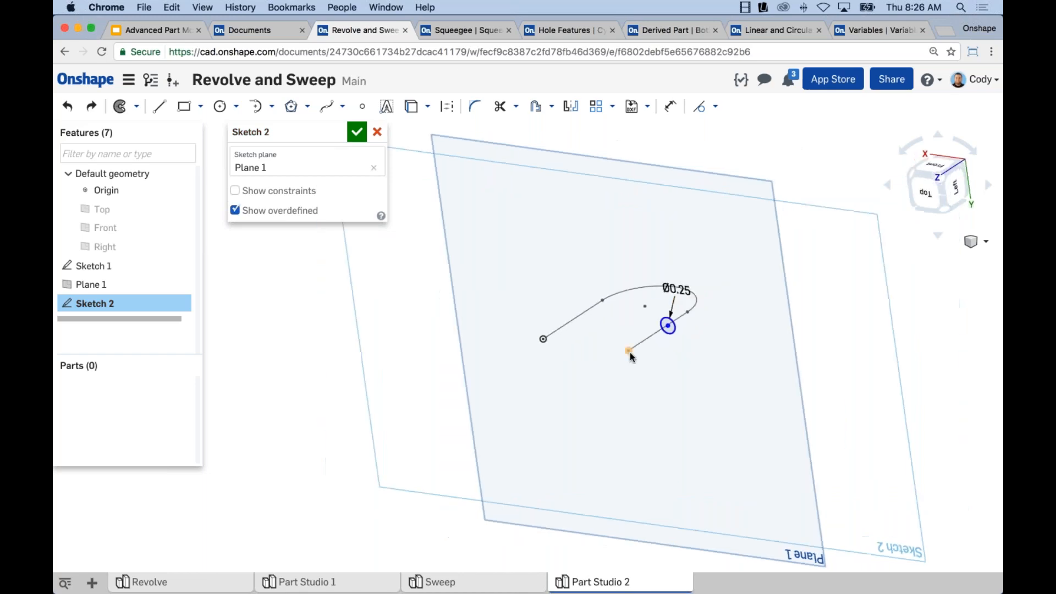
pyautogui.scroll(5, 633, 355)
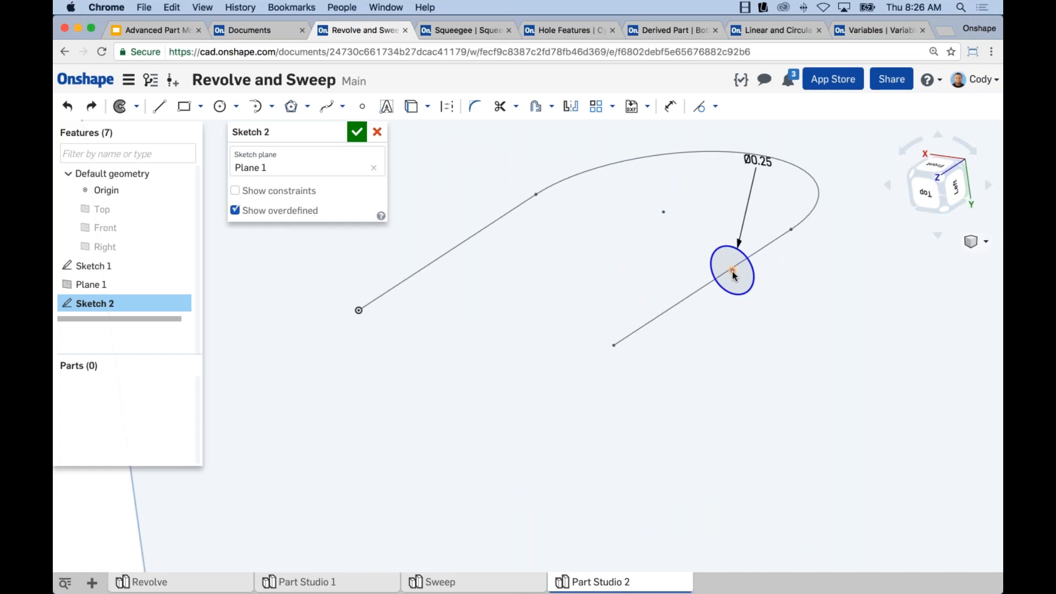
pyautogui.click(732, 271)
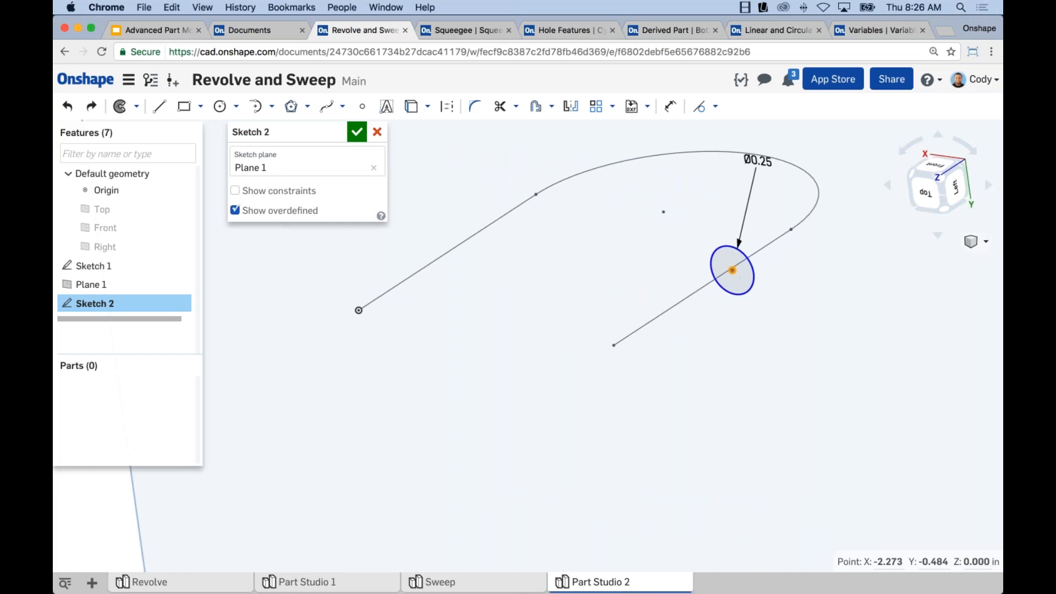
pyautogui.click(614, 346)
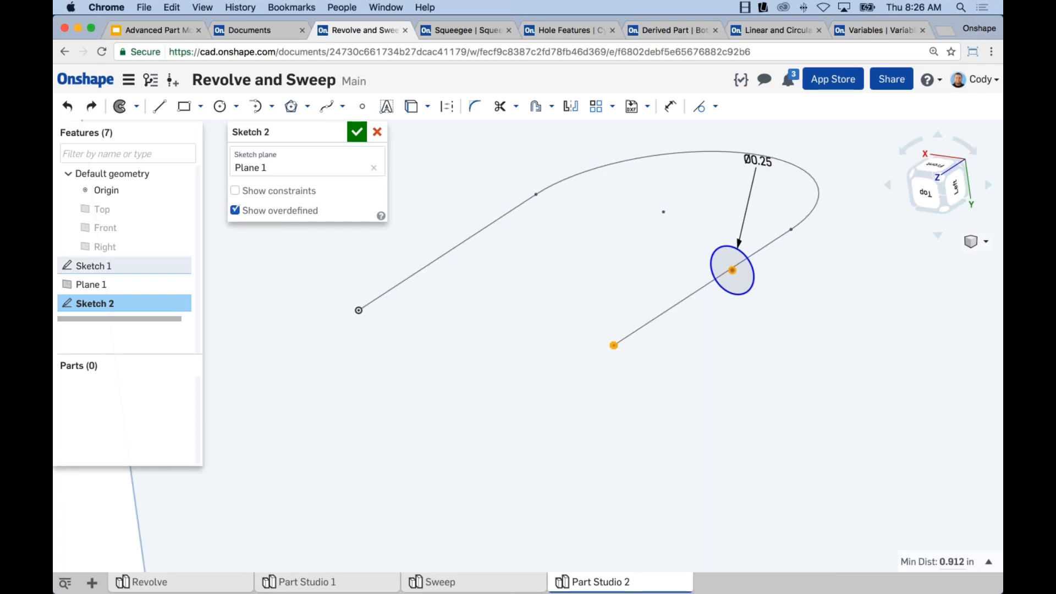
pyautogui.click(620, 378)
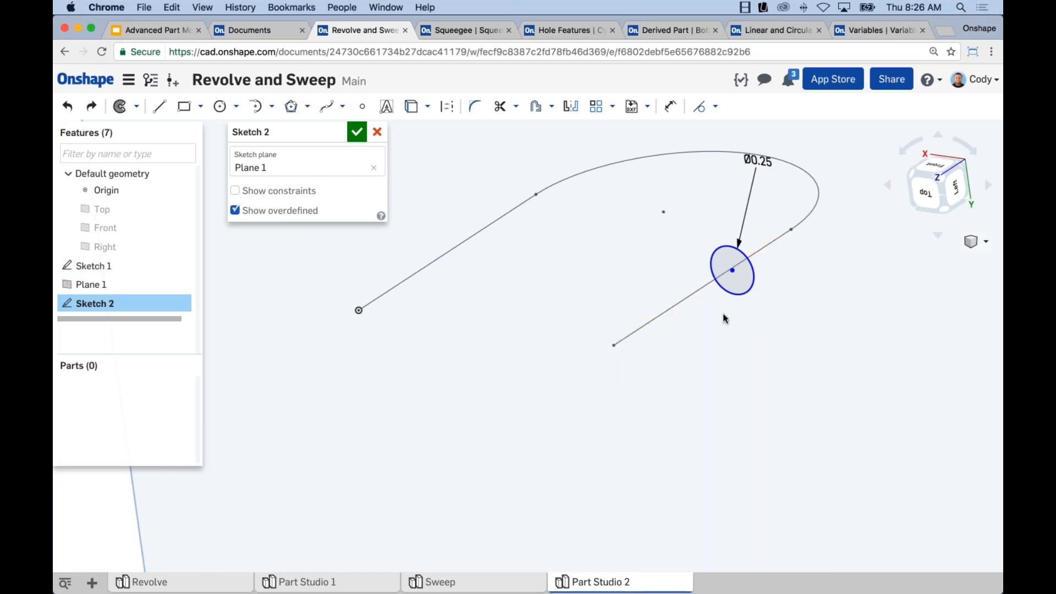
pyautogui.click(722, 289)
pyautogui.click(732, 271)
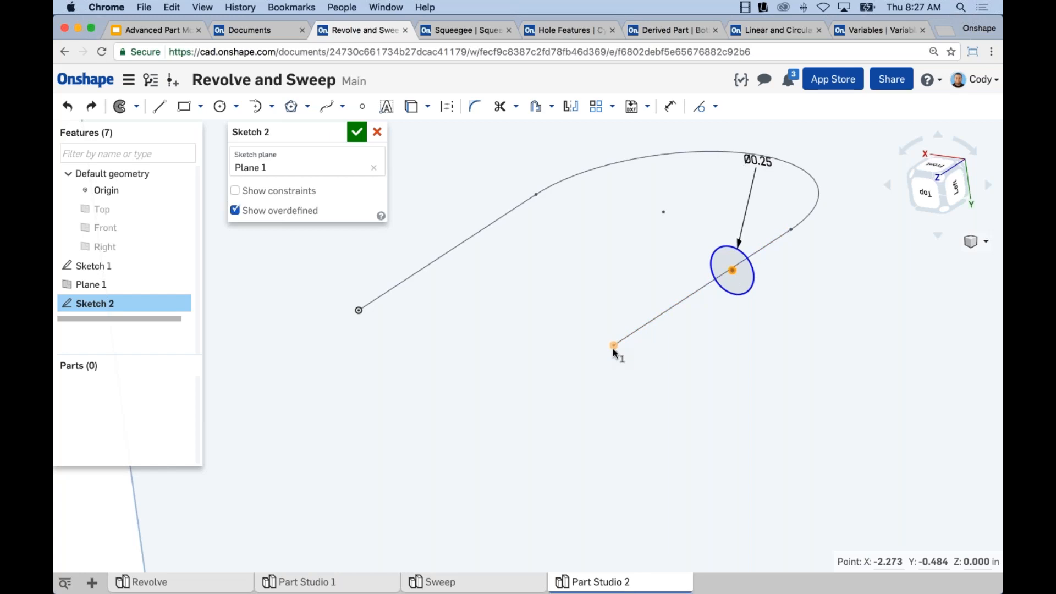
pyautogui.click(614, 346)
pyautogui.click(715, 106)
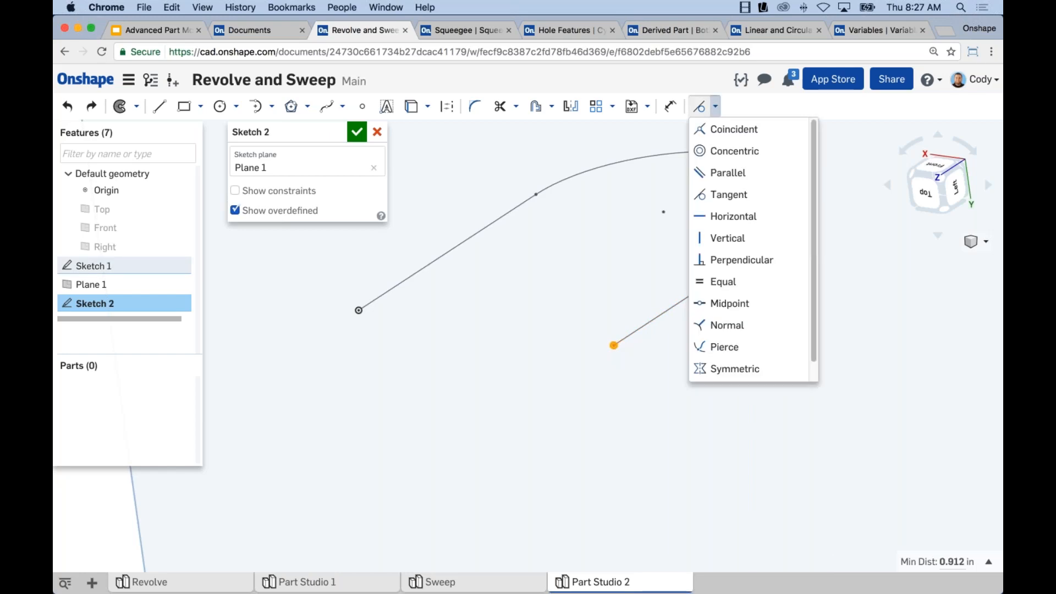
pyautogui.click(717, 128)
pyautogui.moveTo(789, 384); pyautogui.dragTo(775, 416, button='middle')
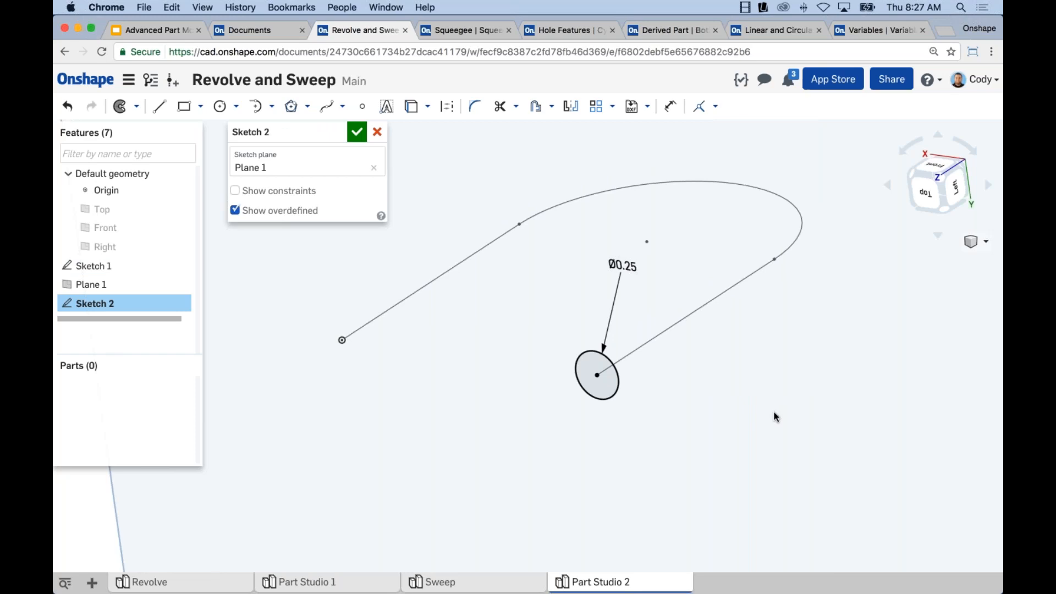
# Step: Finish the circular profile sketch and hide the construction plane
pyautogui.click(356, 132)
pyautogui.moveTo(498, 438)
pyautogui.mouseDown(button='right')
pyautogui.moveTo(543, 350)
pyautogui.moveTo(538, 360)
pyautogui.mouseUp(button='right')
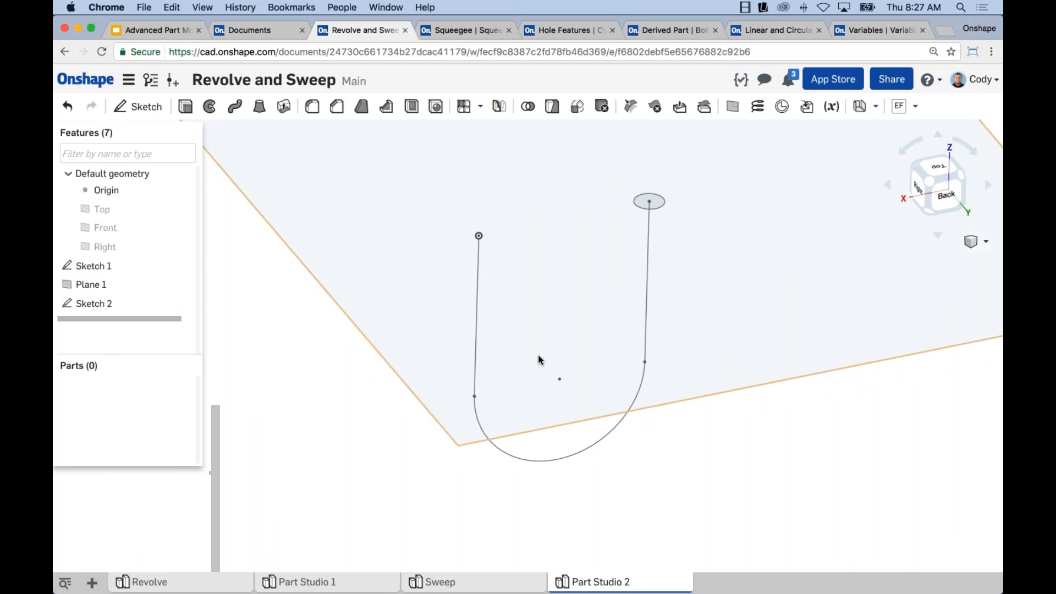
pyautogui.scroll(-4, 538, 355)
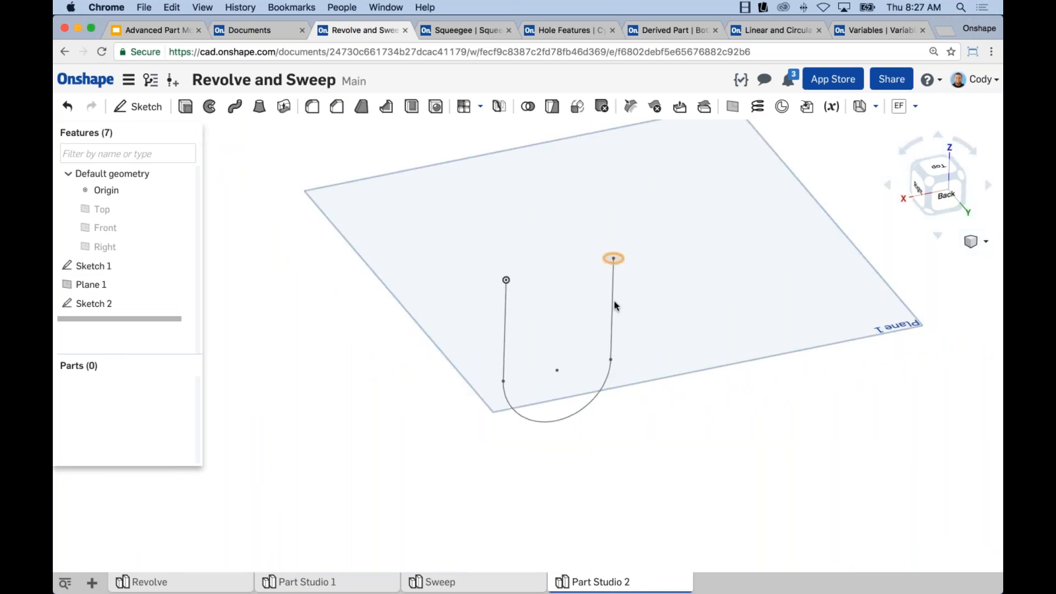
pyautogui.press('p')
pyautogui.press('p')
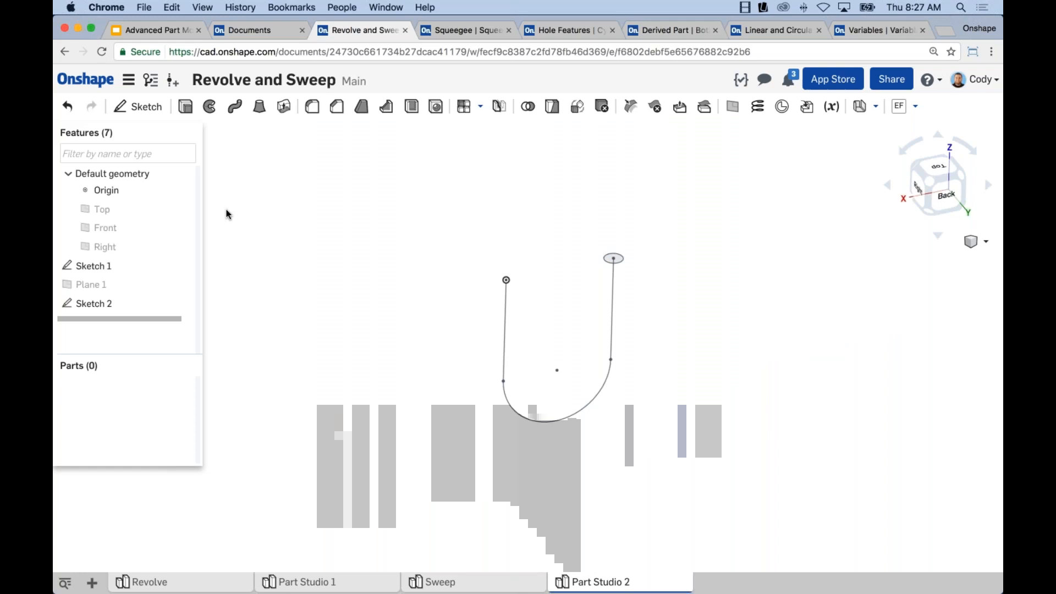
# Step: Start a new solid Sweep with the 0.25 in circle of Sketch 2 as its profile and activate the path selection
pyautogui.click(234, 106)
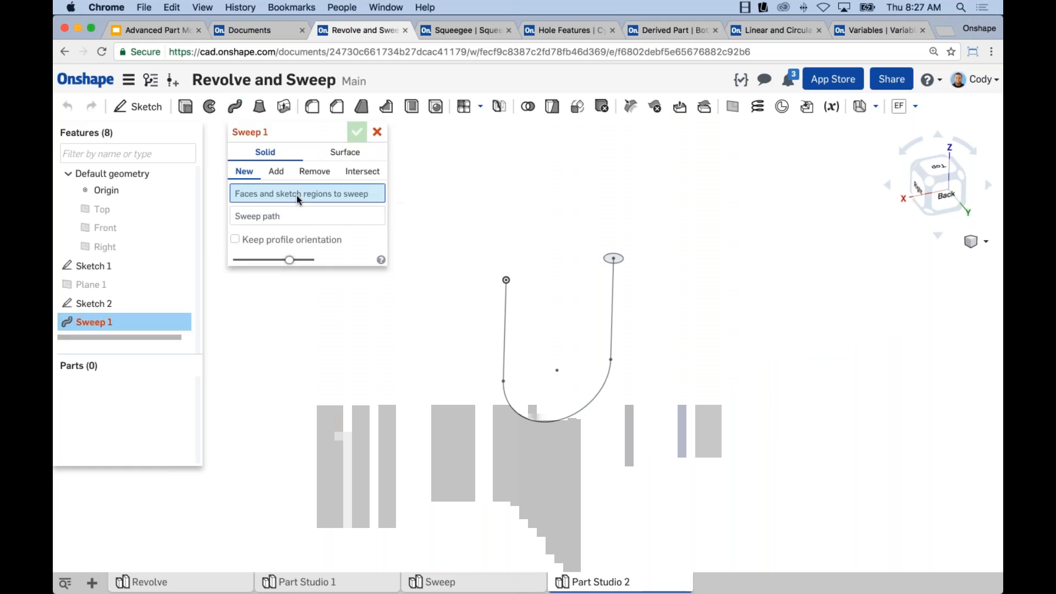
pyautogui.scroll(5, 610, 270)
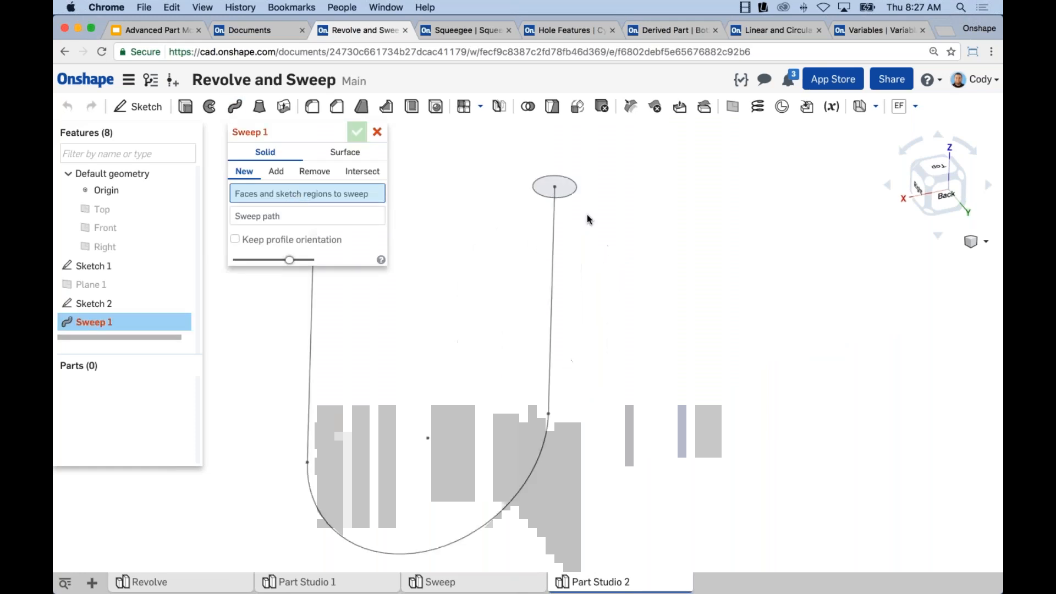
pyautogui.click(563, 189)
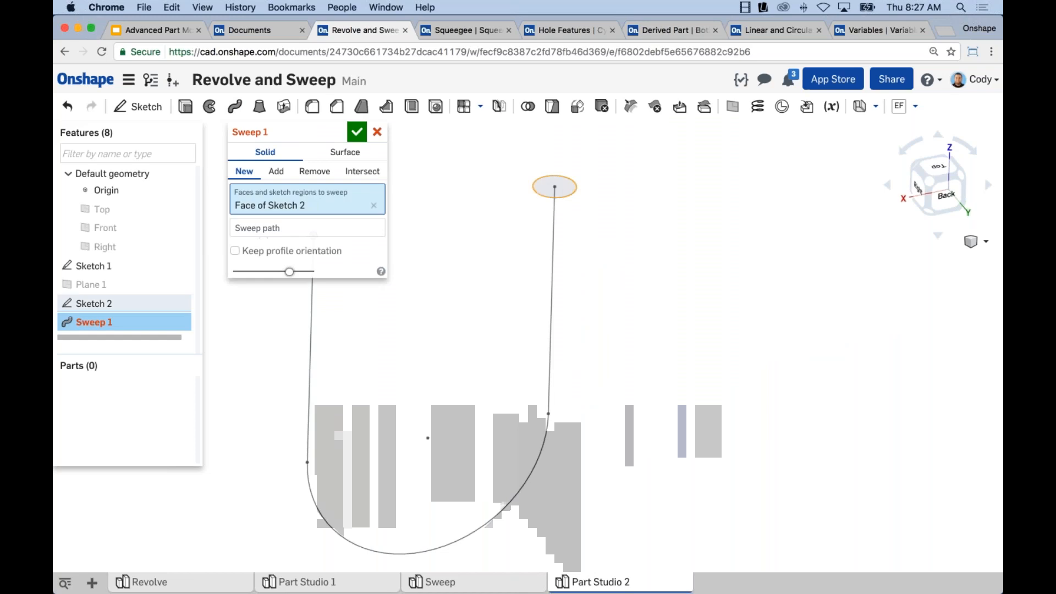
pyautogui.hscroll(-5, 530, 256)
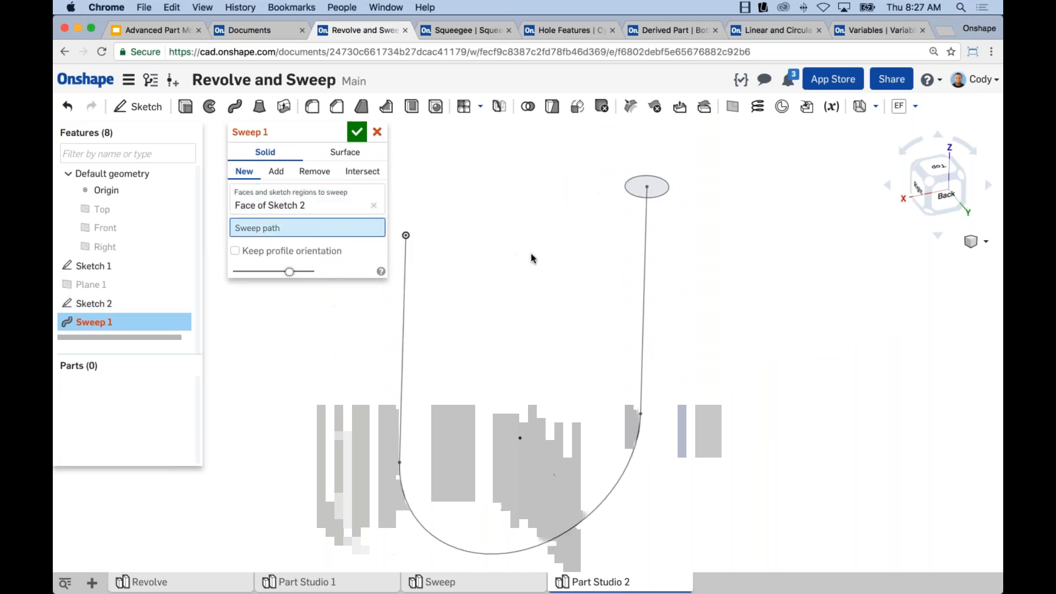
pyautogui.hscroll(-2, 547, 269)
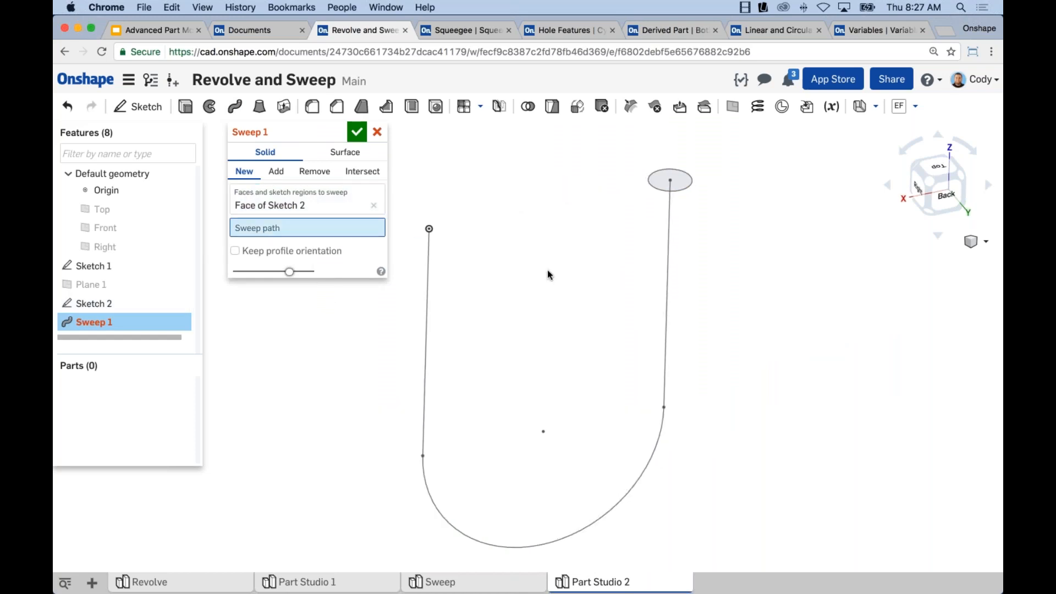
# Step: Try the path's vertical line and arc as individually selected sweep path edges, and clear both edges from the path
pyautogui.click(666, 270)
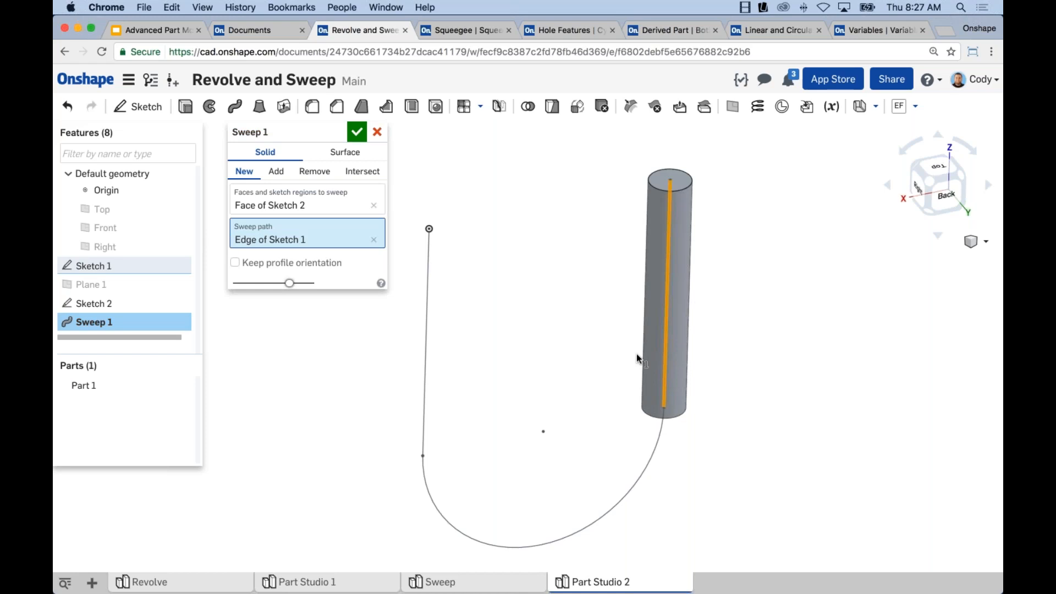
pyautogui.click(654, 459)
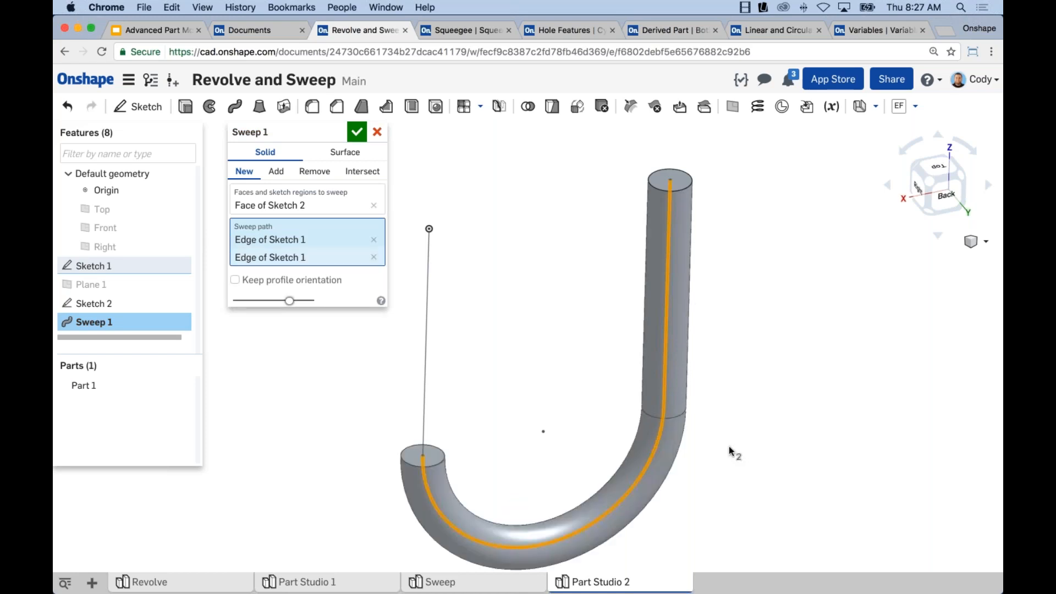
pyautogui.scroll(-3, 731, 448)
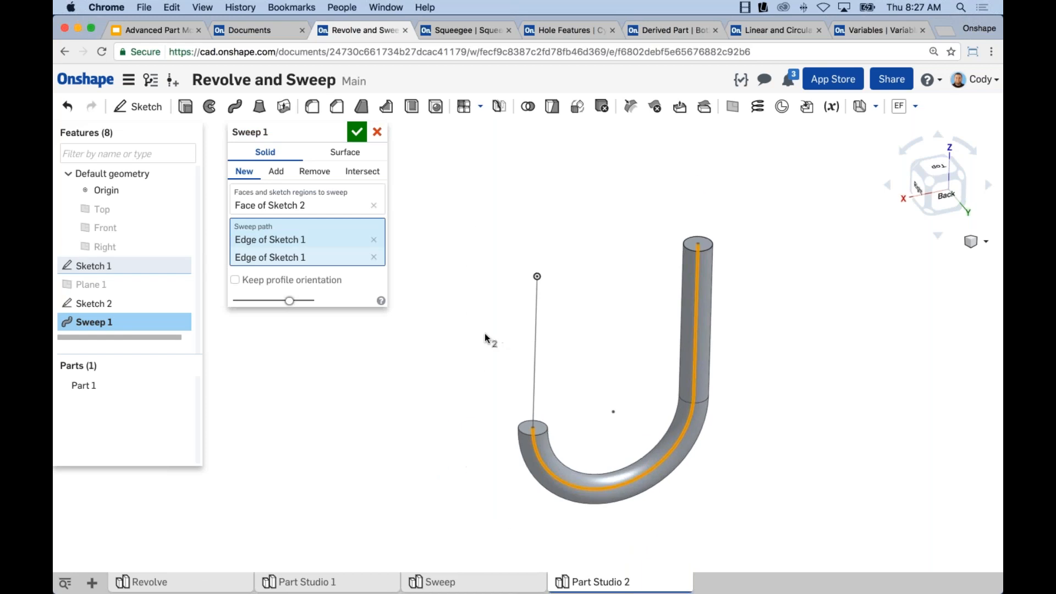
pyautogui.click(375, 246)
pyautogui.click(374, 239)
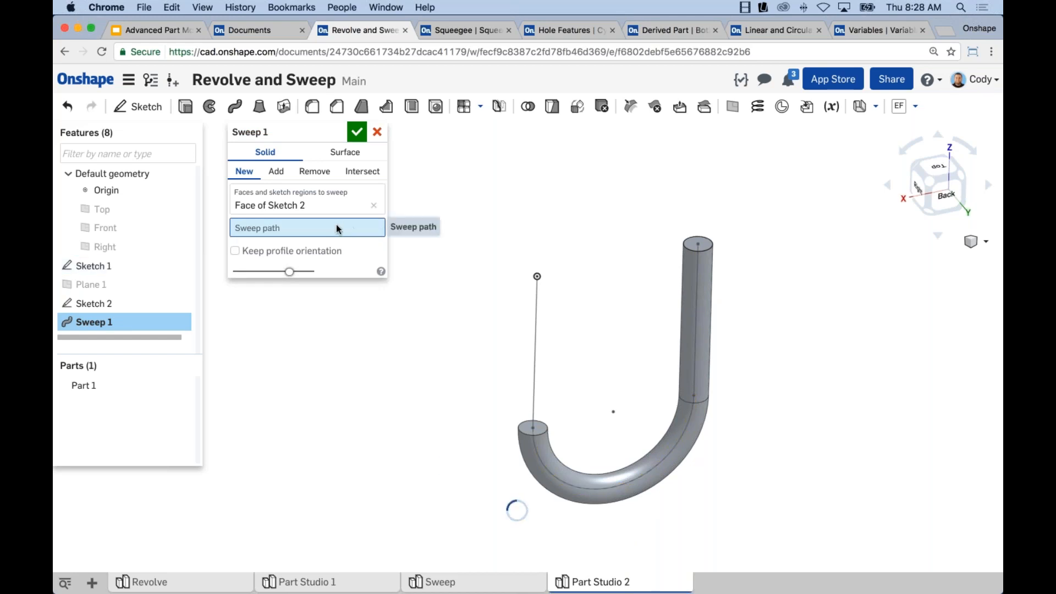
# Step: Use the whole of Sketch 1 as the sweep path and complete the U-shaped rod
pyautogui.click(106, 267)
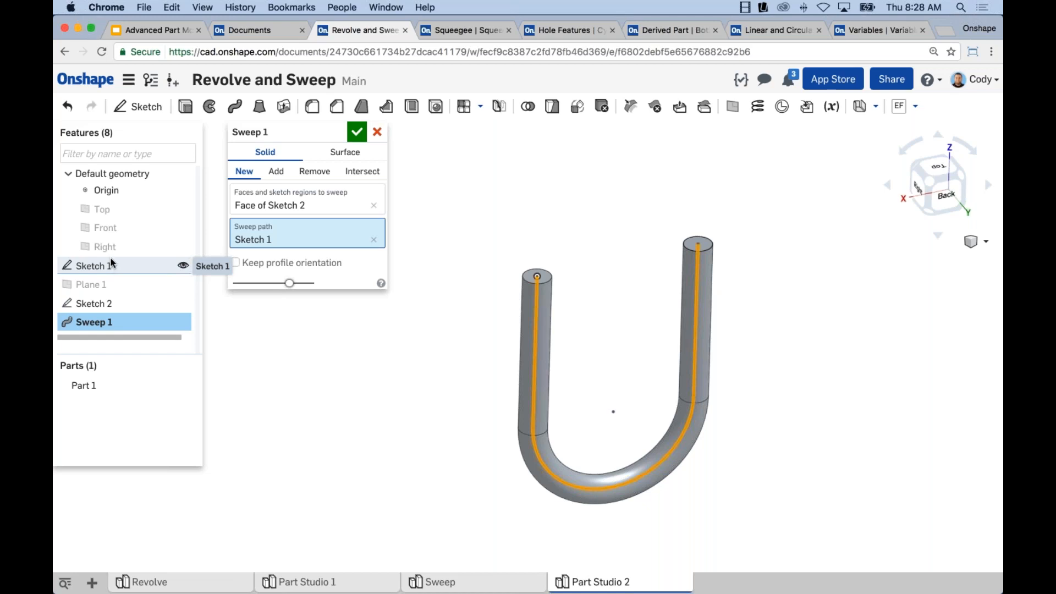
pyautogui.click(358, 133)
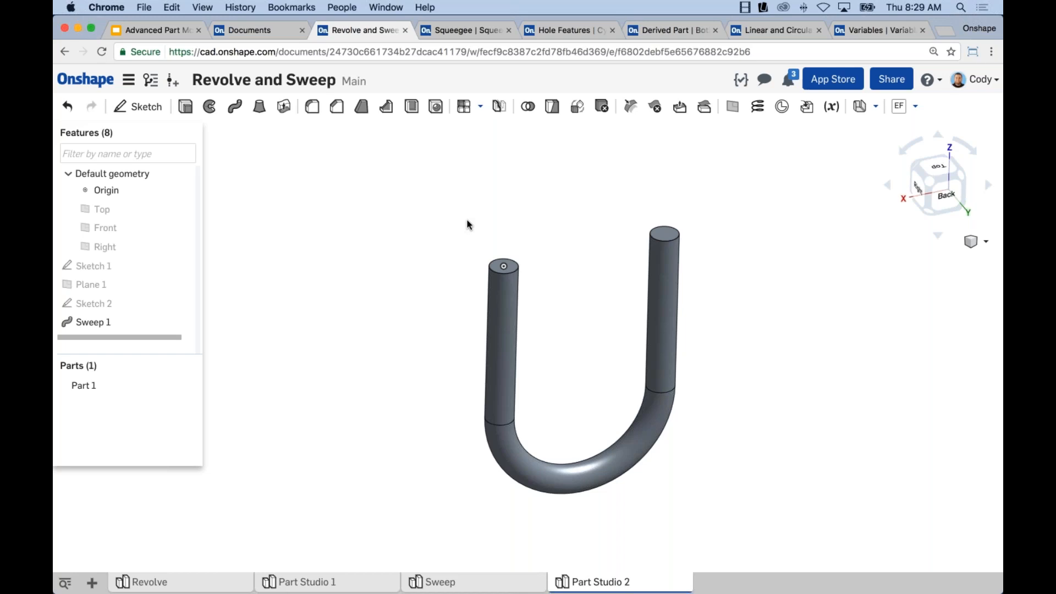
# Step: Switch to the Squeegee document and examine the squeegee's handle, neck and blade from several sides
pyautogui.click(488, 31)
pyautogui.press('super+r')
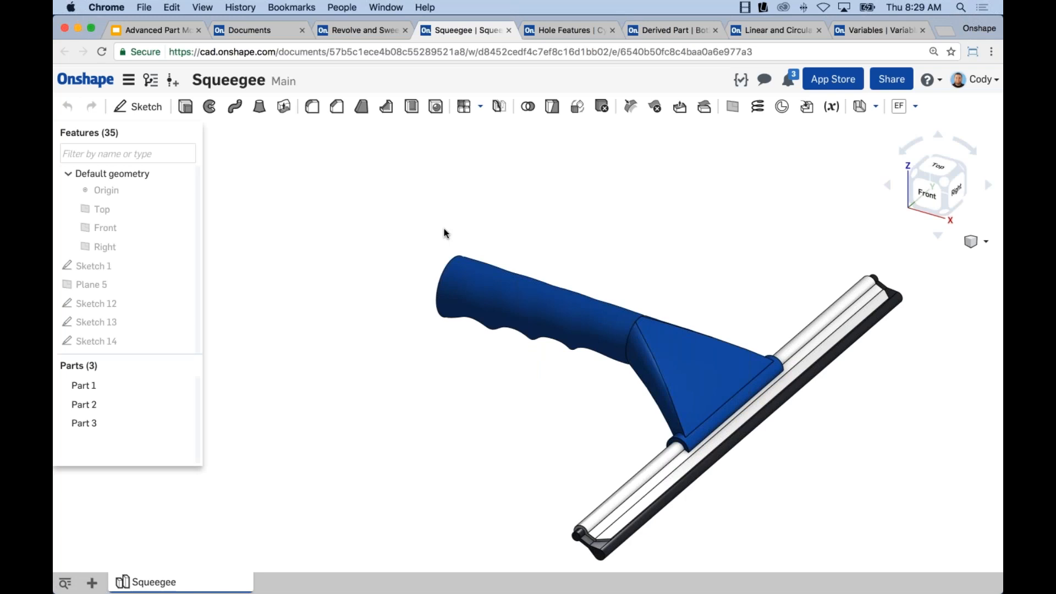
pyautogui.moveTo(528, 233); pyautogui.dragTo(547, 262, button='right')
pyautogui.scroll(5, 726, 299)
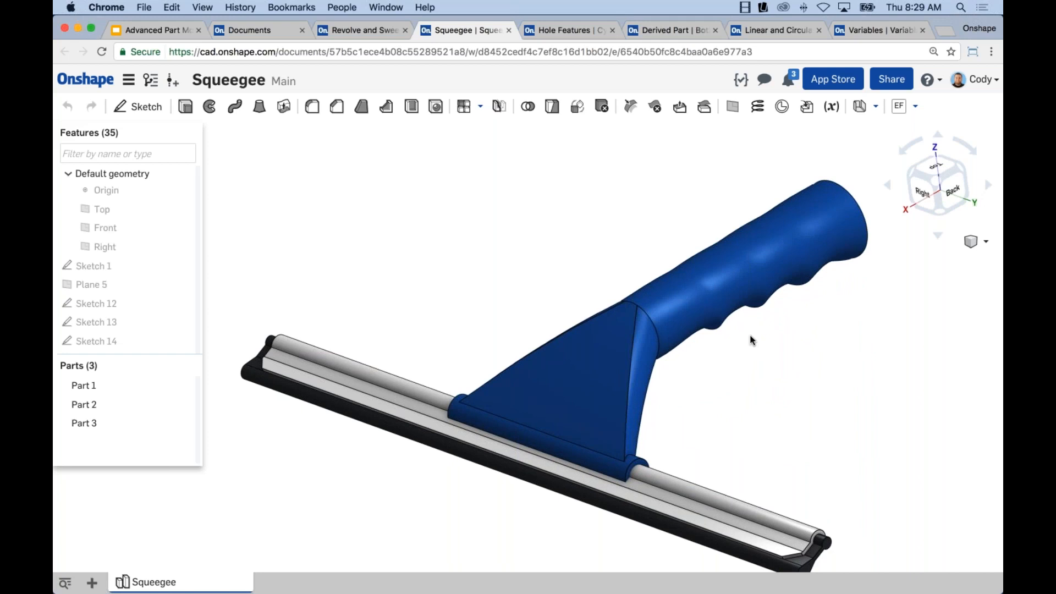
pyautogui.moveTo(757, 334); pyautogui.dragTo(695, 352, button='right')
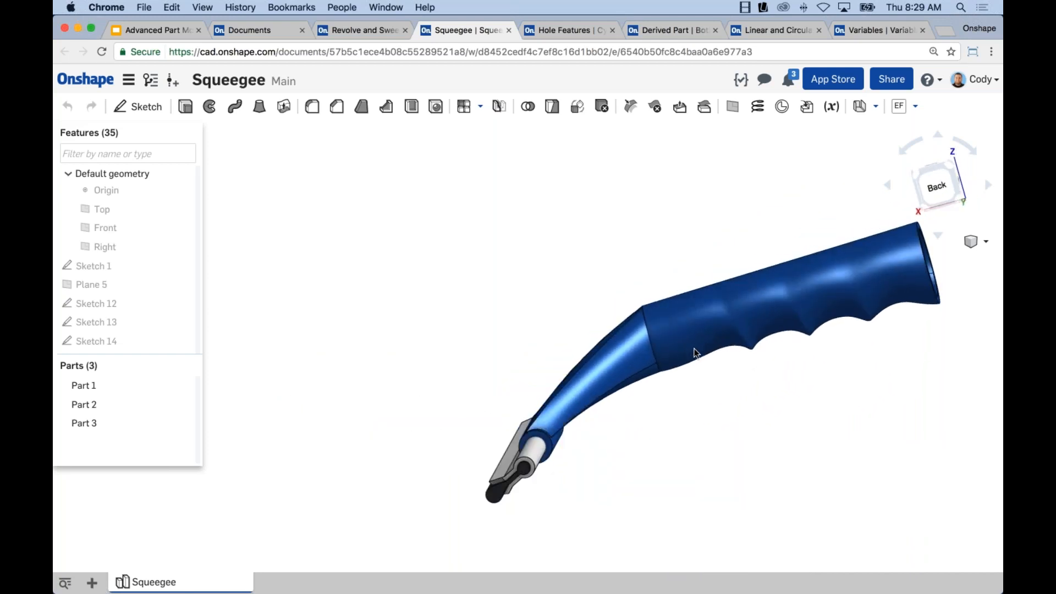
pyautogui.moveTo(695, 352); pyautogui.dragTo(878, 393, button='right')
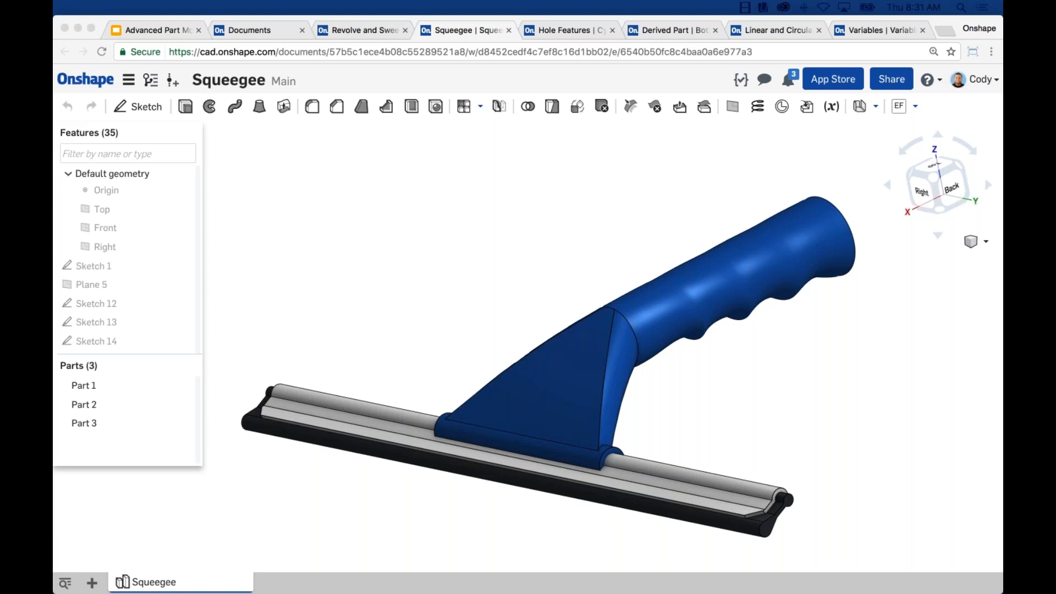
pyautogui.click(586, 262)
pyautogui.moveTo(586, 262); pyautogui.dragTo(592, 242, button='middle')
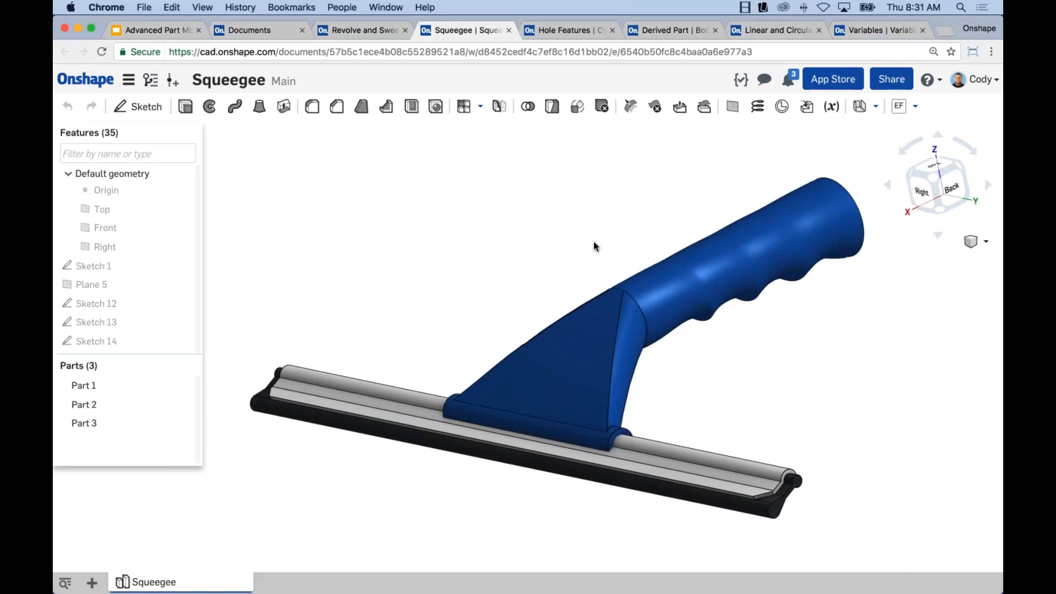
# Step: View the squeegee from the back and open the handle's Loft 2 feature for editing
pyautogui.click(957, 190)
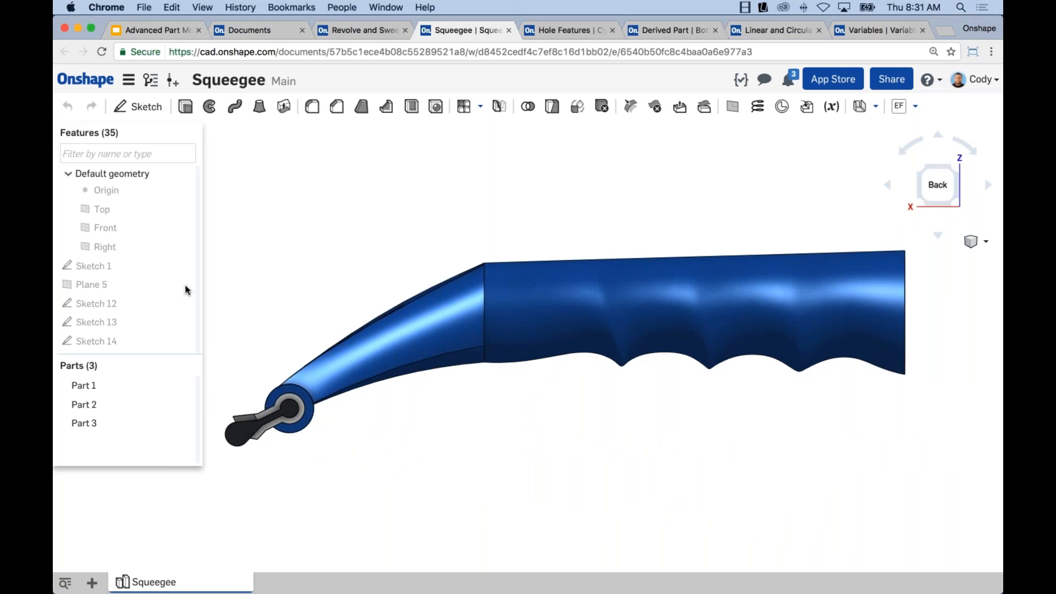
pyautogui.moveTo(196, 203); pyautogui.dragTo(196, 226)
pyautogui.click(110, 281)
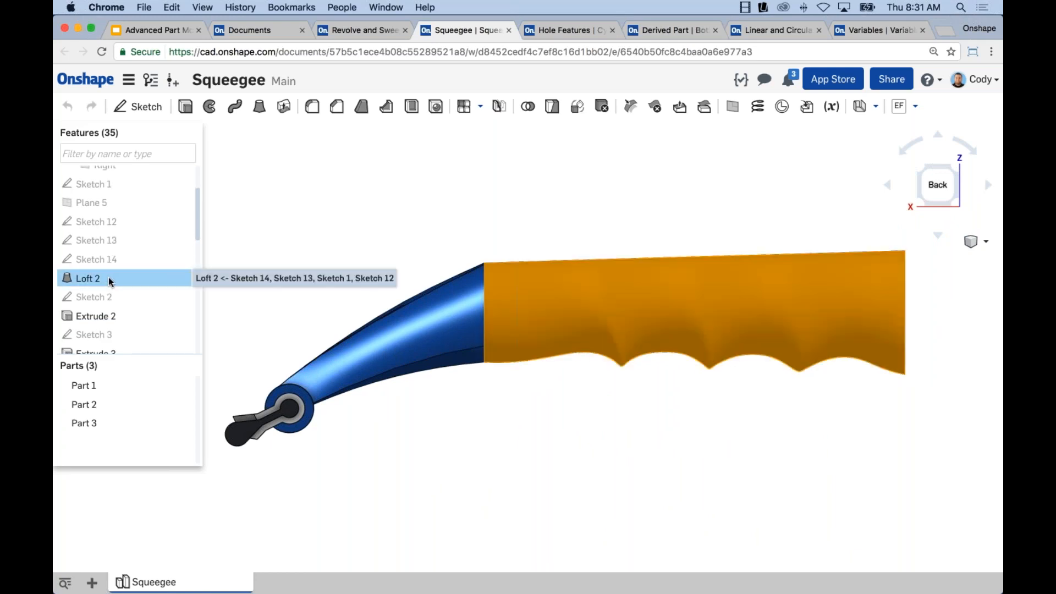
pyautogui.rightClick(125, 284)
pyautogui.click(144, 304)
pyautogui.press('f')
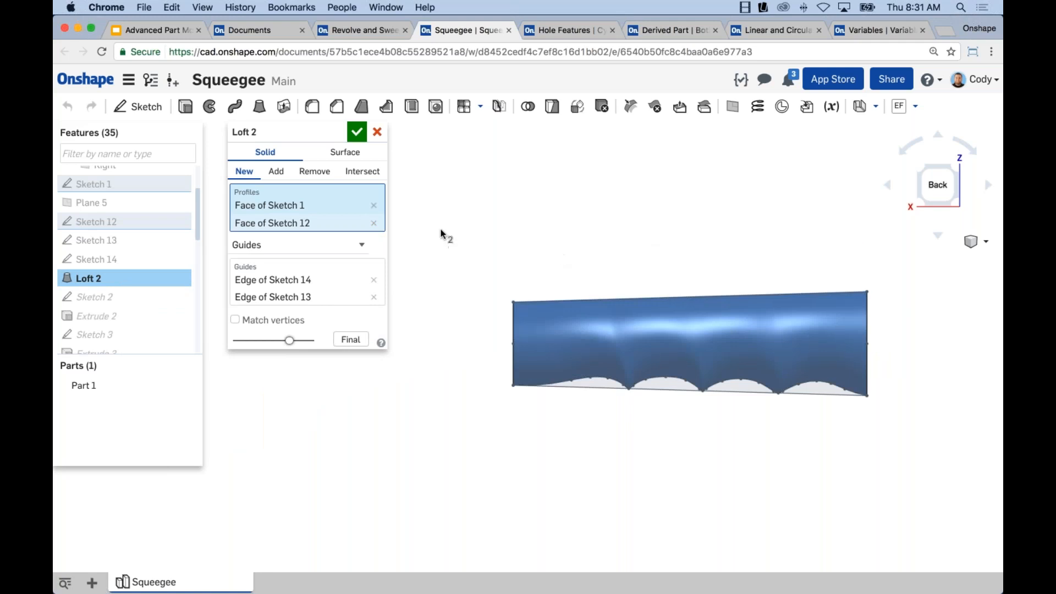
# Step: Examine the handle loft's two circular profiles and its upper and lower guide curves, and close the feature
pyautogui.moveTo(627, 264); pyautogui.dragTo(692, 323, button='right')
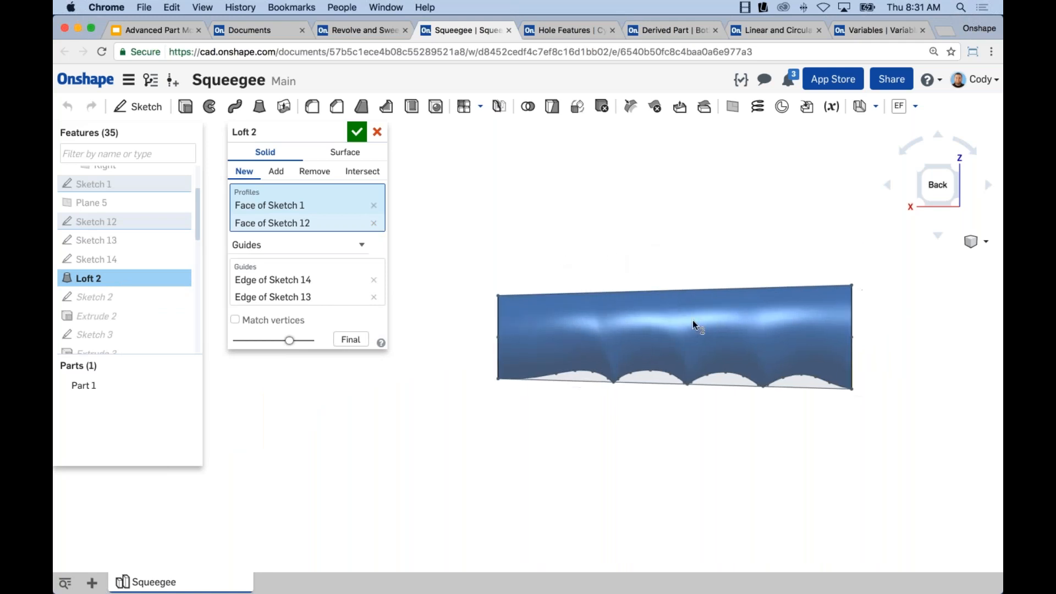
pyautogui.moveTo(567, 240); pyautogui.dragTo(794, 275, button='right')
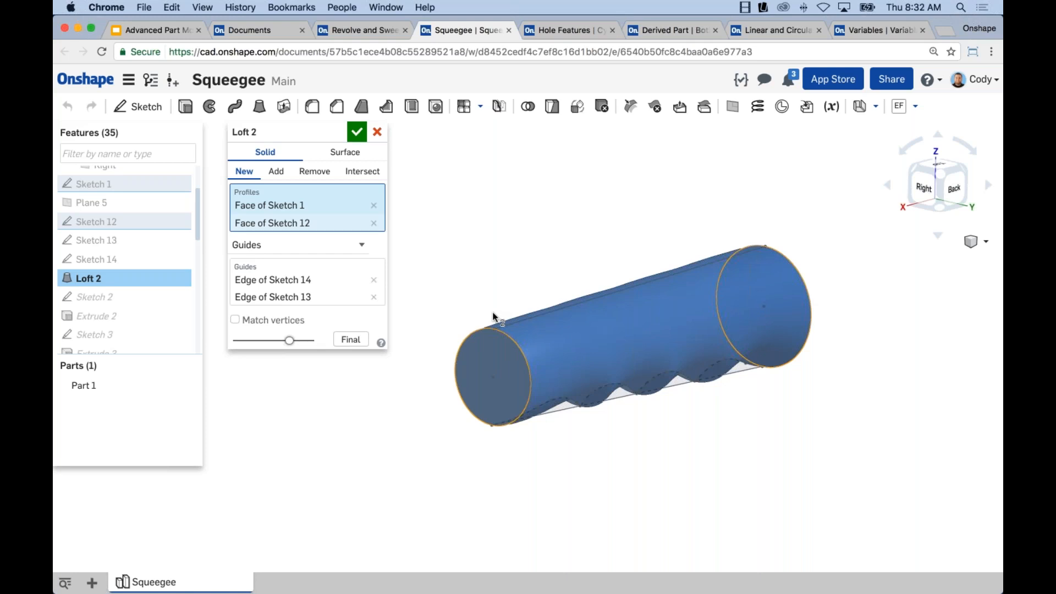
pyautogui.moveTo(559, 254); pyautogui.dragTo(536, 248, button='right')
pyautogui.click(300, 281)
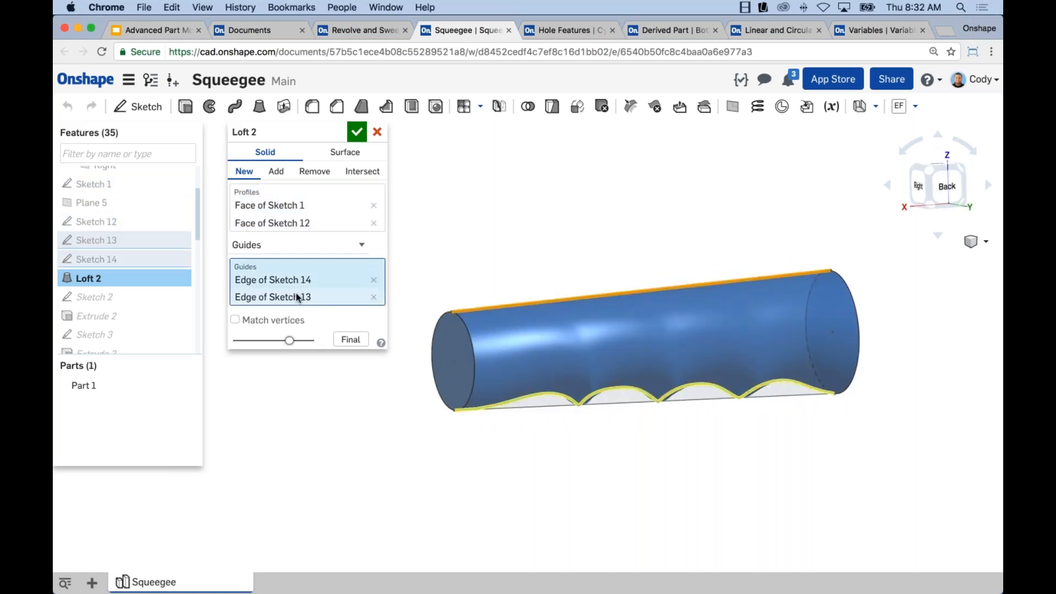
pyautogui.click(936, 182)
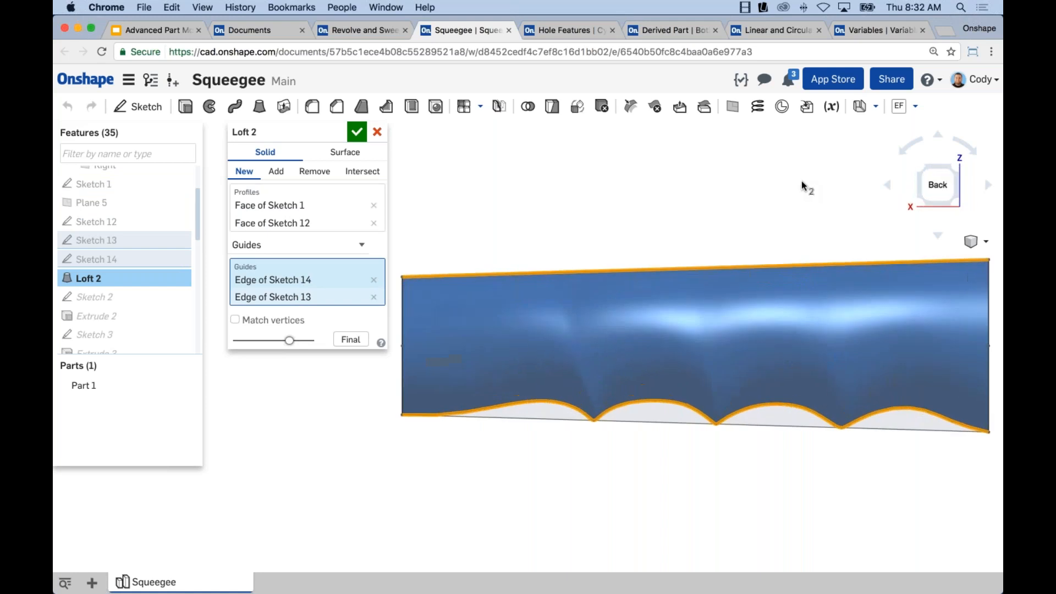
pyautogui.moveTo(797, 180); pyautogui.dragTo(740, 209, button='right')
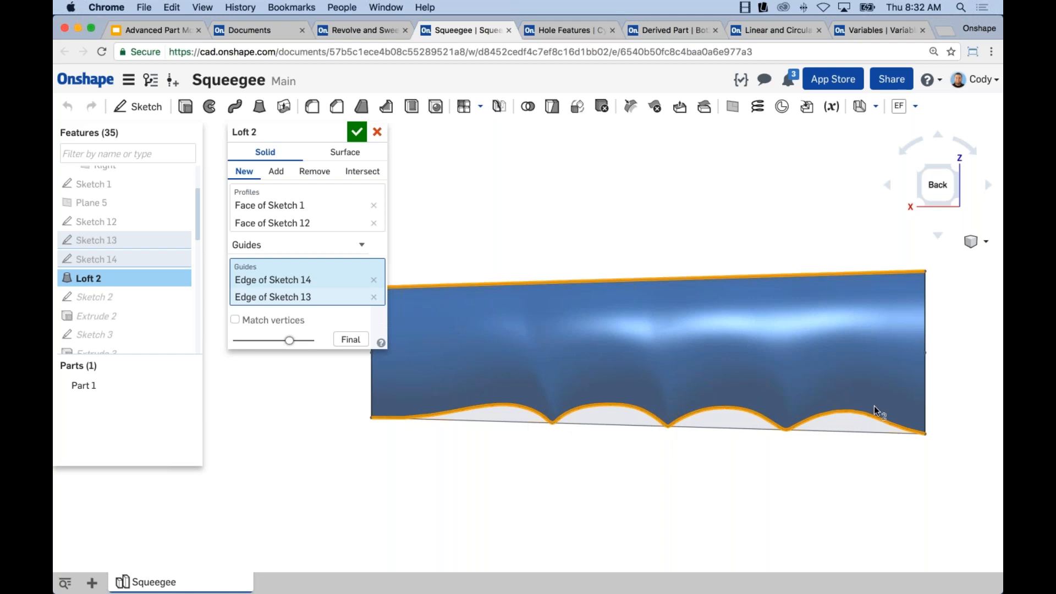
pyautogui.click(356, 132)
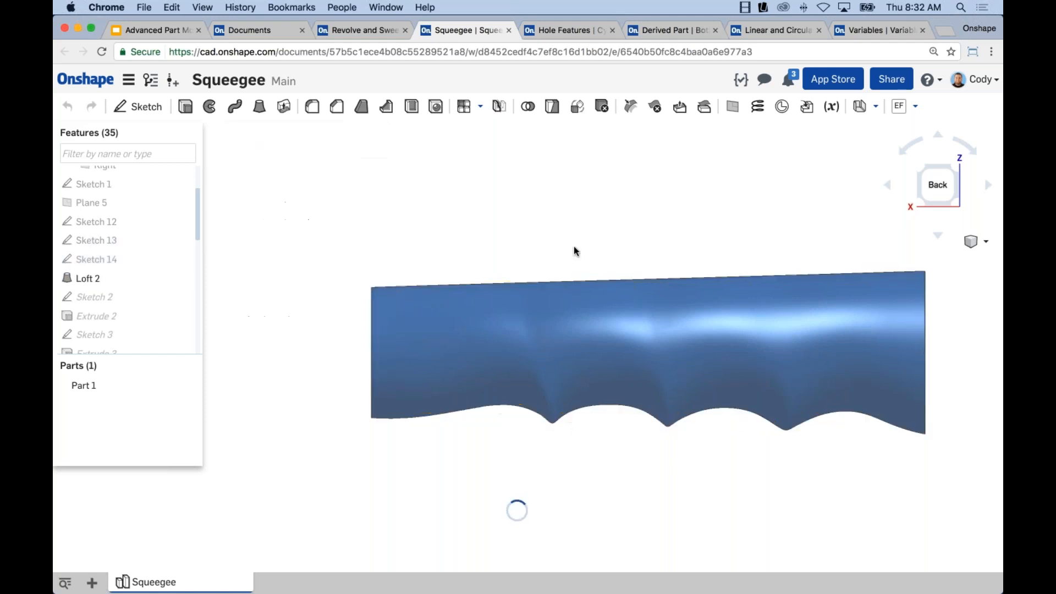
# Step: Roll the feature history back to just after Plane 7, ahead of Loft 4
pyautogui.moveTo(536, 219); pyautogui.dragTo(455, 251, button='right')
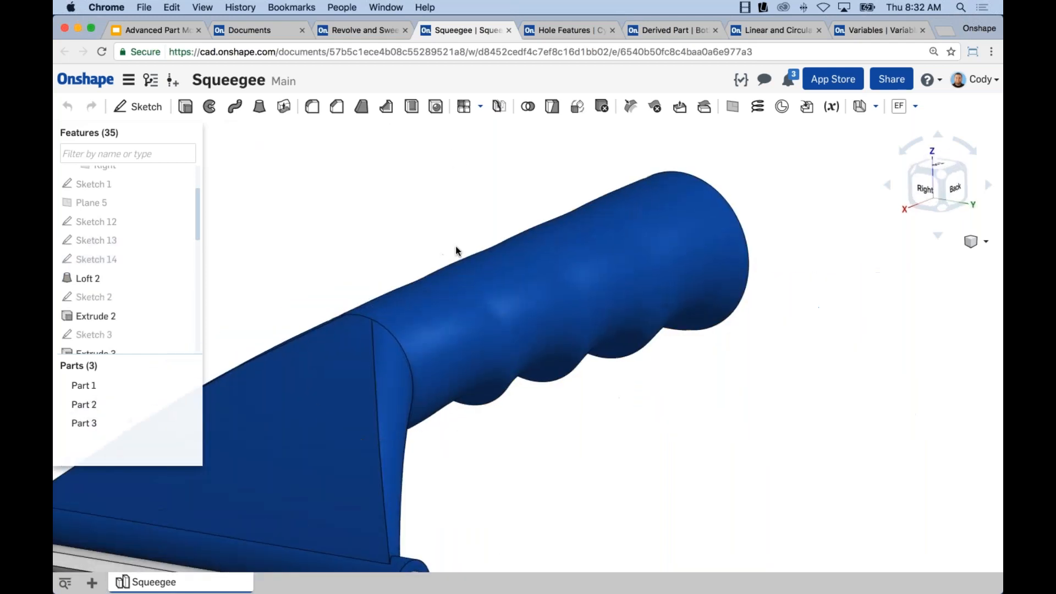
pyautogui.scroll(-5, 456, 251)
pyautogui.moveTo(194, 229); pyautogui.dragTo(157, 321)
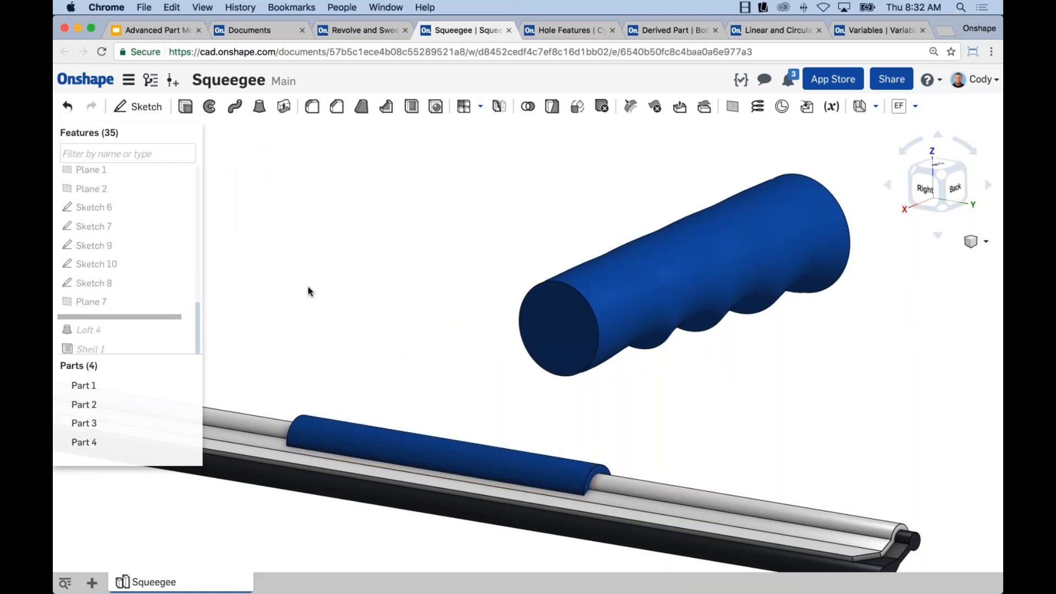
# Step: Show Sketch 16 on the blade holder and Sketch 8 on the handle's end
pyautogui.scroll(-1, 197, 317)
pyautogui.scroll(3, 198, 316)
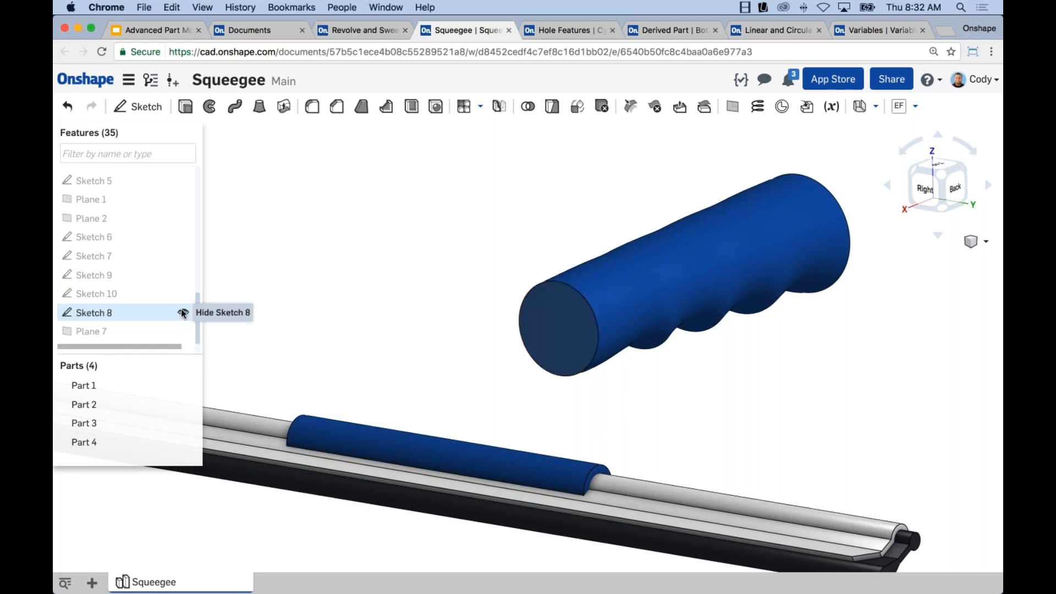
pyautogui.scroll(5, 197, 294)
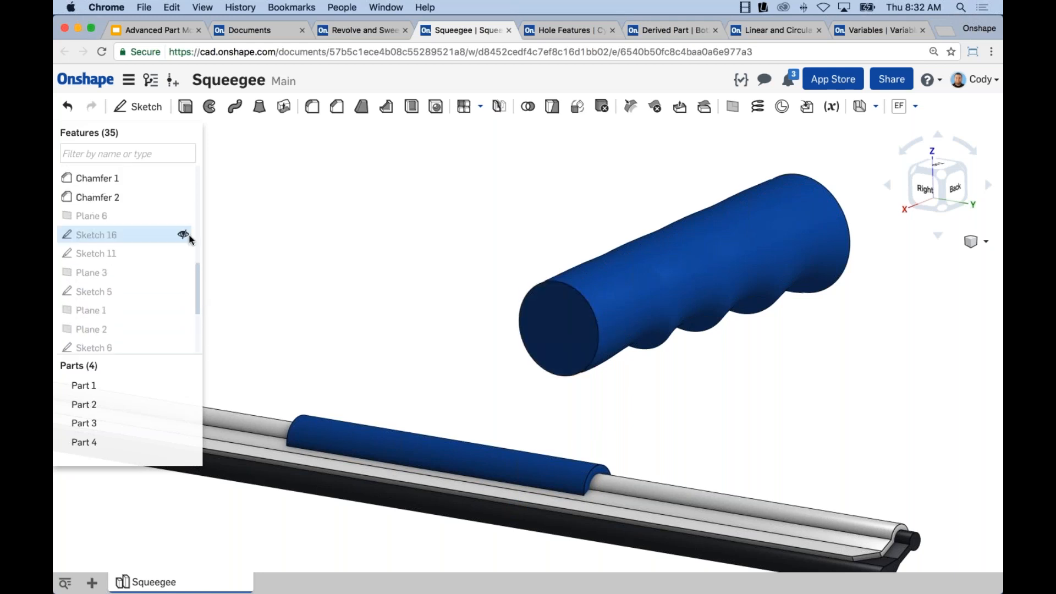
pyautogui.click(183, 234)
pyautogui.moveTo(352, 281)
pyautogui.mouseDown(button='right')
pyautogui.moveTo(314, 280)
pyautogui.moveTo(350, 278)
pyautogui.mouseUp(button='right')
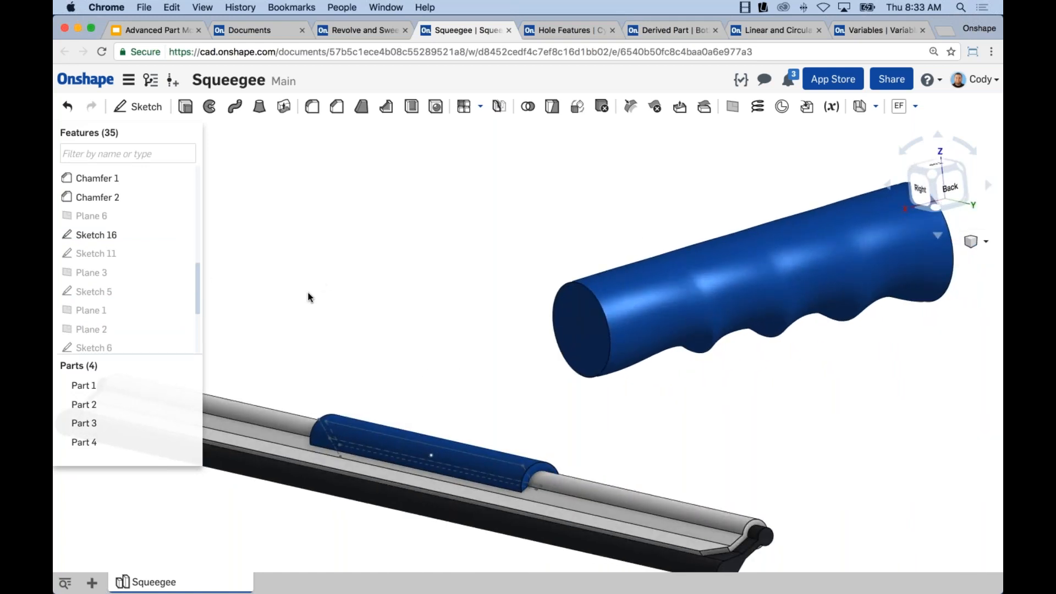
pyautogui.moveTo(197, 278); pyautogui.dragTo(197, 315)
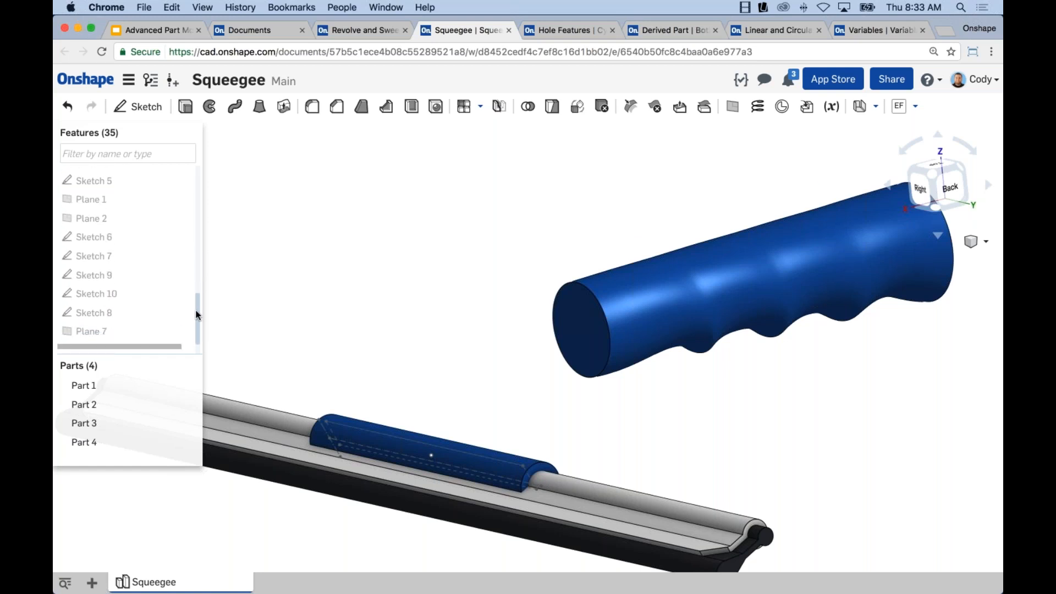
pyautogui.click(175, 313)
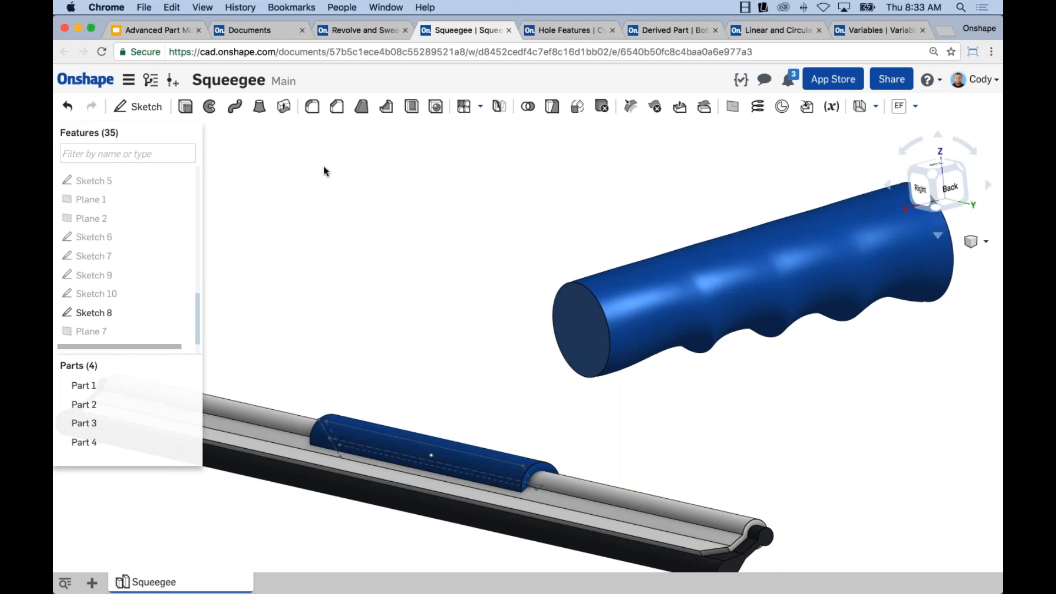
# Step: Preview a new solid loft between the Sketch 8 face on the handle's end and Sketch 16 on the blade holder
pyautogui.moveTo(449, 304); pyautogui.dragTo(497, 293, button='middle')
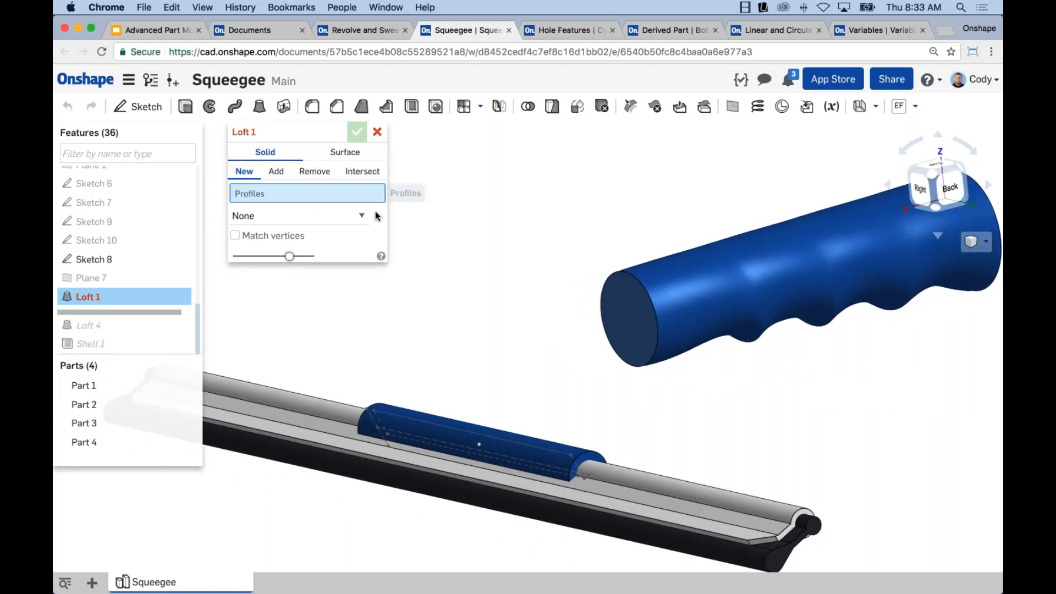
pyautogui.click(619, 315)
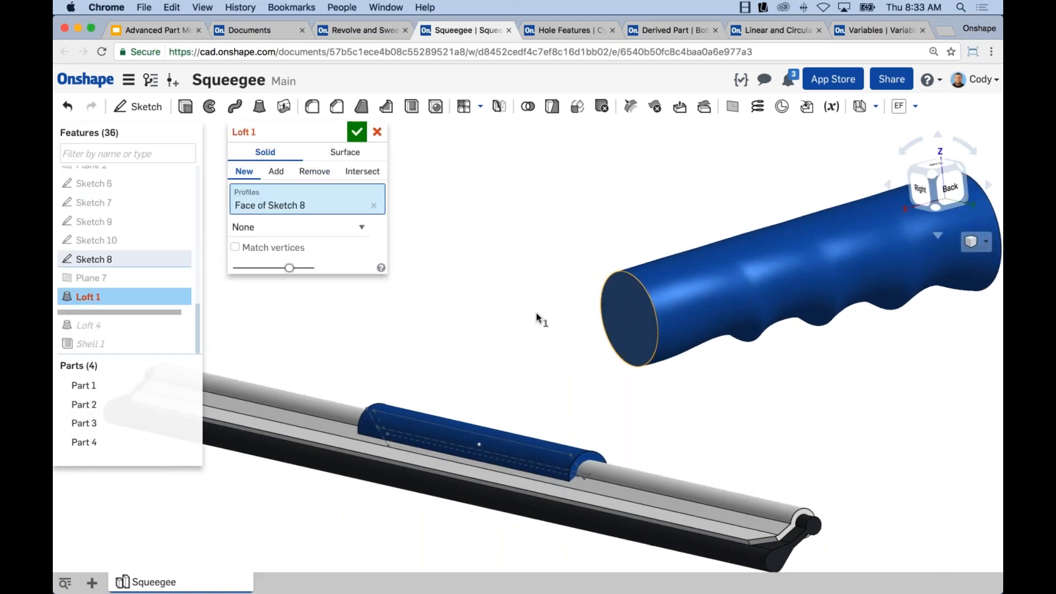
pyautogui.moveTo(543, 308); pyautogui.dragTo(297, 278, button='right')
pyautogui.scroll(4, 172, 259)
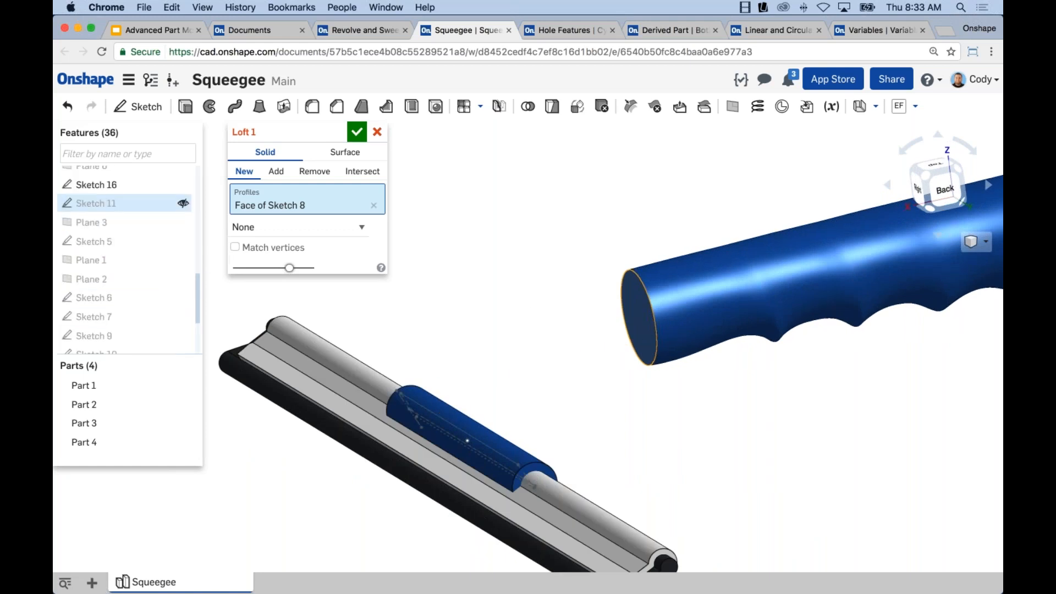
pyautogui.click(135, 184)
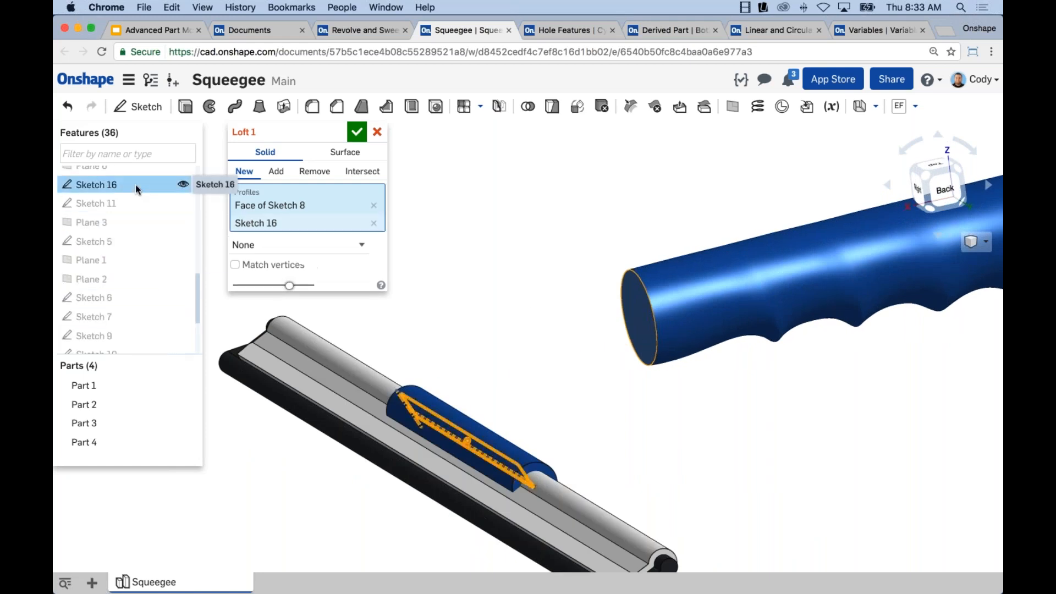
pyautogui.hotkey('shift', '4')
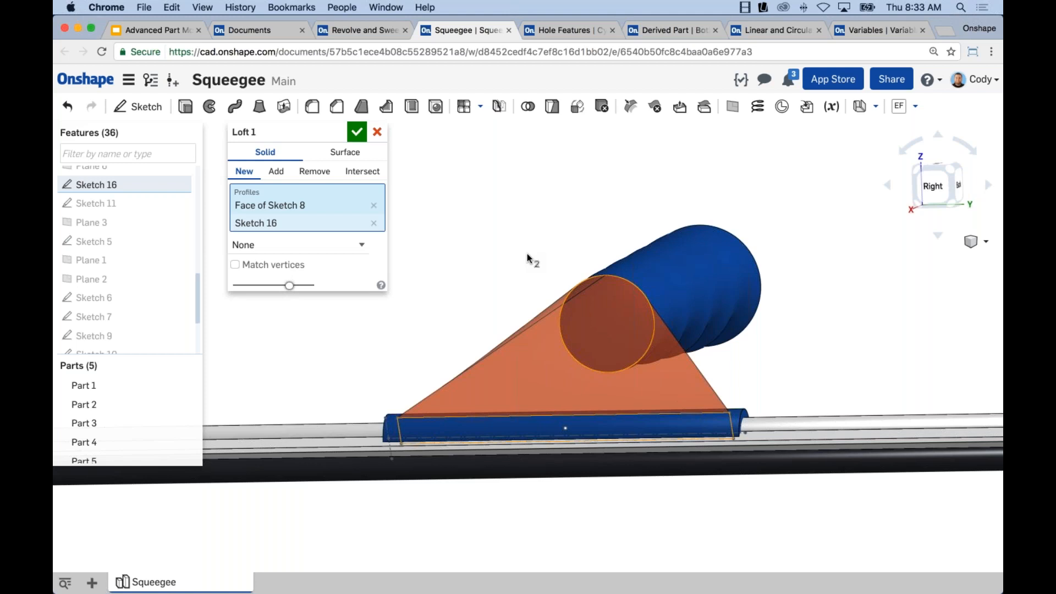
# Step: Clear the loft's profiles and reselect the face of Sketch 8 followed by Sketch 16
pyautogui.moveTo(520, 253)
pyautogui.mouseDown(button='right')
pyautogui.moveTo(488, 263)
pyautogui.moveTo(421, 219)
pyautogui.mouseUp(button='right')
pyautogui.click(374, 206)
pyautogui.click(375, 207)
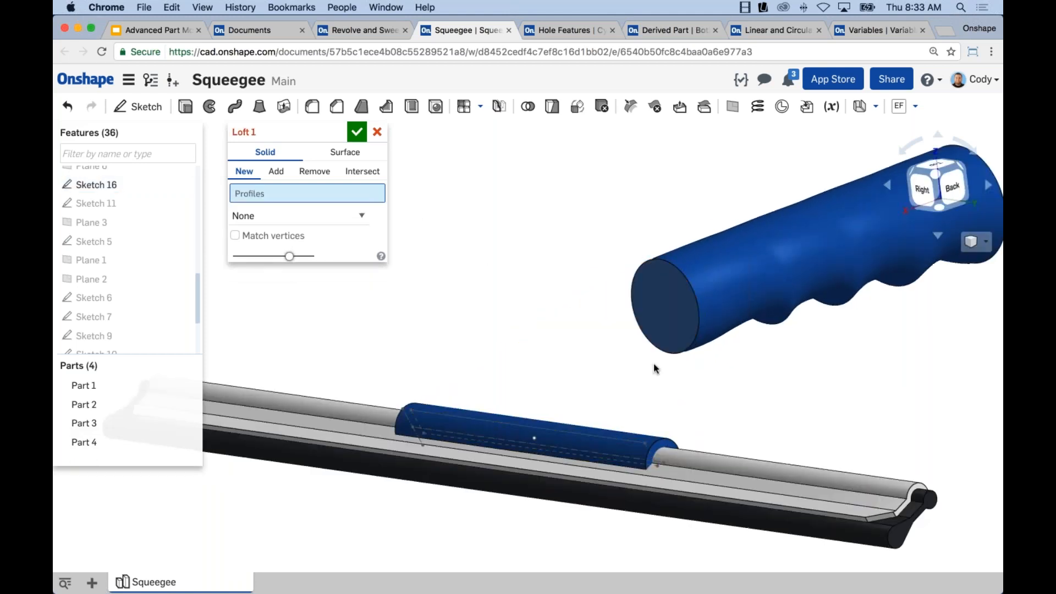
pyautogui.click(654, 325)
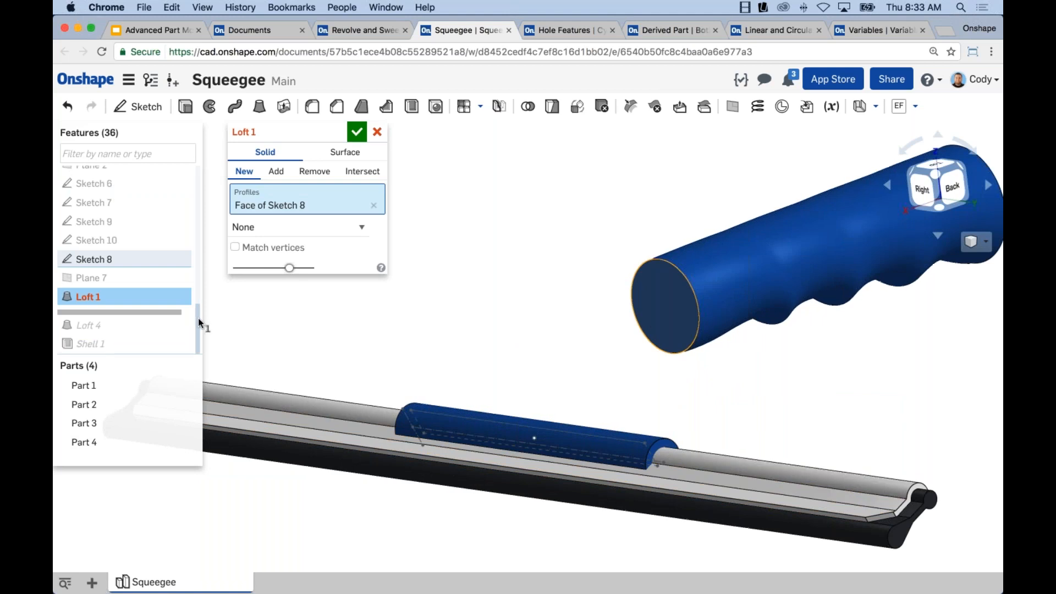
pyautogui.moveTo(199, 322); pyautogui.dragTo(198, 274)
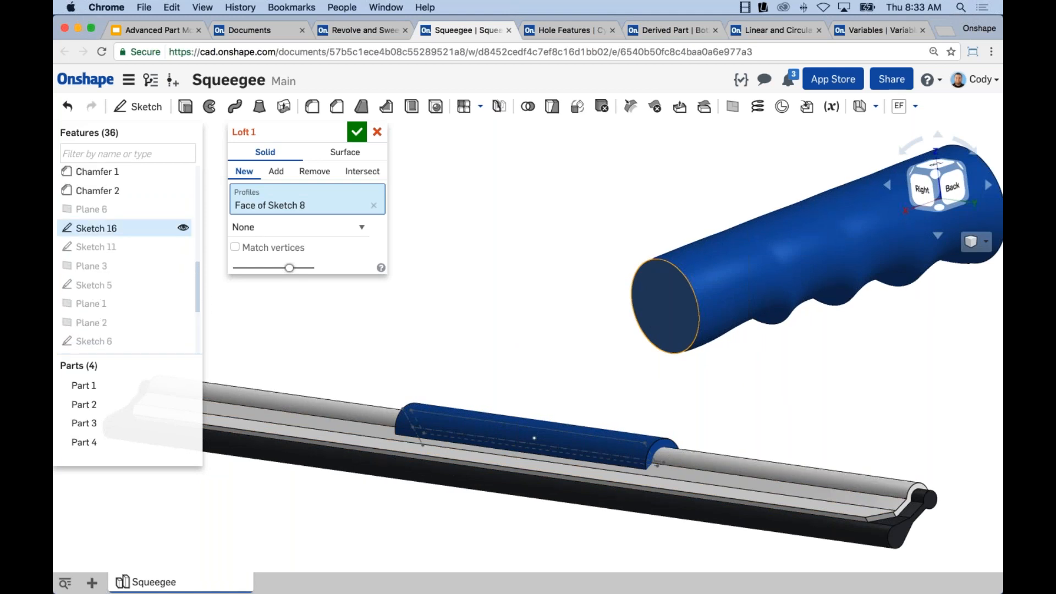
pyautogui.click(120, 230)
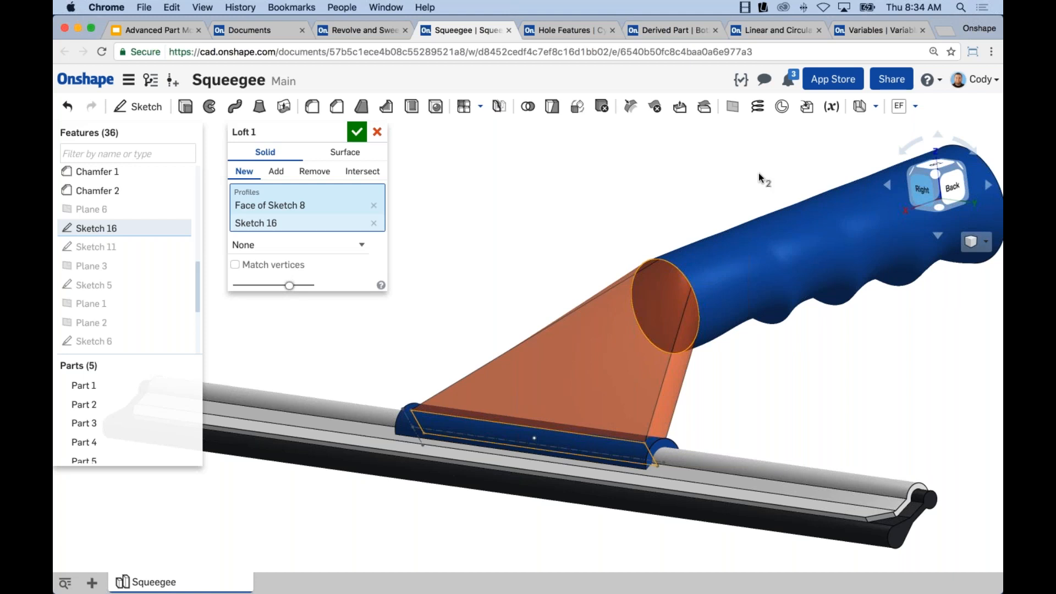
# Step: Examine how the loft preview's edges connect the handle's circle to the corners of the blade holder profile, and cancel the loft
pyautogui.hotkey('shift', '4')
pyautogui.scroll(10, 619, 341)
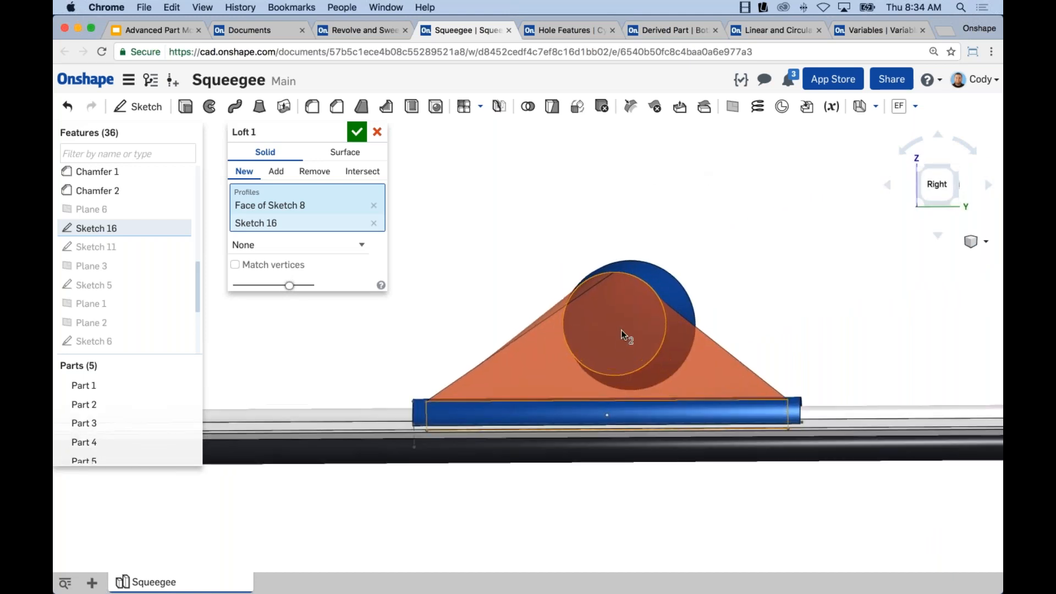
pyautogui.moveTo(618, 328); pyautogui.dragTo(622, 154, button='right')
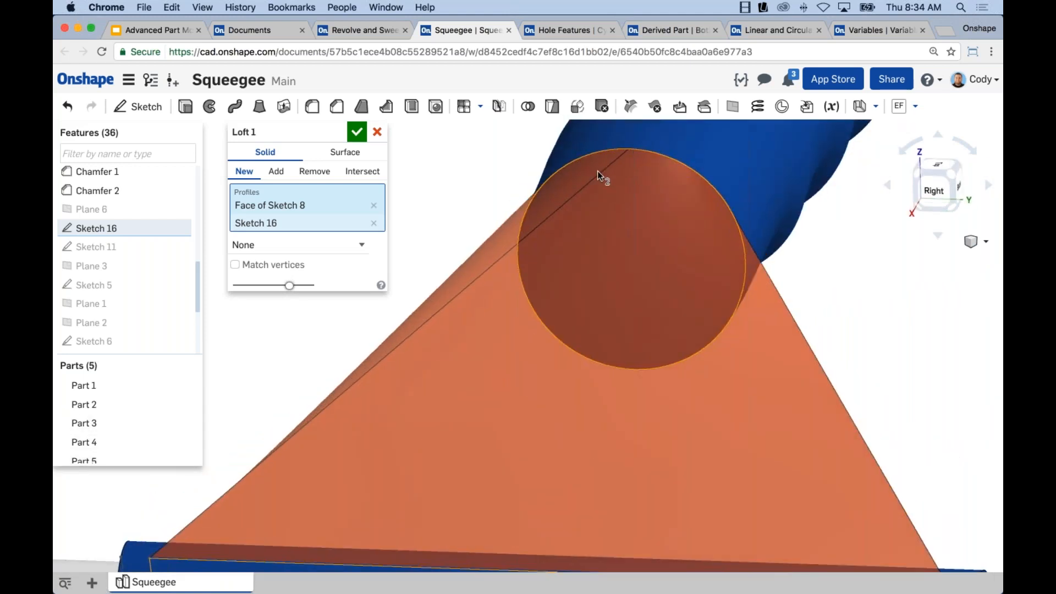
pyautogui.scroll(-3, 629, 148)
pyautogui.moveTo(714, 239); pyautogui.dragTo(773, 292, button='right')
pyautogui.moveTo(715, 152); pyautogui.dragTo(846, 532, button='right')
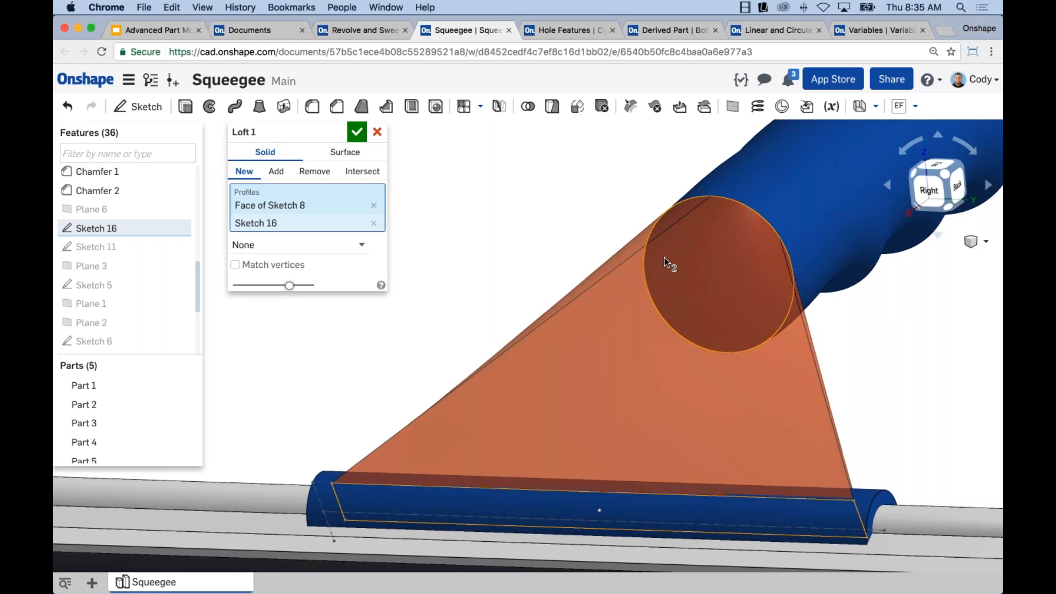
pyautogui.scroll(5, 777, 259)
pyautogui.scroll(-5, 806, 349)
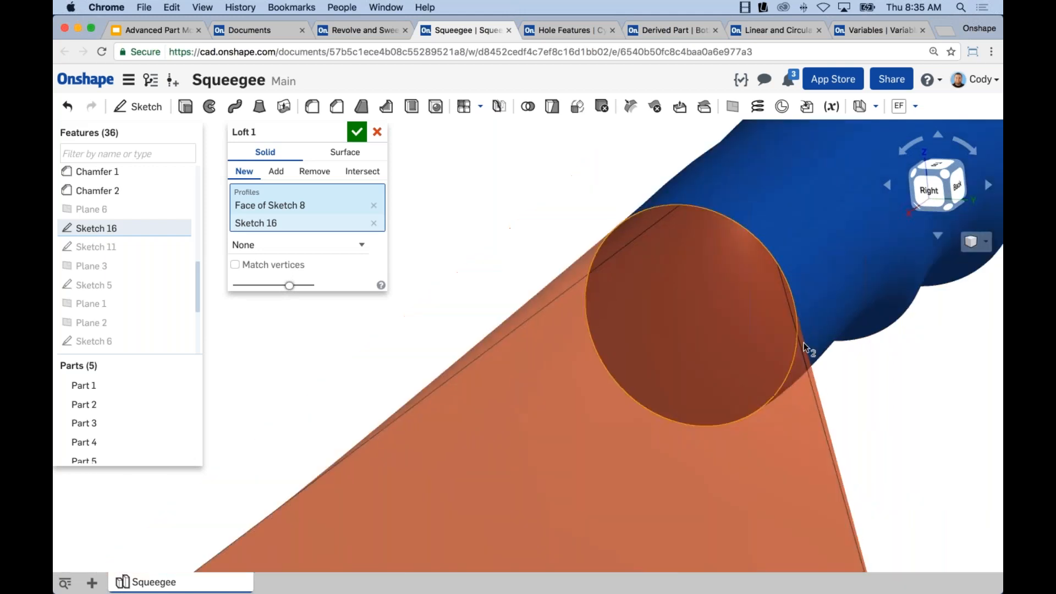
pyautogui.scroll(-4, 885, 474)
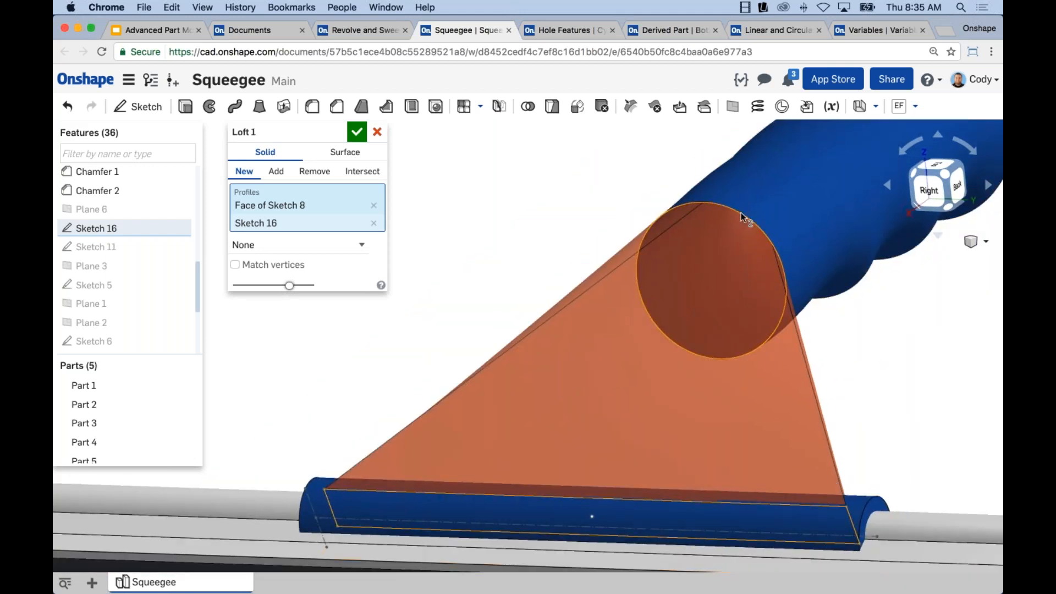
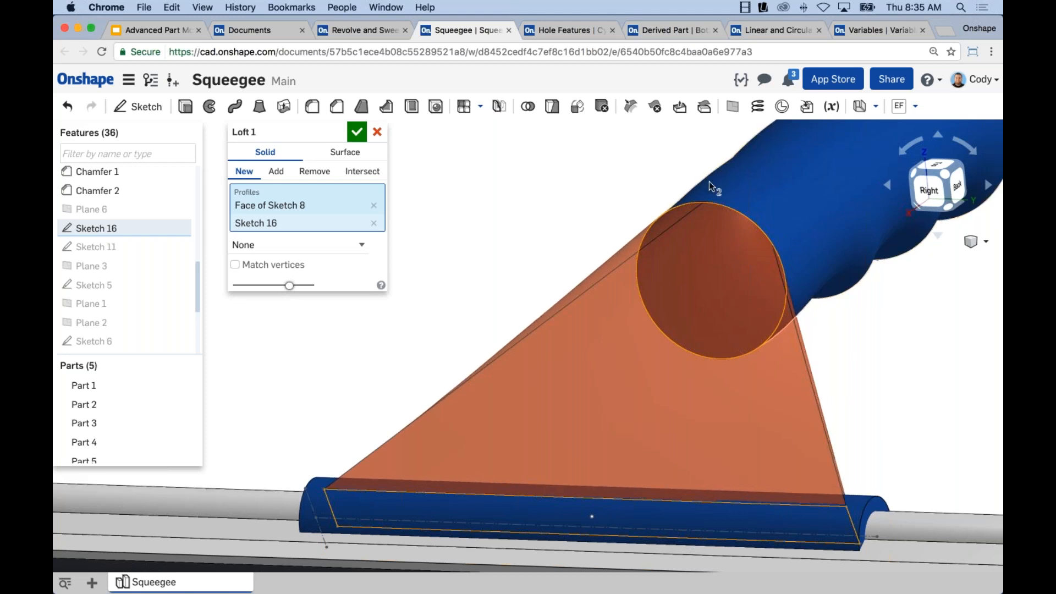
pyautogui.moveTo(836, 341); pyautogui.dragTo(747, 250, button='right')
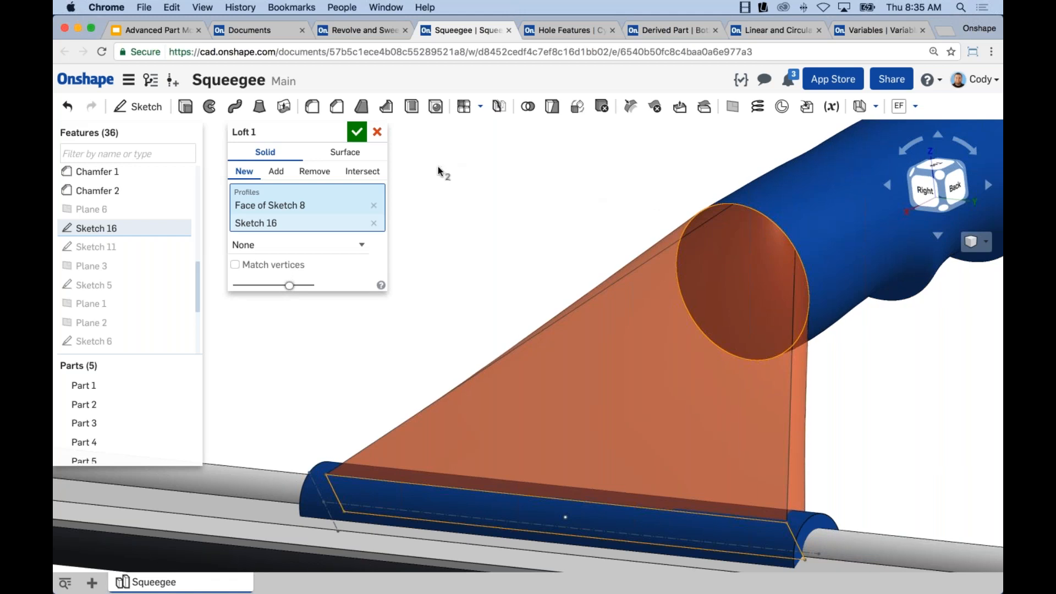
pyautogui.click(377, 132)
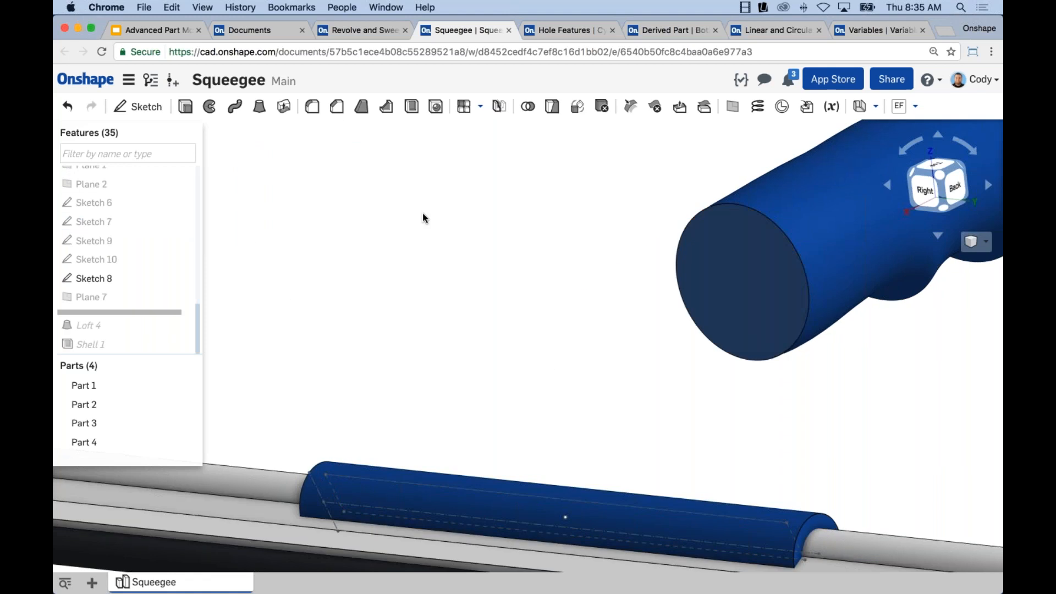
# Step: Start a sketch on the handle's end face and draw a circle from its centre, slightly smaller than the face
pyautogui.click(759, 300)
pyautogui.press('s')
pyautogui.click(778, 317)
pyautogui.press('n')
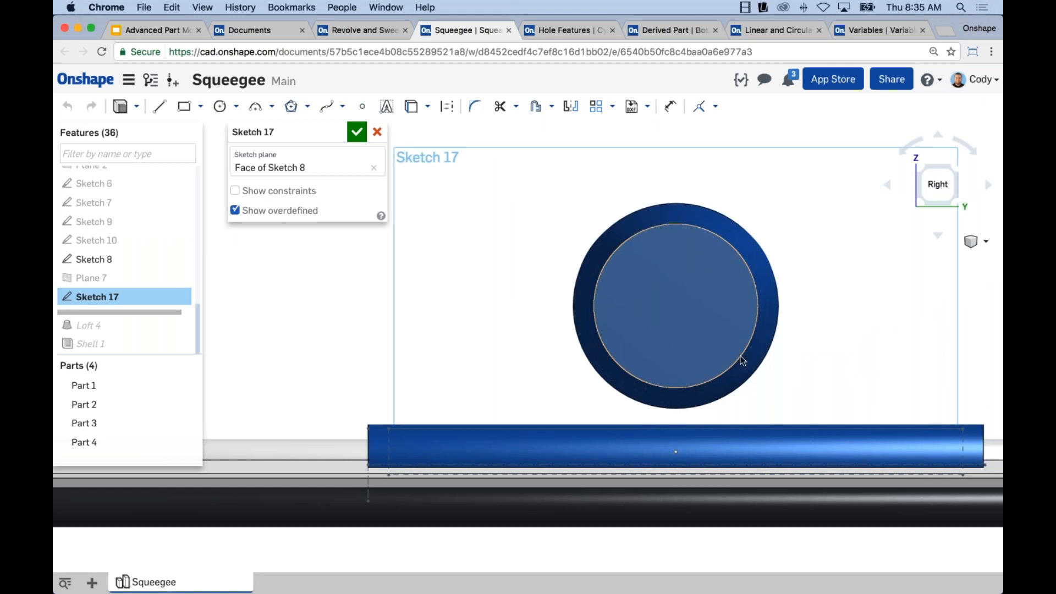
pyautogui.press('c')
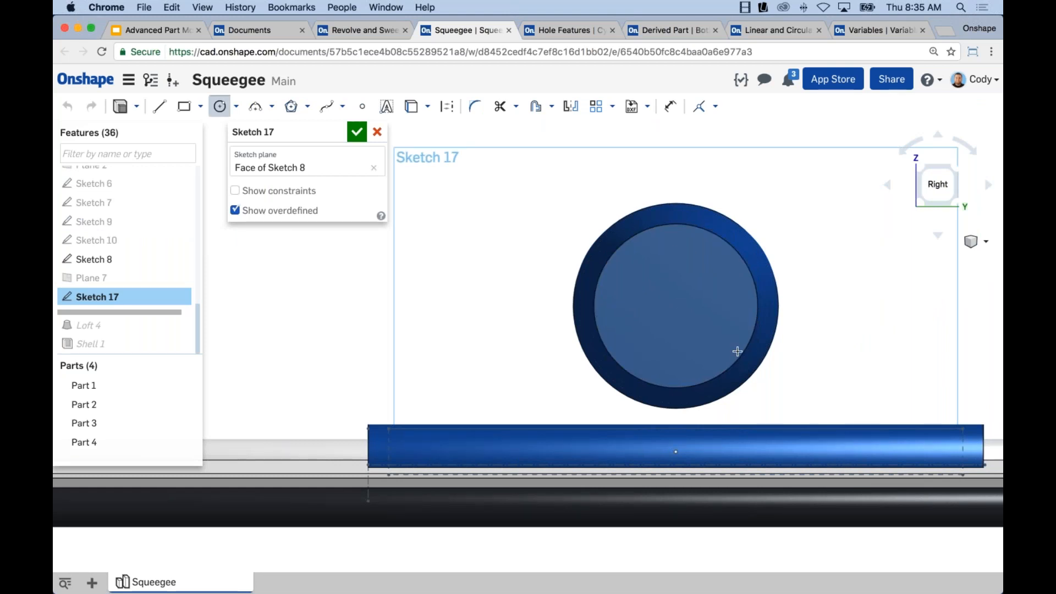
pyautogui.click(677, 308)
pyautogui.click(674, 379)
pyautogui.press('Escape')
# Step: Try to make the new circle coincident with the handle end's curved edge
pyautogui.click(758, 298)
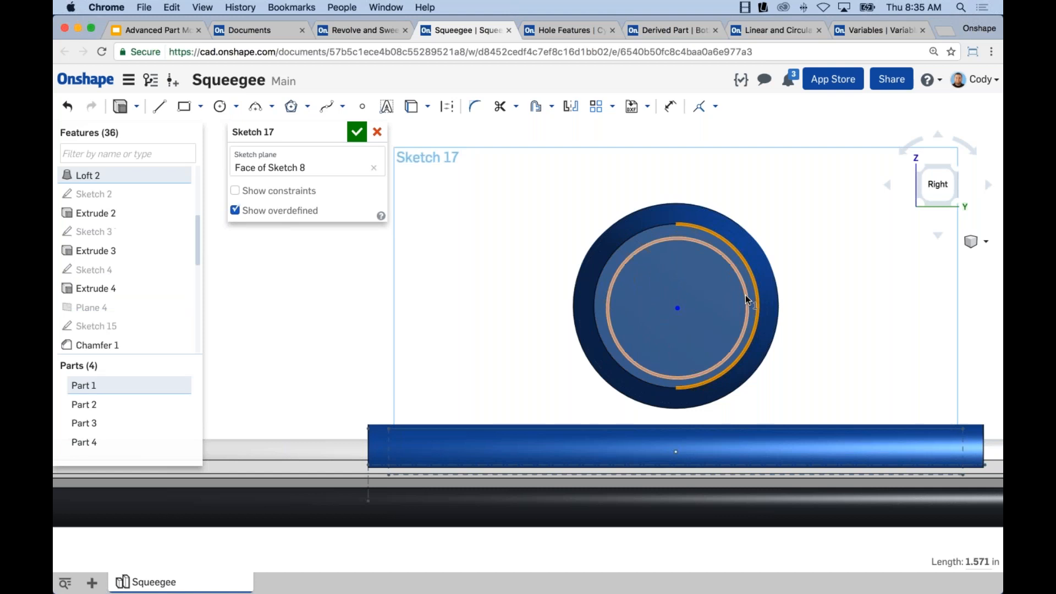
pyautogui.click(745, 294)
pyautogui.click(700, 107)
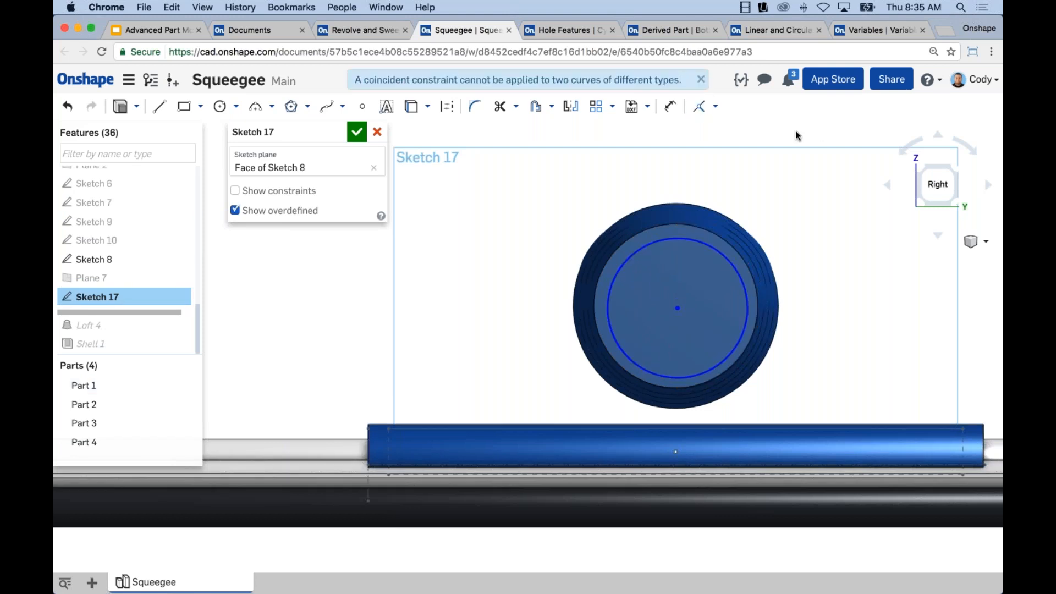
# Step: Make the circle coincident with the top and bottom points of the handle end's edge
pyautogui.click(677, 237)
pyautogui.click(677, 222)
pyautogui.press('i')
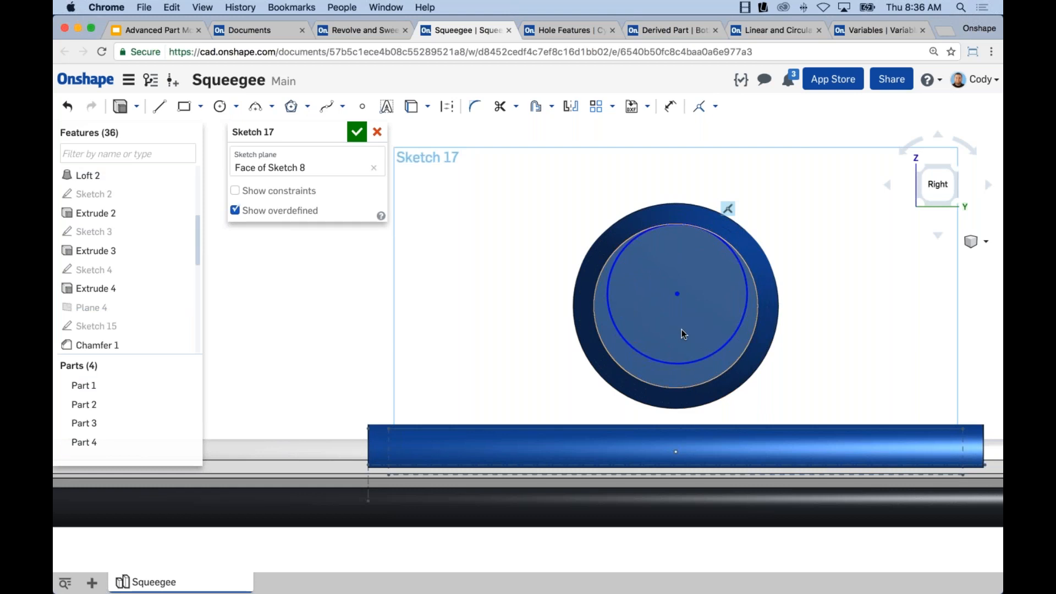
pyautogui.click(682, 364)
pyautogui.click(678, 389)
pyautogui.press('i')
# Step: Make the circle also coincident with the leftmost point of the handle end's edge to fully define it
pyautogui.moveTo(843, 370); pyautogui.dragTo(814, 378, button='right')
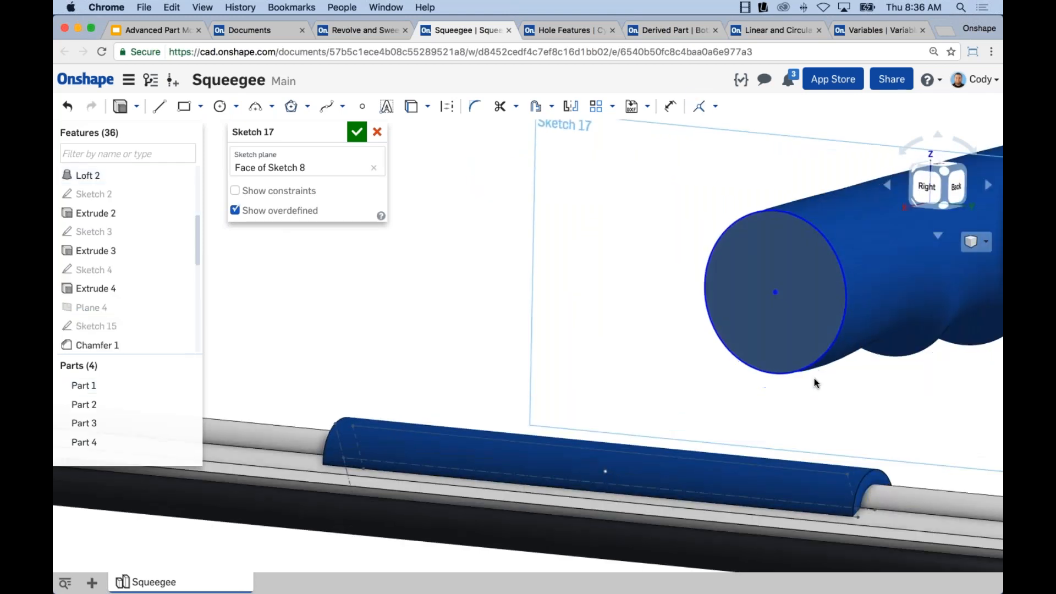
pyautogui.press('n')
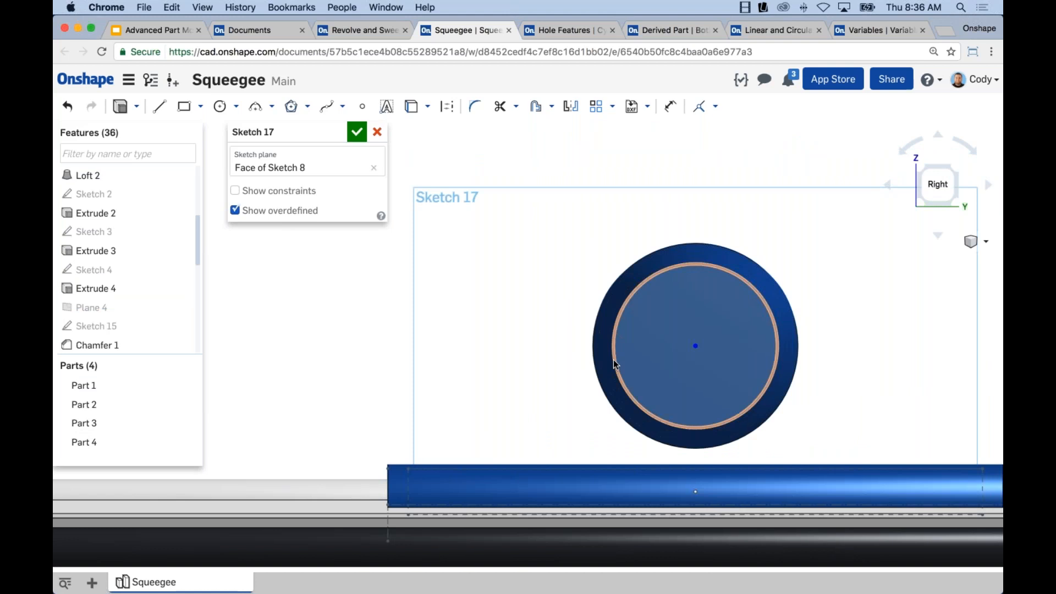
pyautogui.press('super+z')
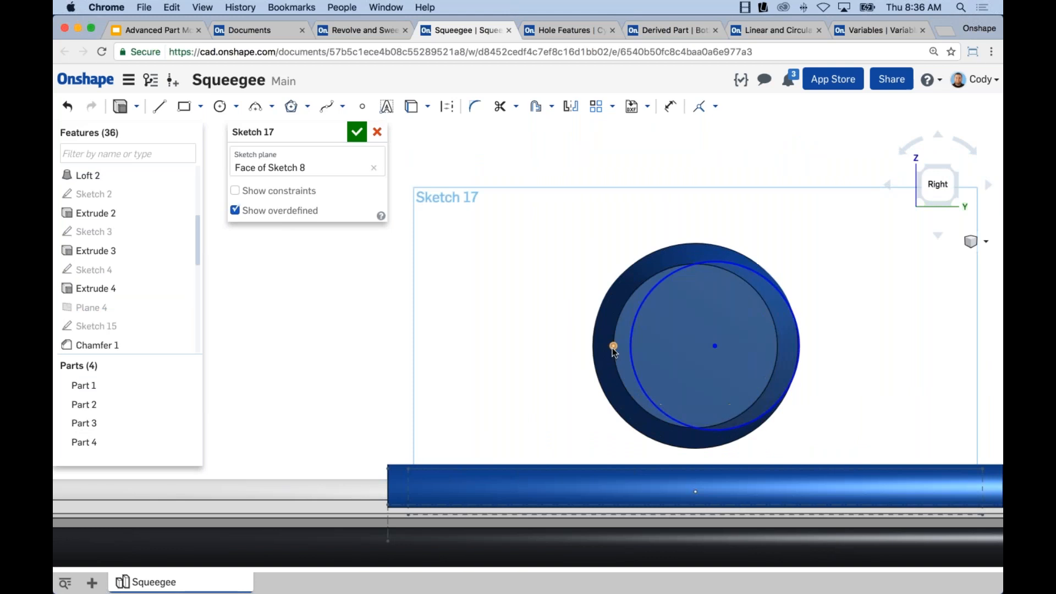
pyautogui.click(613, 347)
pyautogui.click(630, 358)
pyautogui.press('t')
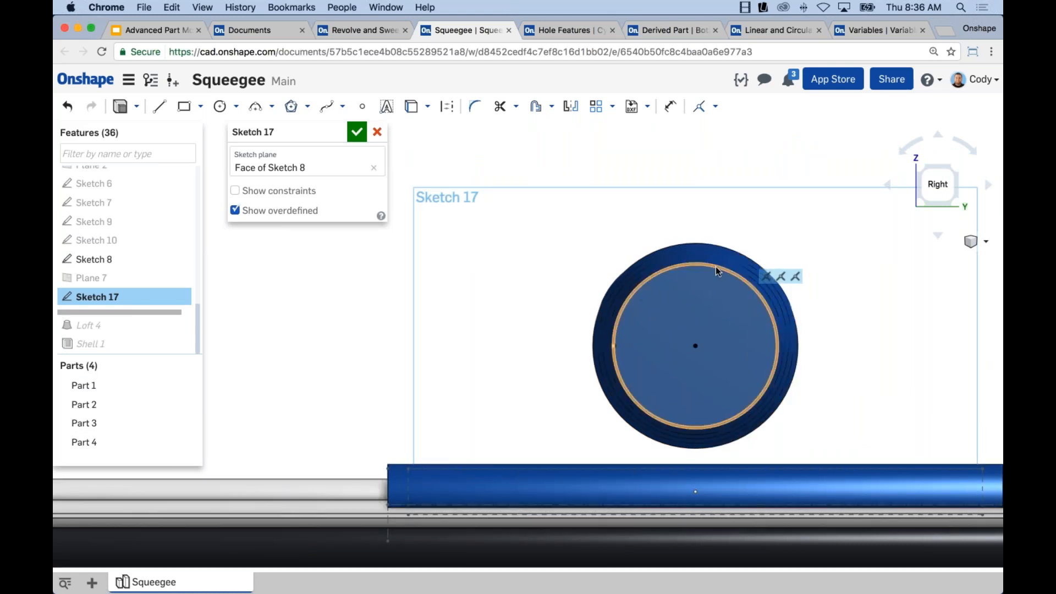
# Step: Split the sketched circle at four points: upper left, upper right, lower right and lower left
pyautogui.scroll(-3, 729, 361)
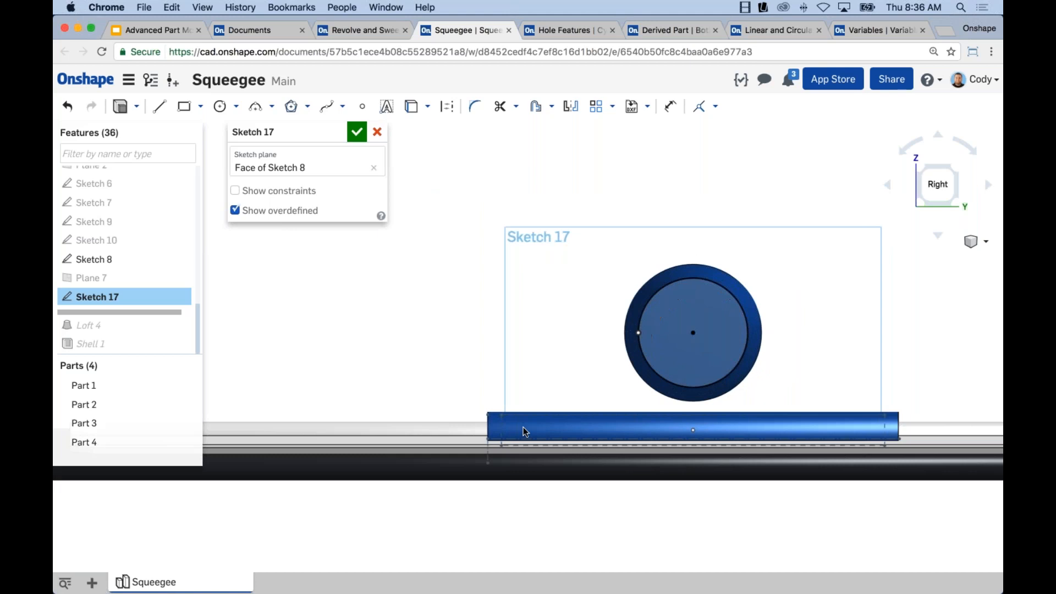
pyautogui.scroll(1, 735, 345)
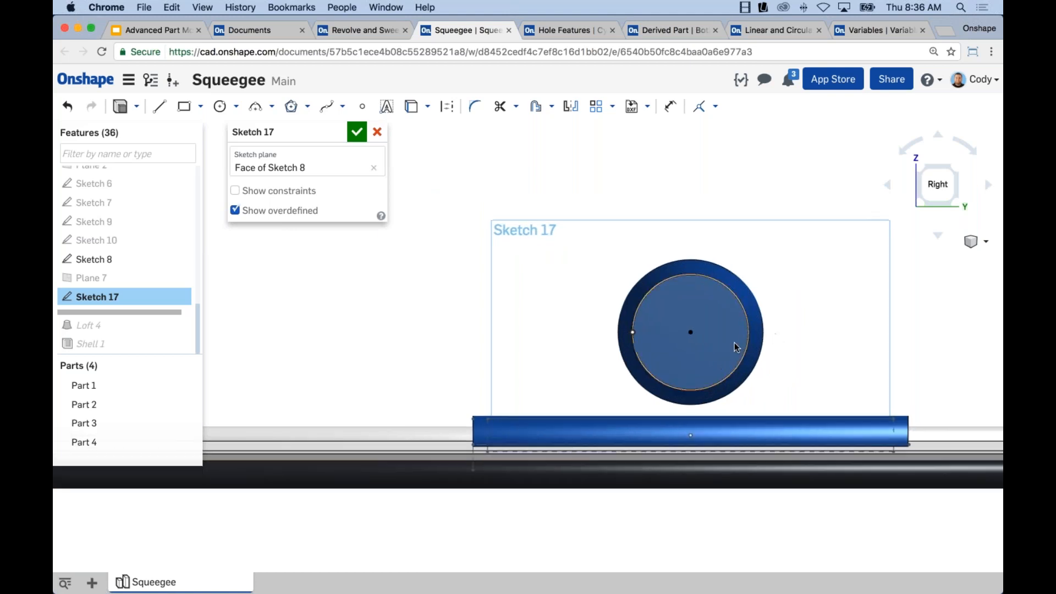
pyautogui.scroll(3, 734, 342)
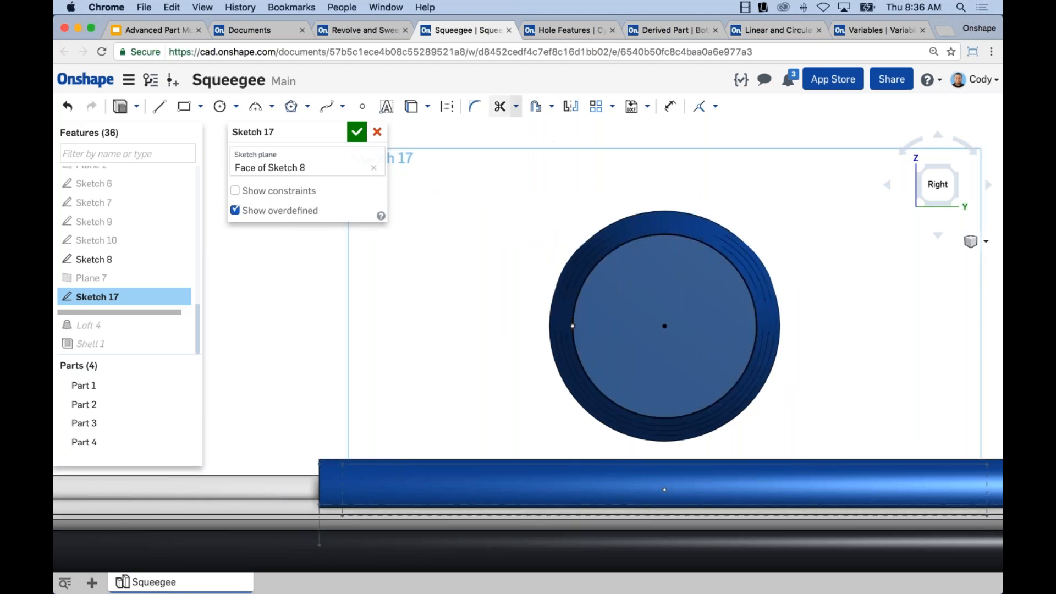
pyautogui.click(515, 106)
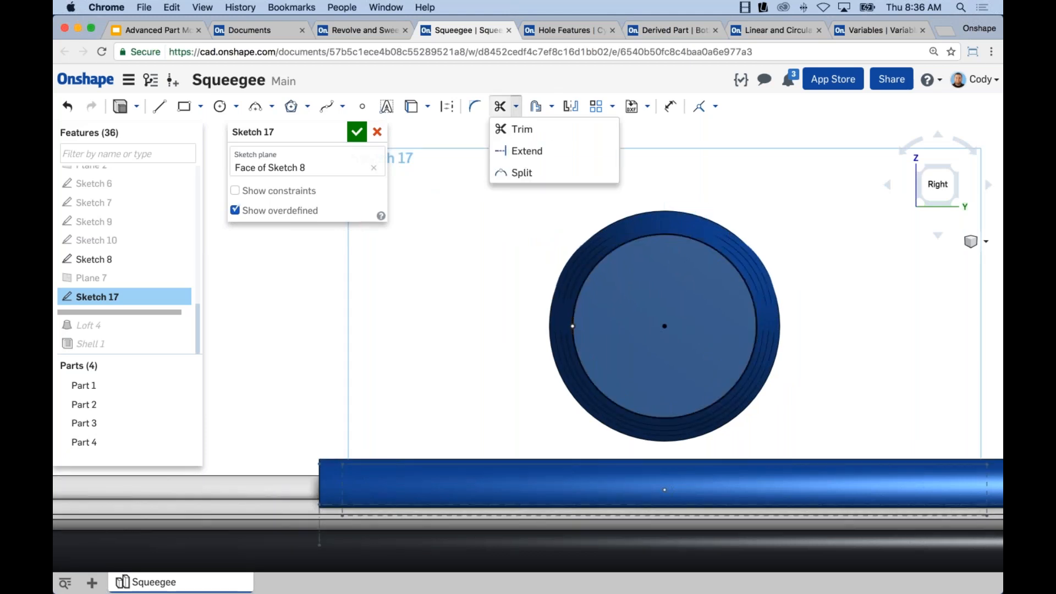
pyautogui.click(514, 172)
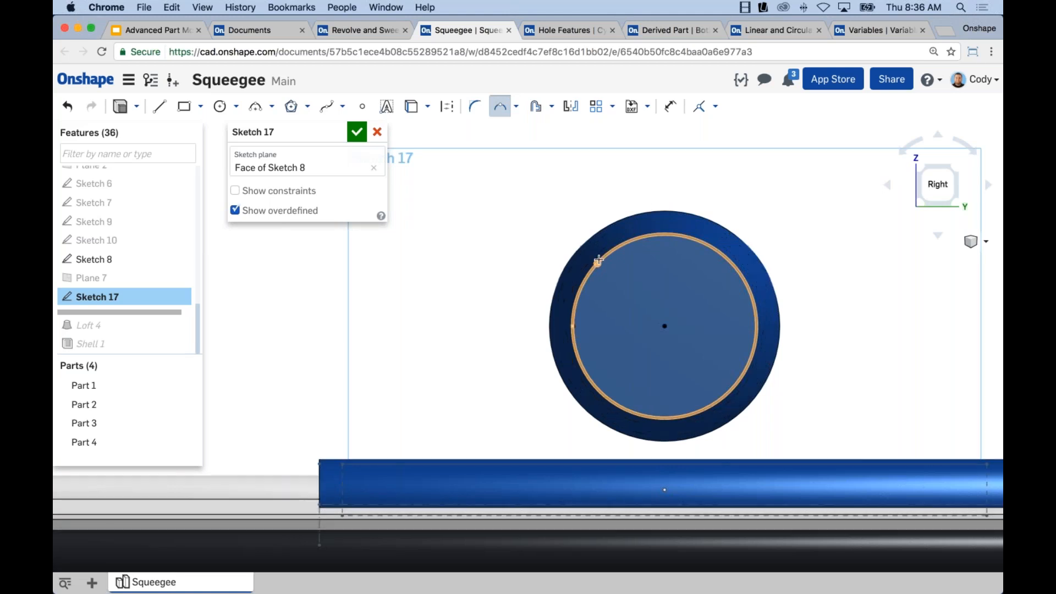
pyautogui.click(600, 260)
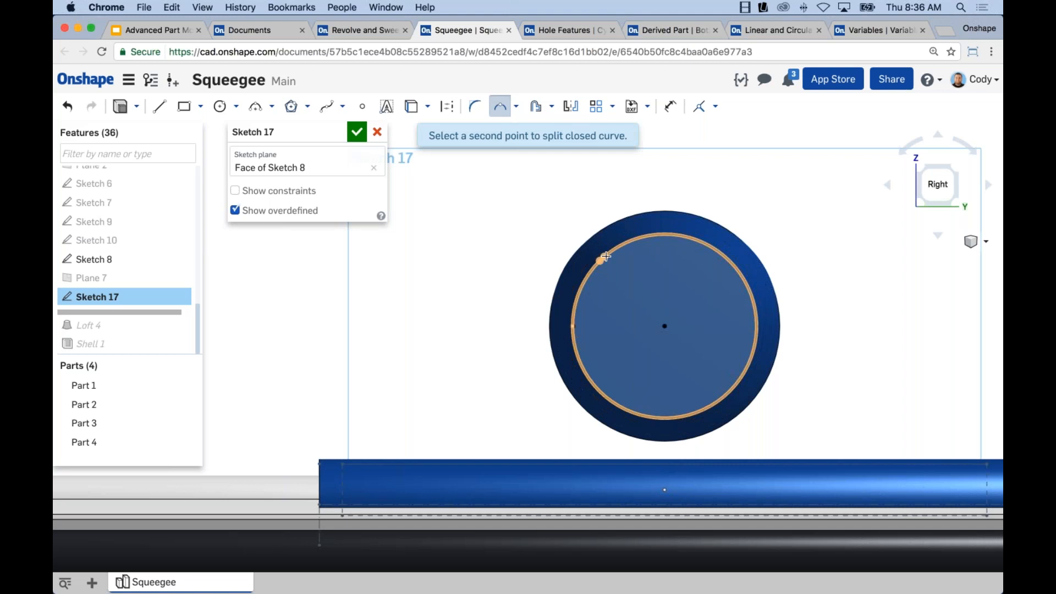
pyautogui.click(737, 271)
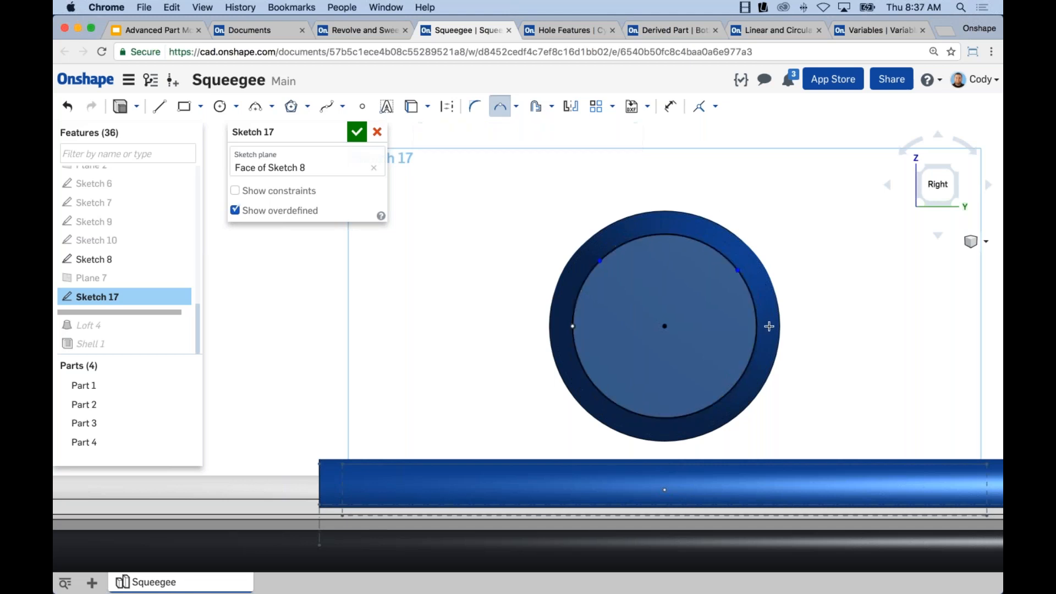
pyautogui.click(726, 393)
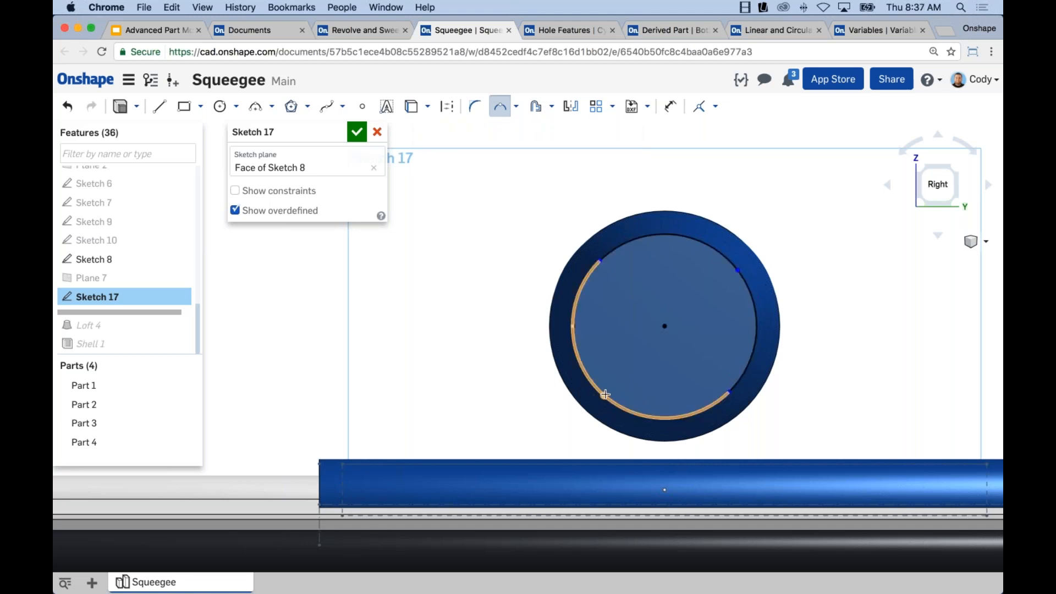
pyautogui.click(601, 393)
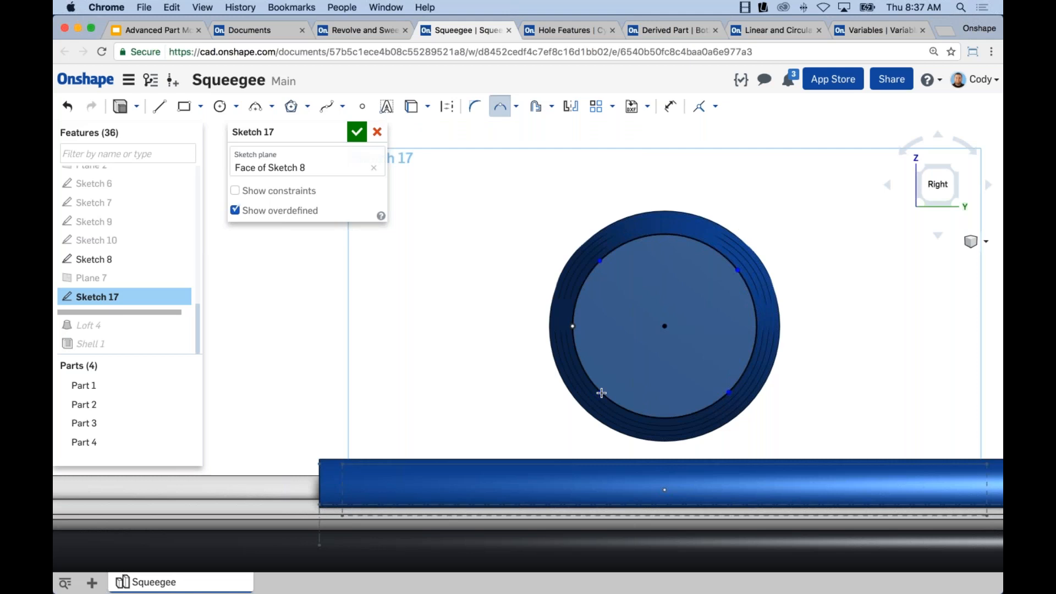
# Step: End the Split command and finish Sketch 17 with its circle divided into four arcs
pyautogui.press('Escape')
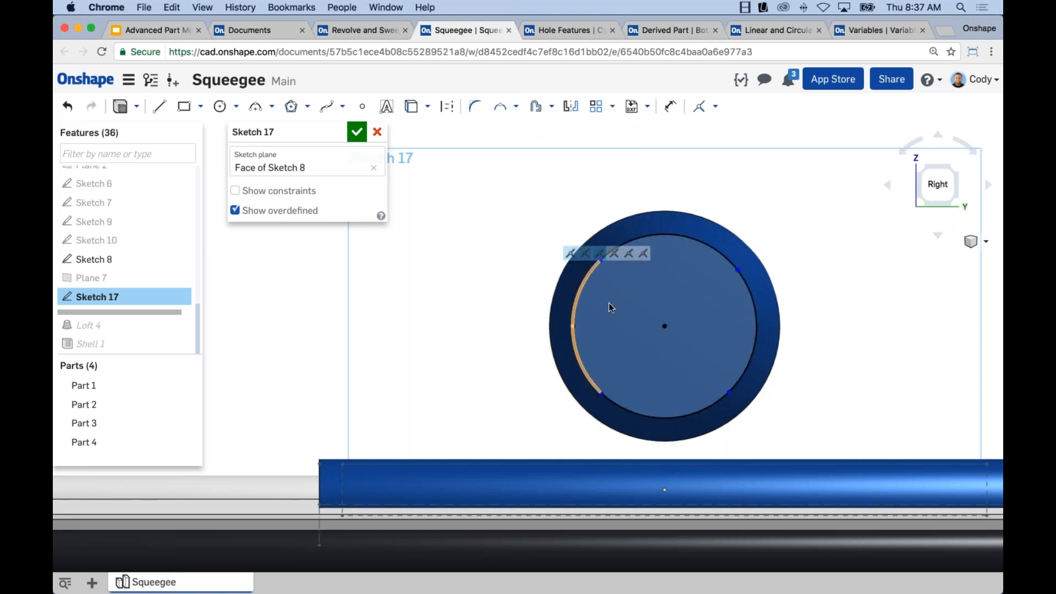
pyautogui.moveTo(662, 301)
pyautogui.mouseDown(button='right')
pyautogui.moveTo(649, 308)
pyautogui.moveTo(613, 292)
pyautogui.mouseUp(button='right')
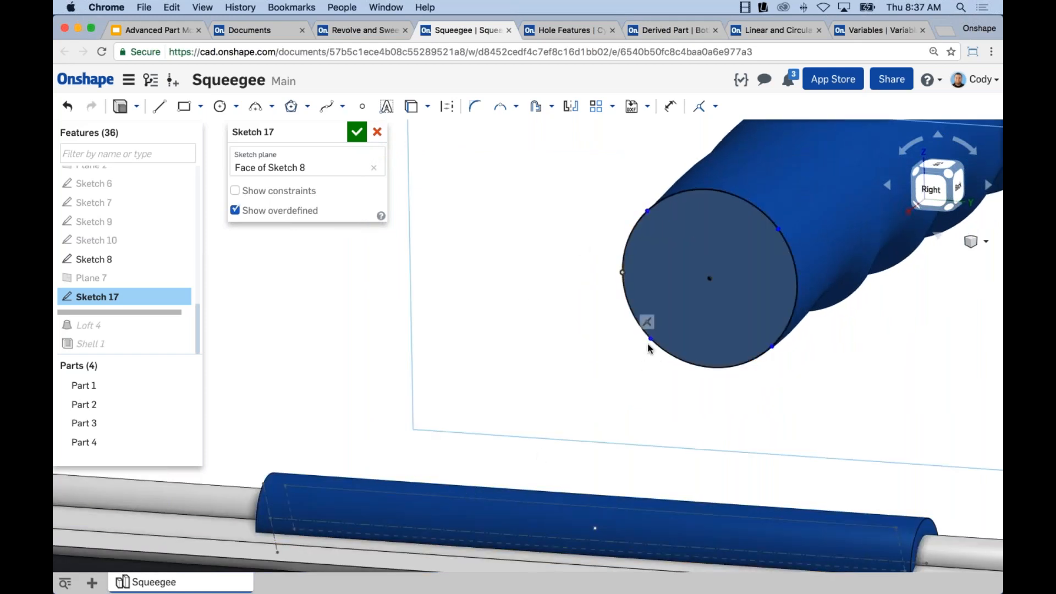
pyautogui.scroll(-2, 652, 365)
pyautogui.moveTo(625, 393); pyautogui.dragTo(615, 365, button='middle')
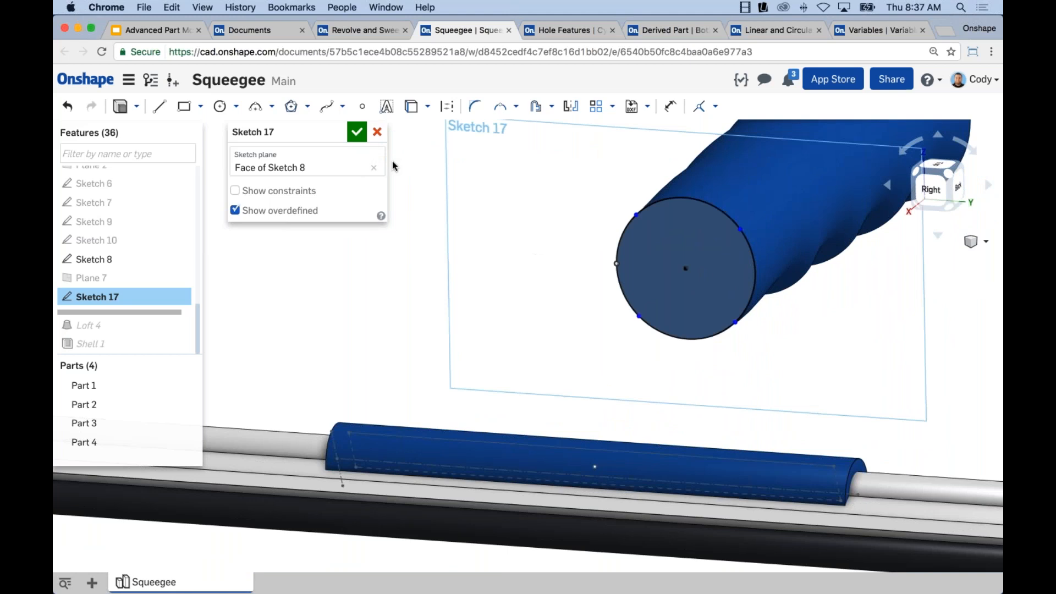
pyautogui.click(357, 132)
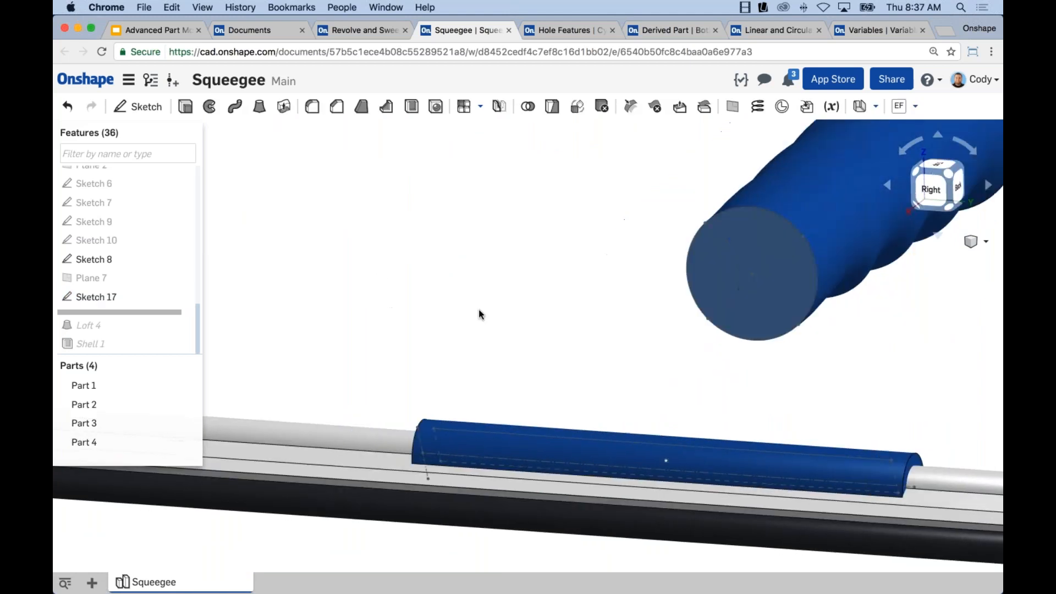
# Step: Try a new solid loft using Sketch 16 as the first profile and Sketch 17 as the second
pyautogui.click(96, 296)
pyautogui.click(259, 106)
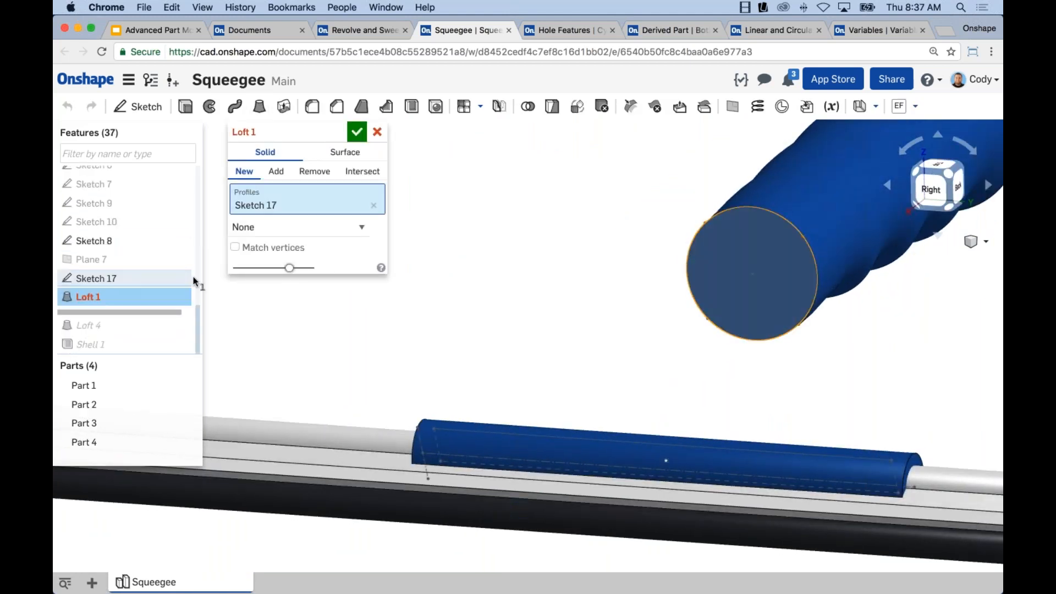
pyautogui.moveTo(194, 305); pyautogui.dragTo(193, 259)
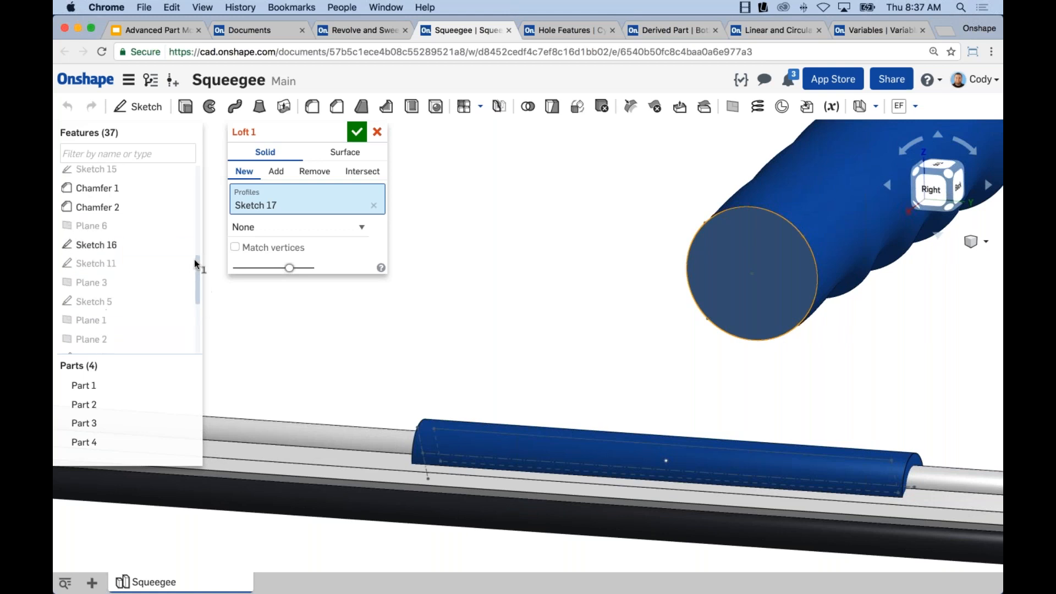
pyautogui.click(131, 249)
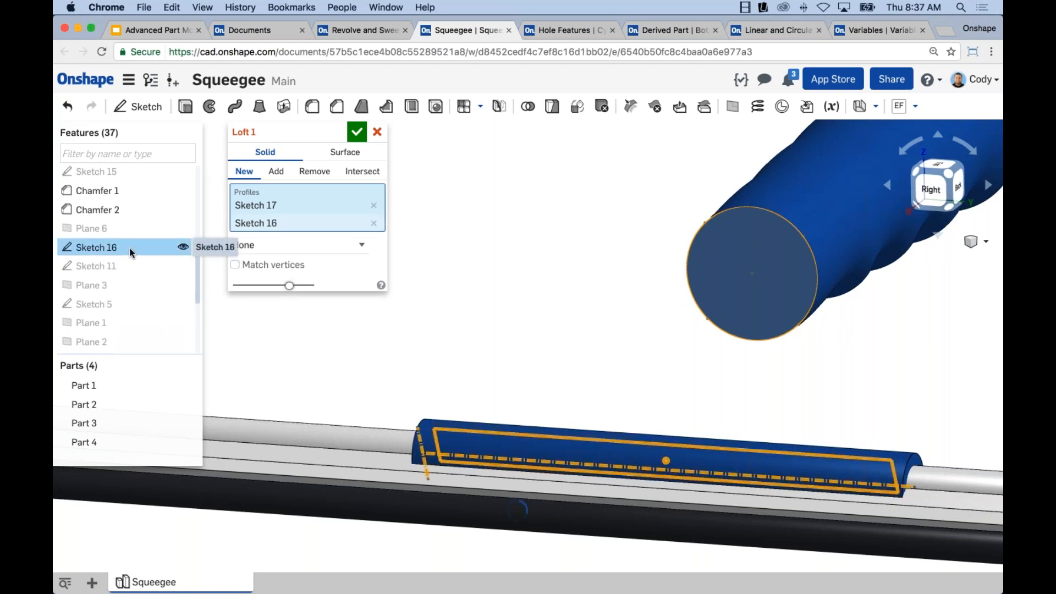
pyautogui.click(373, 207)
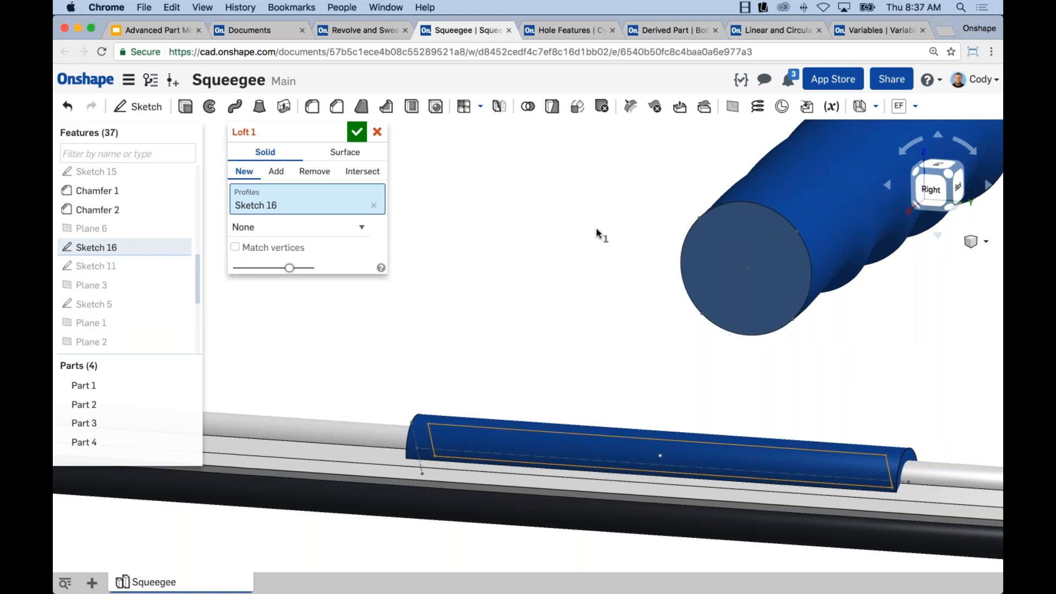
pyautogui.moveTo(197, 294); pyautogui.dragTo(197, 331)
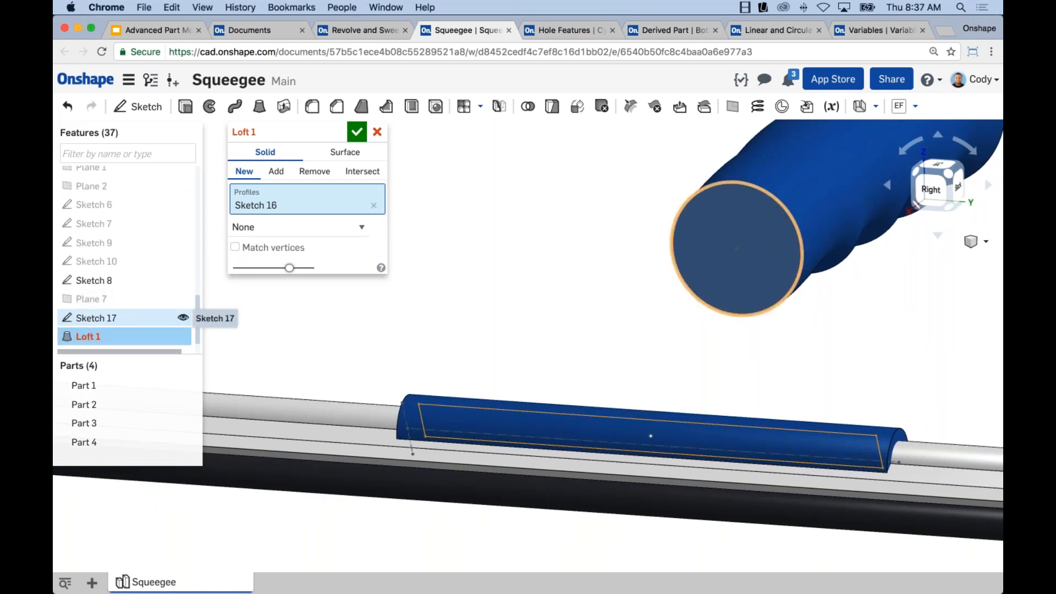
pyautogui.click(137, 318)
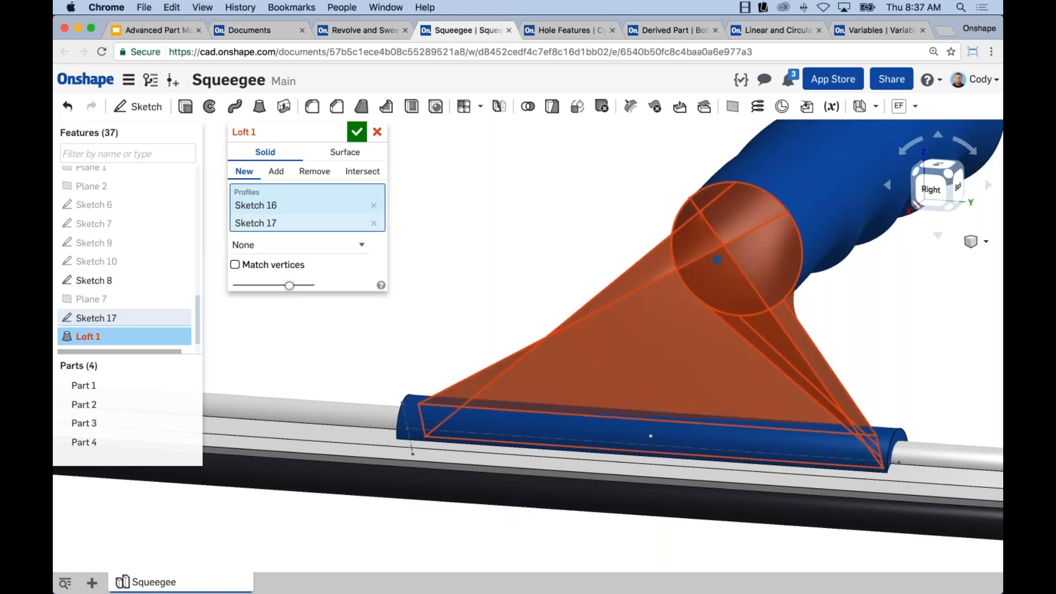
# Step: Try matching the rectangle's upper-left vertex with the circle's upper-left split point, inspect the loft preview, and cancel the loft
pyautogui.click(235, 264)
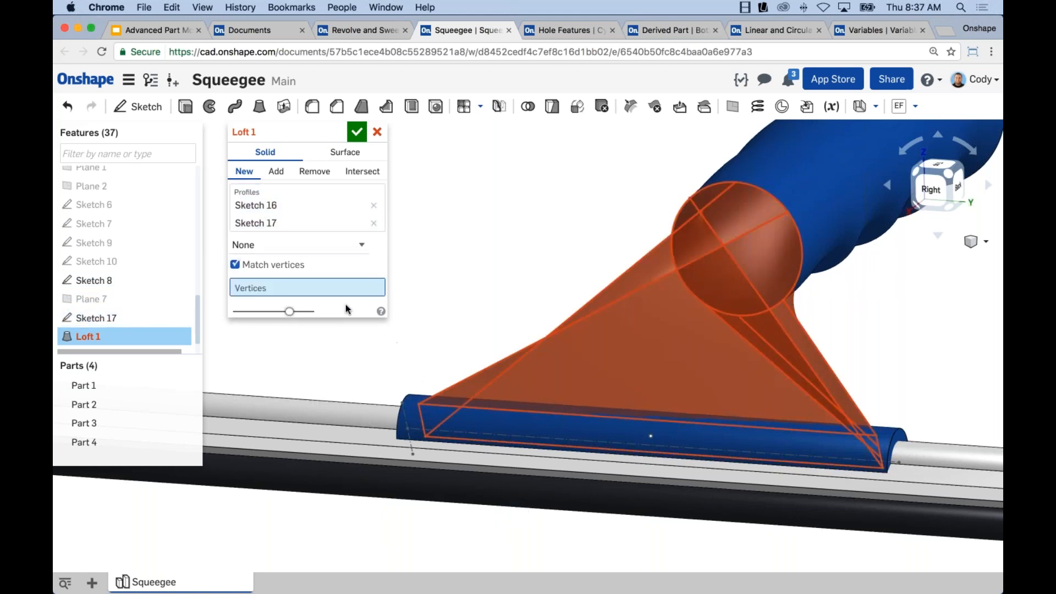
pyautogui.click(418, 405)
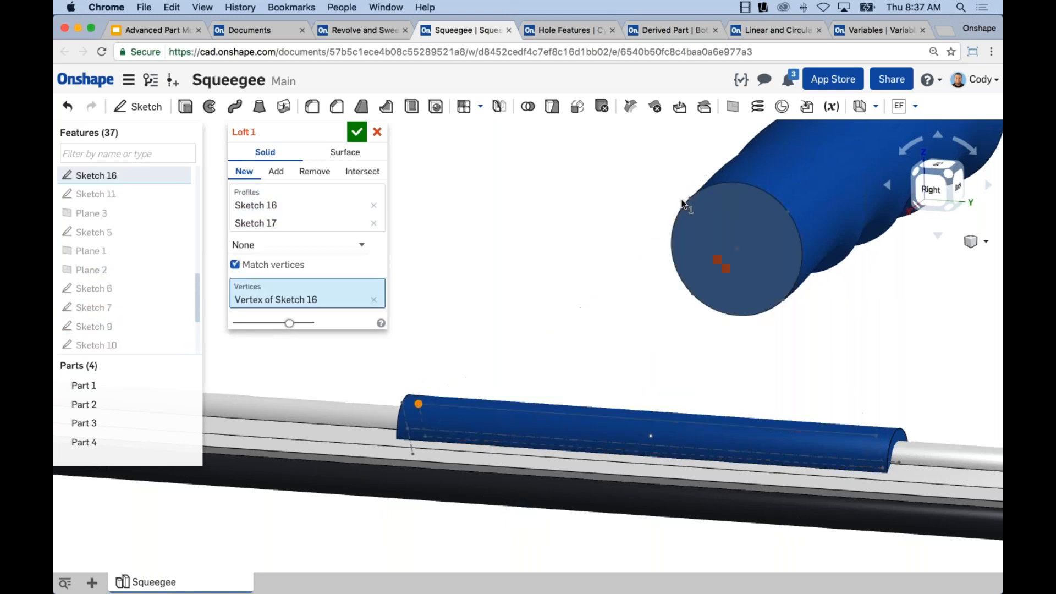
pyautogui.click(688, 198)
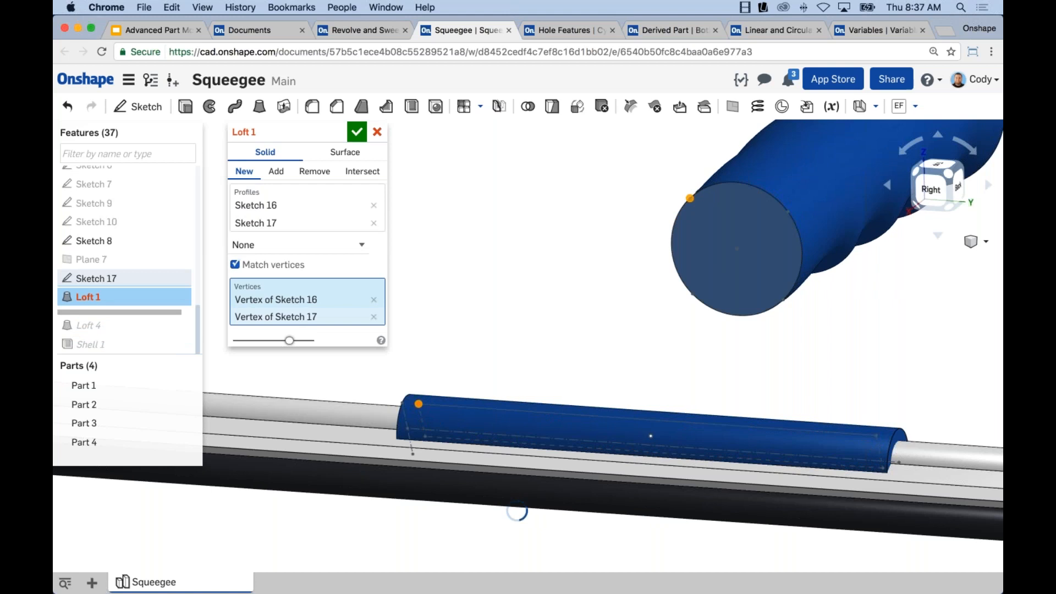
pyautogui.moveTo(616, 181); pyautogui.dragTo(655, 180, button='right')
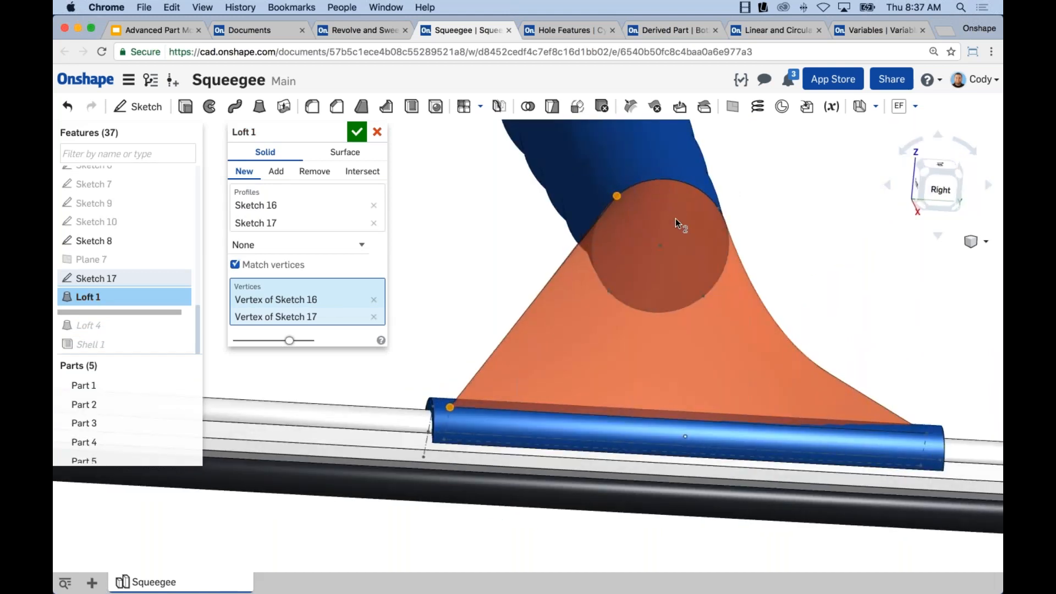
pyautogui.moveTo(676, 217); pyautogui.dragTo(646, 223, button='right')
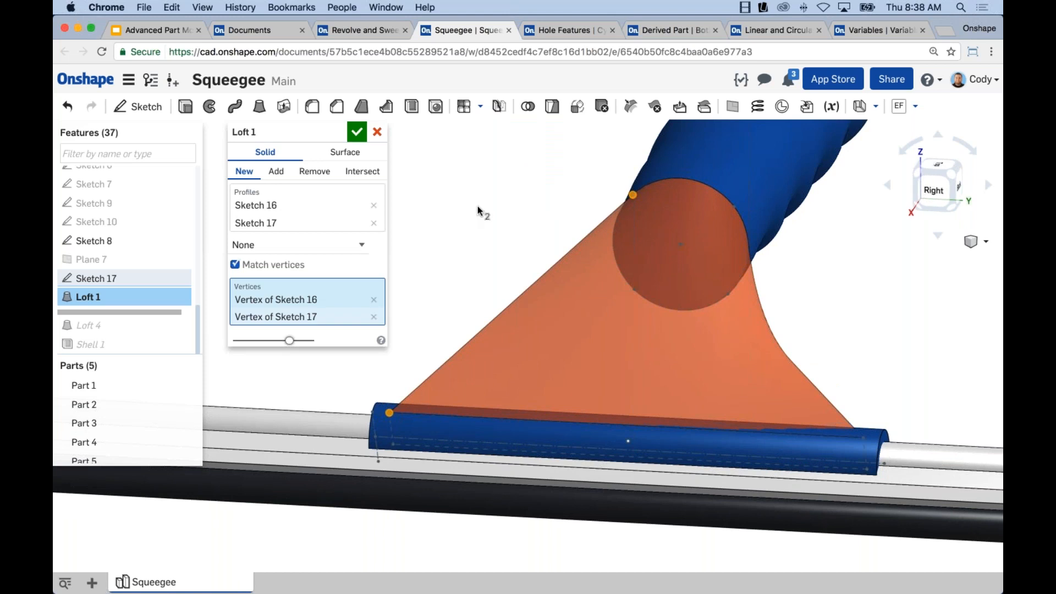
pyautogui.click(377, 132)
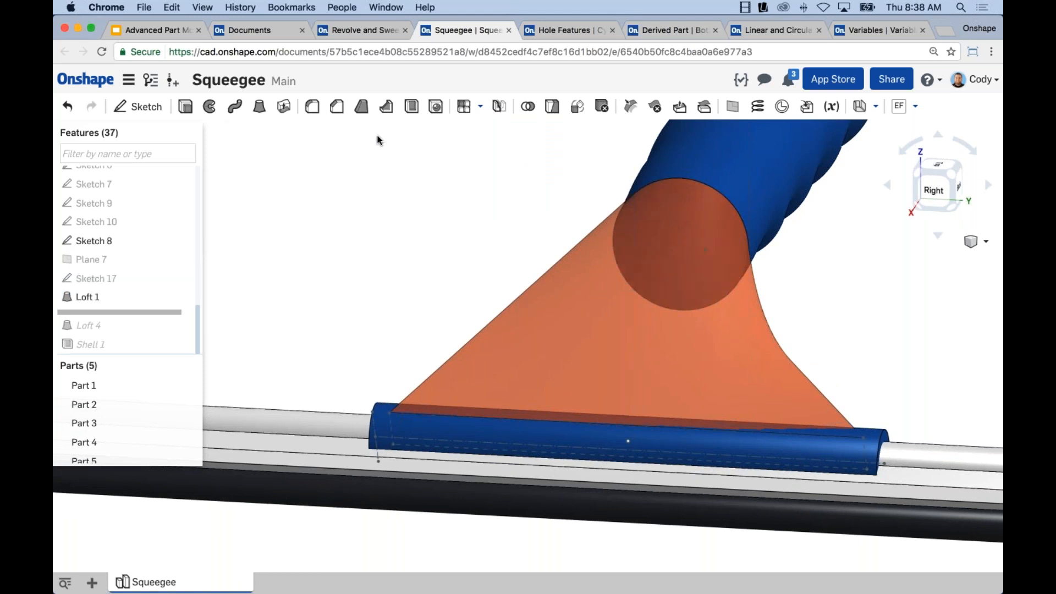
# Step: Show guide Sketches 6, 7, 9 and 10, and leave the feature history rolled back to just before Loft 4
pyautogui.moveTo(499, 254); pyautogui.dragTo(486, 256, button='right')
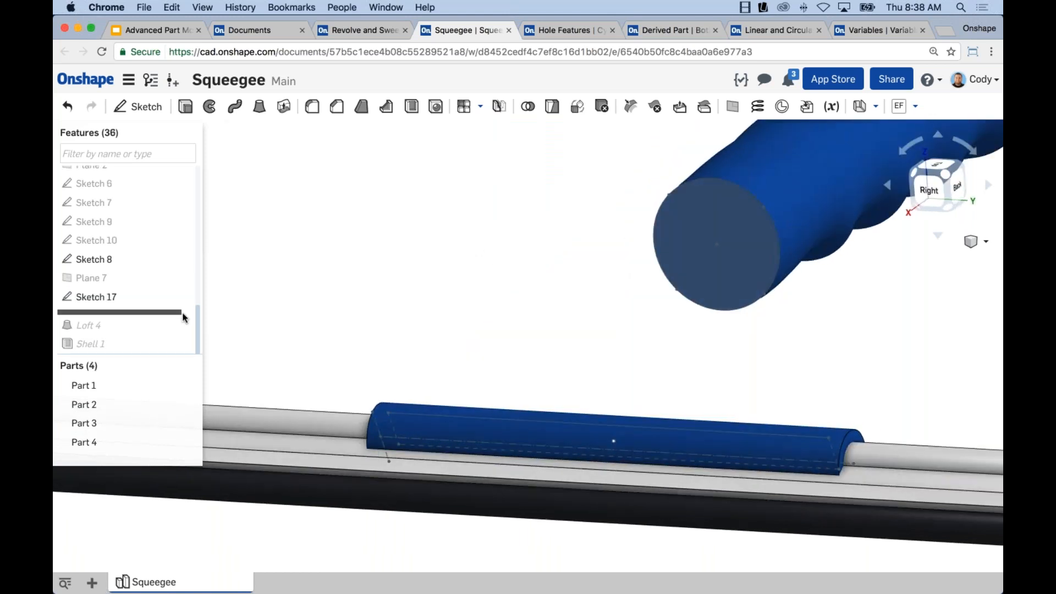
pyautogui.moveTo(180, 311); pyautogui.dragTo(178, 334)
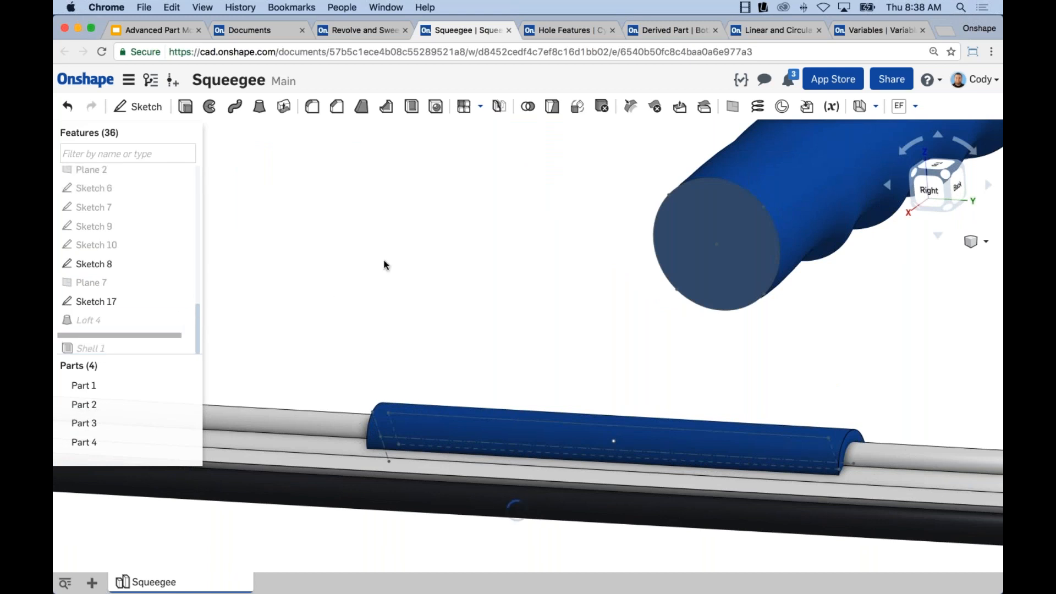
pyautogui.click(183, 226)
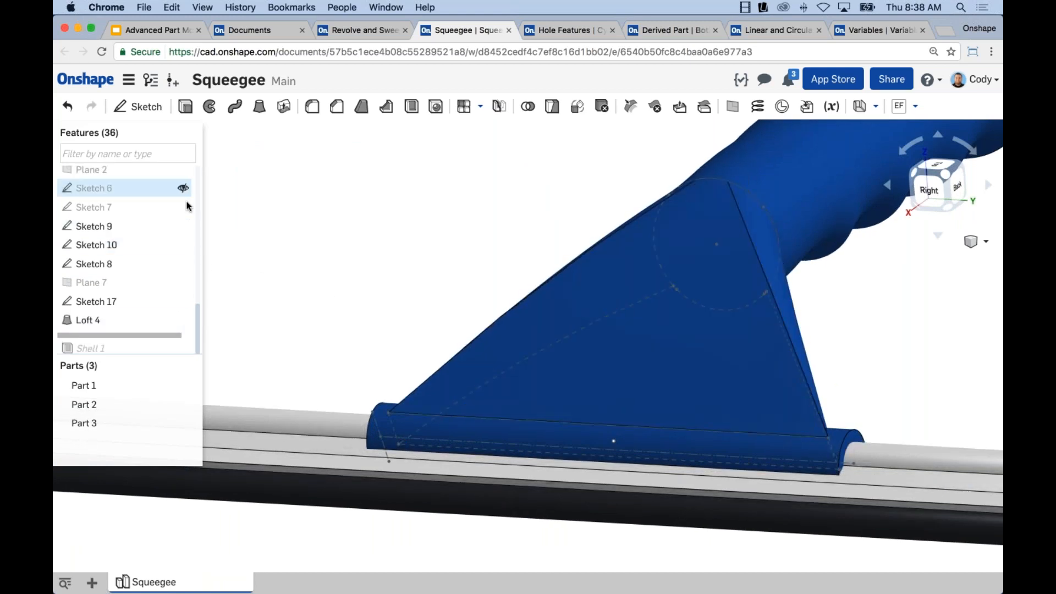
pyautogui.click(182, 207)
pyautogui.click(182, 189)
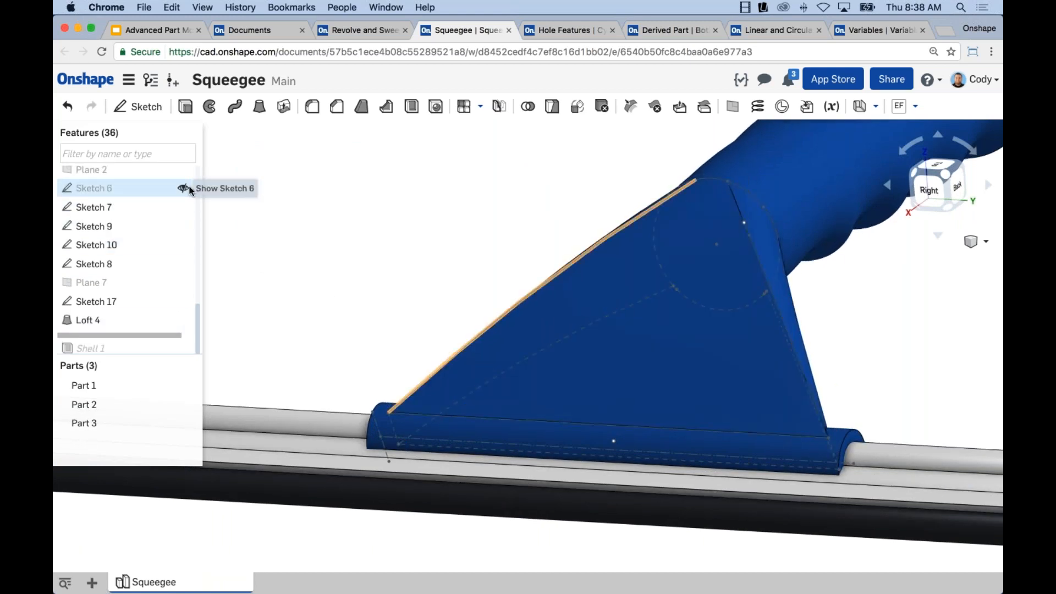
pyautogui.moveTo(495, 236)
pyautogui.mouseDown(button='right')
pyautogui.moveTo(231, 340)
pyautogui.moveTo(177, 337)
pyautogui.mouseUp(button='right')
pyautogui.moveTo(177, 337); pyautogui.dragTo(264, 319)
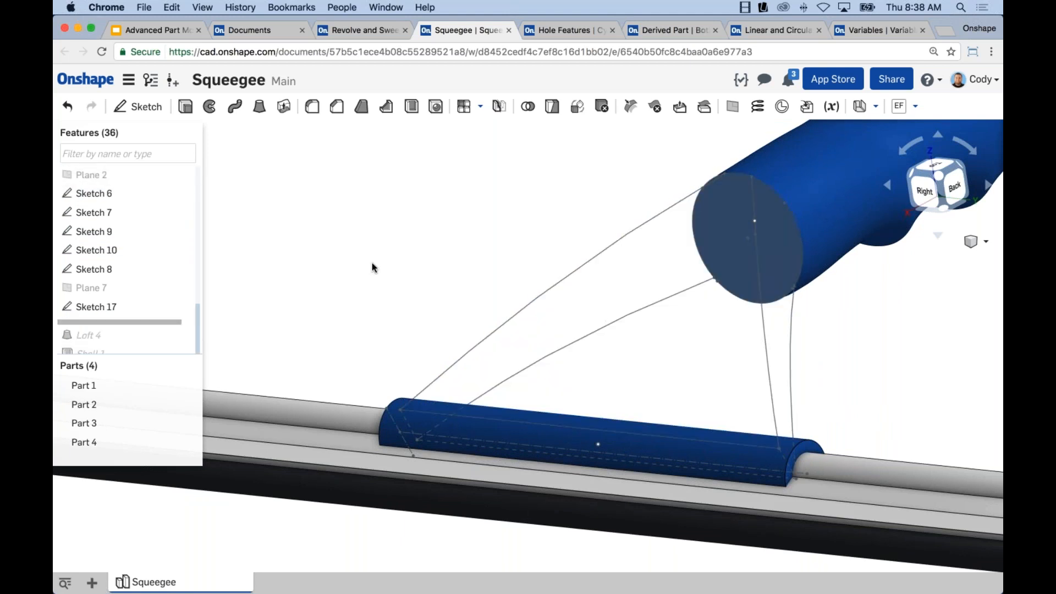
# Step: Highlight the guide sketches, open Sketch 7 to examine its guide curve and endpoints, and close it
pyautogui.moveTo(499, 237)
pyautogui.mouseDown(button='right')
pyautogui.moveTo(546, 193)
pyautogui.moveTo(424, 222)
pyautogui.mouseUp(button='right')
pyautogui.click(103, 273)
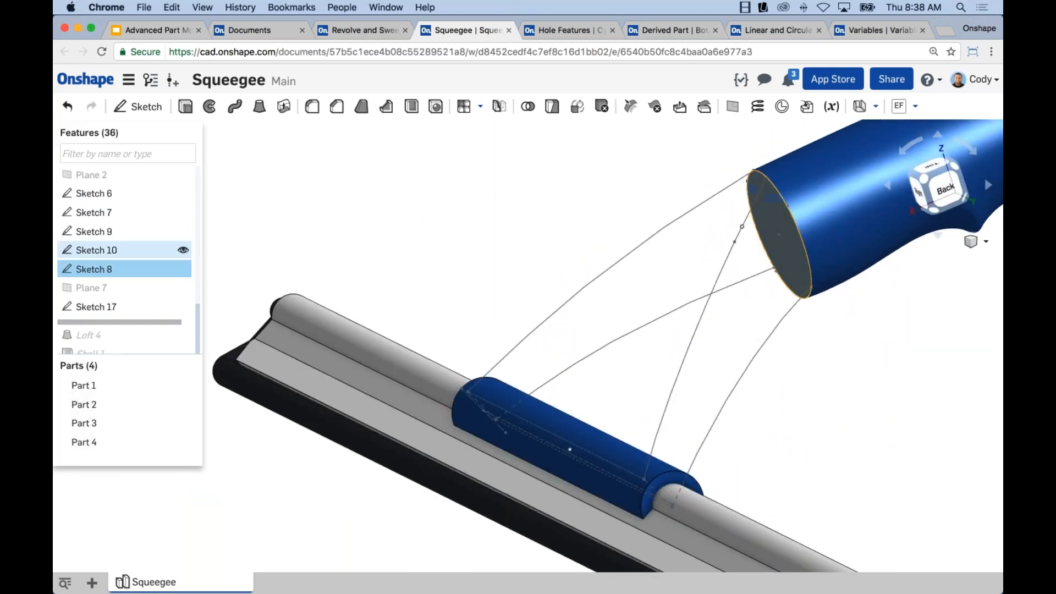
pyautogui.keyDown('shift'); pyautogui.click(98, 249); pyautogui.keyUp('shift')
pyautogui.keyDown('shift'); pyautogui.click(94, 212); pyautogui.keyUp('shift')
pyautogui.moveTo(426, 207)
pyautogui.mouseDown(button='right')
pyautogui.moveTo(506, 197)
pyautogui.moveTo(474, 200)
pyautogui.mouseUp(button='right')
pyautogui.click(474, 200)
pyautogui.rightClick(118, 211)
pyautogui.click(138, 237)
pyautogui.scroll(5, 787, 163)
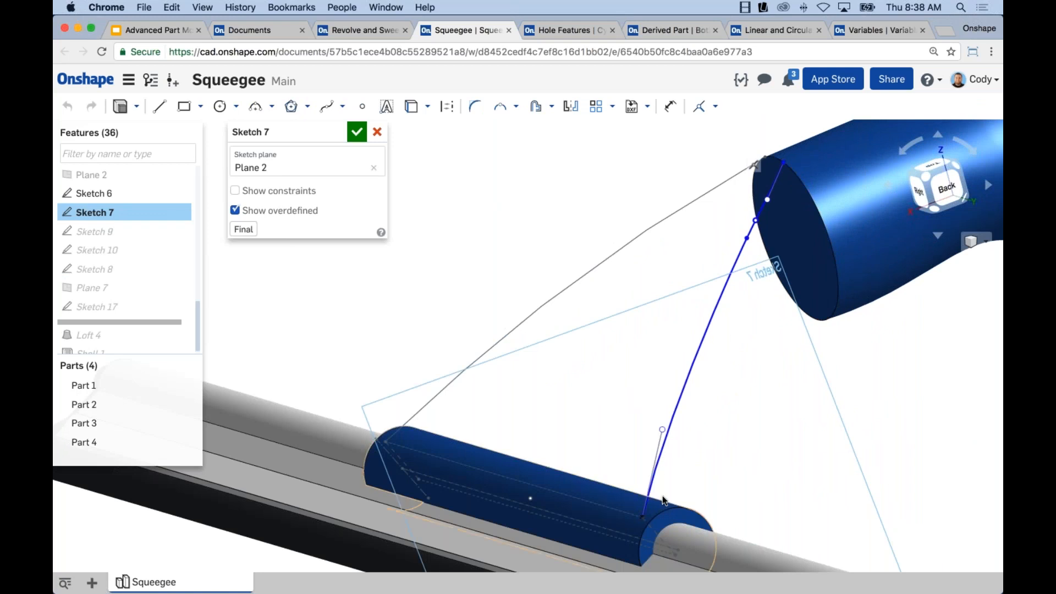
pyautogui.click(356, 132)
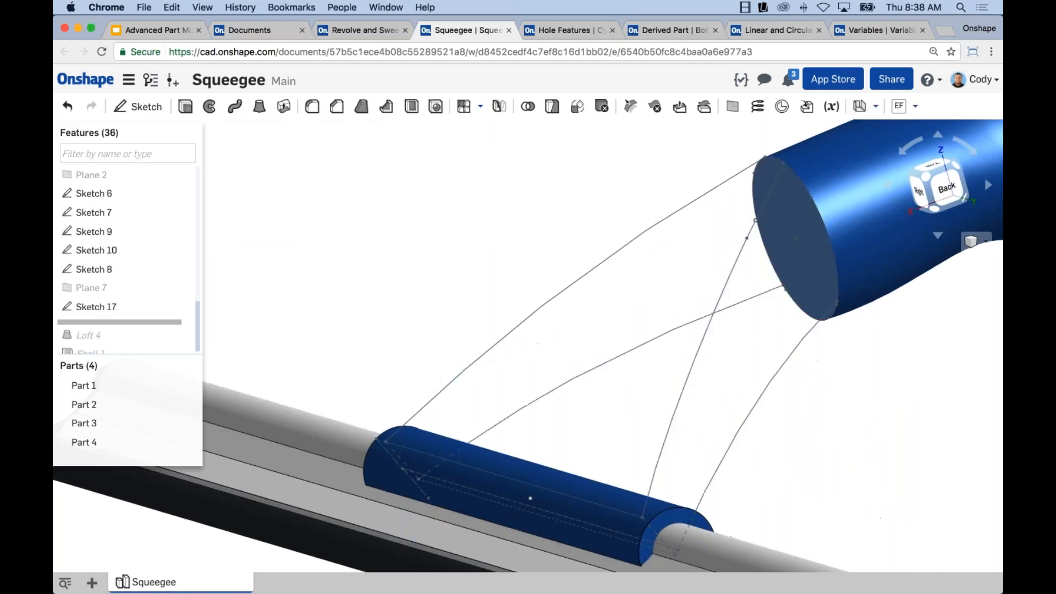
# Step: Open Sketch 10 with constraints shown, examine the constraints at both ends of its guide curve, and close it
pyautogui.rightClick(109, 253)
pyautogui.click(196, 282)
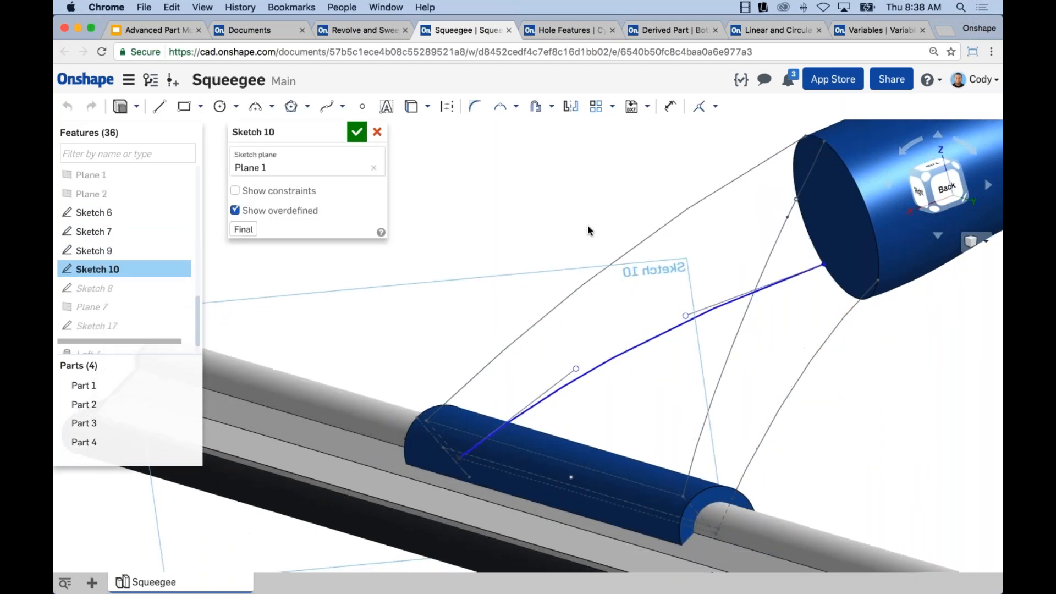
pyautogui.click(262, 192)
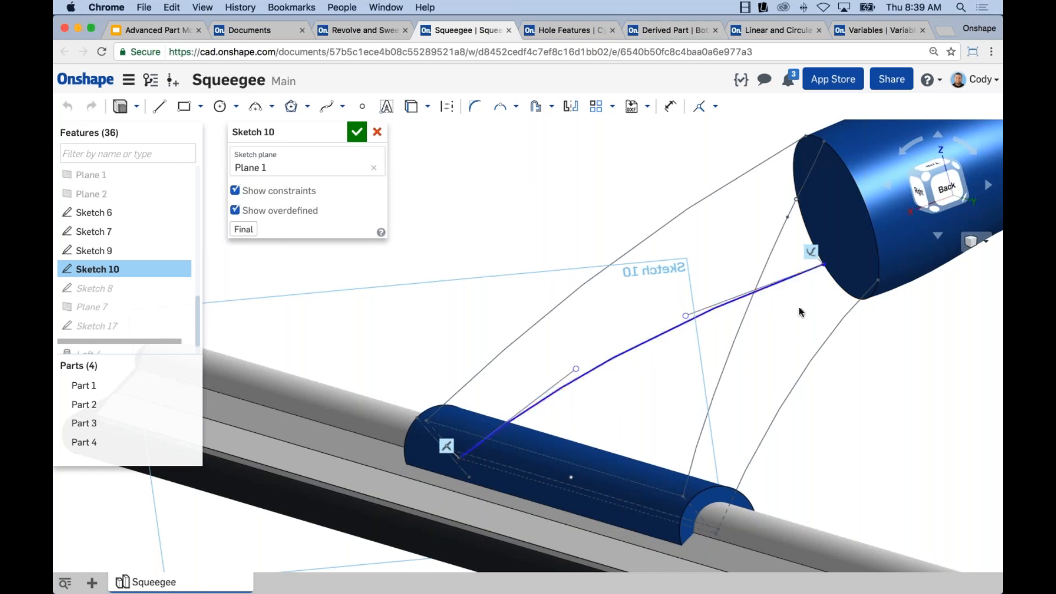
pyautogui.click(820, 267)
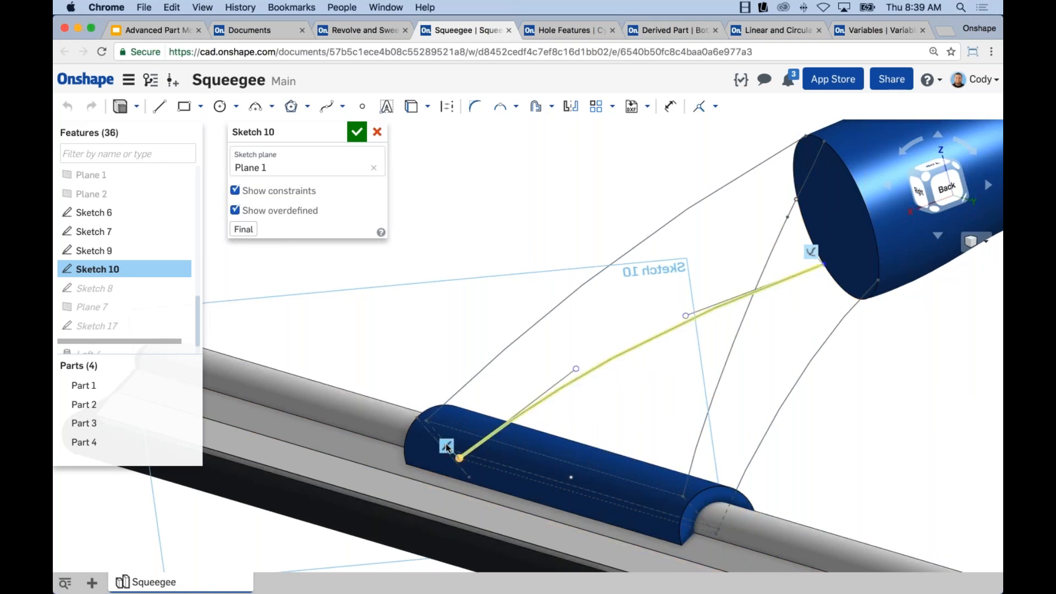
pyautogui.click(464, 259)
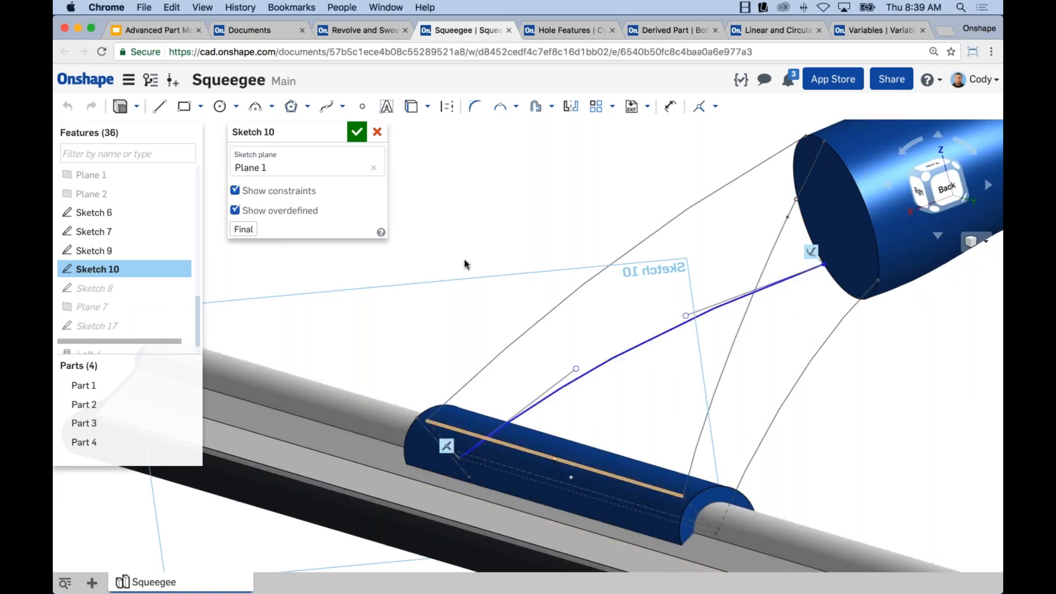
pyautogui.scroll(-3, 566, 205)
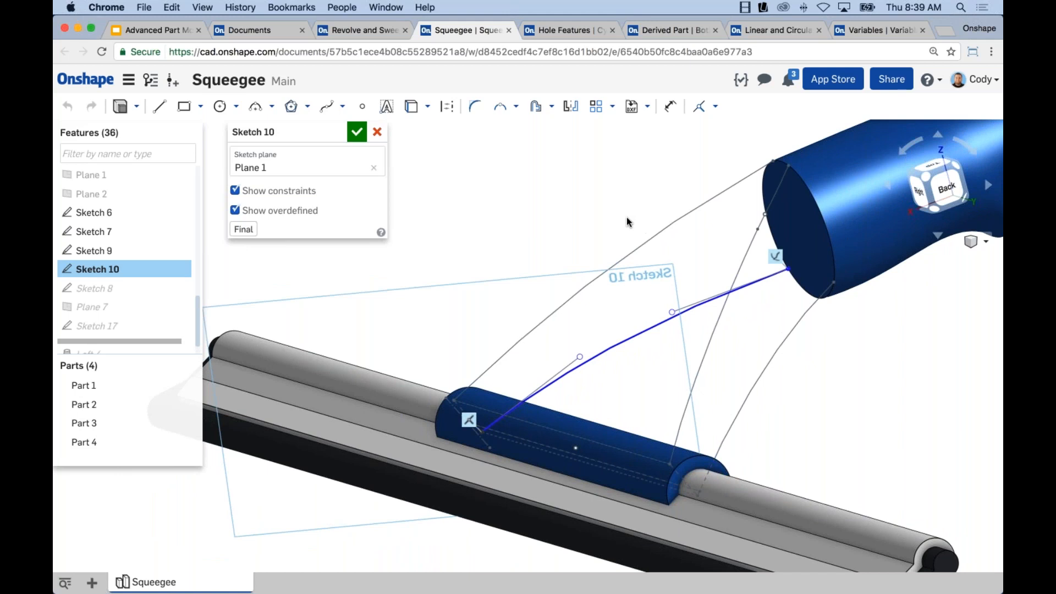
pyautogui.click(356, 132)
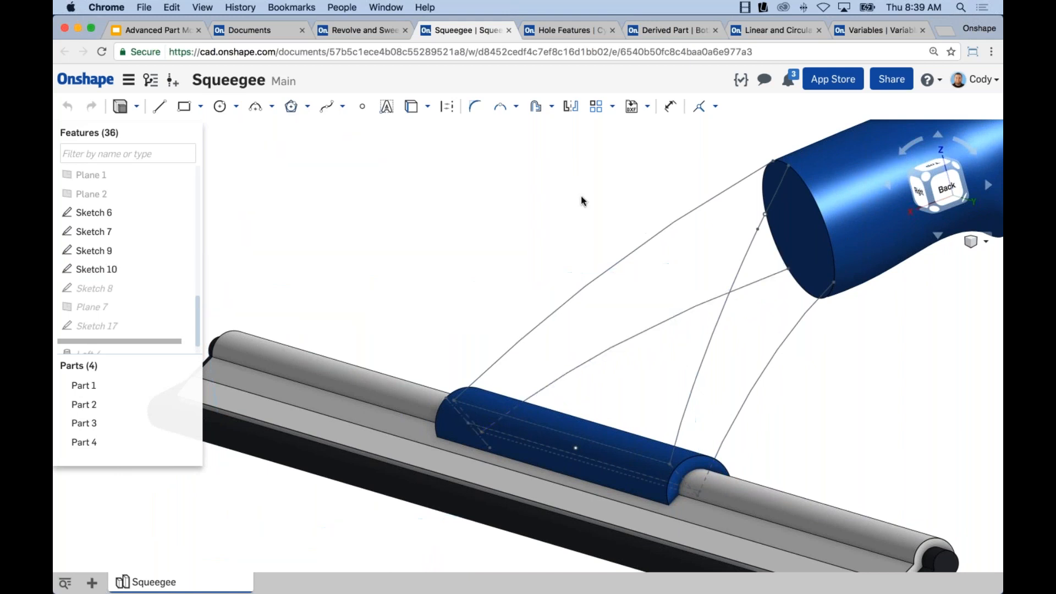
# Step: Roll the feature history forward past Loft 4 and open that loft to examine its profiles, guides and shape
pyautogui.scroll(-2, 197, 313)
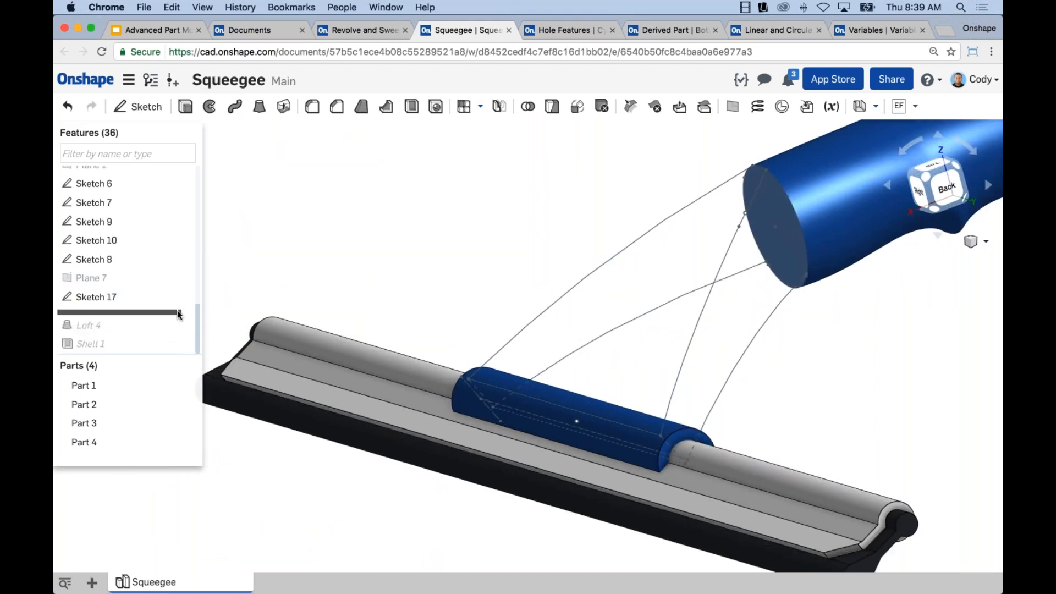
pyautogui.moveTo(178, 314); pyautogui.dragTo(115, 323)
pyautogui.rightClick(112, 319)
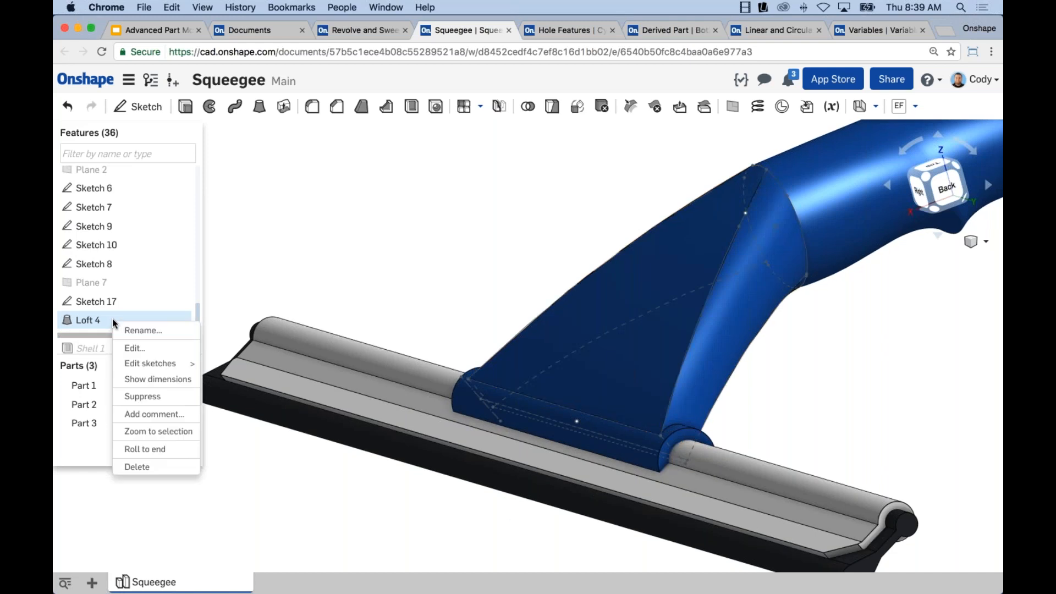
pyautogui.click(132, 348)
pyautogui.moveTo(526, 205); pyautogui.dragTo(554, 200, button='right')
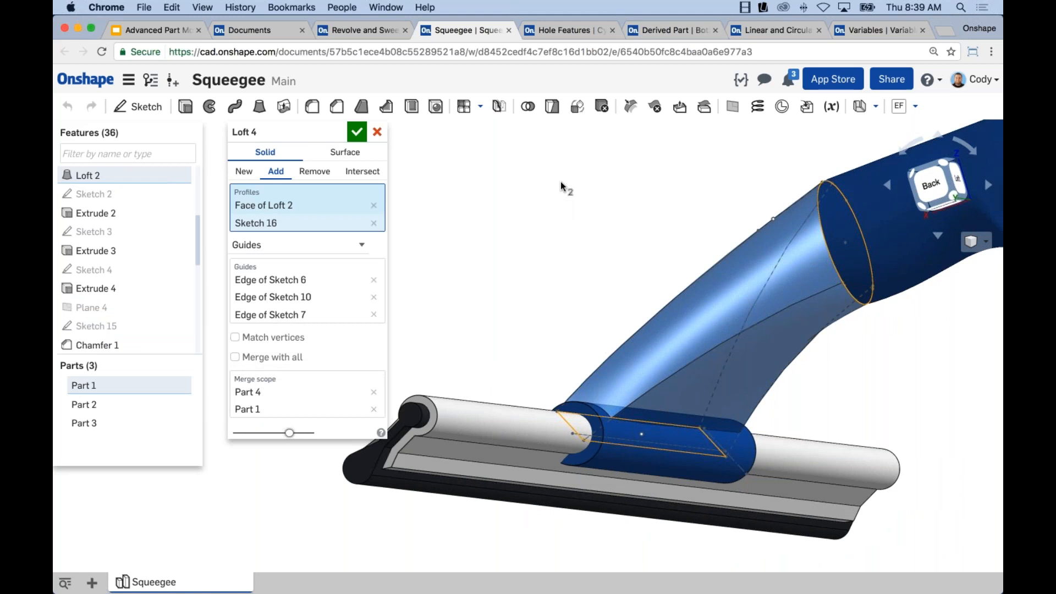
pyautogui.moveTo(560, 180); pyautogui.dragTo(577, 193, button='right')
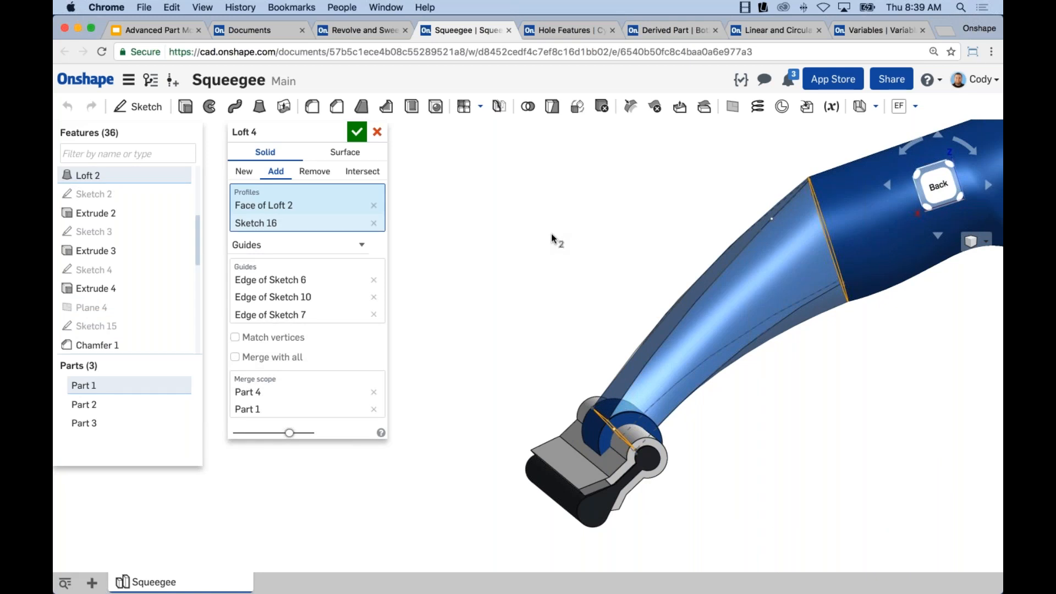
pyautogui.moveTo(538, 240); pyautogui.dragTo(456, 246, button='right')
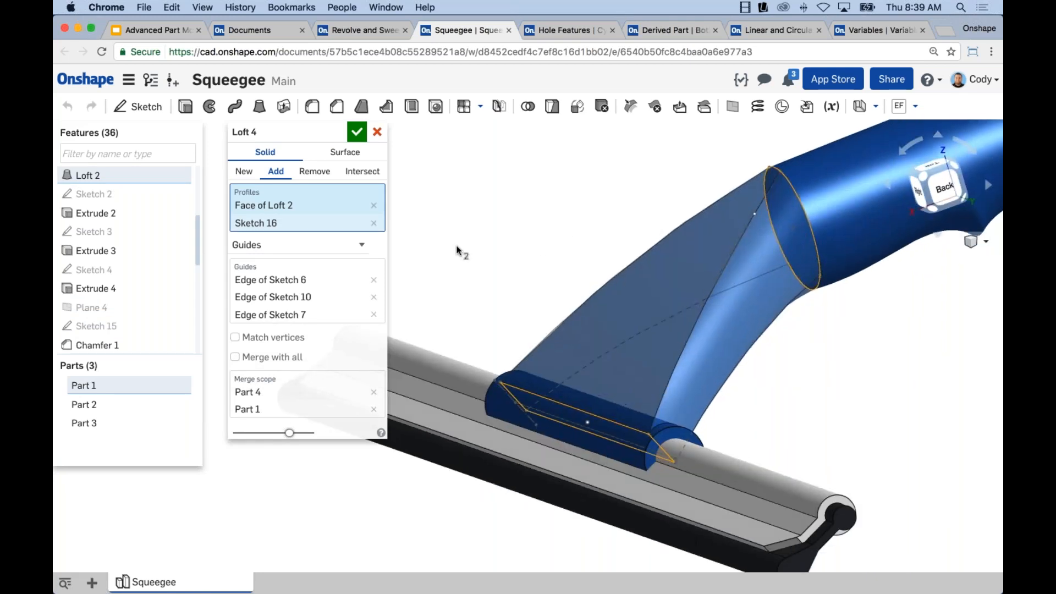
# Step: Highlight Loft 4's guide edges from Sketches 6, 10 and 7, examine how they shape the neck, and close the loft
pyautogui.click(307, 244)
pyautogui.click(264, 245)
pyautogui.click(290, 281)
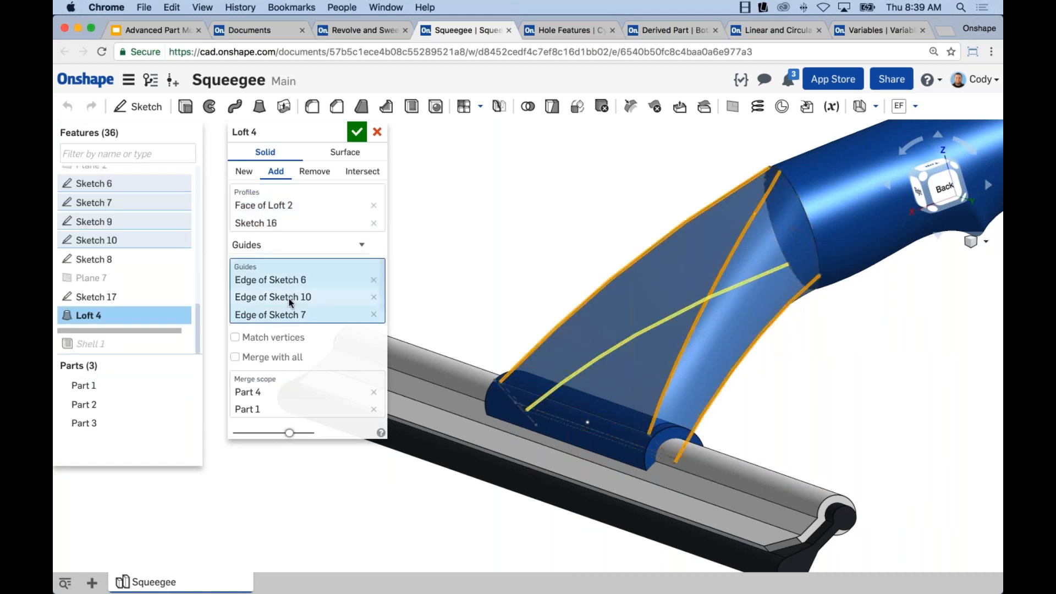
pyautogui.moveTo(577, 217)
pyautogui.mouseDown(button='right')
pyautogui.moveTo(503, 209)
pyautogui.moveTo(559, 216)
pyautogui.mouseUp(button='right')
pyautogui.scroll(3, 500, 212)
pyautogui.scroll(3, 456, 187)
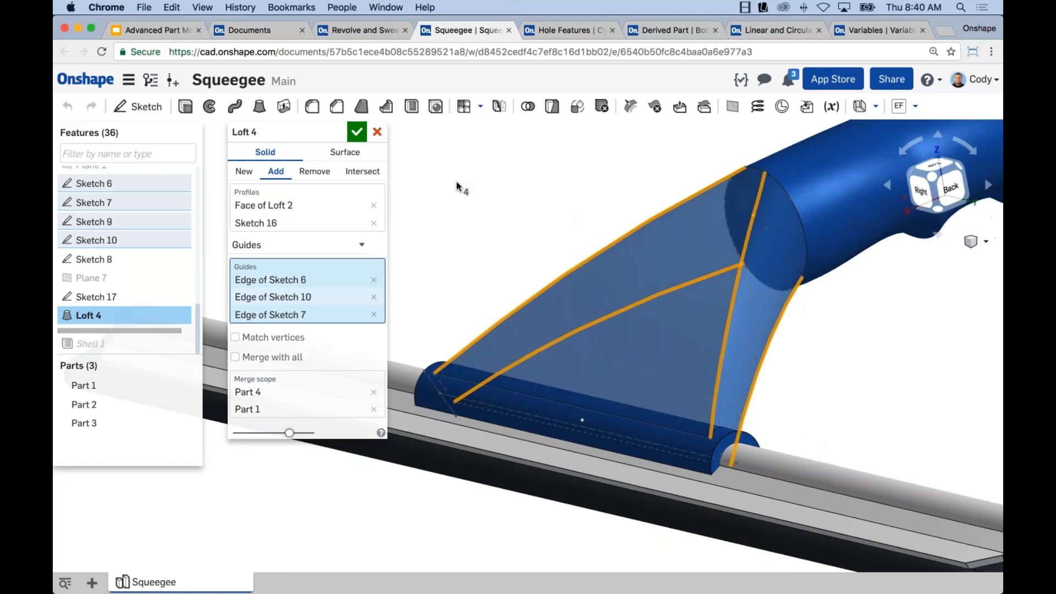
pyautogui.click(356, 132)
# Step: Examine the lofted neck from the front, open Sketch 10 to inspect its guide curve, and close it
pyautogui.moveTo(490, 249); pyautogui.dragTo(566, 266, button='middle')
pyautogui.moveTo(566, 266); pyautogui.dragTo(592, 305, button='right')
pyautogui.moveTo(592, 304); pyautogui.dragTo(615, 326, button='middle')
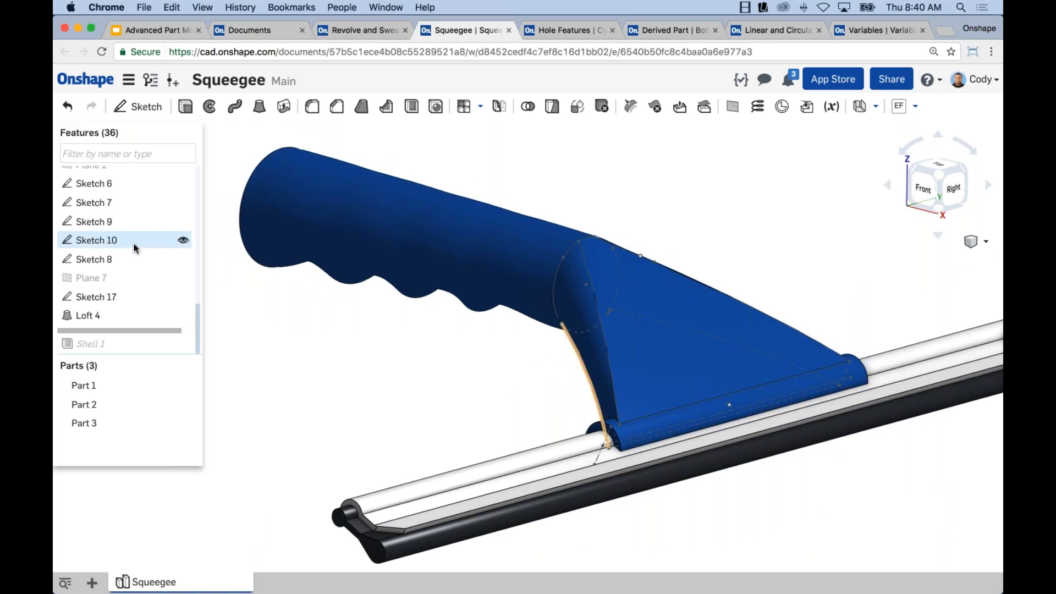
pyautogui.moveTo(440, 401); pyautogui.dragTo(579, 289, button='right')
pyautogui.scroll(3, 524, 325)
pyautogui.scroll(2, 527, 328)
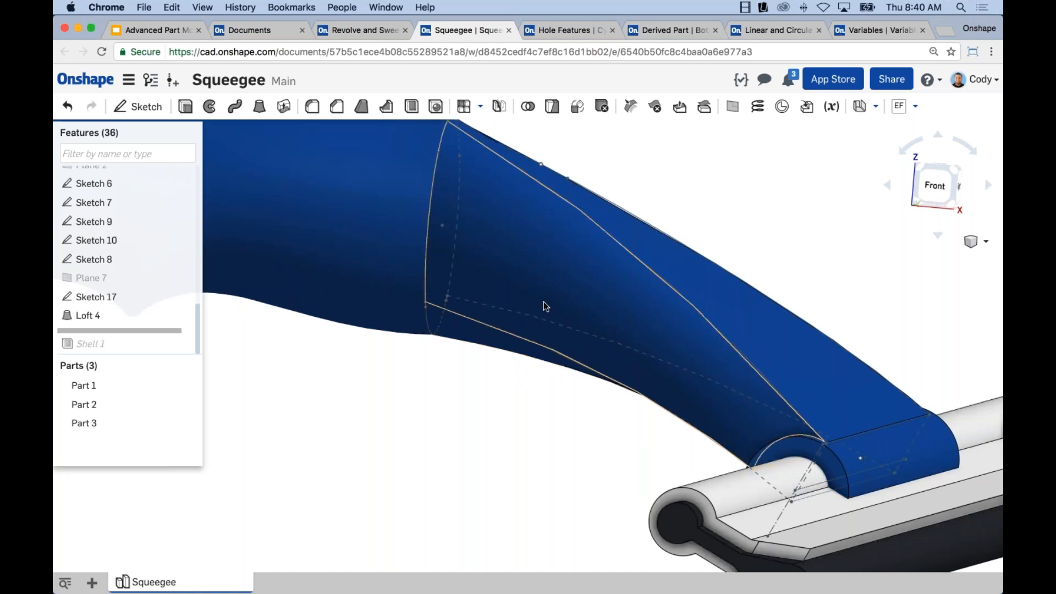
pyautogui.moveTo(481, 479); pyautogui.dragTo(552, 473, button='middle')
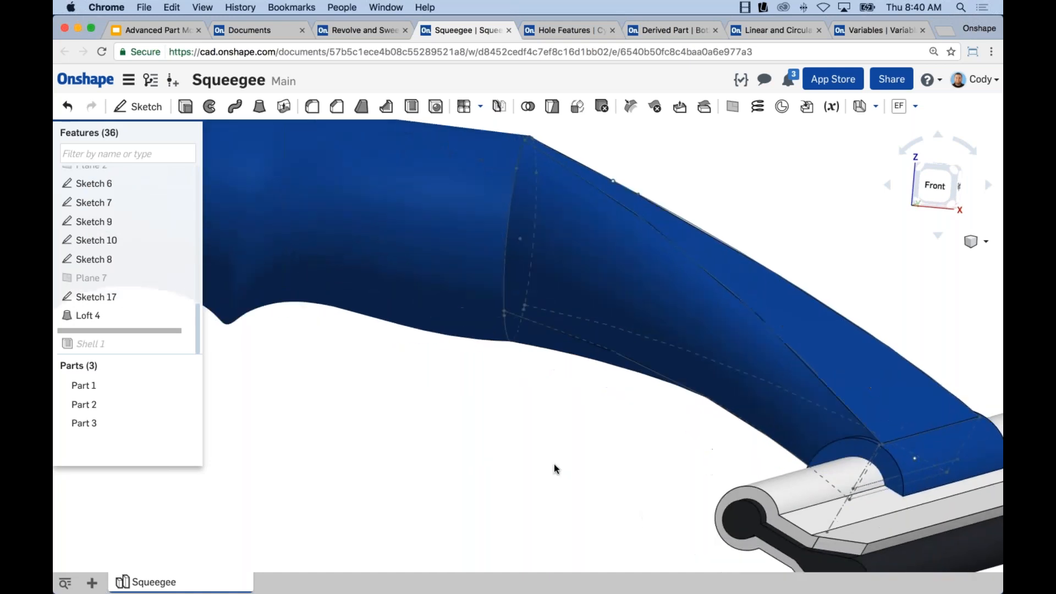
pyautogui.rightClick(108, 239)
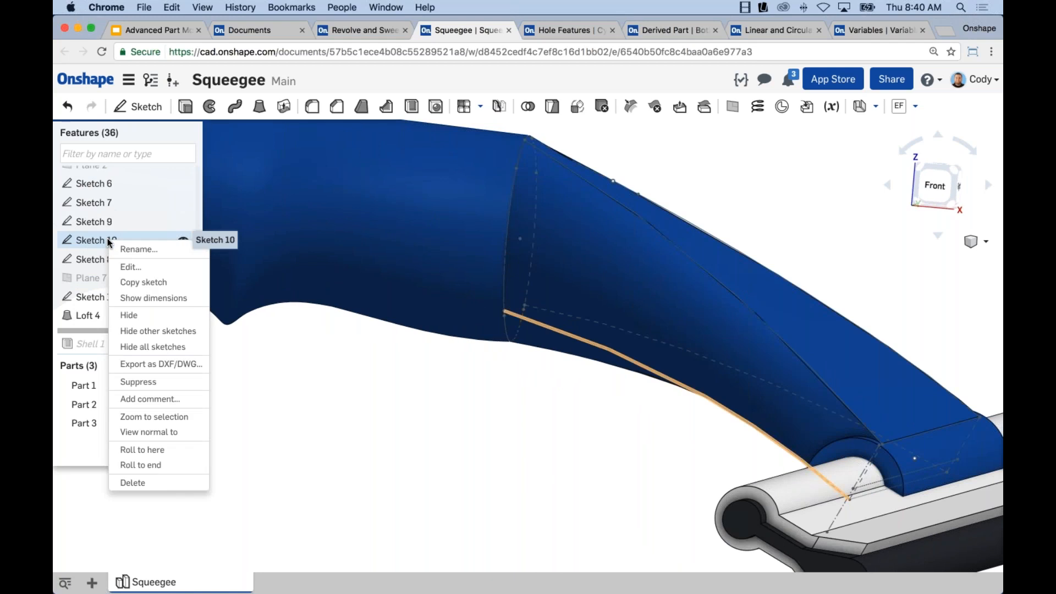
pyautogui.click(130, 267)
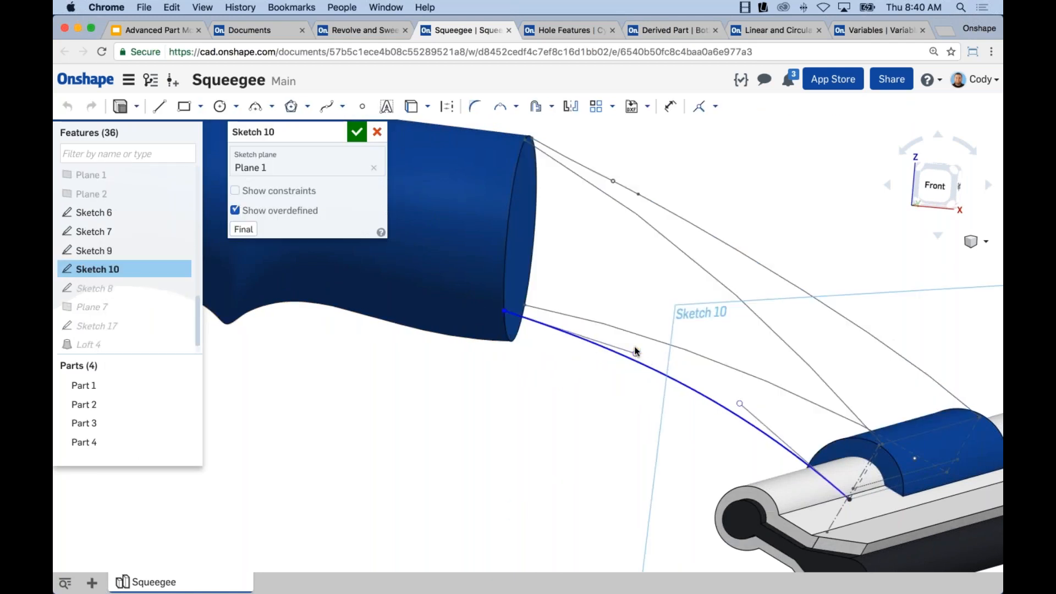
pyautogui.click(354, 131)
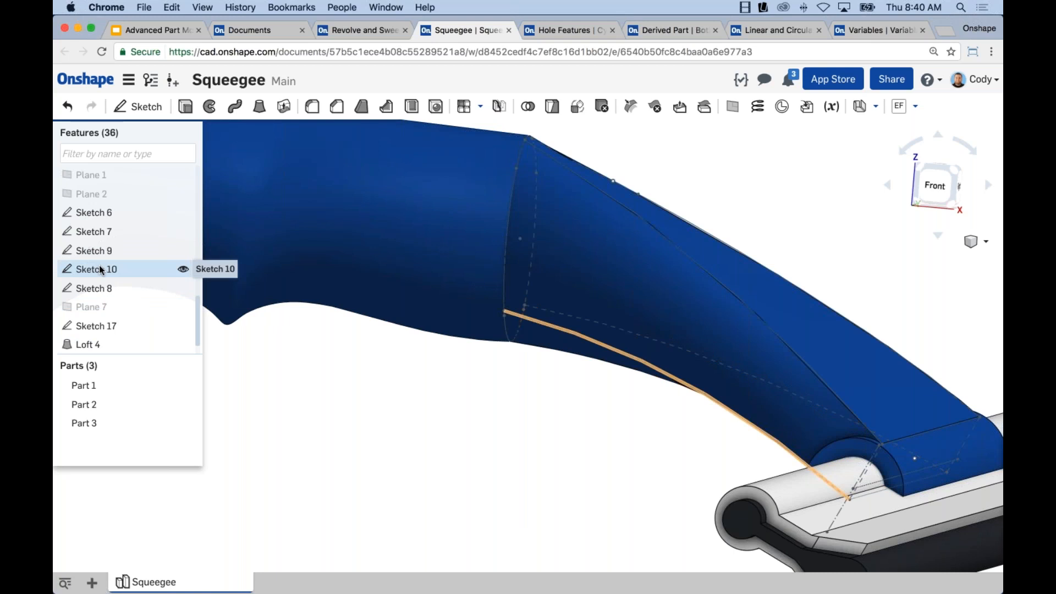
# Step: Reopen Sketch 10 with the final model shown and move up the guide curve's control point nearest the handle
pyautogui.rightClick(99, 267)
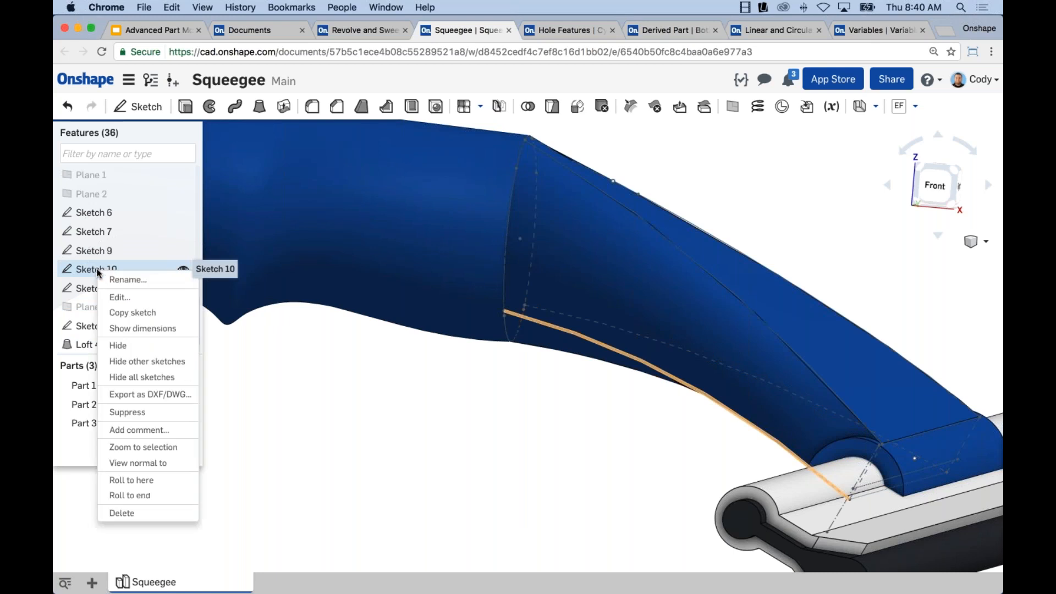
pyautogui.click(121, 302)
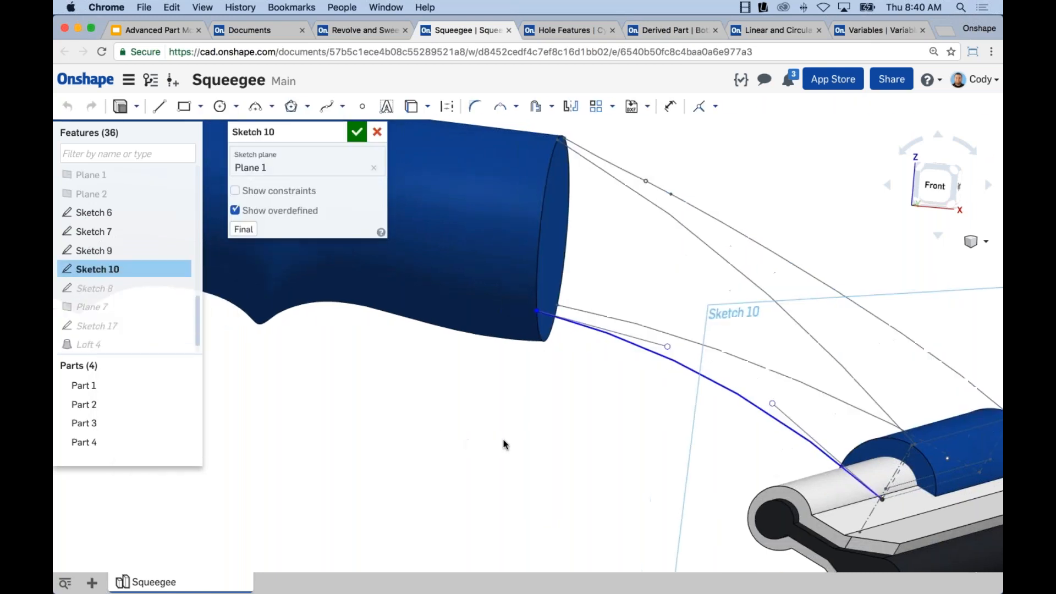
pyautogui.click(243, 229)
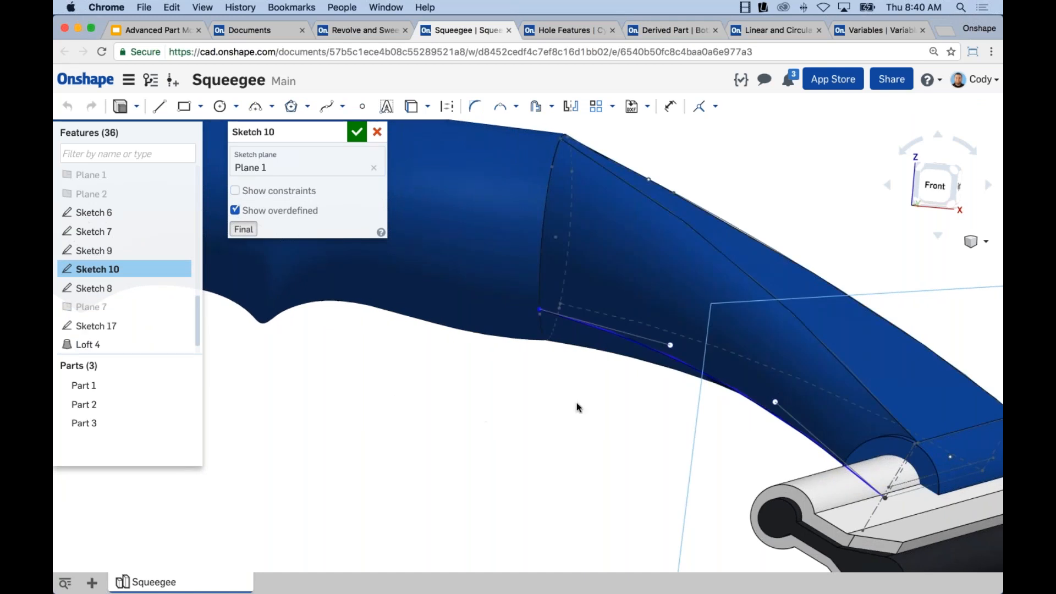
pyautogui.moveTo(616, 435); pyautogui.dragTo(635, 436, button='right')
pyautogui.scroll(1, 681, 390)
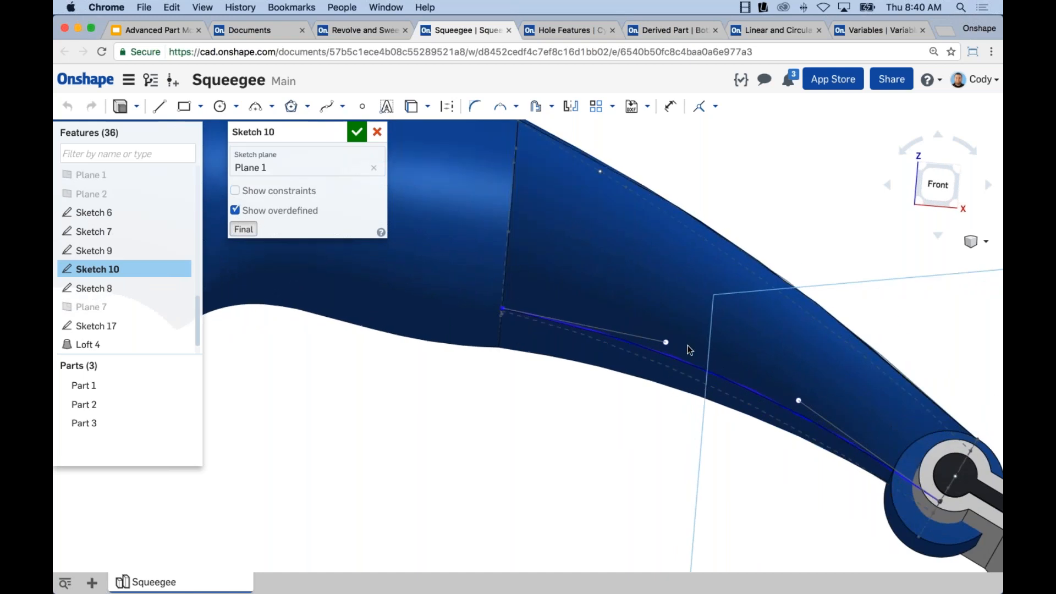
pyautogui.moveTo(667, 342); pyautogui.dragTo(668, 331)
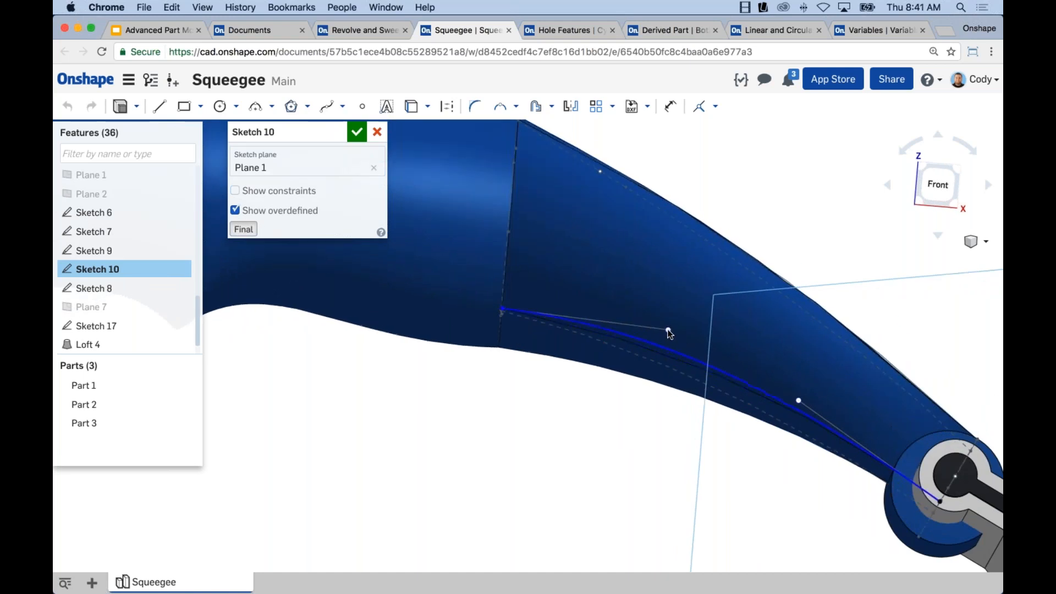
# Step: Move the guide curve's control point nearest the blade holder, examine the neck, and discard the Sketch 10 edits
pyautogui.moveTo(667, 371); pyautogui.dragTo(662, 381, button='right')
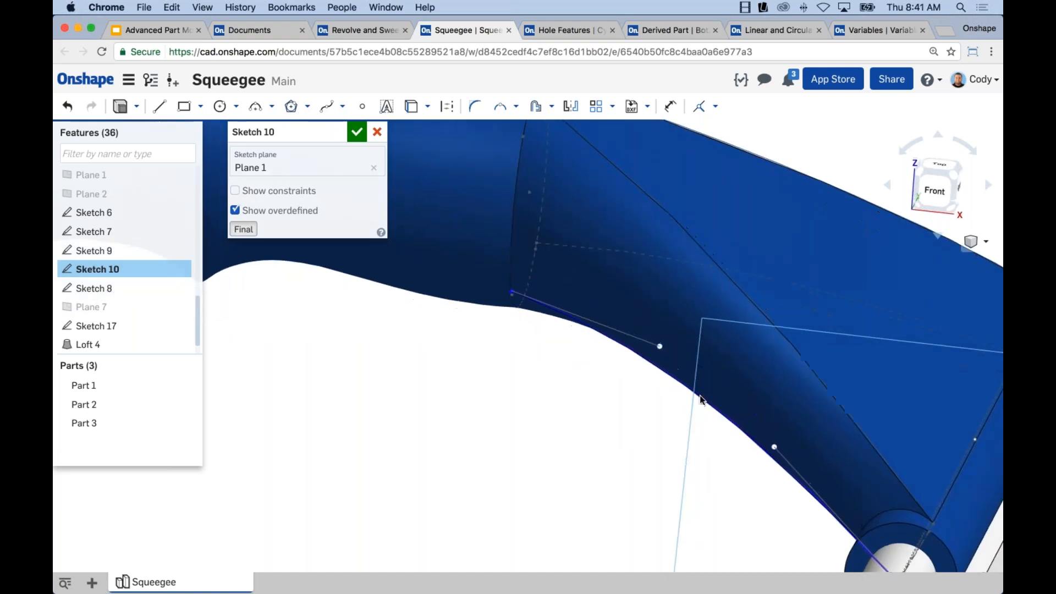
pyautogui.moveTo(774, 448); pyautogui.dragTo(779, 442)
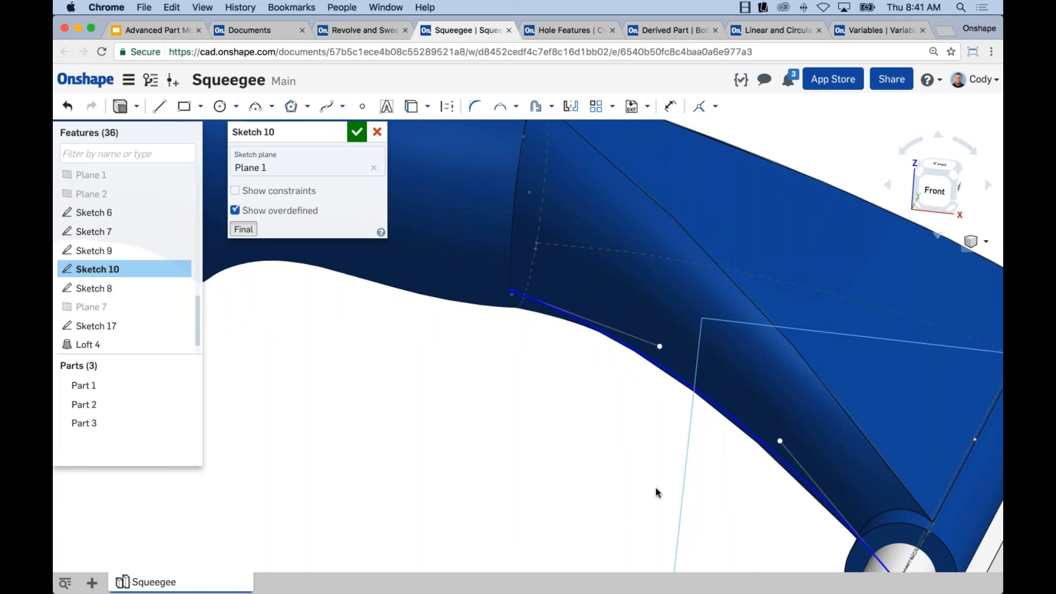
pyautogui.scroll(-2, 650, 484)
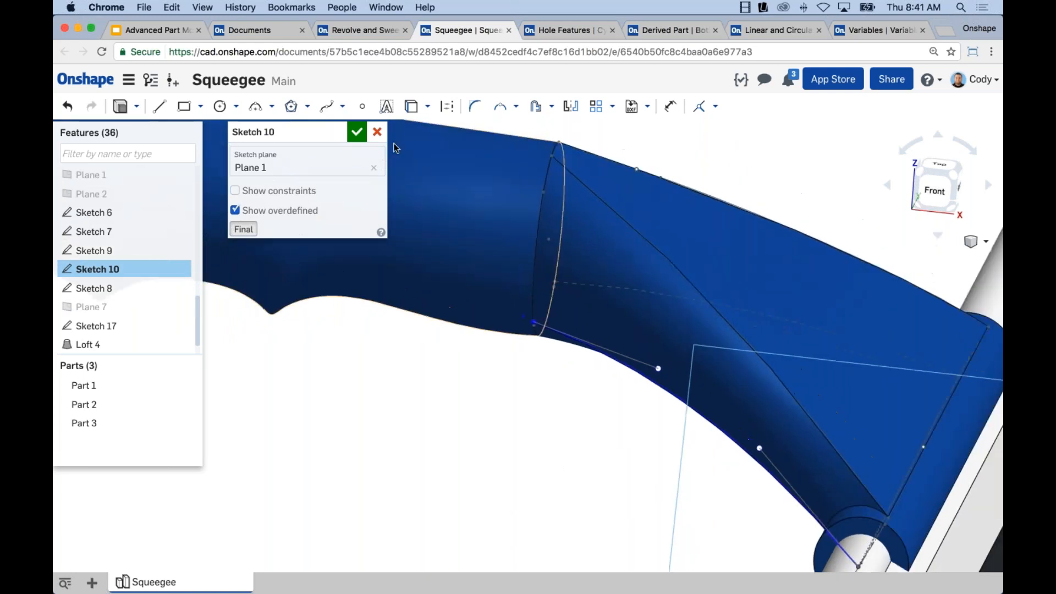
pyautogui.moveTo(570, 514)
pyautogui.mouseDown(button='right')
pyautogui.moveTo(589, 487)
pyautogui.moveTo(561, 505)
pyautogui.mouseUp(button='right')
pyautogui.scroll(-1, 574, 491)
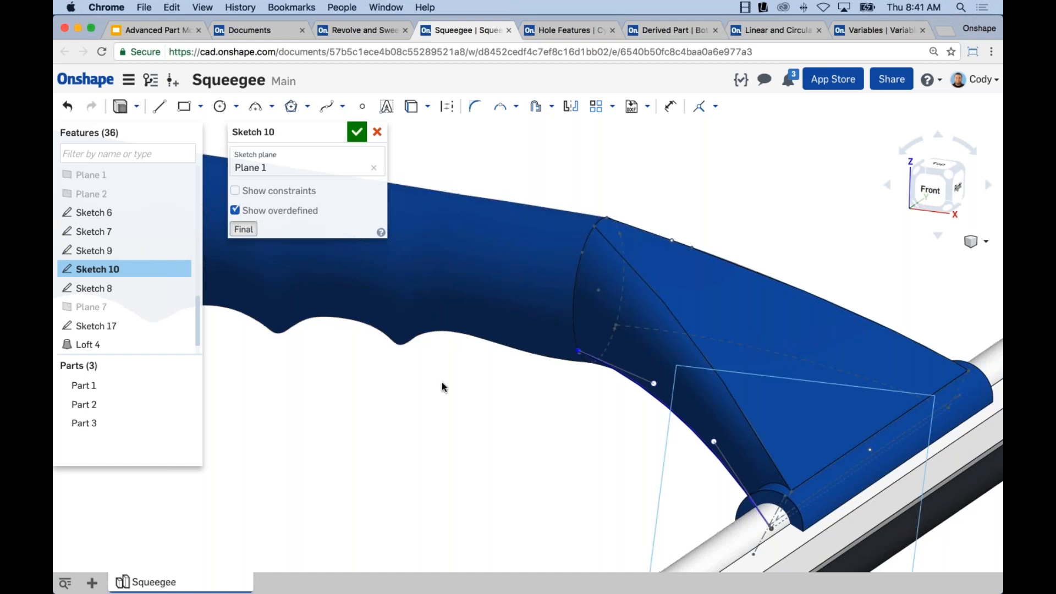
pyautogui.scroll(-3, 511, 412)
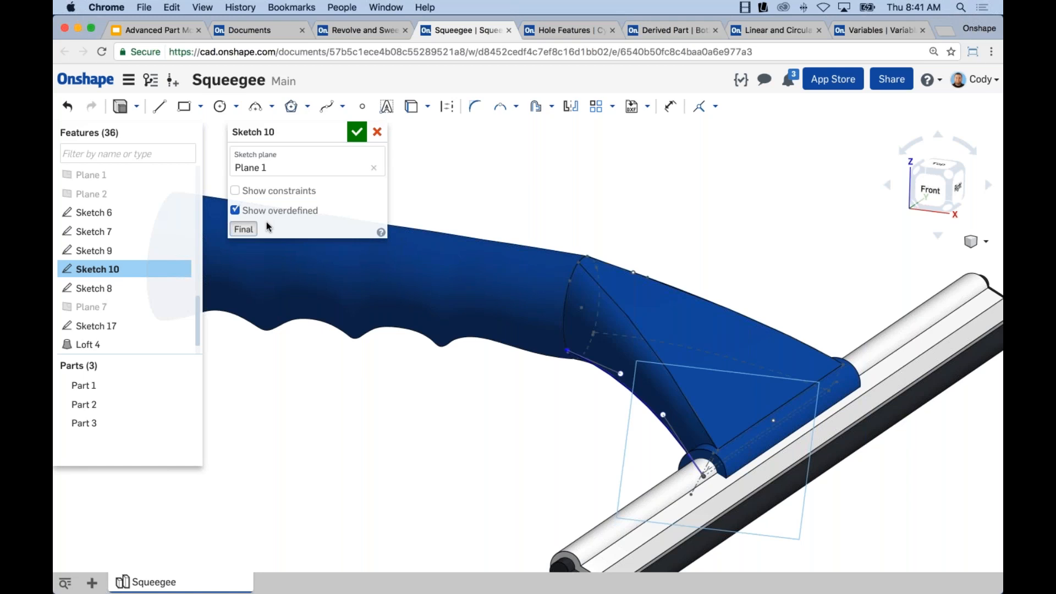
pyautogui.click(377, 133)
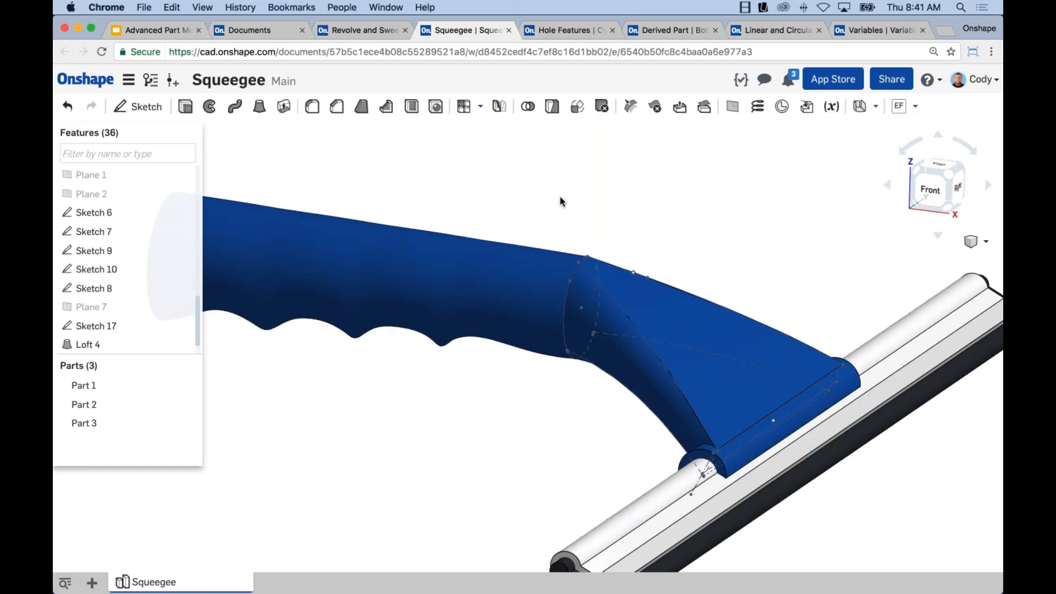
# Step: Open Plane 1 to examine the three points from Sketch 16 and Sketch 5 that define it, and close it
pyautogui.moveTo(595, 199); pyautogui.dragTo(605, 215, button='right')
pyautogui.scroll(-3, 659, 259)
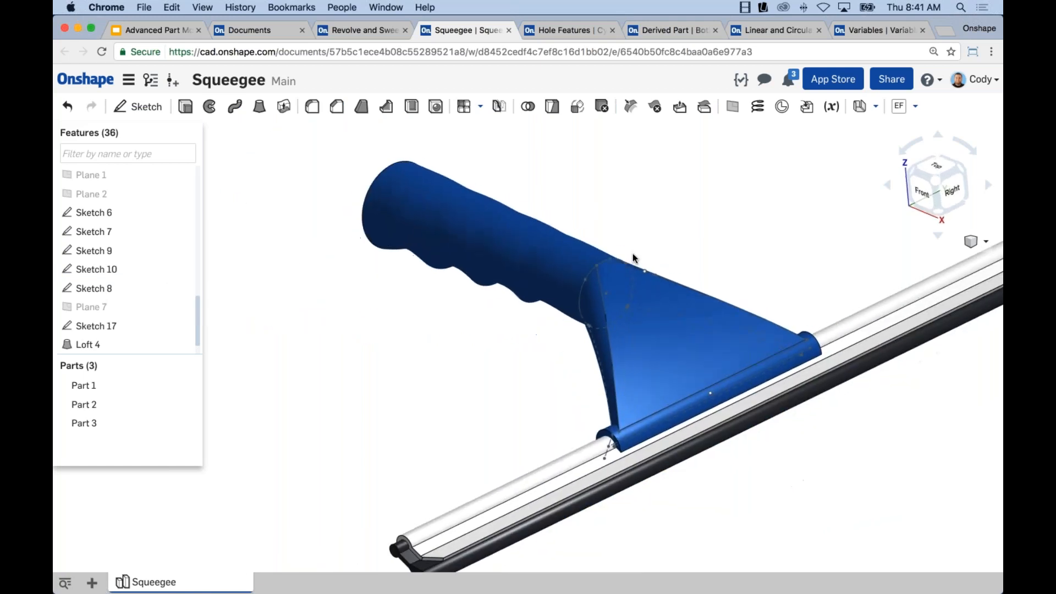
pyautogui.click(115, 193)
pyautogui.keyDown('shift'); pyautogui.click(126, 174); pyautogui.keyUp('shift')
pyautogui.moveTo(314, 389); pyautogui.dragTo(267, 312, button='right')
pyautogui.click(267, 313)
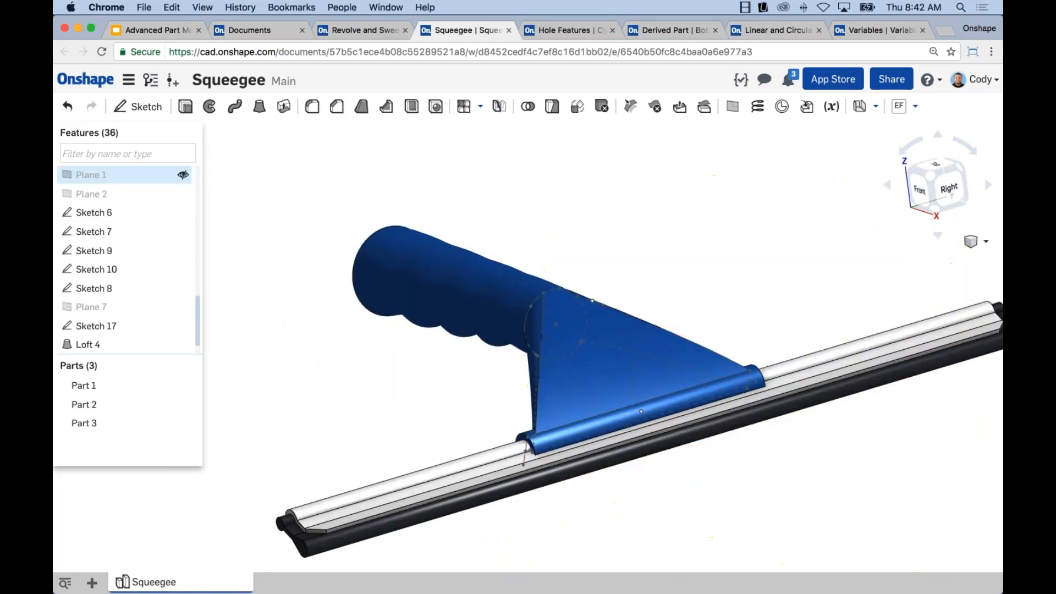
pyautogui.rightClick(138, 175)
pyautogui.click(162, 204)
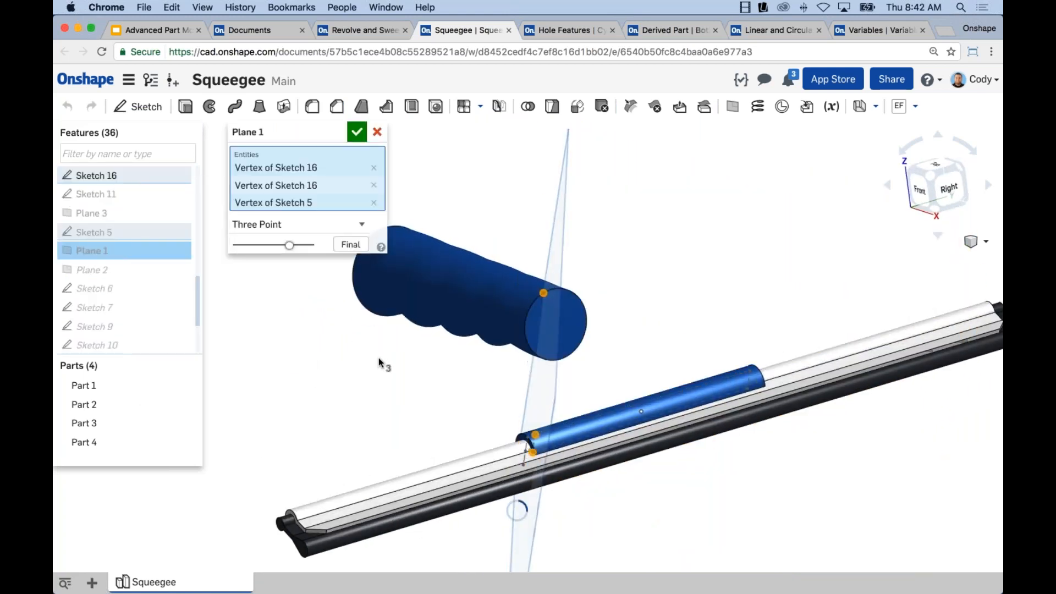
pyautogui.moveTo(385, 364); pyautogui.dragTo(513, 301, button='right')
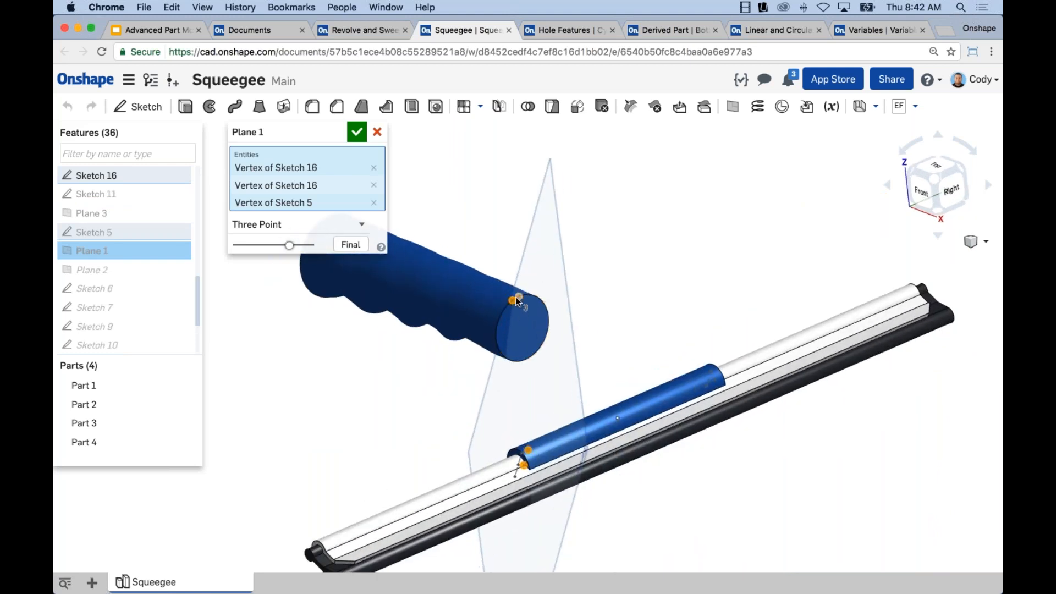
pyautogui.scroll(3, 534, 458)
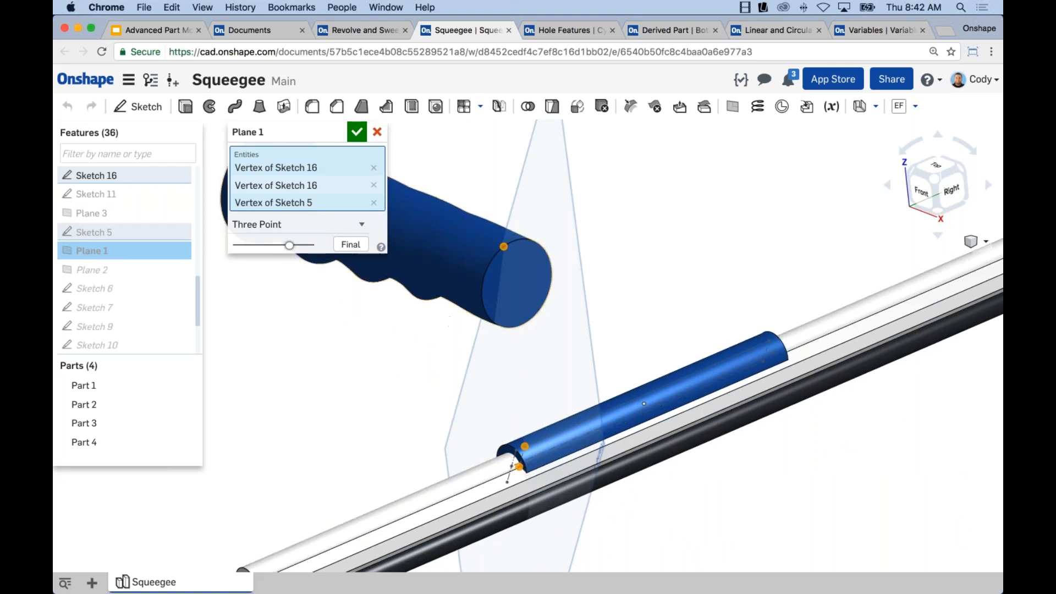
pyautogui.click(358, 135)
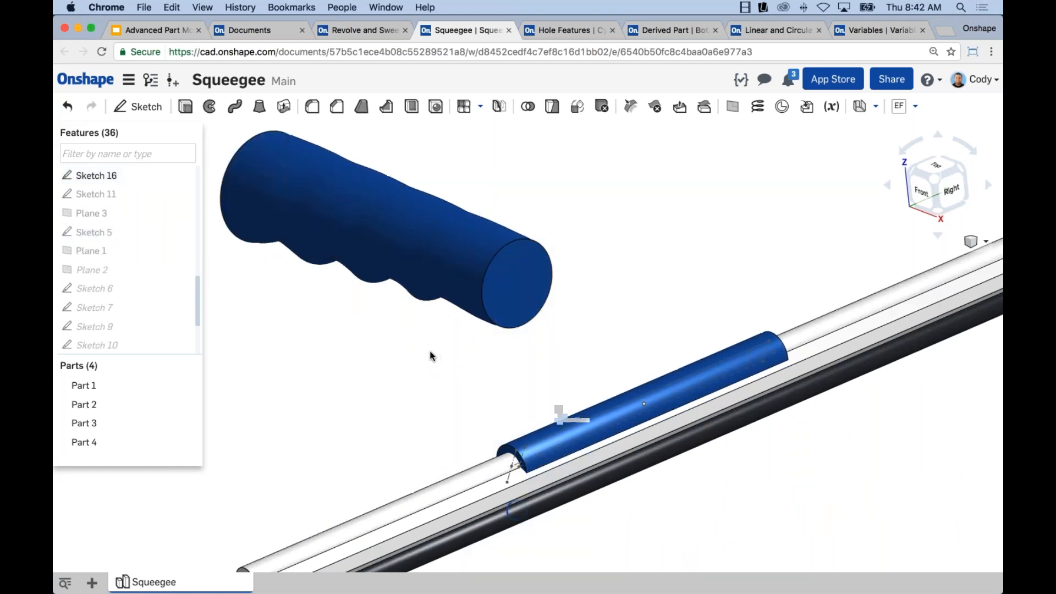
pyautogui.moveTo(416, 351); pyautogui.dragTo(414, 353, button='right')
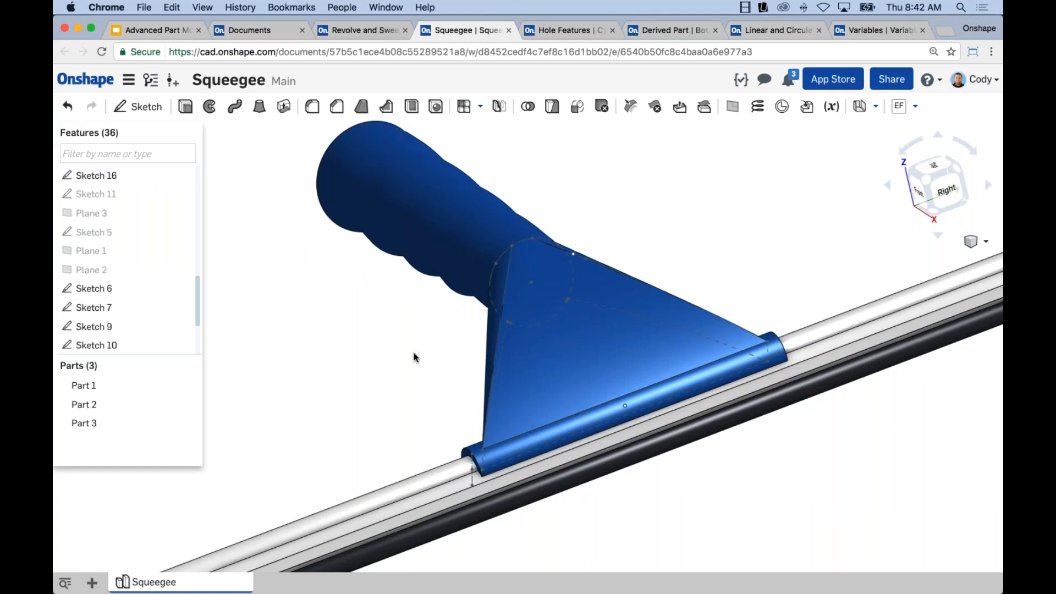
pyautogui.scroll(-5, 415, 355)
pyautogui.moveTo(407, 359); pyautogui.dragTo(432, 364, button='right')
pyautogui.scroll(6, 431, 352)
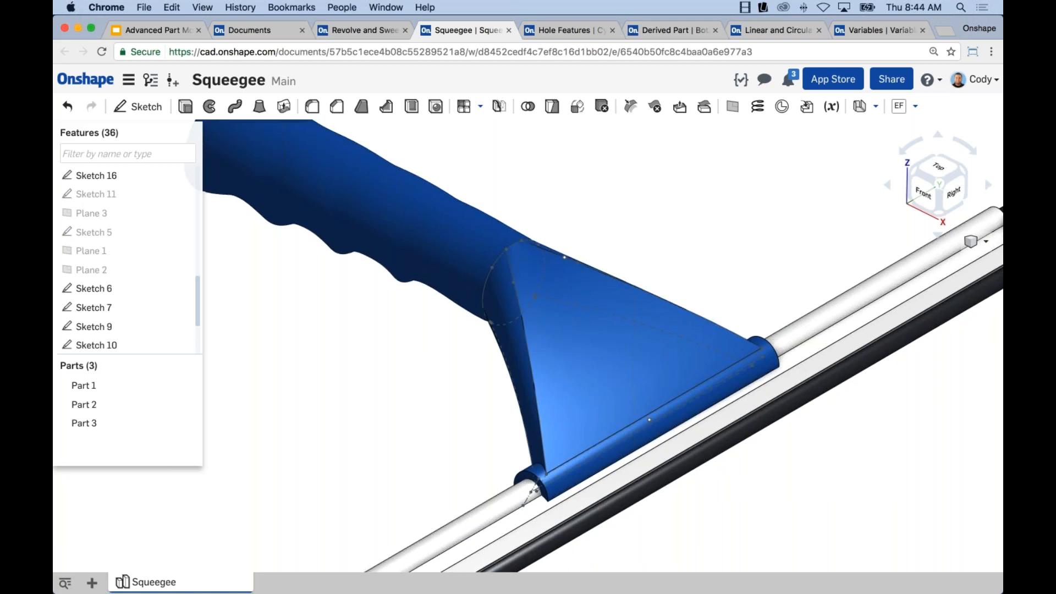
pyautogui.hotkey('ctrl', 'Up')
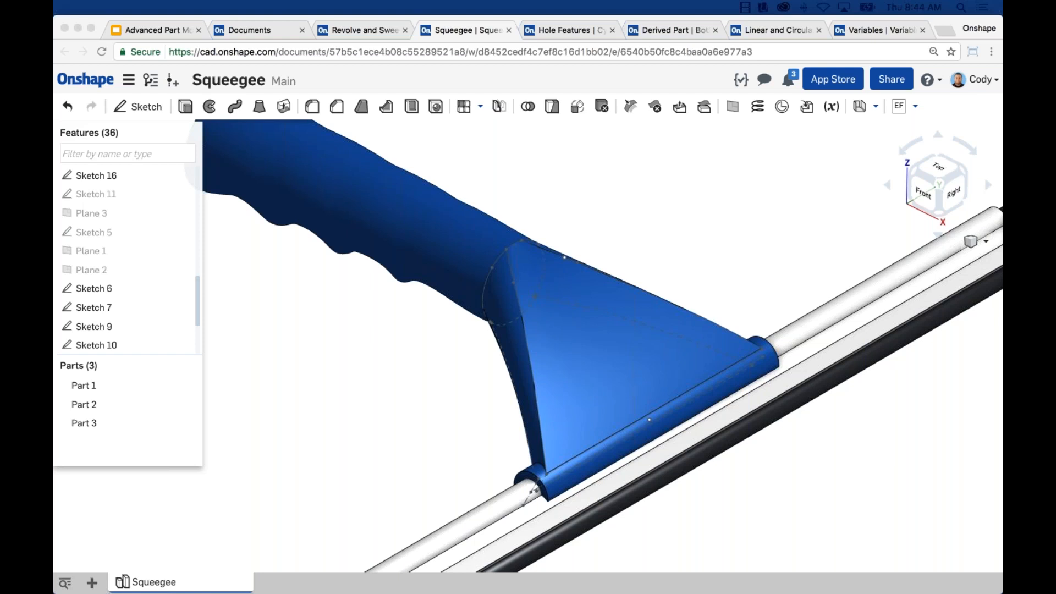
pyautogui.scroll(-5, 677, 221)
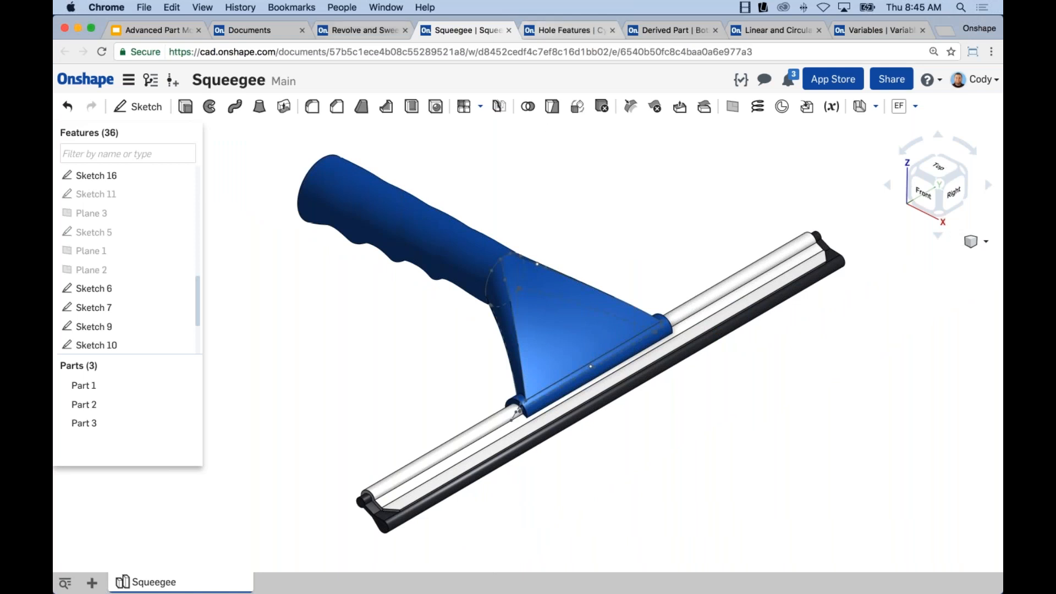
# Step: Switch to the Google Slides presentation, show the Advanced Topics slide, and return to the Squeegee document
pyautogui.click(177, 31)
pyautogui.click(151, 338)
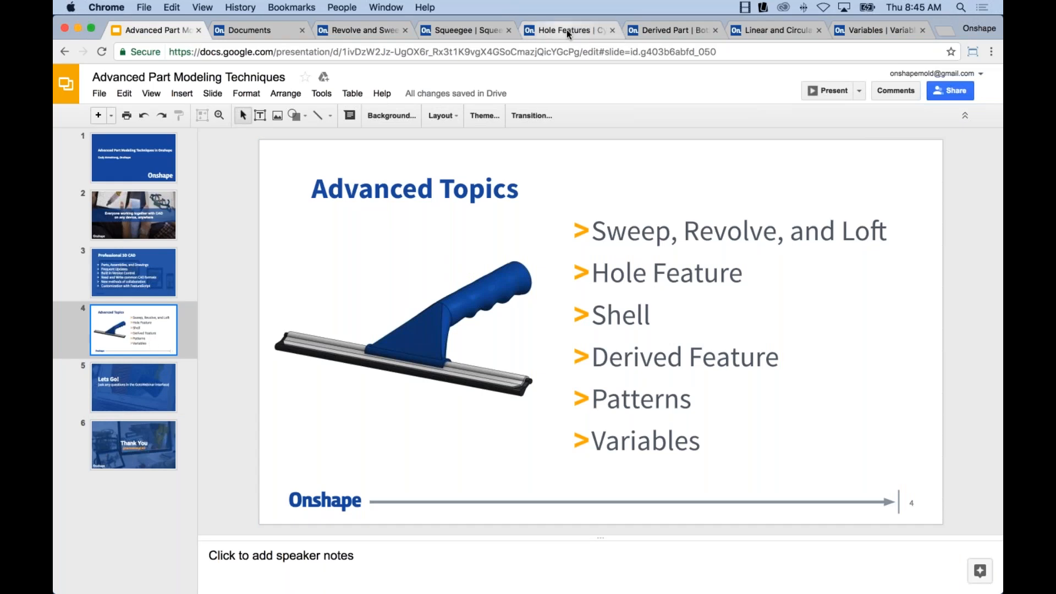
pyautogui.click(481, 32)
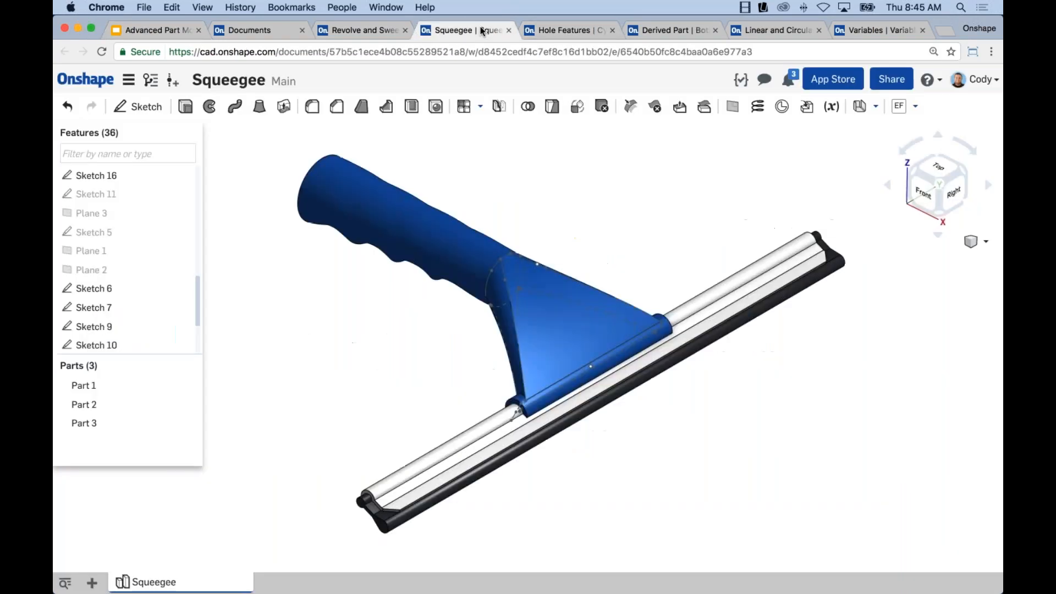
# Step: Start a Shell feature, try its Hollow option on Part 1, and turn Hollow back off
pyautogui.moveTo(648, 235); pyautogui.dragTo(424, 253, button='right')
pyautogui.moveTo(362, 298); pyautogui.dragTo(405, 268, button='right')
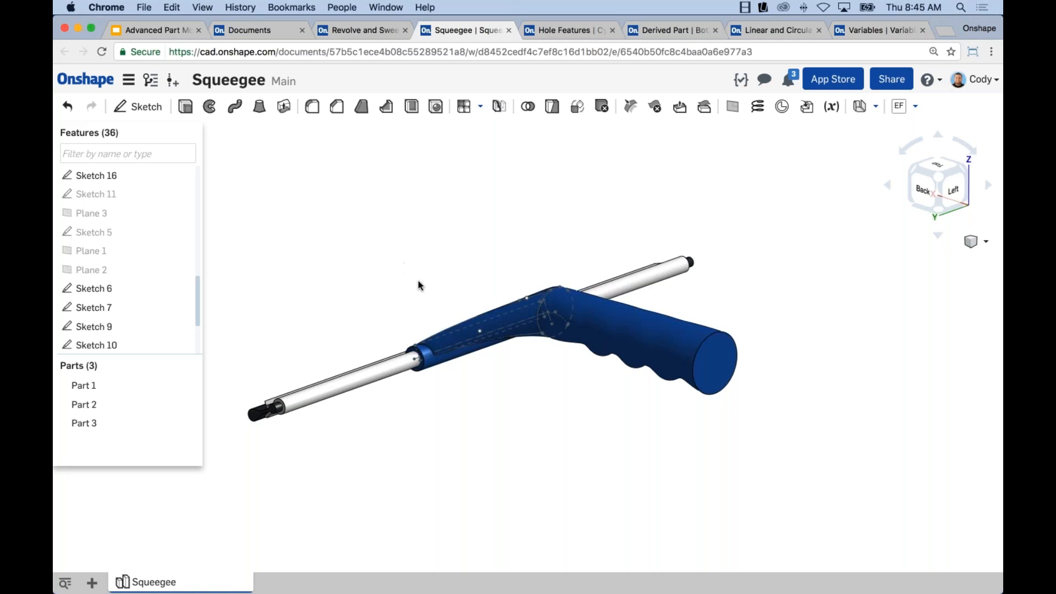
pyautogui.moveTo(460, 250); pyautogui.dragTo(460, 237, button='middle')
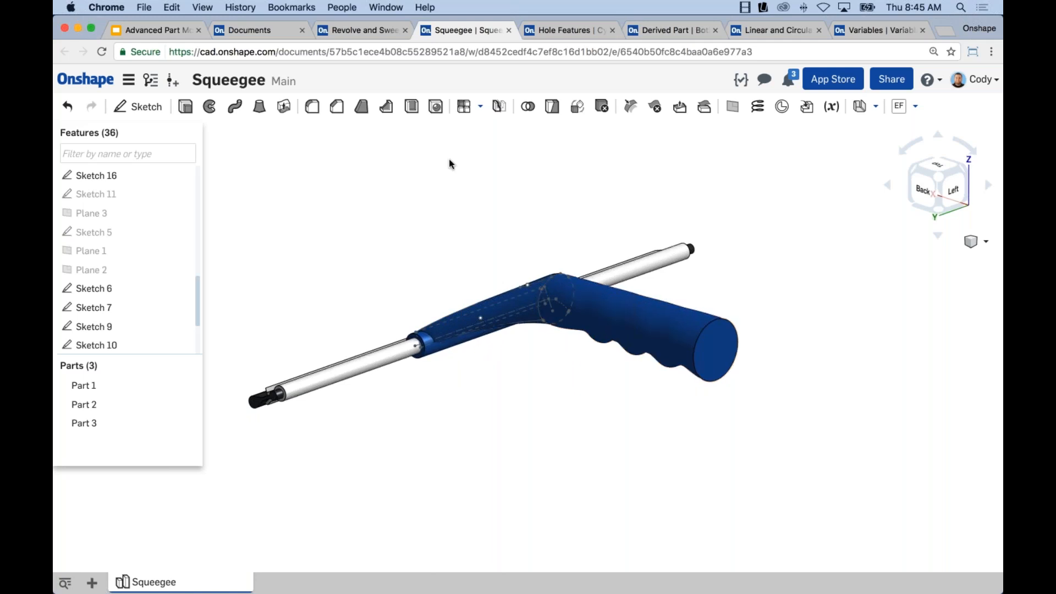
pyautogui.click(413, 107)
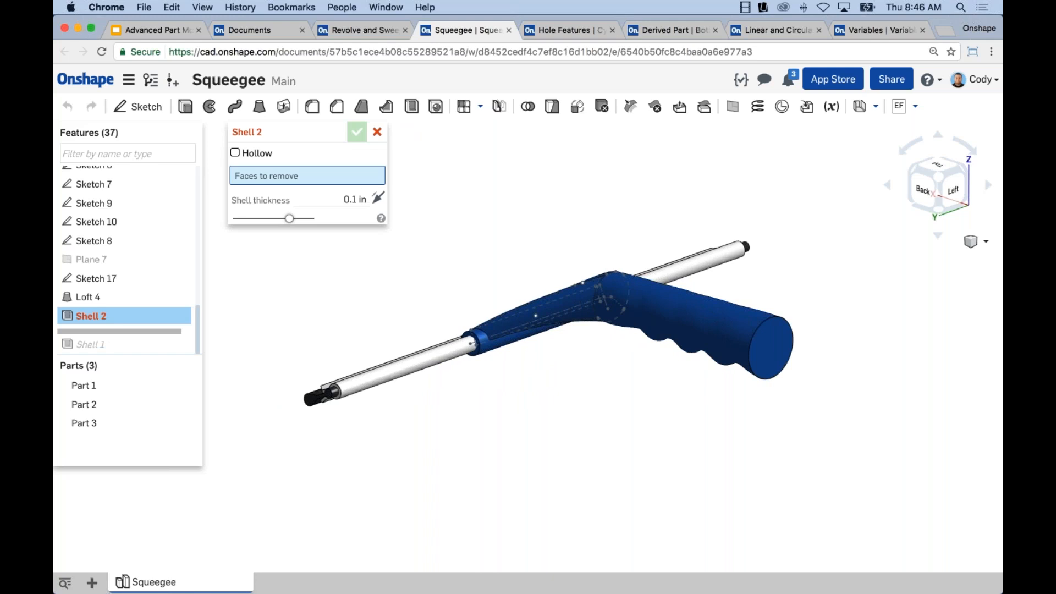
pyautogui.click(235, 153)
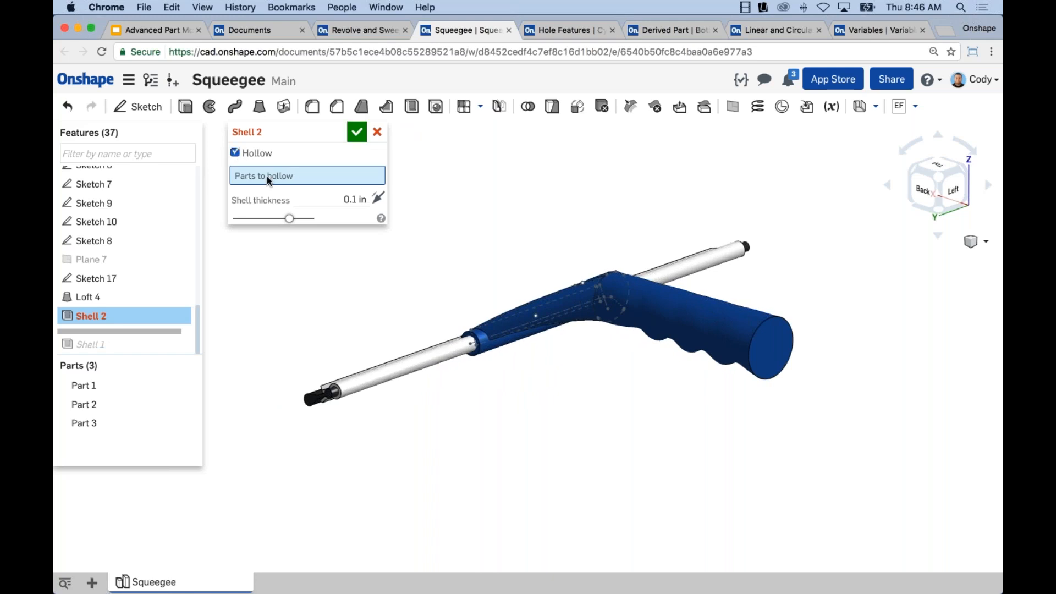
pyautogui.click(729, 328)
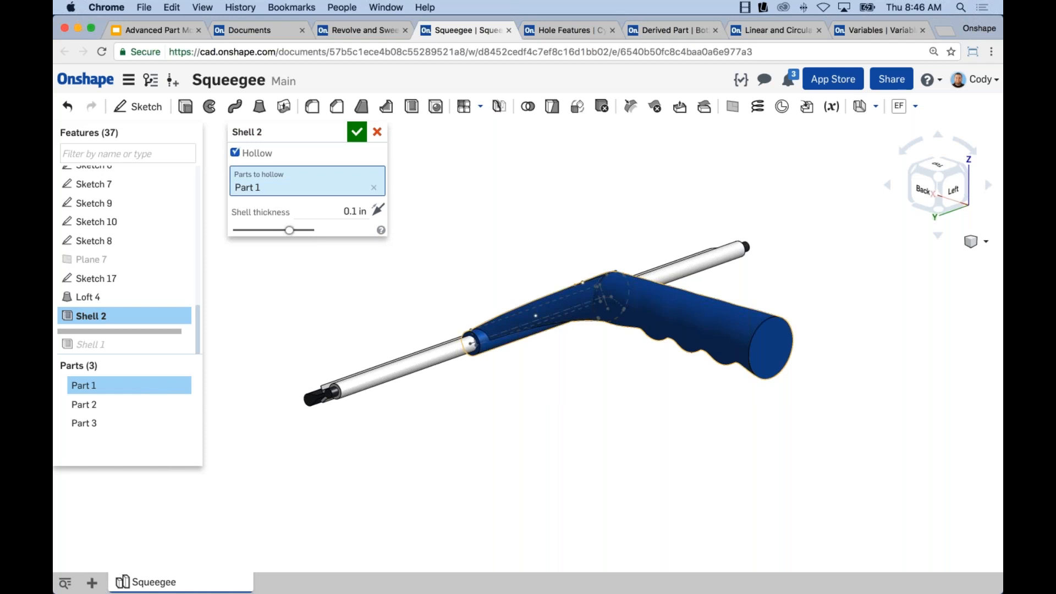
pyautogui.click(235, 153)
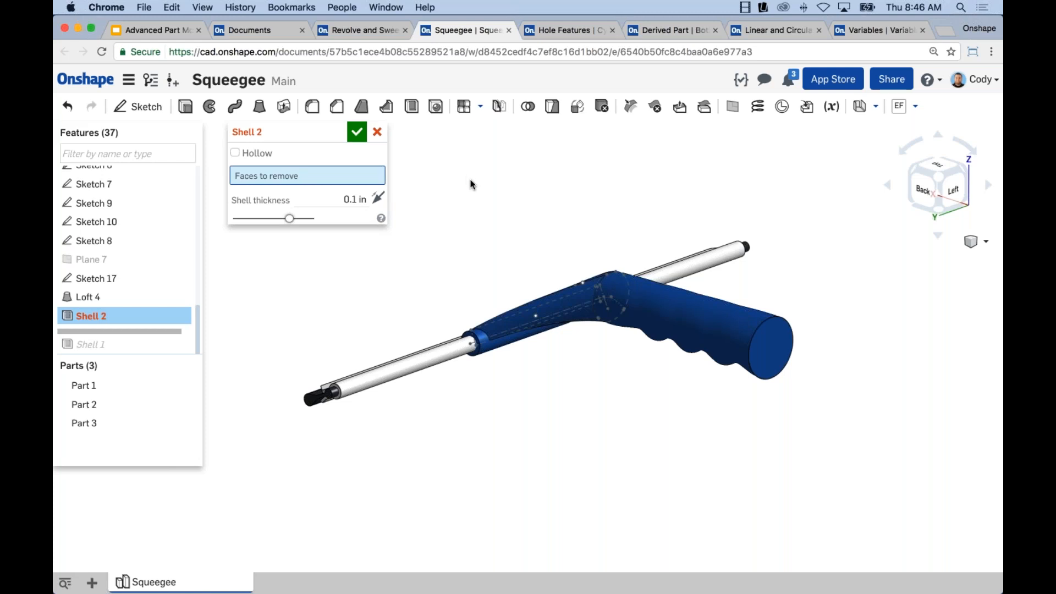
# Step: Shell the squeegee body with a 0.1 in thickness by removing the handle's end face, and examine the hollow interior
pyautogui.moveTo(470, 179); pyautogui.dragTo(469, 186, button='right')
pyautogui.scroll(5, 755, 360)
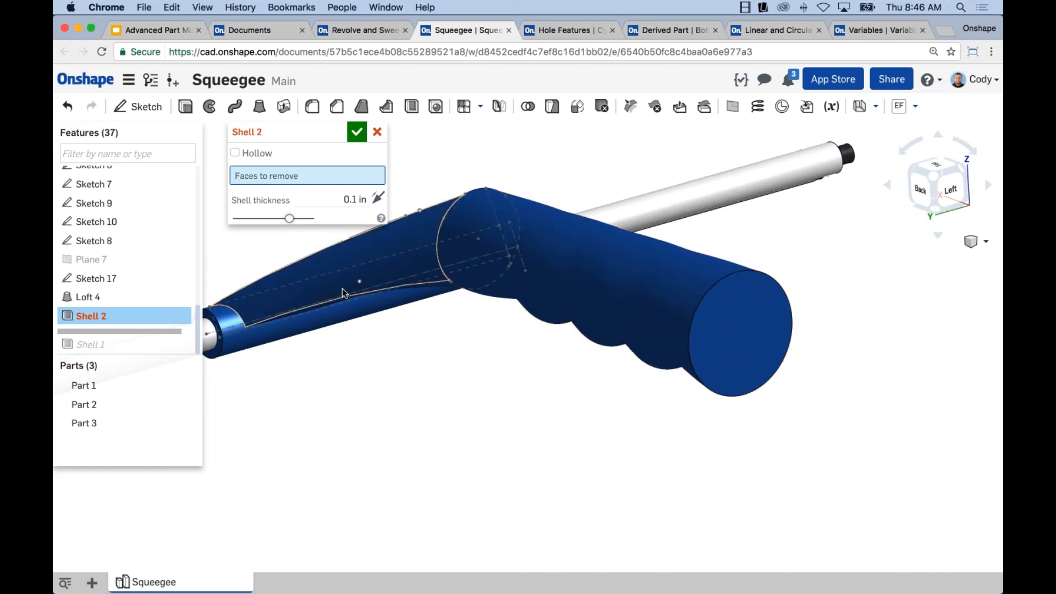
pyautogui.click(759, 337)
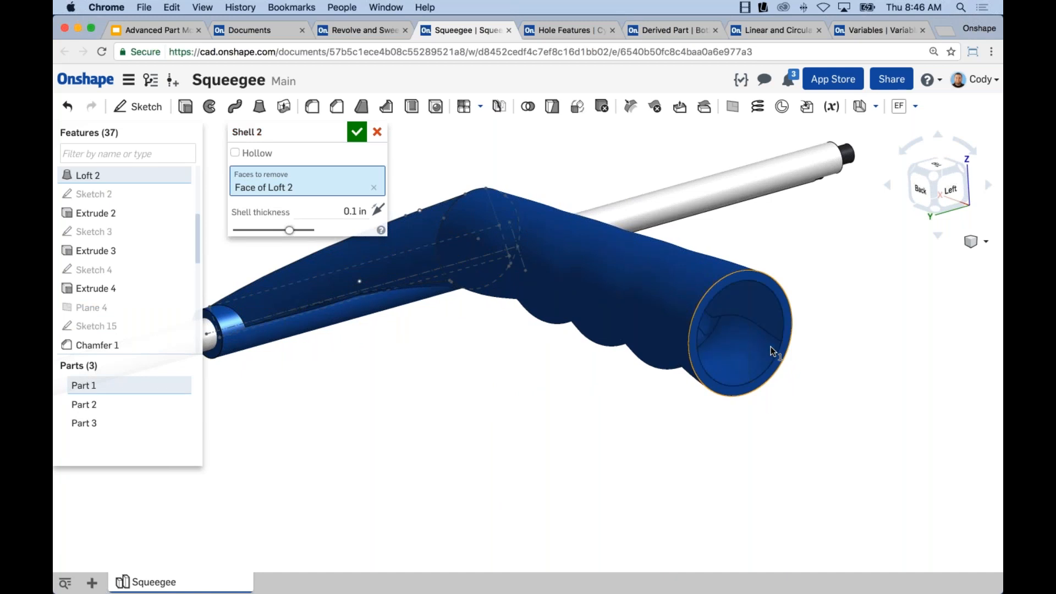
pyautogui.press('n')
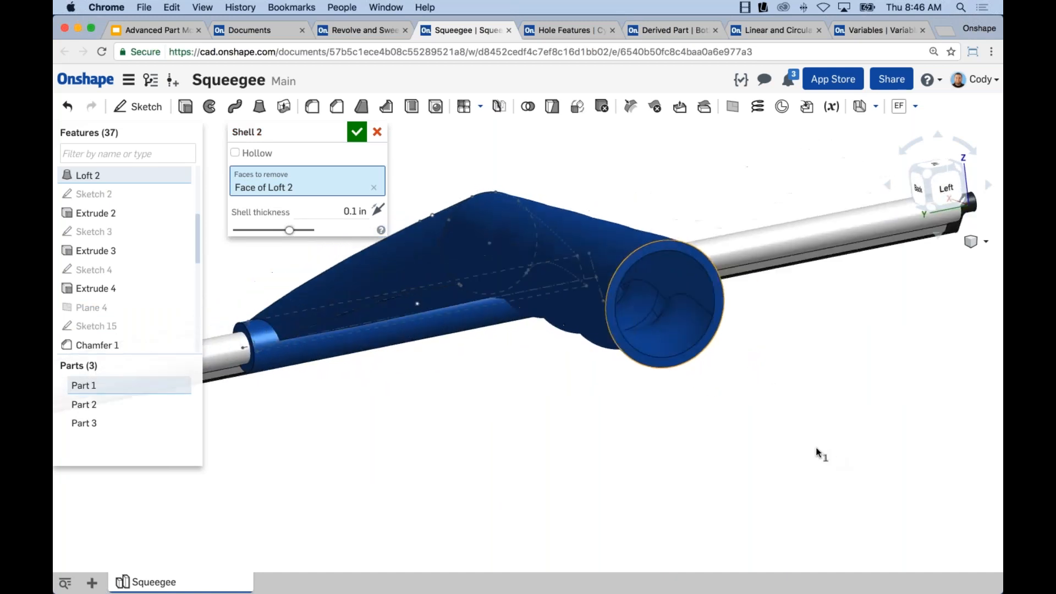
pyautogui.press('Left')
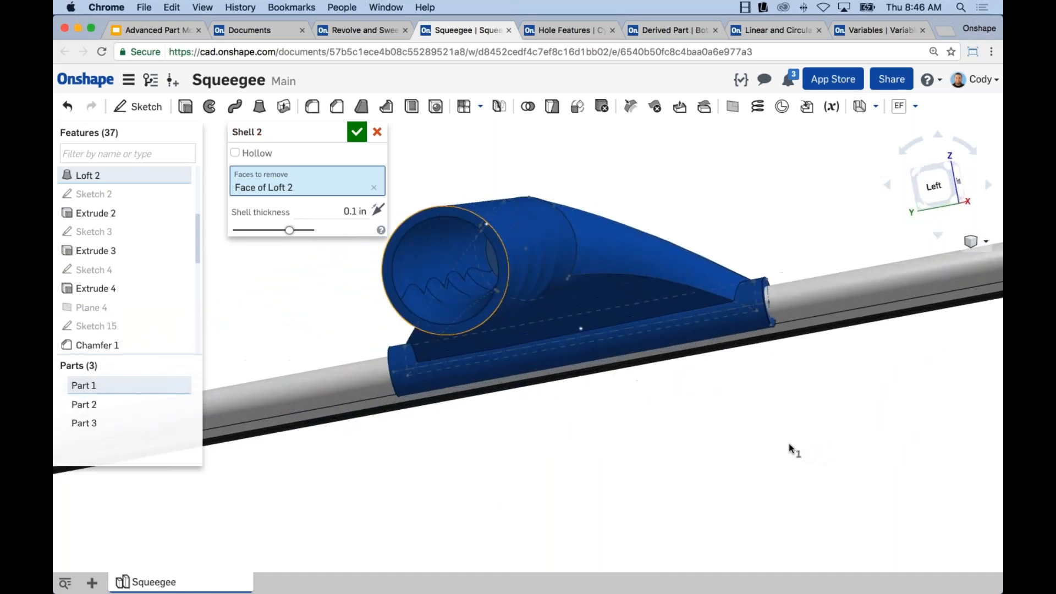
pyautogui.press('Left')
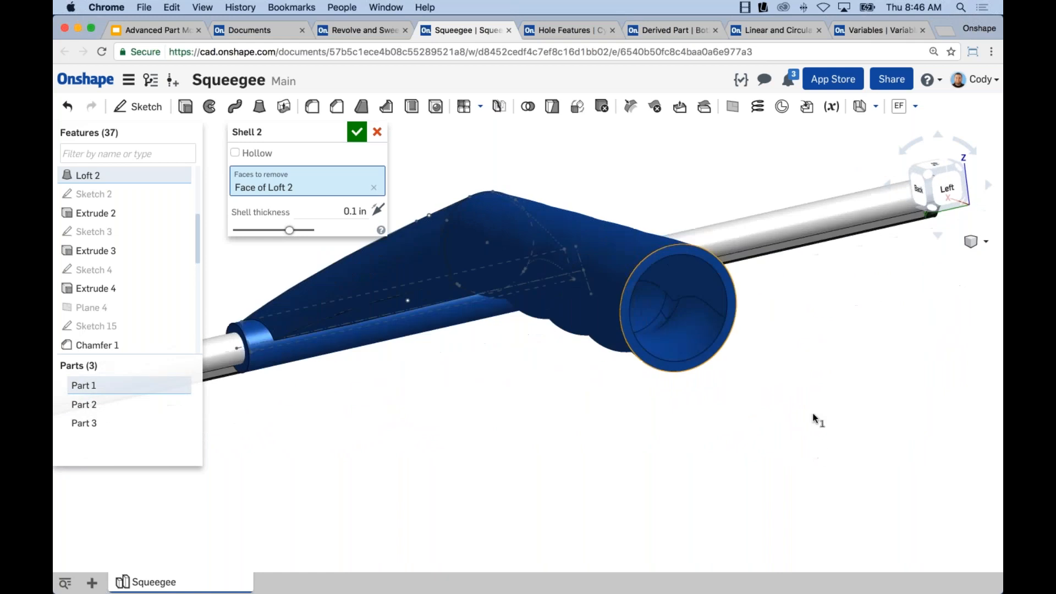
pyautogui.scroll(5, 683, 303)
pyautogui.moveTo(682, 324); pyautogui.dragTo(831, 423, button='right')
pyautogui.scroll(-2, 734, 371)
pyautogui.scroll(-2, 825, 423)
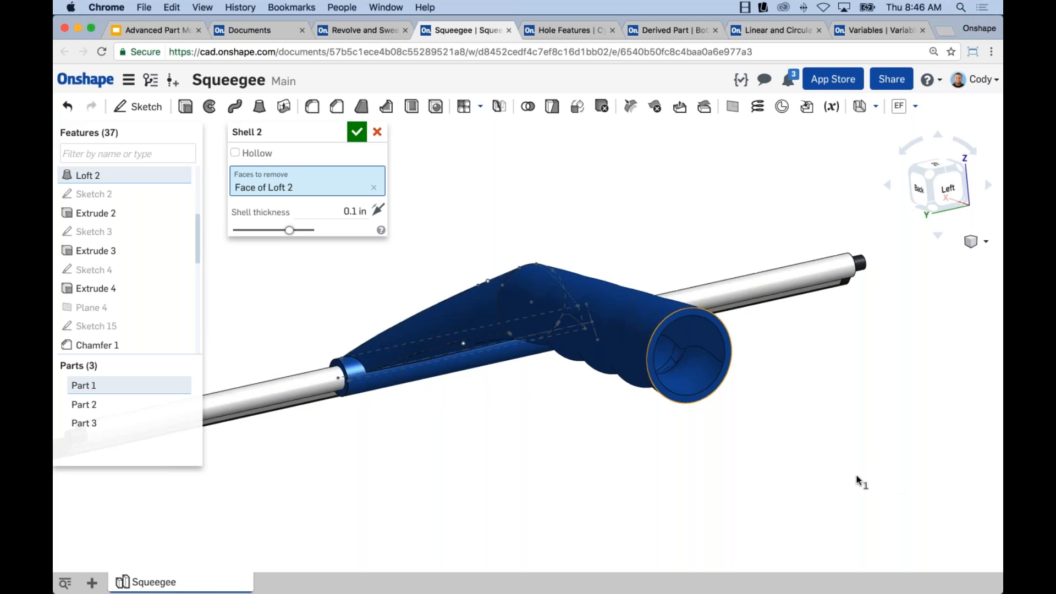
pyautogui.scroll(-2, 850, 473)
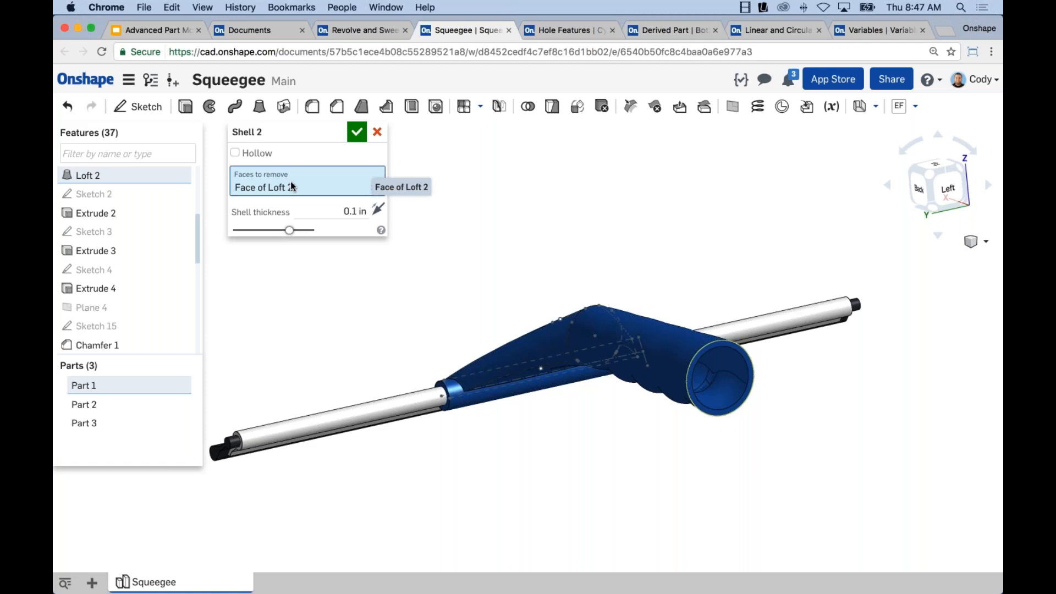
pyautogui.click(358, 133)
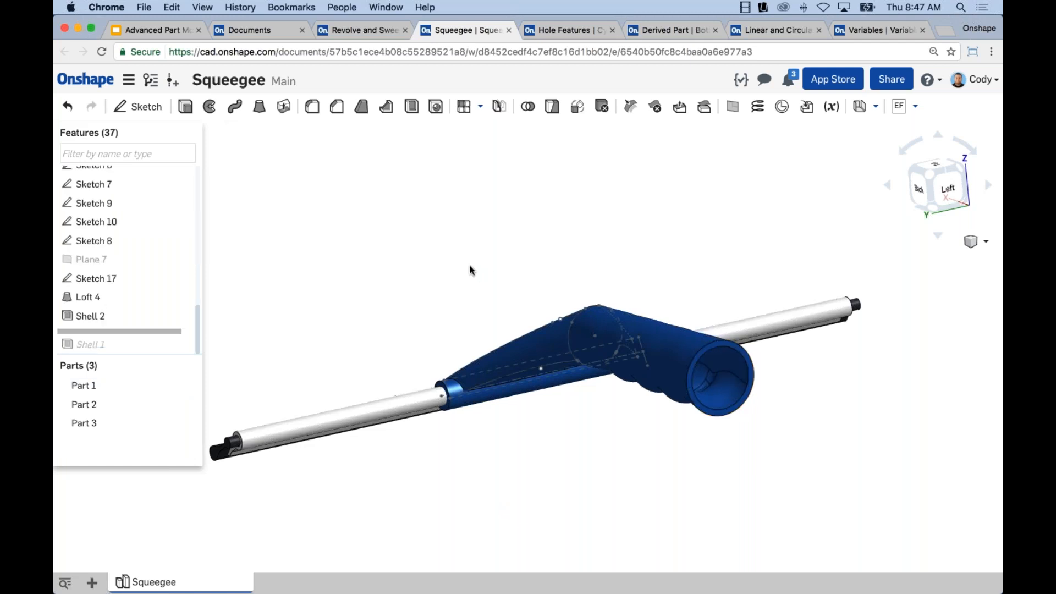
pyautogui.moveTo(464, 266); pyautogui.dragTo(575, 259, button='right')
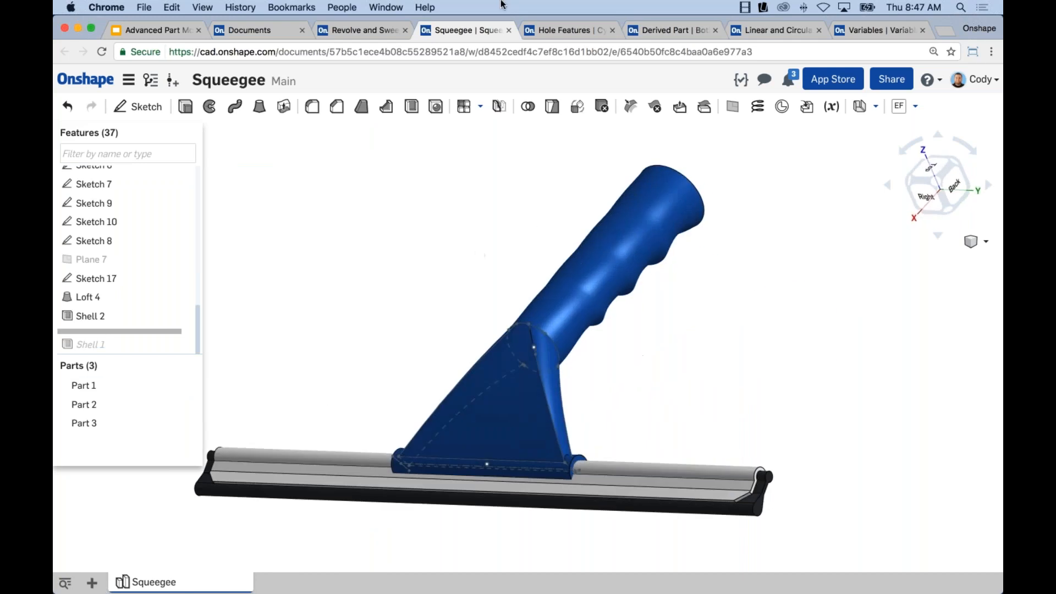
# Step: Switch to the Hole Features document and view the cylinder part from its conical, bolt-hole side
pyautogui.click(541, 31)
pyautogui.press('super+r')
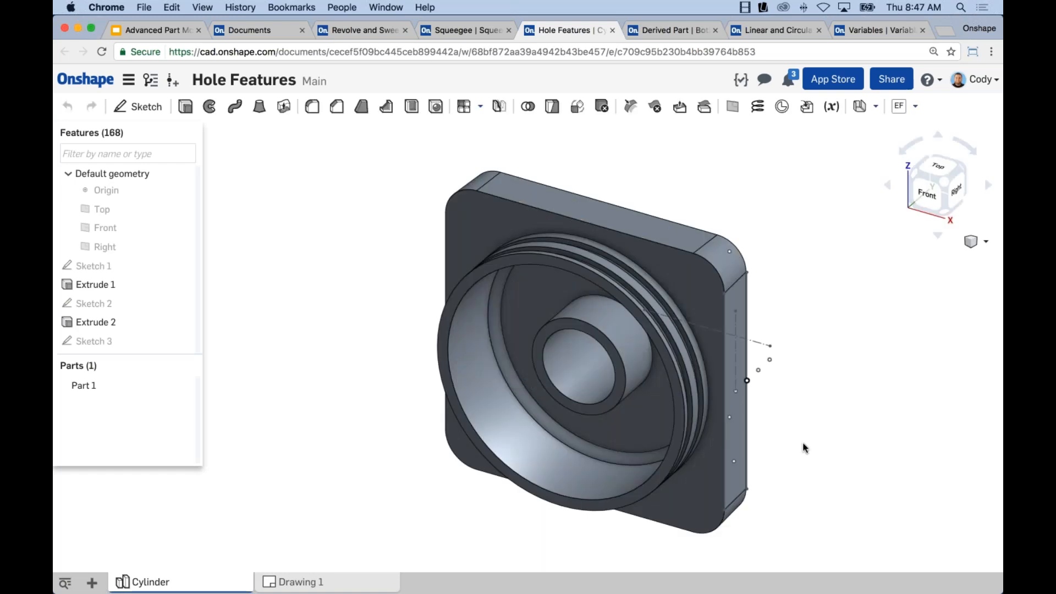
pyautogui.moveTo(805, 426); pyautogui.dragTo(750, 324, button='right')
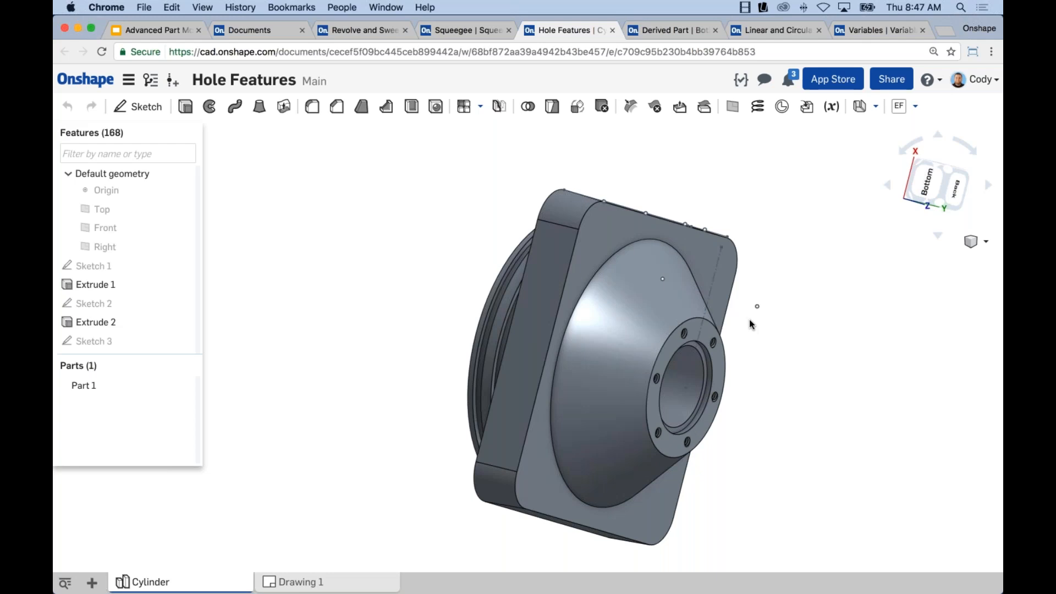
pyautogui.moveTo(749, 319); pyautogui.dragTo(731, 352, button='right')
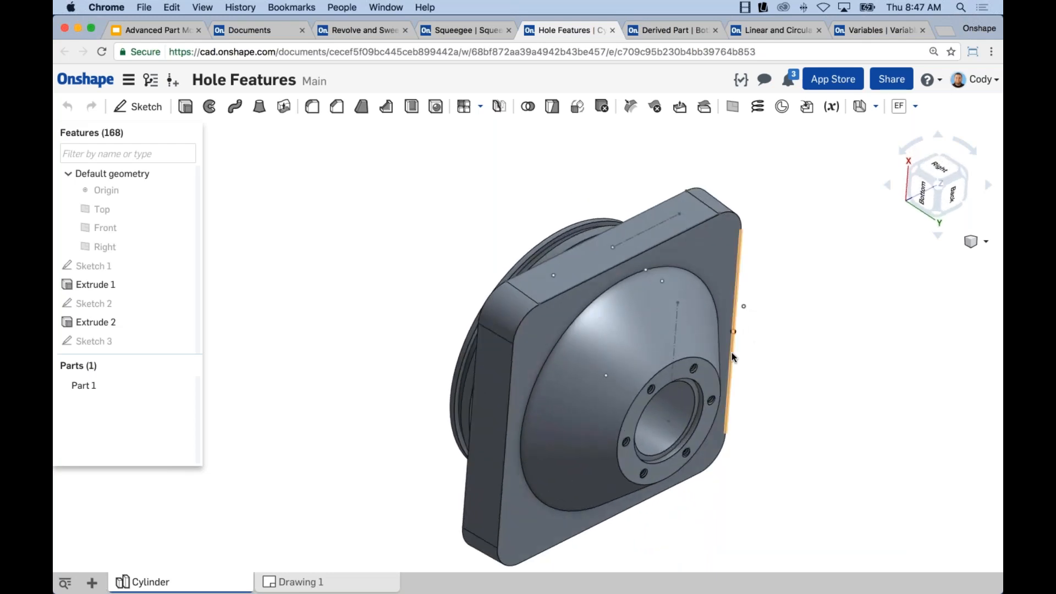
pyautogui.moveTo(724, 355); pyautogui.dragTo(697, 348, button='middle')
pyautogui.scroll(2, 663, 292)
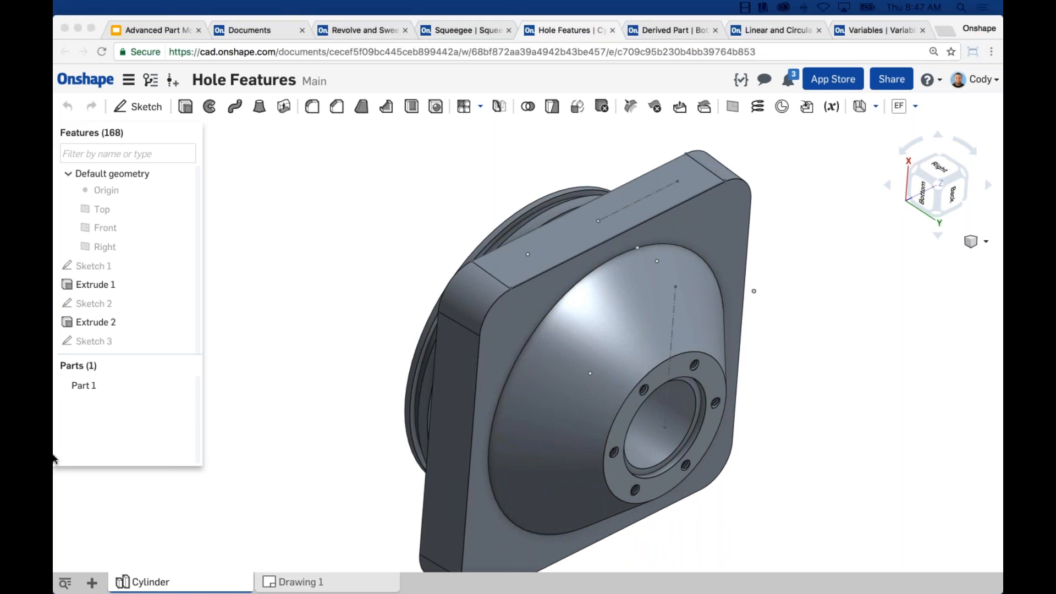
pyautogui.click(474, 207)
pyautogui.scroll(-3, 474, 206)
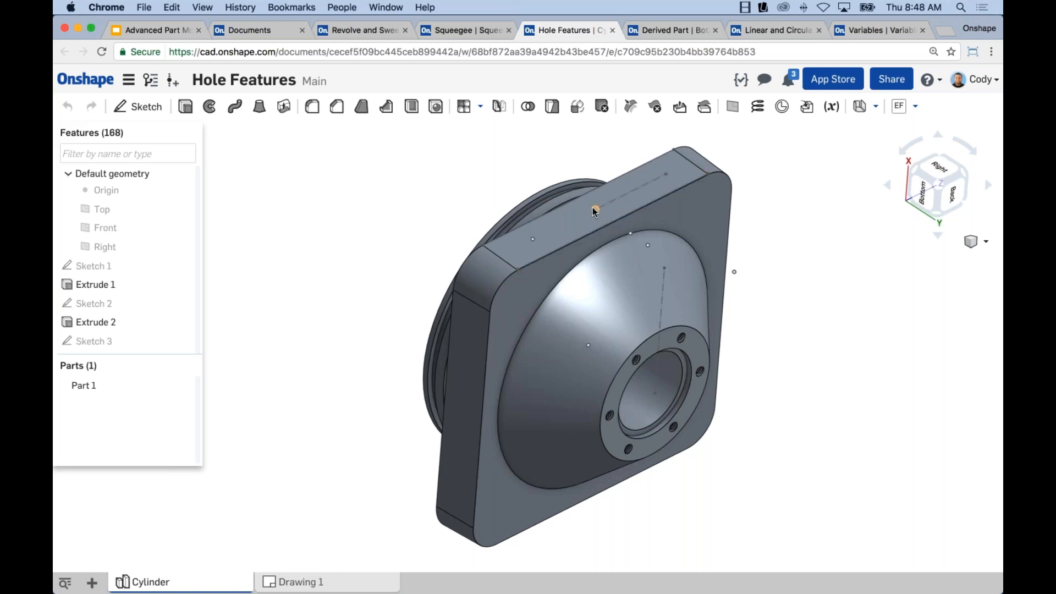
# Step: Highlight Sketch 63 near the end of the feature list and examine its points on the part
pyautogui.scroll(-10, 157, 308)
pyautogui.scroll(-15, 156, 327)
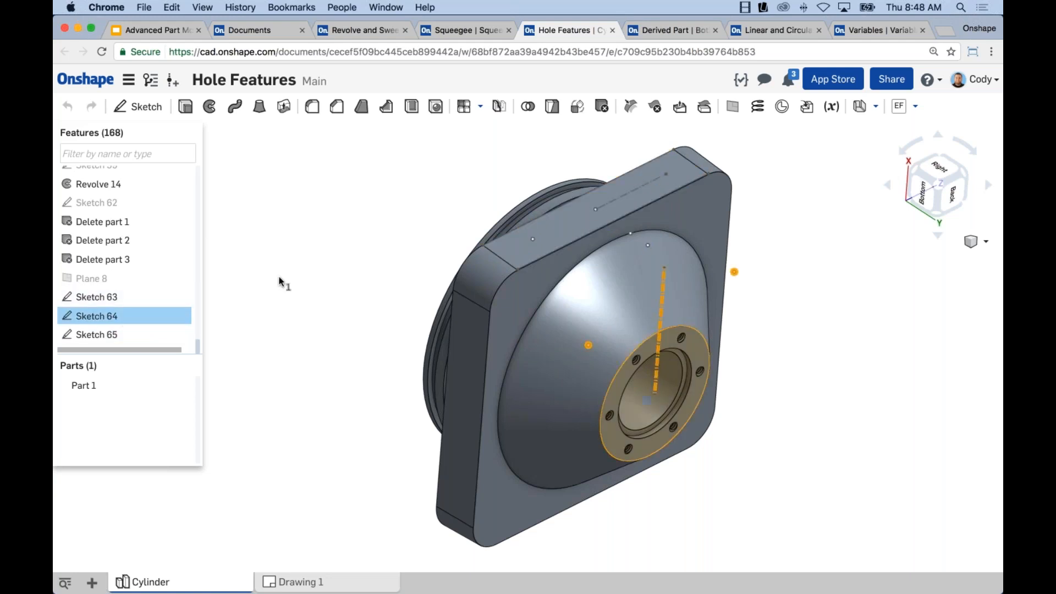
pyautogui.click(114, 301)
pyautogui.moveTo(346, 242)
pyautogui.mouseDown(button='right')
pyautogui.moveTo(375, 204)
pyautogui.moveTo(349, 233)
pyautogui.moveTo(595, 202)
pyautogui.mouseUp(button='right')
pyautogui.scroll(2, 586, 207)
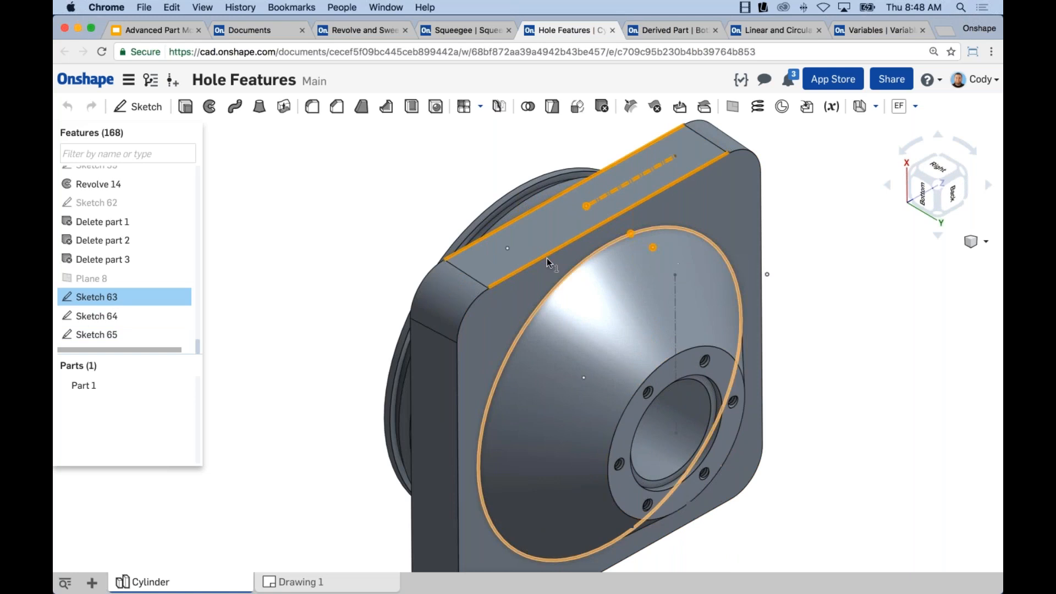
pyautogui.click(269, 156)
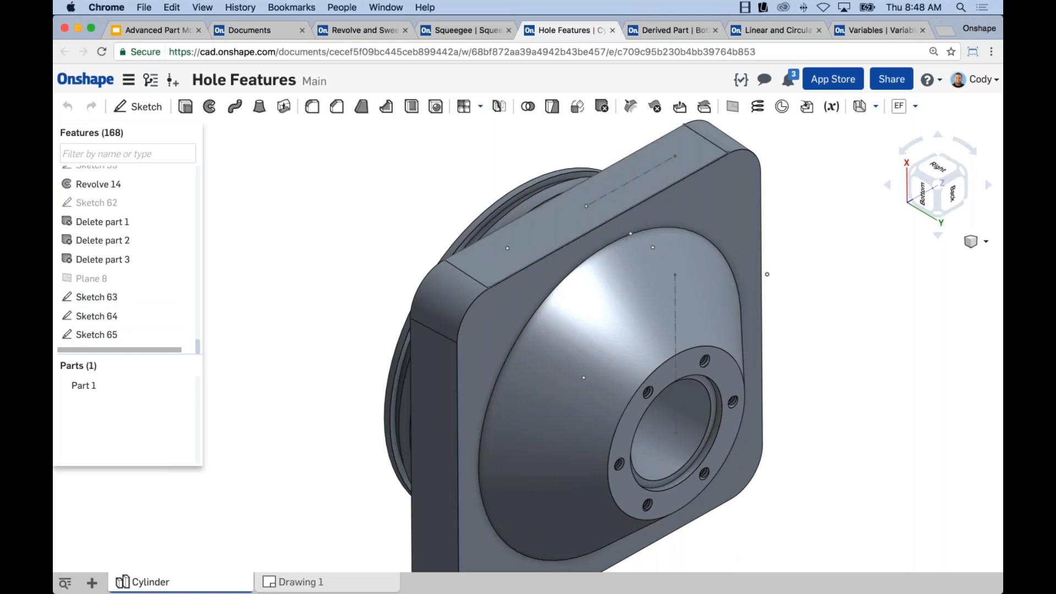
# Step: Start a Hole feature, review its style and termination choices, and keep Counterbore with Blind termination
pyautogui.click(435, 107)
pyautogui.moveTo(445, 172); pyautogui.dragTo(506, 164, button='middle')
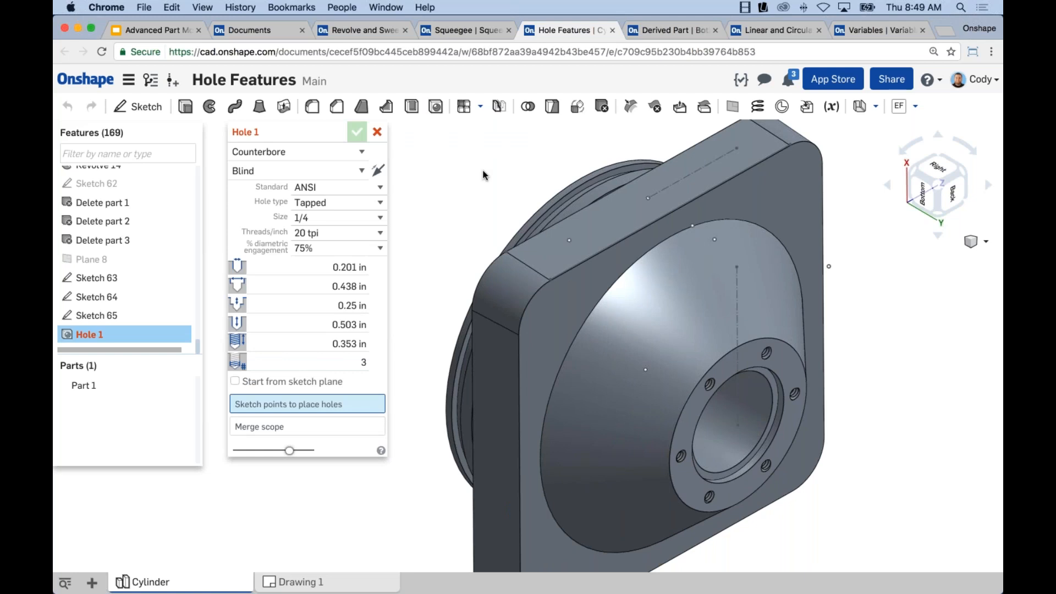
pyautogui.click(338, 153)
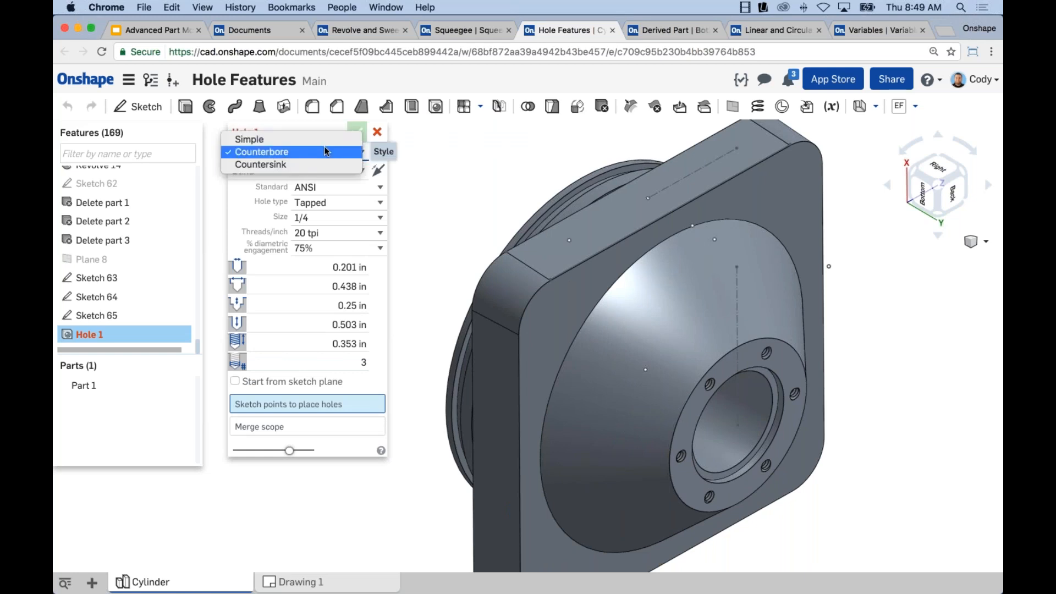
pyautogui.click(323, 149)
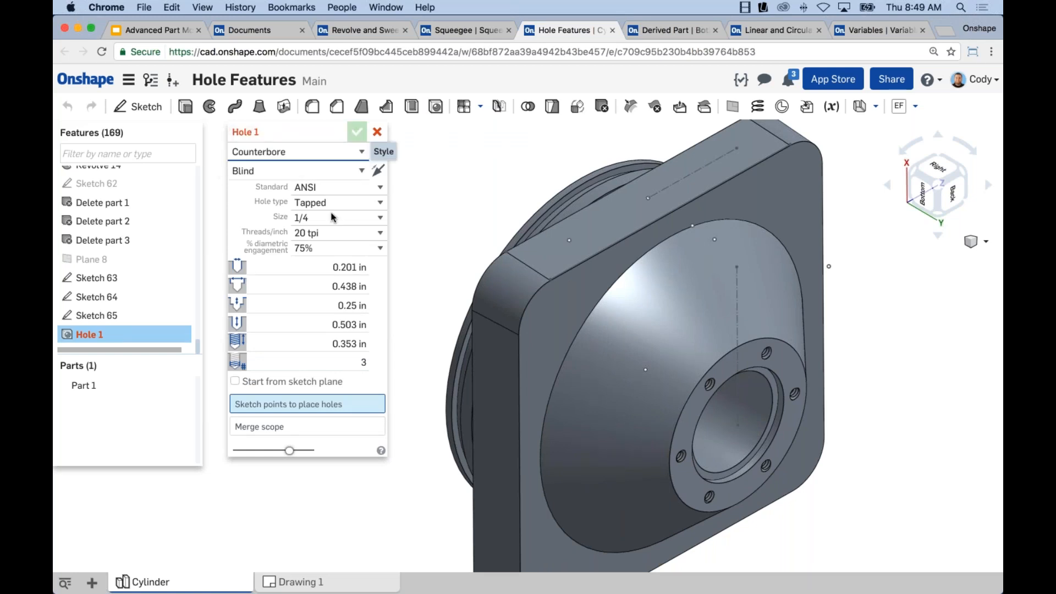
pyautogui.click(245, 172)
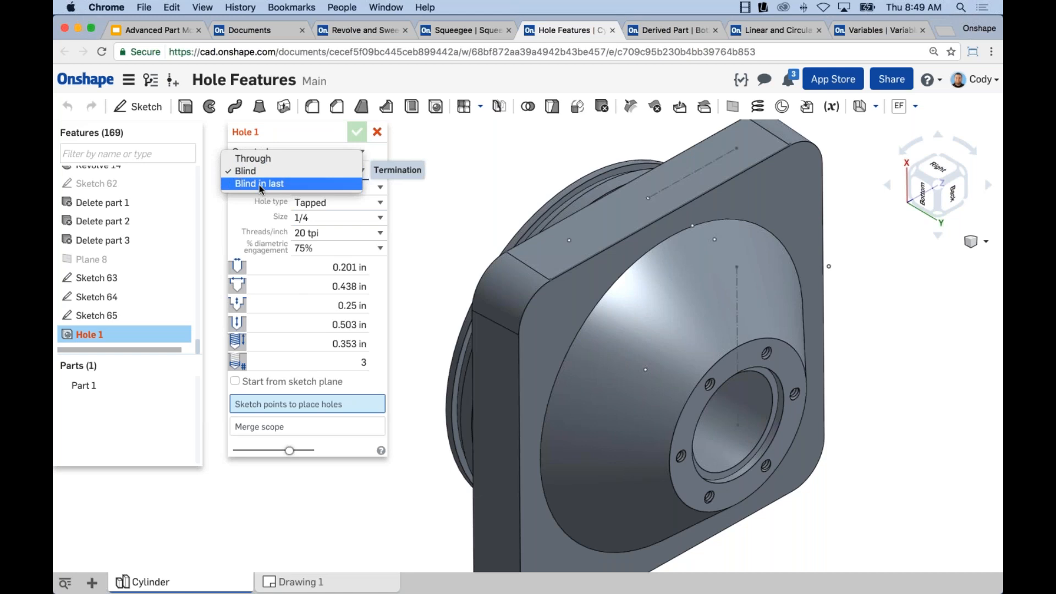
pyautogui.click(277, 173)
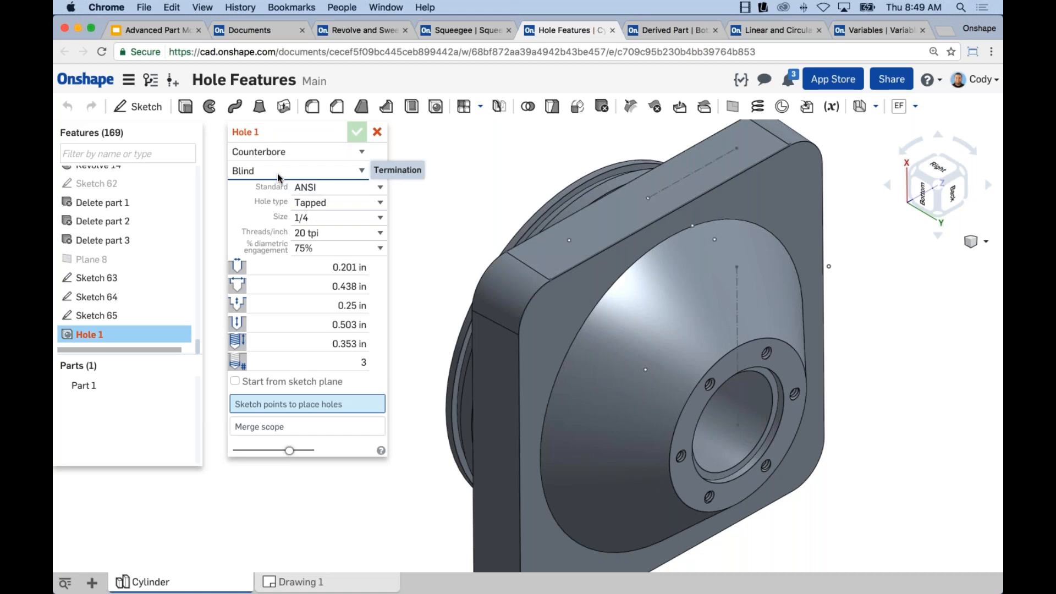
# Step: Define the counterbore hole as ANSI Tapped, size 1/2, with 13 threads per inch
pyautogui.click(369, 188)
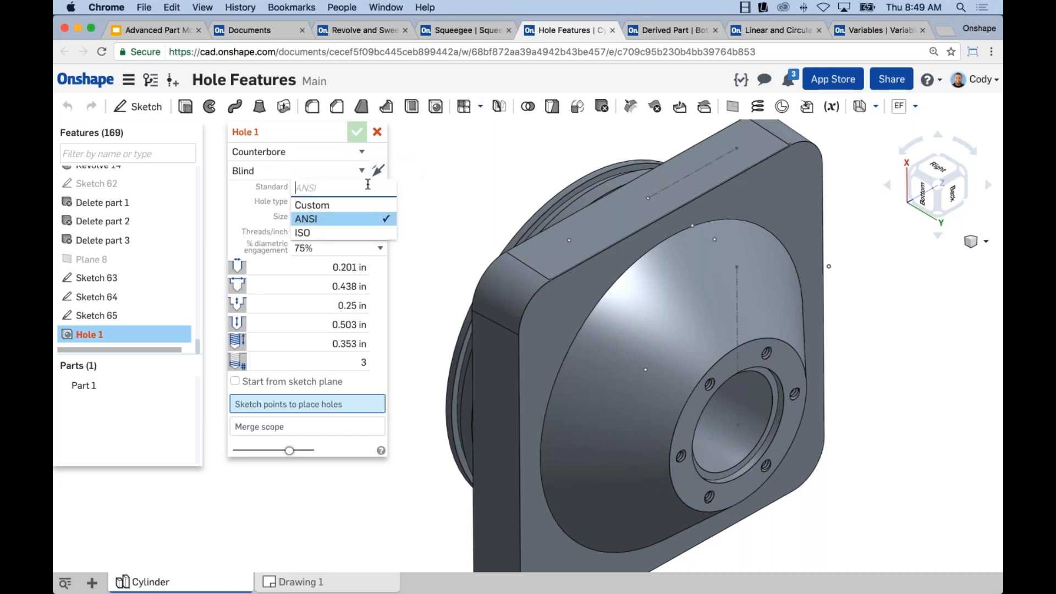
pyautogui.click(345, 219)
pyautogui.click(329, 204)
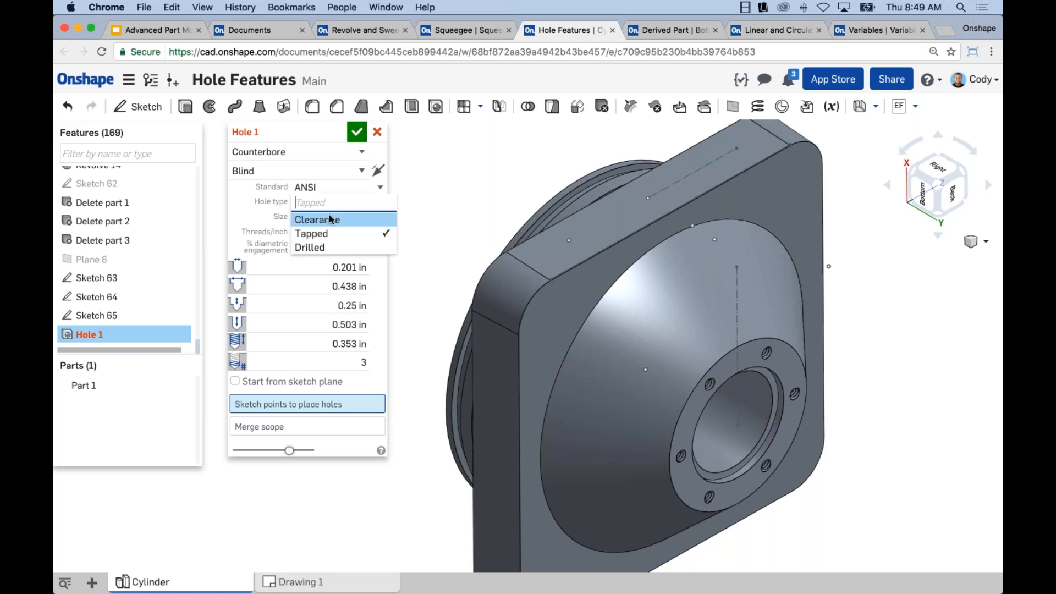
pyautogui.click(328, 234)
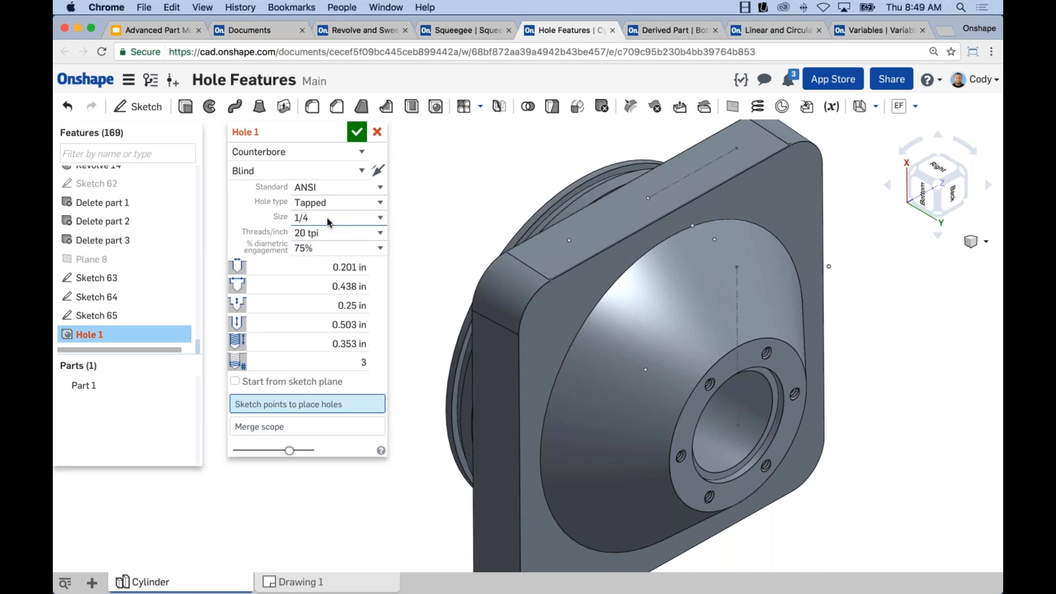
pyautogui.click(329, 220)
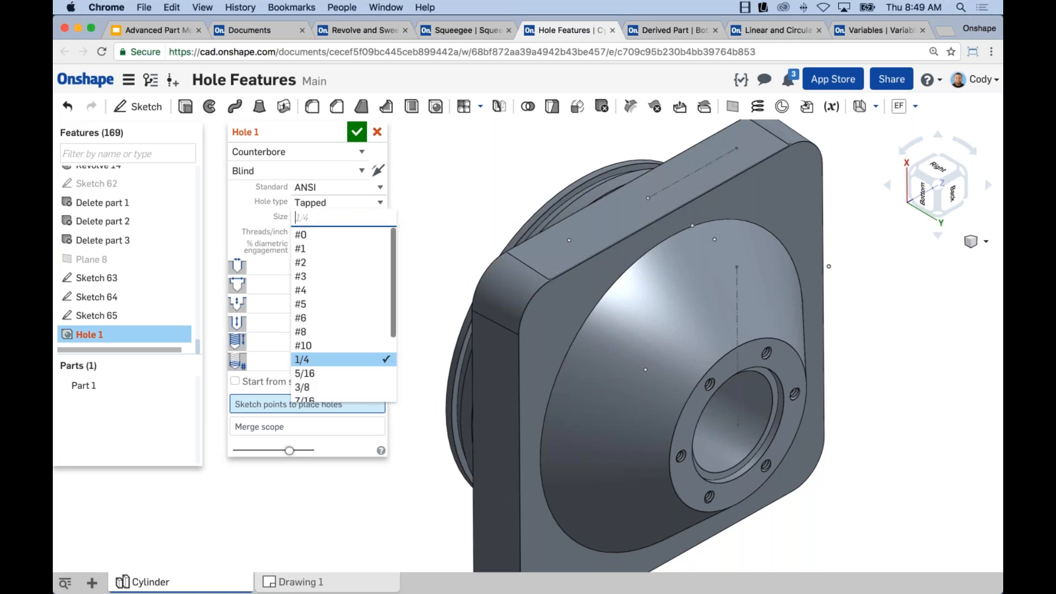
pyautogui.scroll(-2, 388, 308)
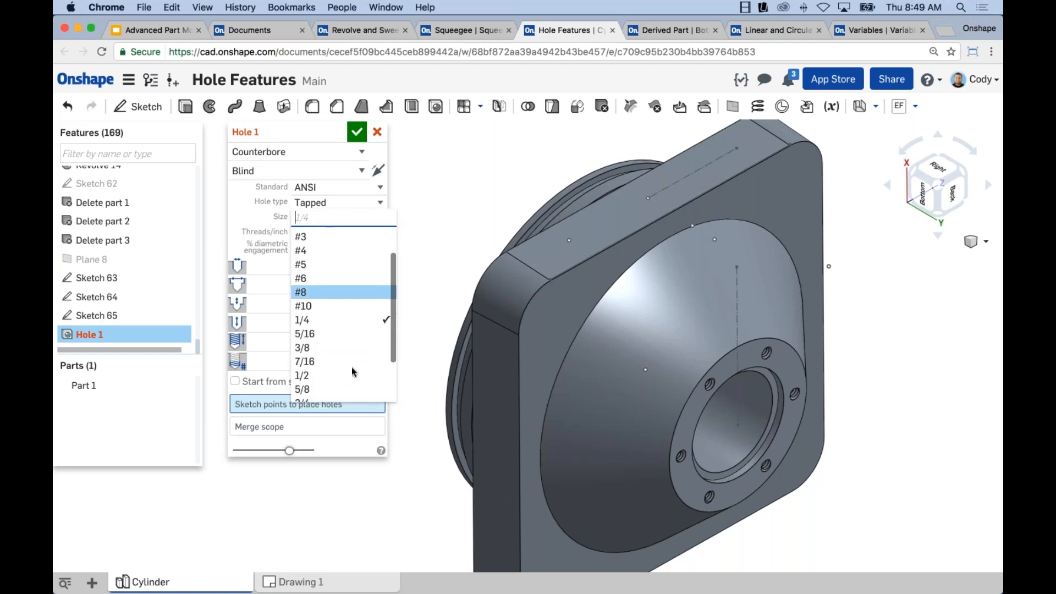
pyautogui.click(317, 374)
pyautogui.click(330, 232)
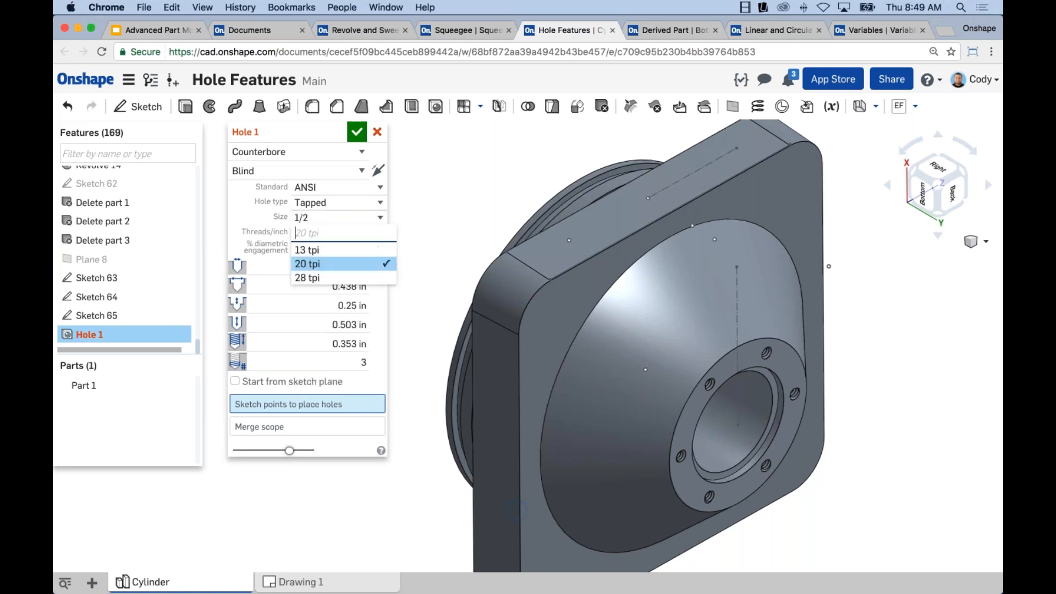
pyautogui.click(310, 246)
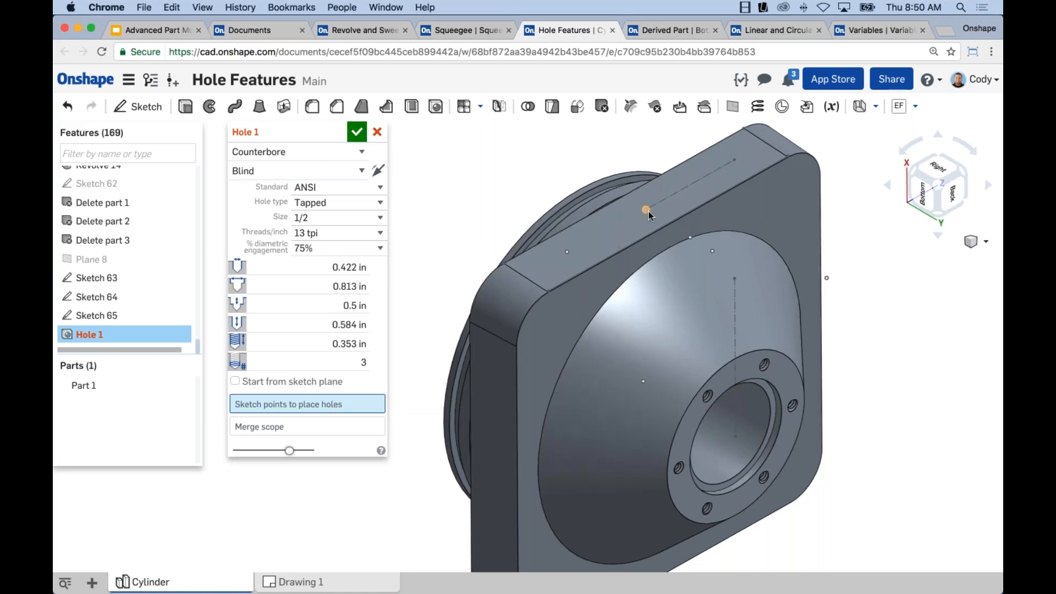
# Step: Place the counterbore hole at the Sketch 63 point on the square flange's narrow side face
pyautogui.scroll(3, 646, 210)
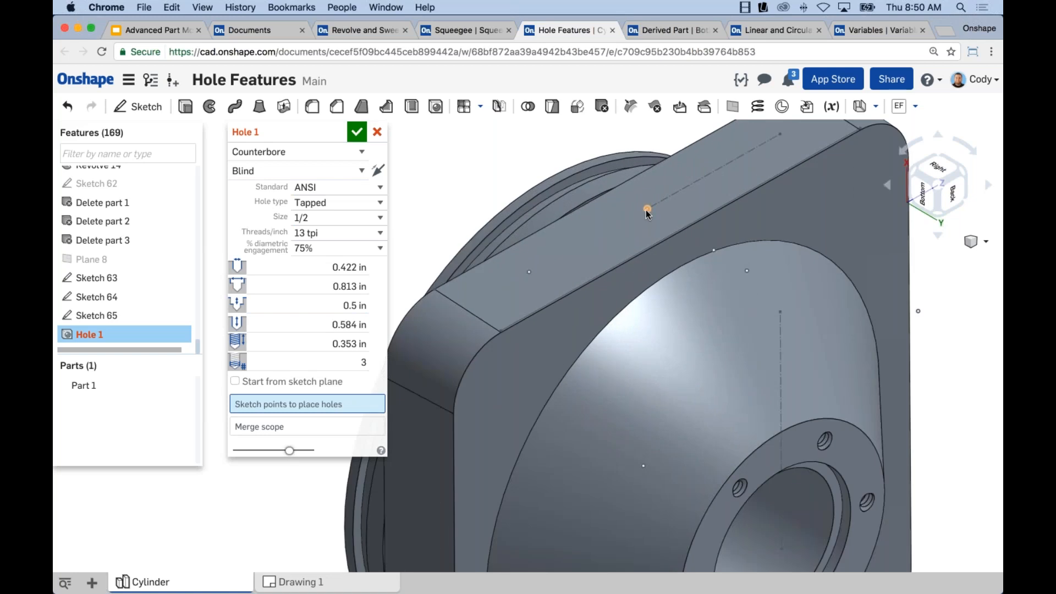
pyautogui.click(647, 210)
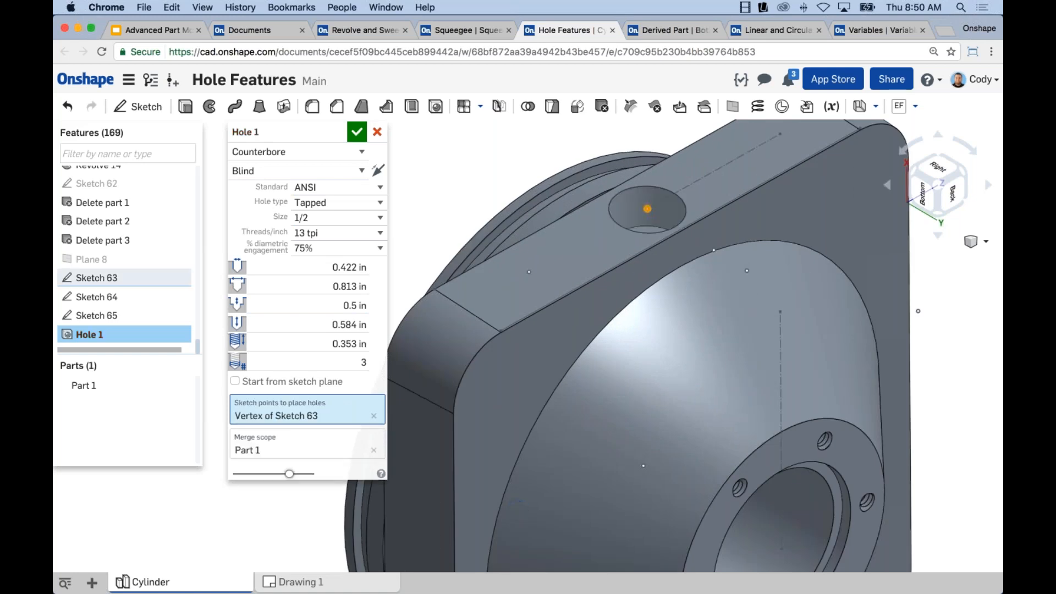
pyautogui.scroll(-2, 640, 264)
pyautogui.moveTo(641, 266); pyautogui.dragTo(640, 289, button='right')
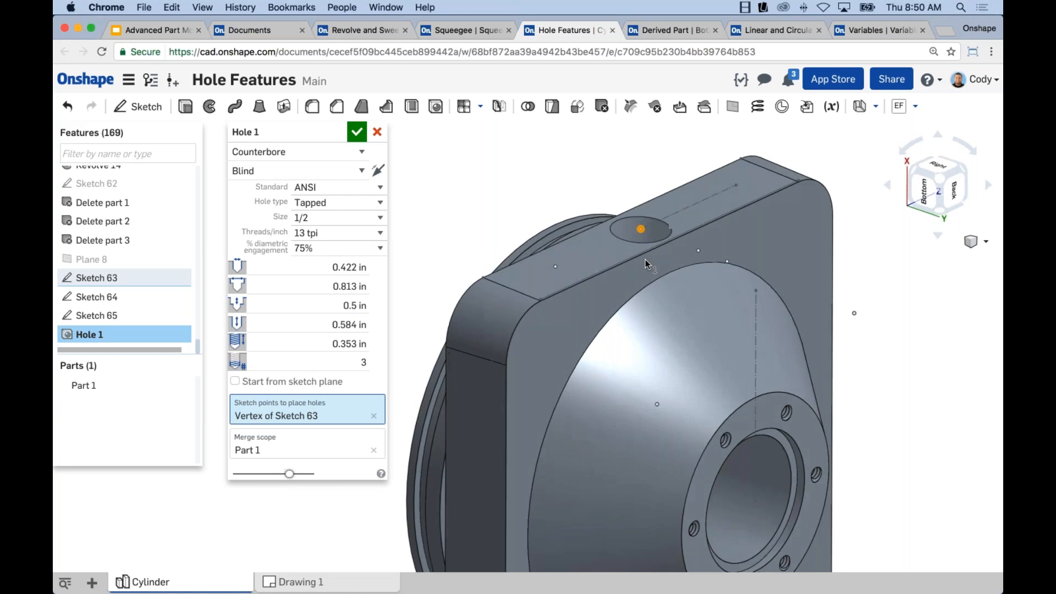
# Step: Set the tapped hole size to 3/8
pyautogui.click(336, 218)
pyautogui.press('Up')
pyautogui.press('Up')
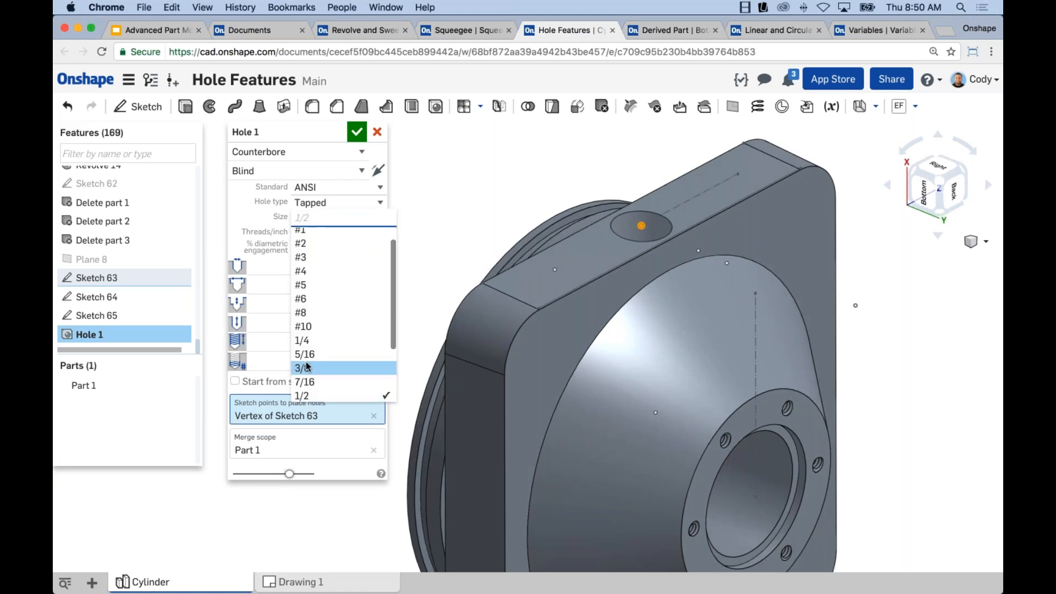
pyautogui.press('Return')
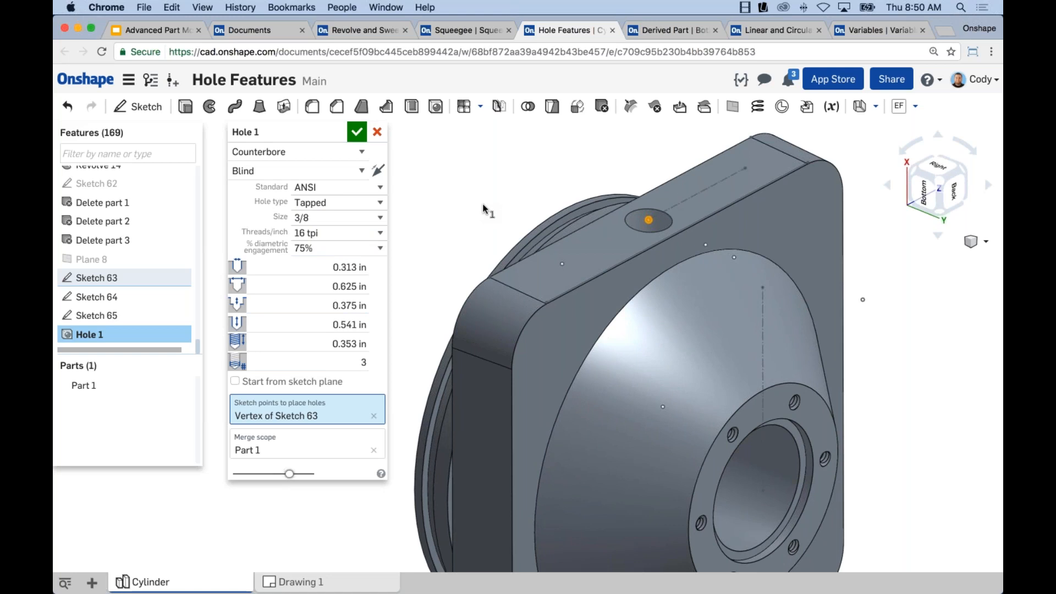
pyautogui.moveTo(522, 196)
pyautogui.mouseDown(button='right')
pyautogui.moveTo(529, 233)
pyautogui.moveTo(547, 242)
pyautogui.moveTo(533, 186)
pyautogui.mouseUp(button='right')
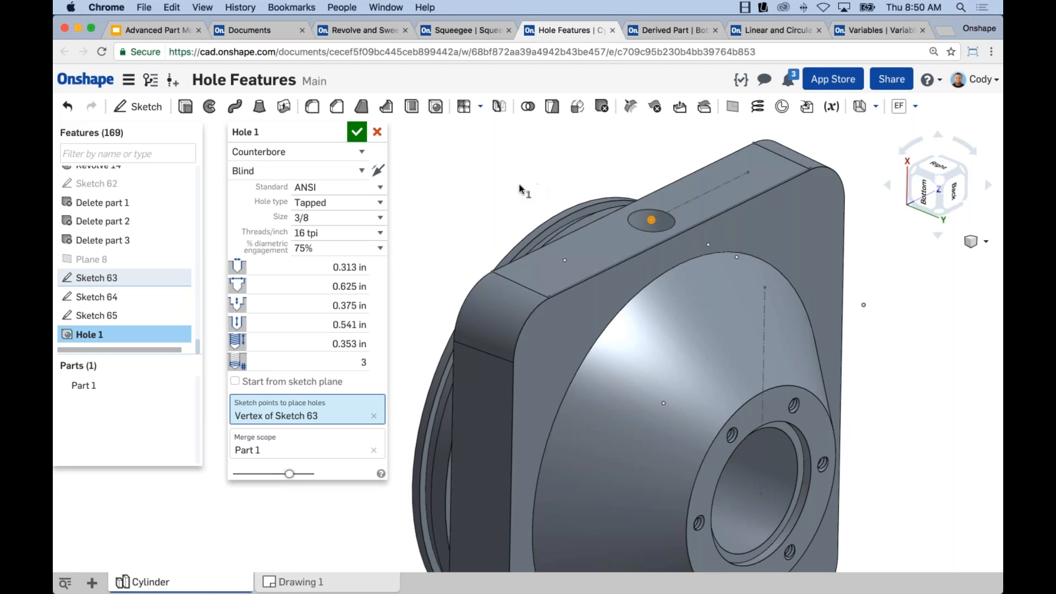
pyautogui.moveTo(519, 183); pyautogui.dragTo(534, 179, button='right')
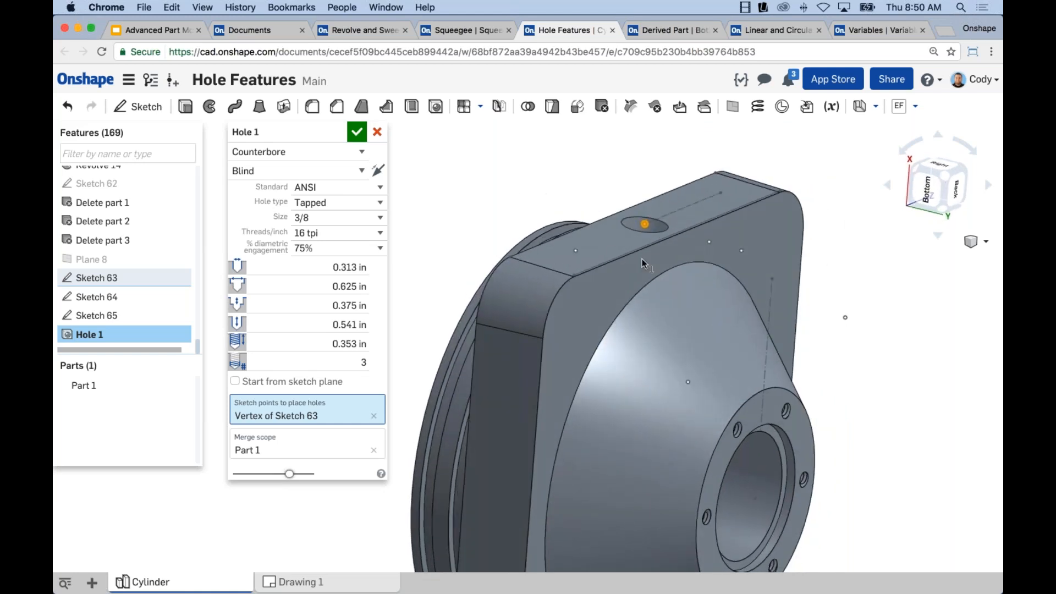
# Step: Add a second hole location at the nearest Sketch 63 point floating above the conical face
pyautogui.scroll(3, 642, 258)
pyautogui.moveTo(798, 342); pyautogui.dragTo(780, 370, button='right')
pyautogui.scroll(-2, 771, 390)
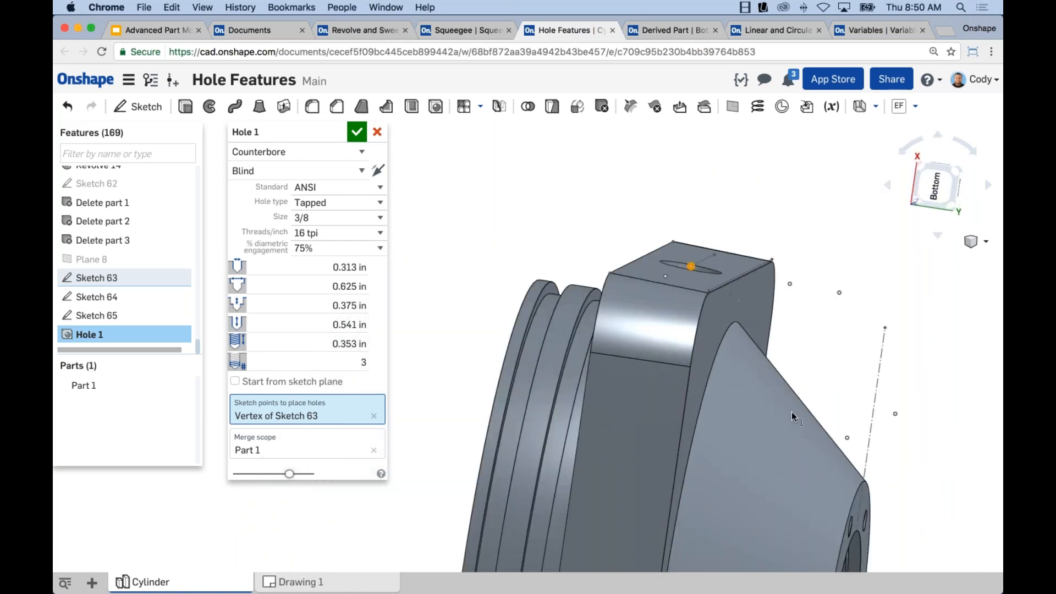
pyautogui.moveTo(813, 411); pyautogui.dragTo(808, 387, button='right')
pyautogui.scroll(-2, 840, 391)
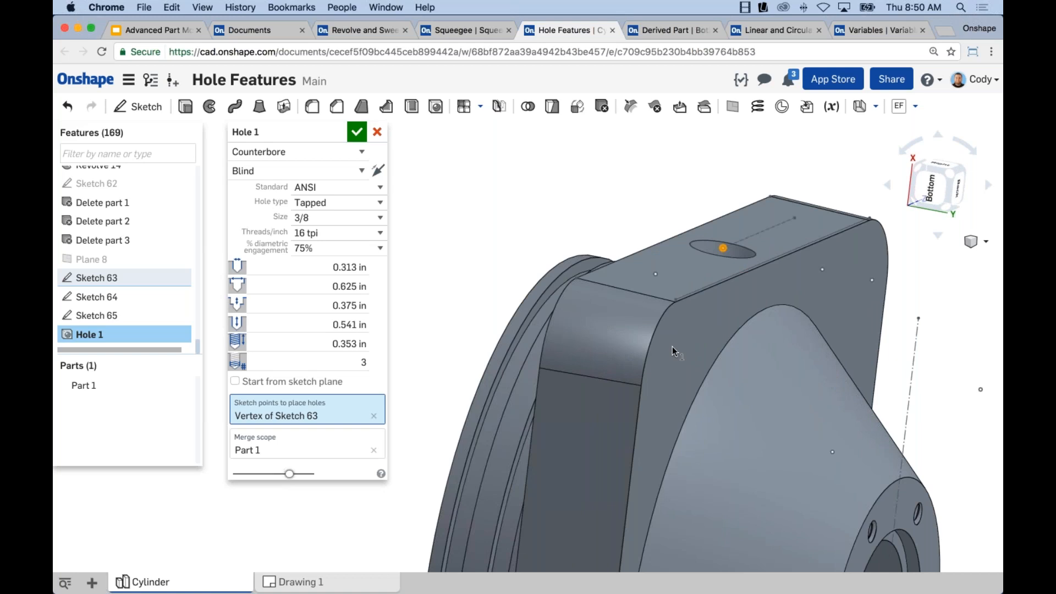
pyautogui.scroll(1, 656, 167)
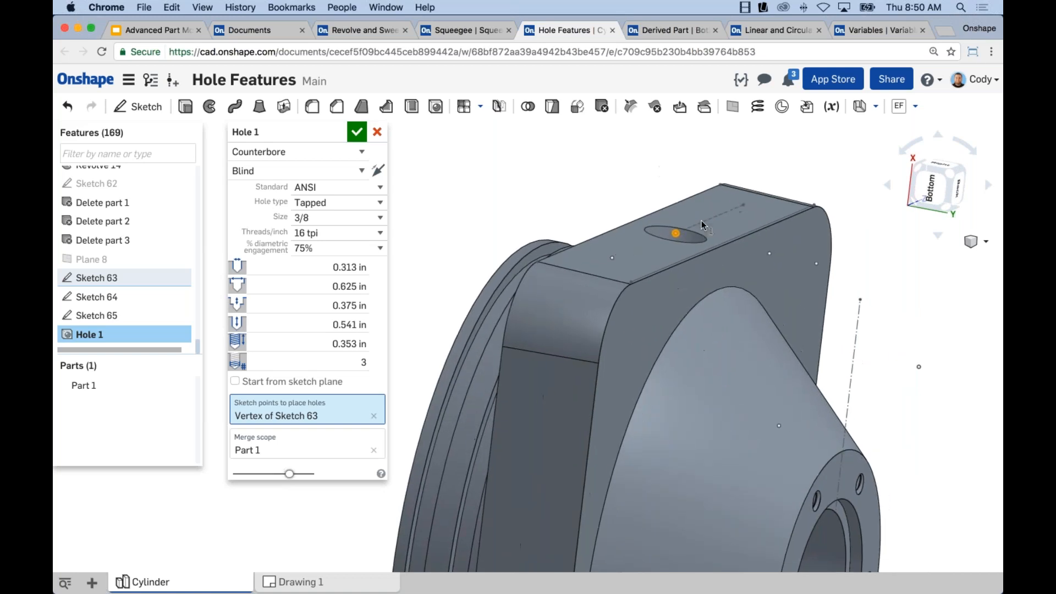
pyautogui.click(770, 252)
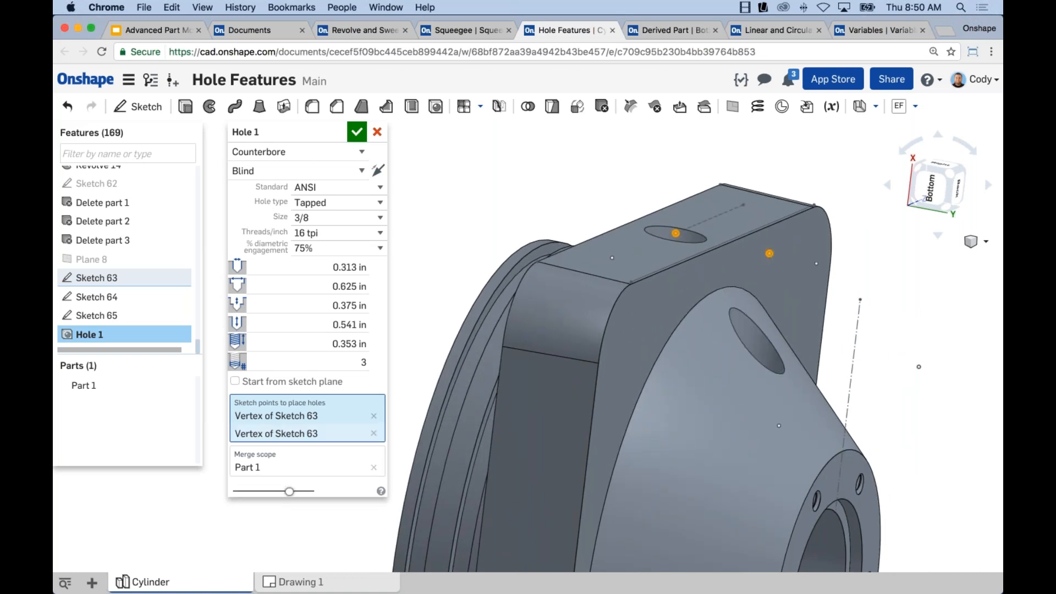
# Step: Examine the two counterbore holes on the flange and cone up close, looking straight down into them
pyautogui.moveTo(759, 311); pyautogui.dragTo(754, 297, button='right')
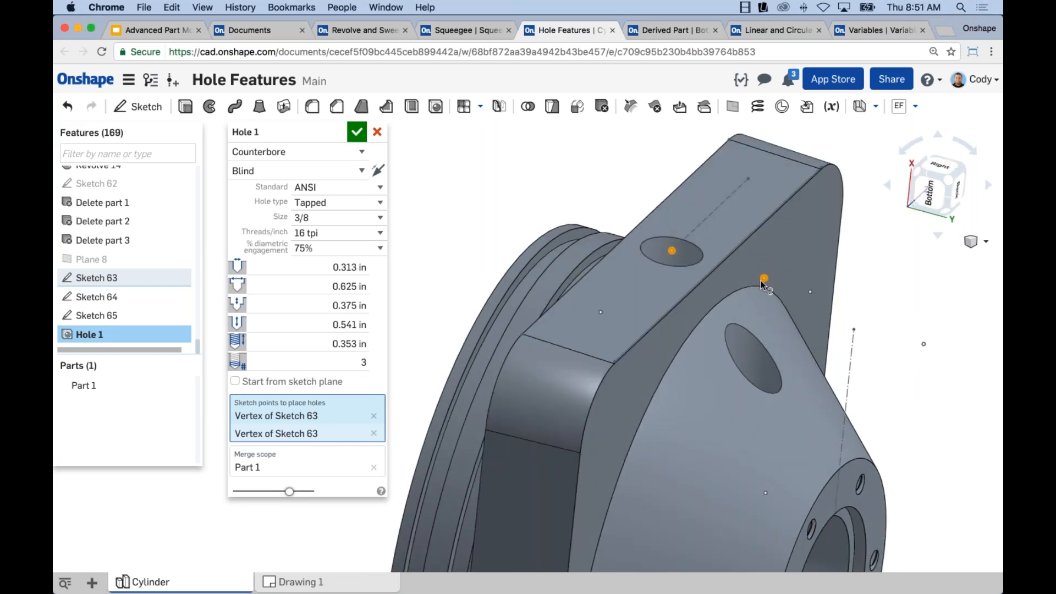
pyautogui.scroll(5, 761, 298)
pyautogui.scroll(4, 750, 381)
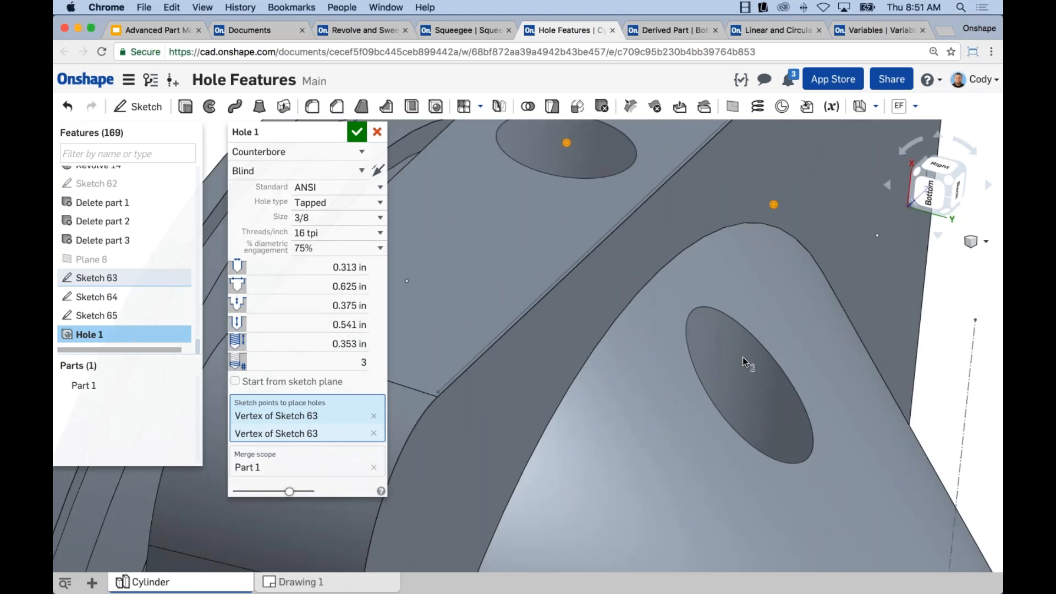
pyautogui.press('n')
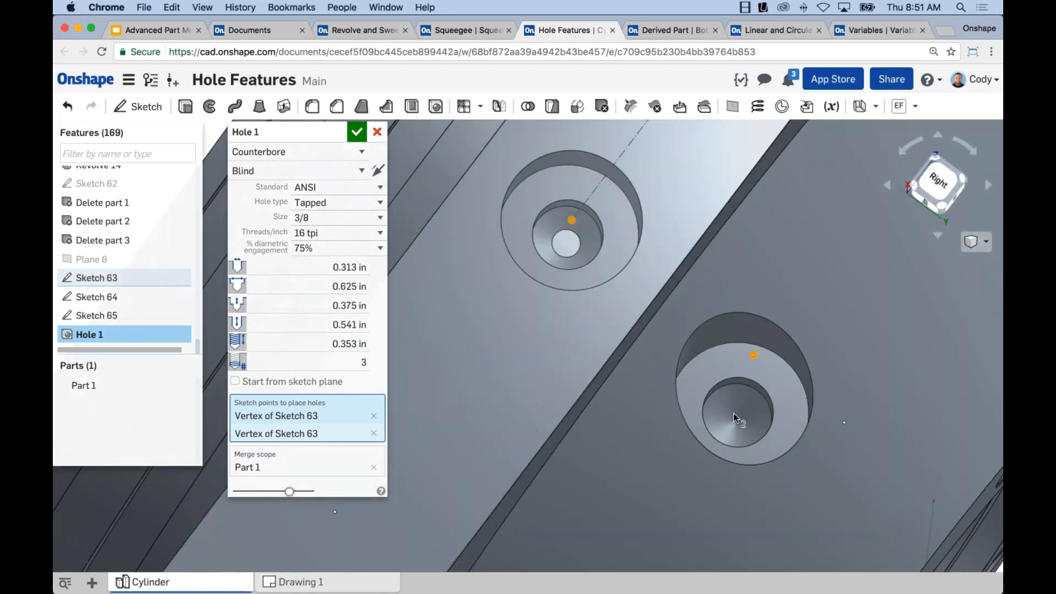
pyautogui.moveTo(734, 413); pyautogui.dragTo(739, 354, button='right')
pyautogui.scroll(-5, 765, 422)
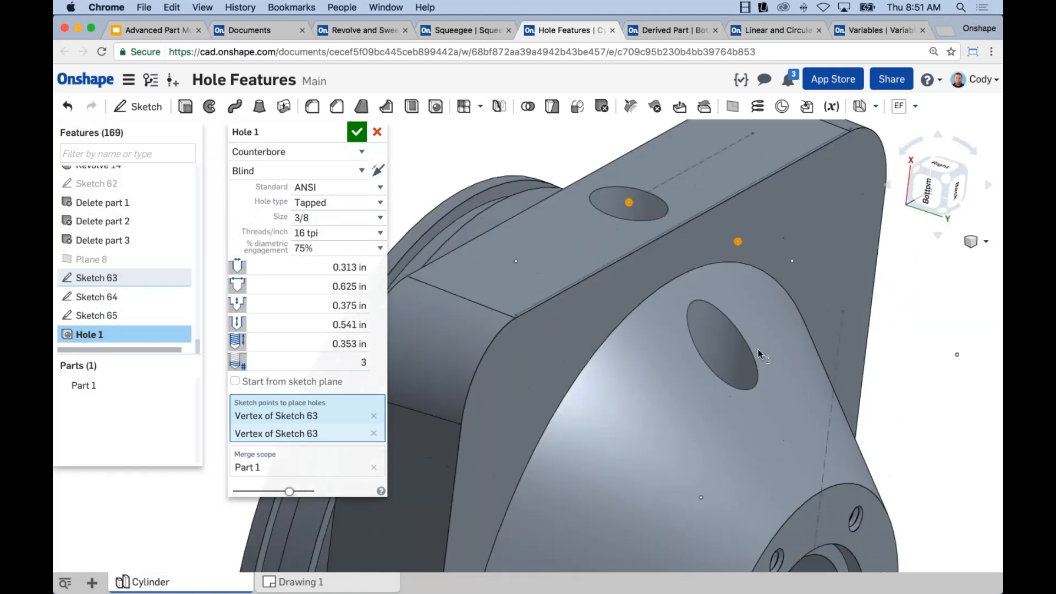
# Step: Try adding a third hole at the next Sketch 63 point above the cone, and deselect that point
pyautogui.click(792, 261)
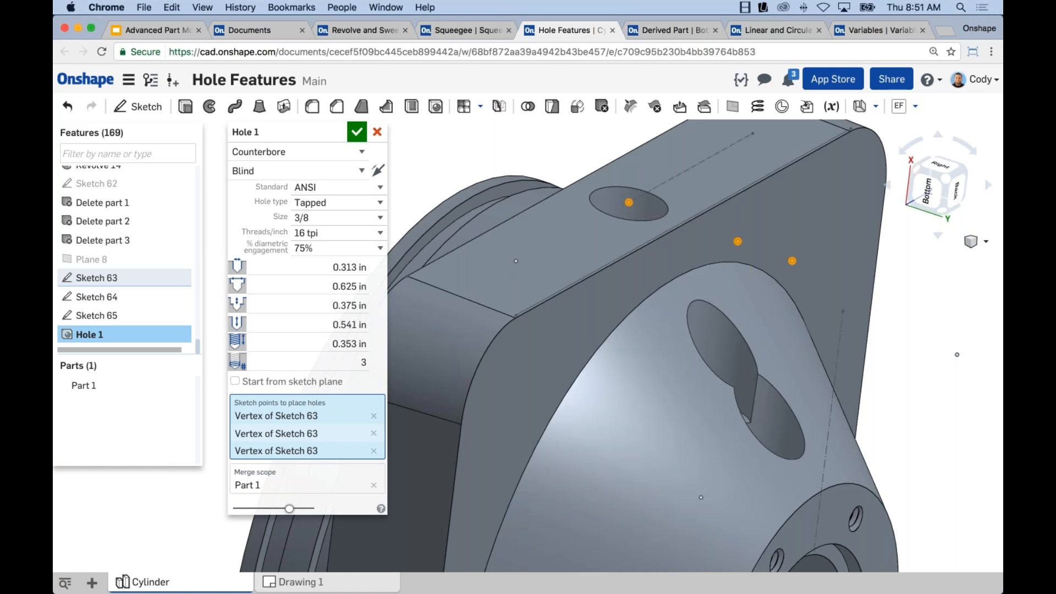
pyautogui.click(792, 261)
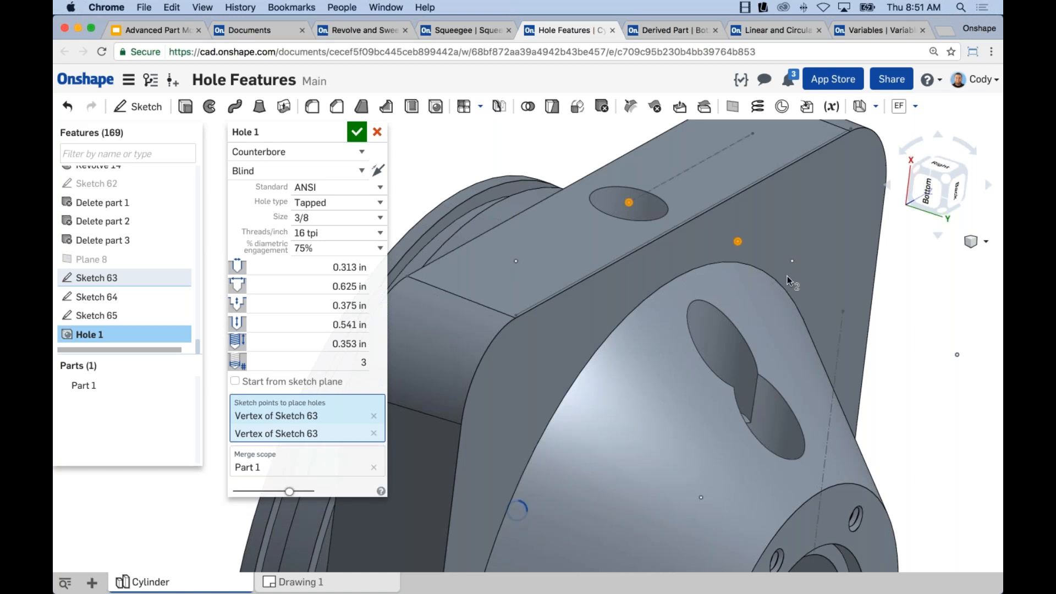
pyautogui.scroll(-3, 748, 456)
pyautogui.moveTo(751, 447)
pyautogui.mouseDown(button='right')
pyautogui.moveTo(738, 424)
pyautogui.moveTo(735, 435)
pyautogui.mouseUp(button='right')
pyautogui.moveTo(735, 434); pyautogui.dragTo(703, 404, button='middle')
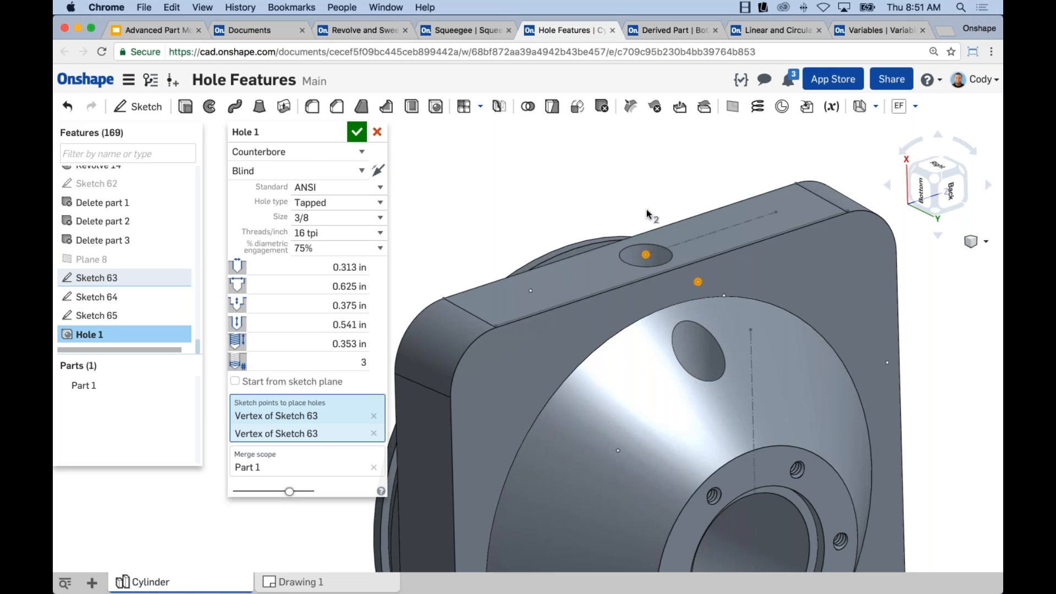
pyautogui.scroll(-3, 654, 205)
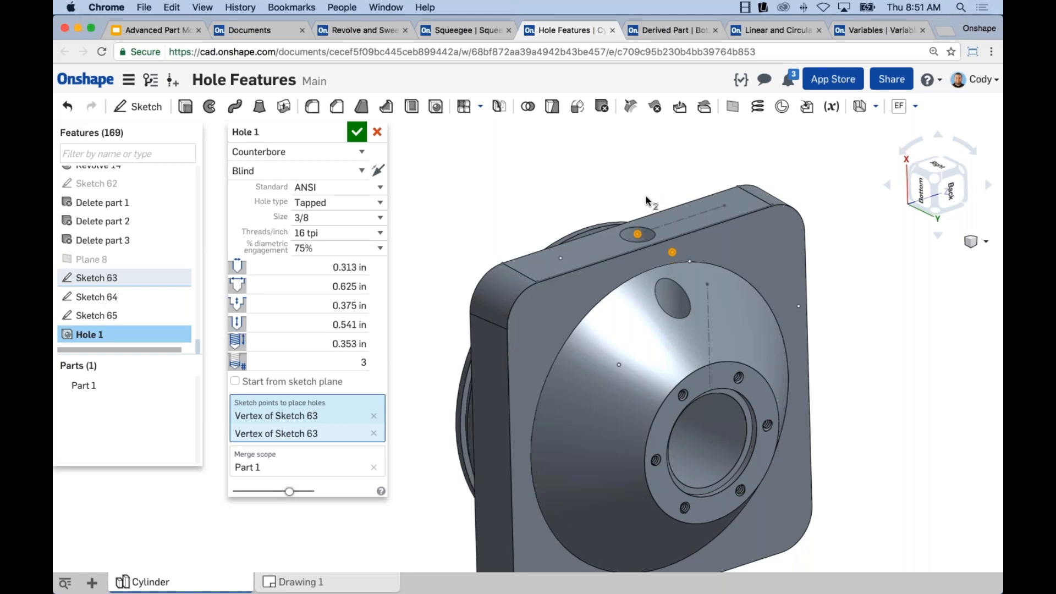
# Step: Try adding a hole at the Sketch 64 point beyond the flange's side edge, and deselect that point
pyautogui.click(798, 306)
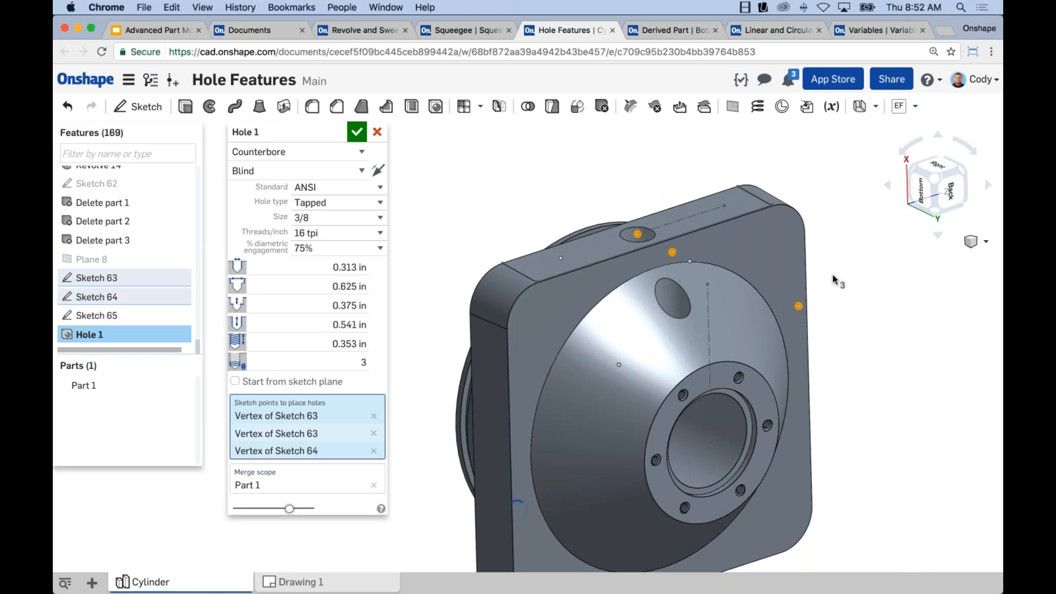
pyautogui.scroll(3, 825, 309)
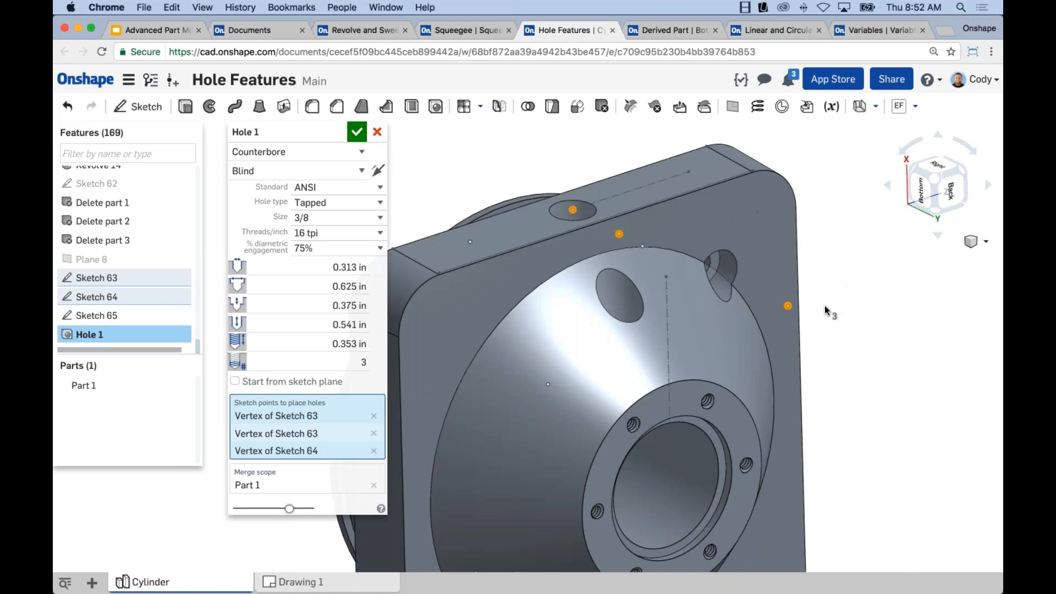
pyautogui.scroll(5, 808, 304)
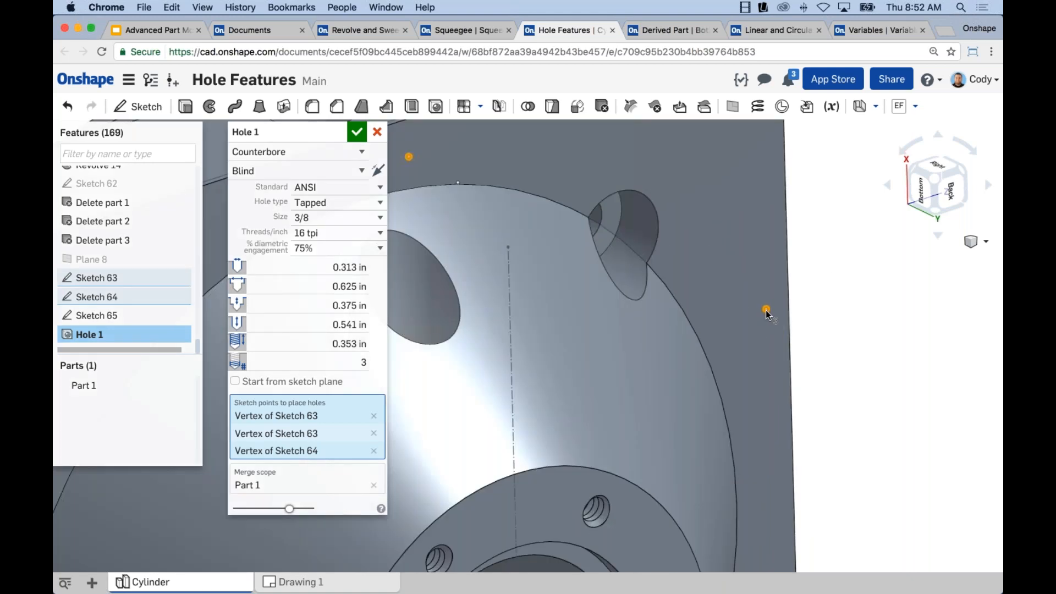
pyautogui.moveTo(801, 300); pyautogui.dragTo(775, 309, button='right')
pyautogui.click(759, 308)
pyautogui.scroll(-3, 791, 338)
pyautogui.moveTo(791, 338); pyautogui.dragTo(825, 313, button='middle')
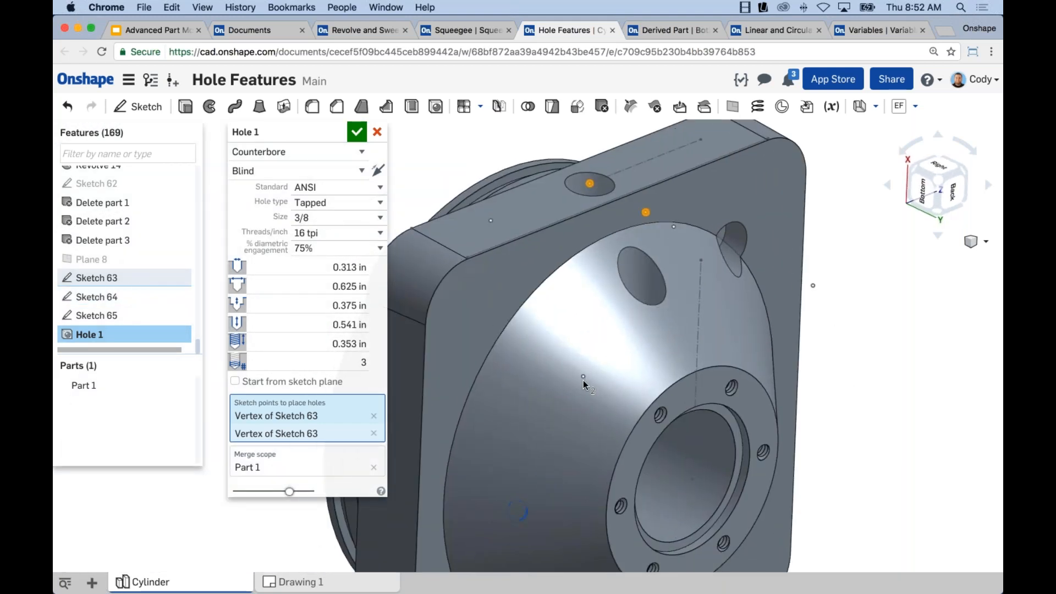
# Step: Try adding a hole at the Sketch 64 point in front of the cone, and deselect that point
pyautogui.click(582, 376)
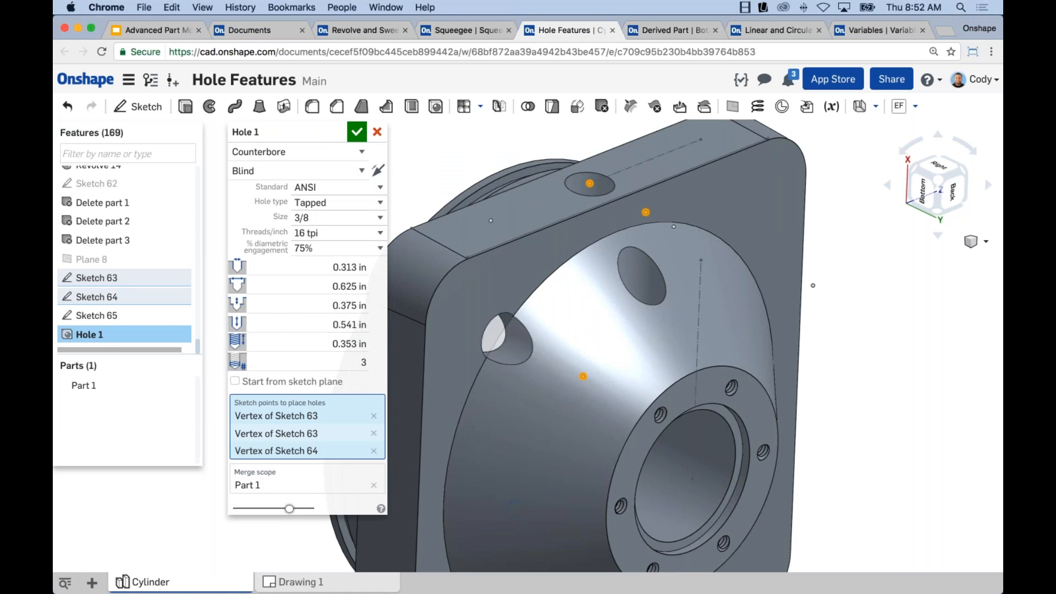
pyautogui.click(583, 376)
pyautogui.scroll(-5, 631, 330)
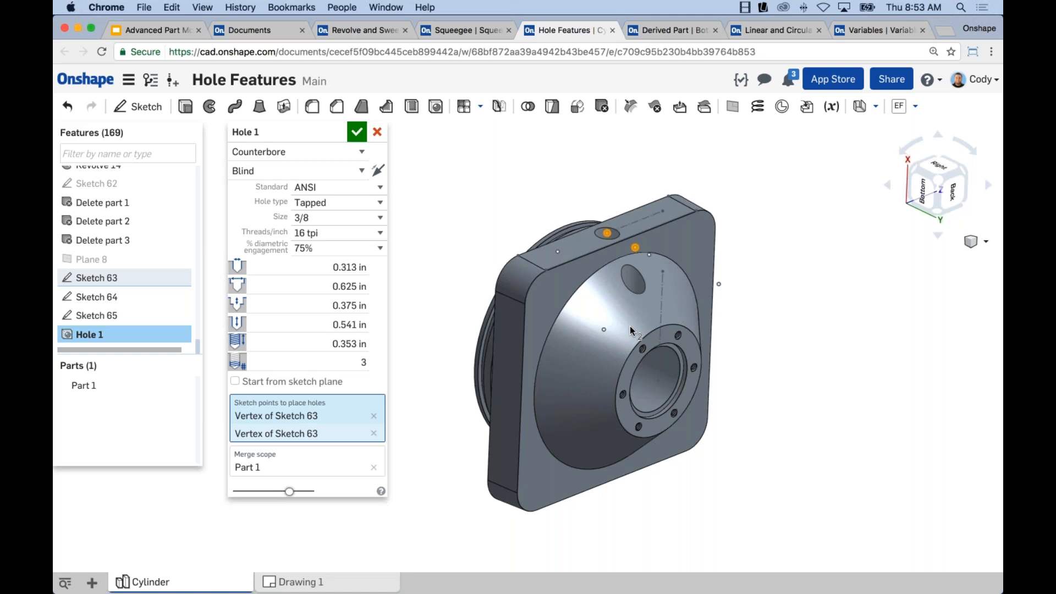
# Step: Review the termination options, keep Blind, and accept the Hole feature with its two Sketch 63 points
pyautogui.click(275, 171)
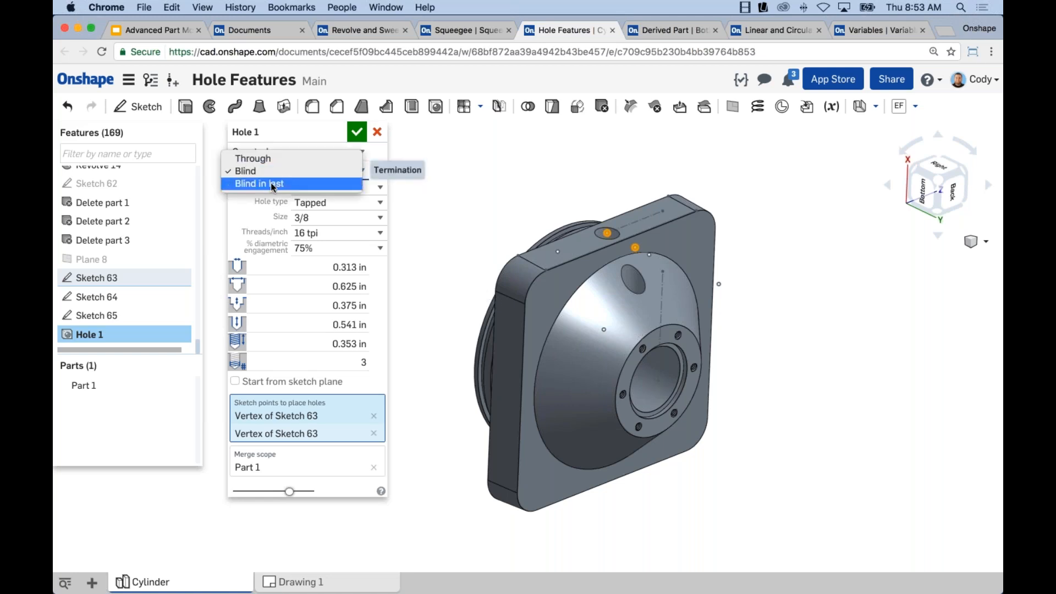
pyautogui.click(255, 172)
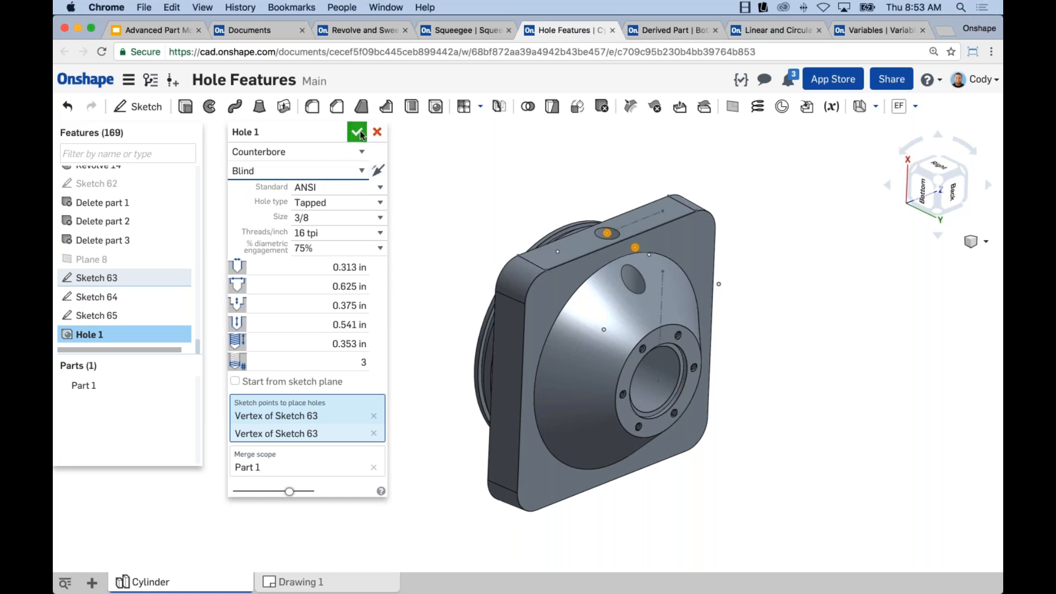
pyautogui.click(378, 133)
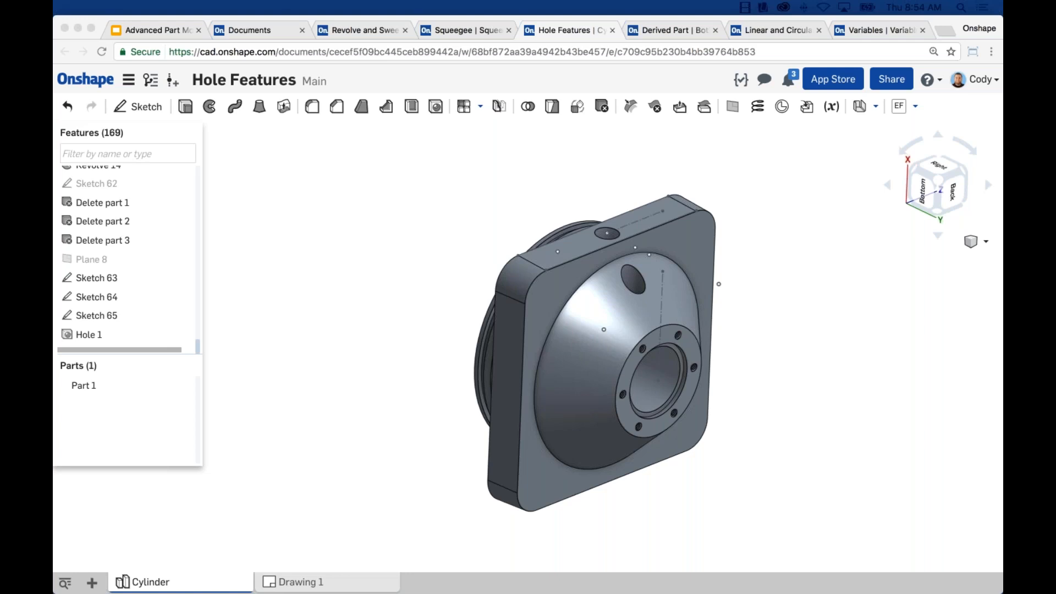
pyautogui.click(411, 246)
pyautogui.scroll(2, 734, 326)
pyautogui.scroll(3, 735, 323)
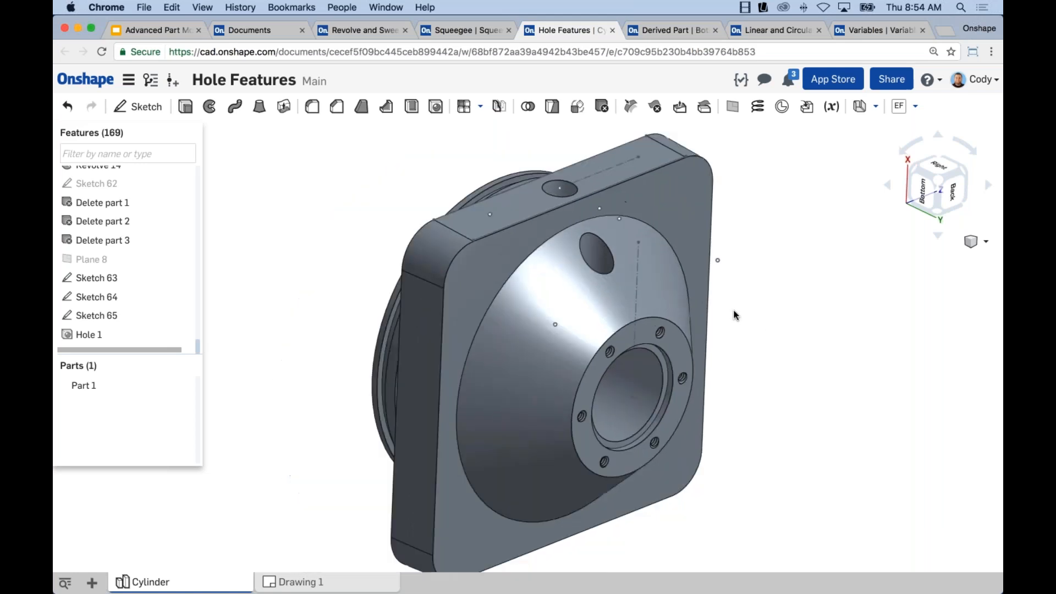
# Step: Switch to the Derived Part document, reload it, and open the Top Casing part studio
pyautogui.click(665, 31)
pyautogui.click(105, 51)
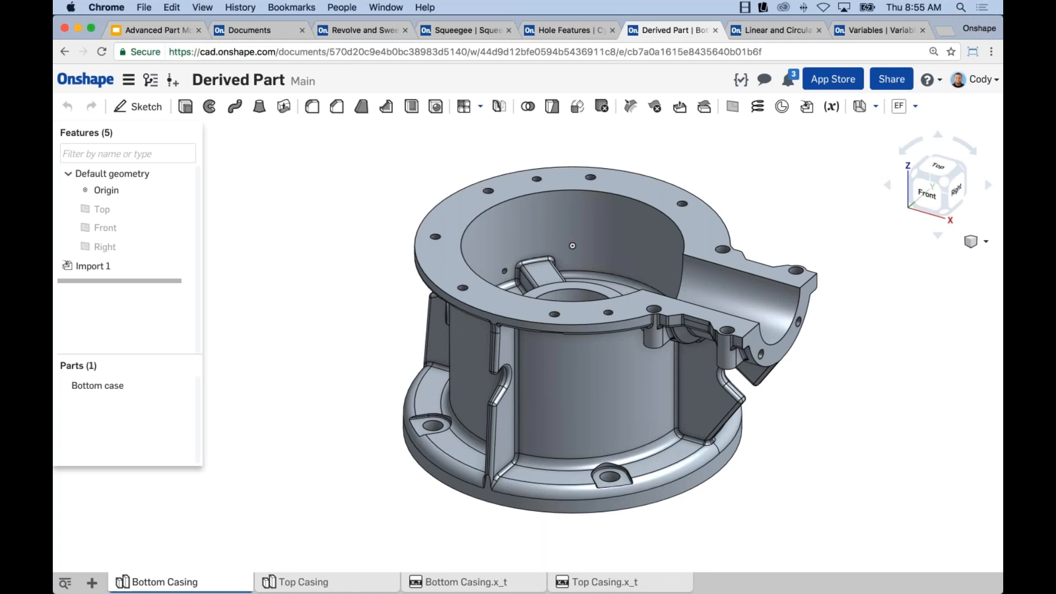
pyautogui.moveTo(500, 587)
pyautogui.click(294, 584)
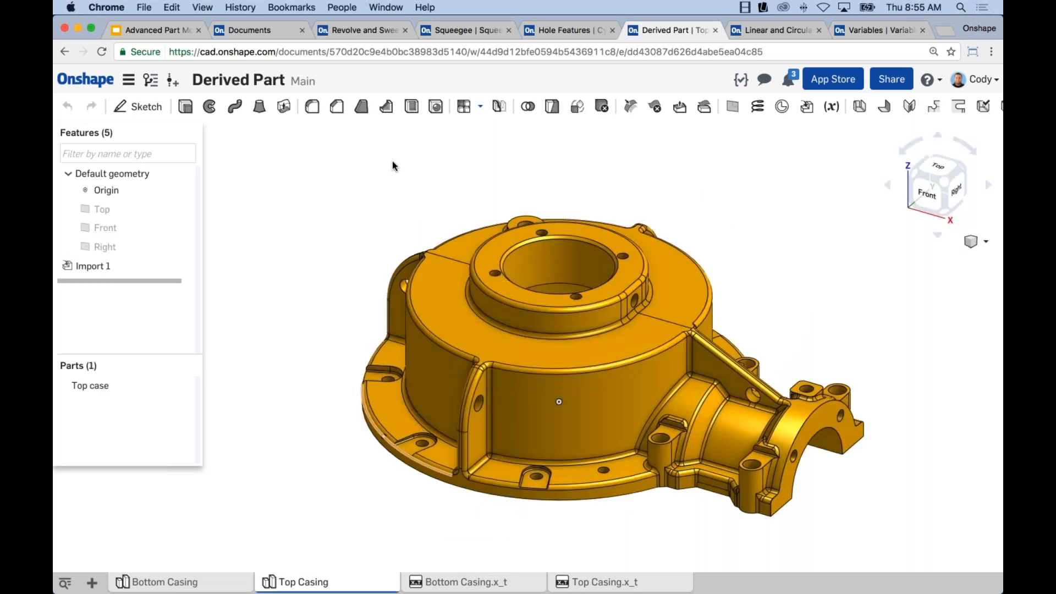
# Step: Create a new Part Studio in the Derived Part document
pyautogui.moveTo(400, 235); pyautogui.dragTo(394, 214, button='middle')
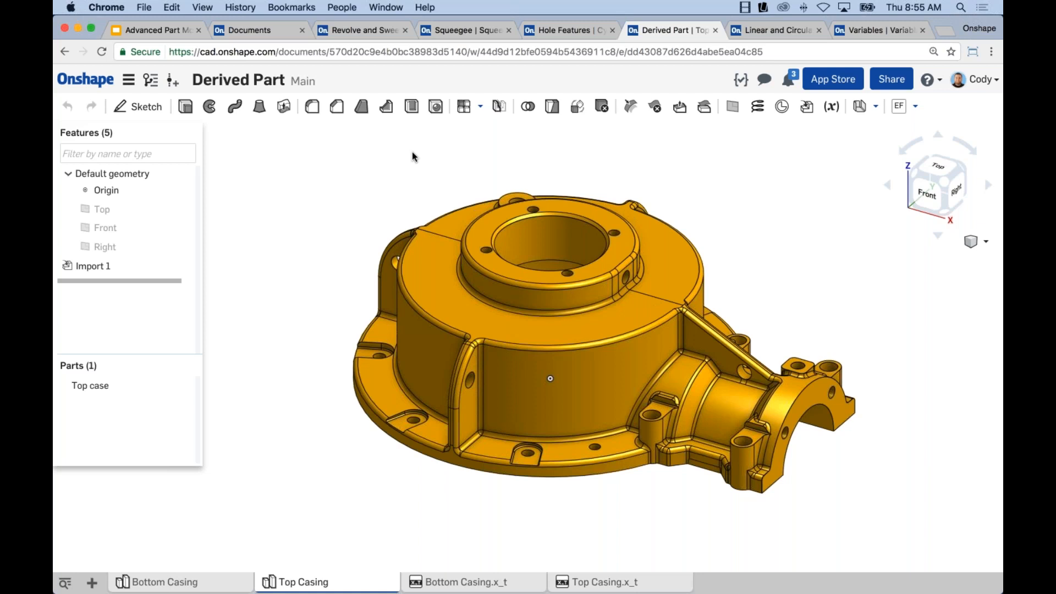
pyautogui.scroll(-3, 431, 196)
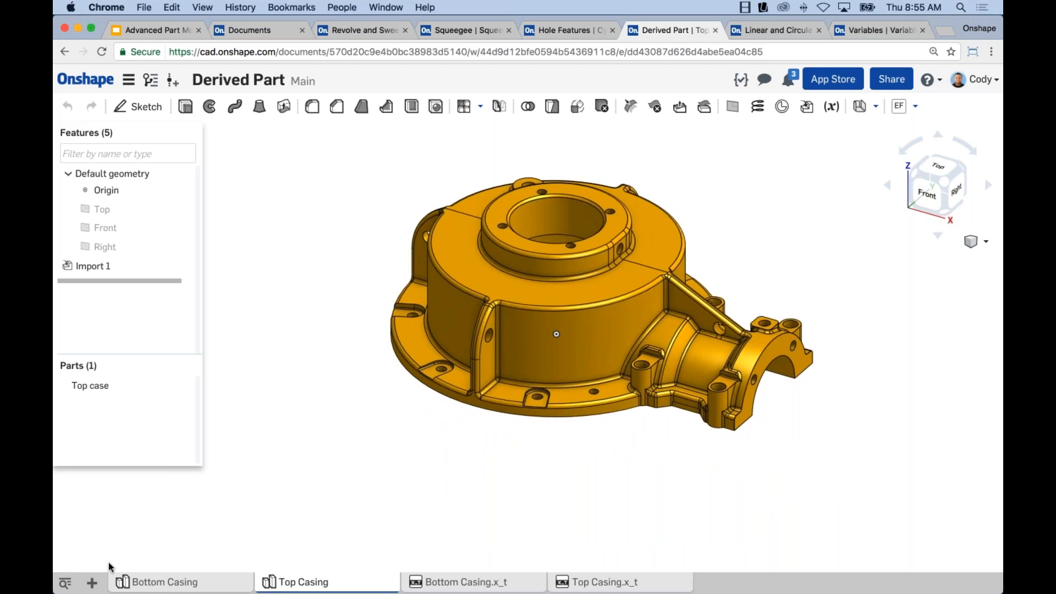
pyautogui.click(93, 583)
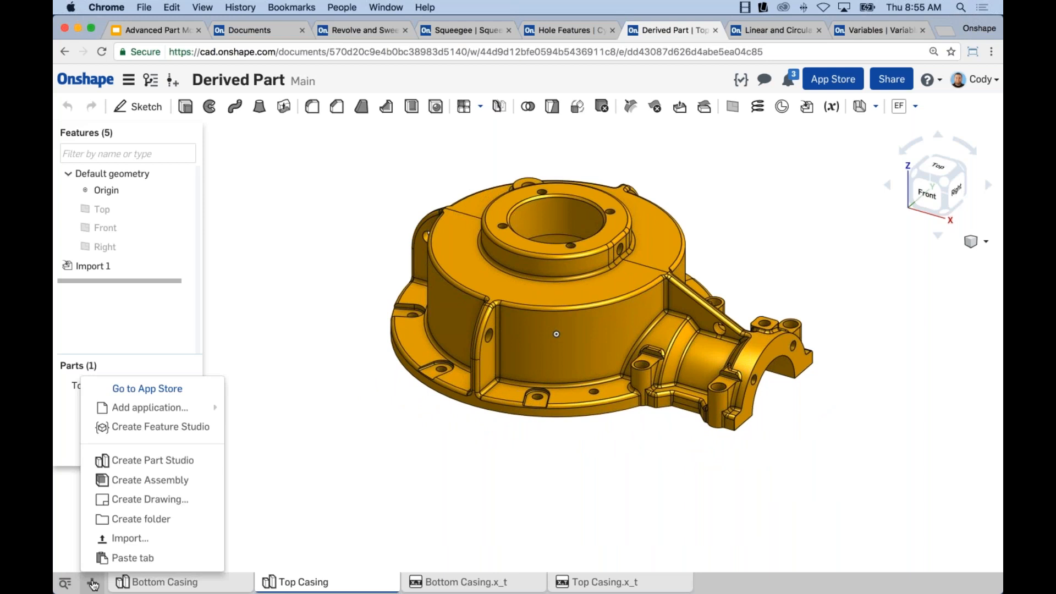
pyautogui.click(151, 464)
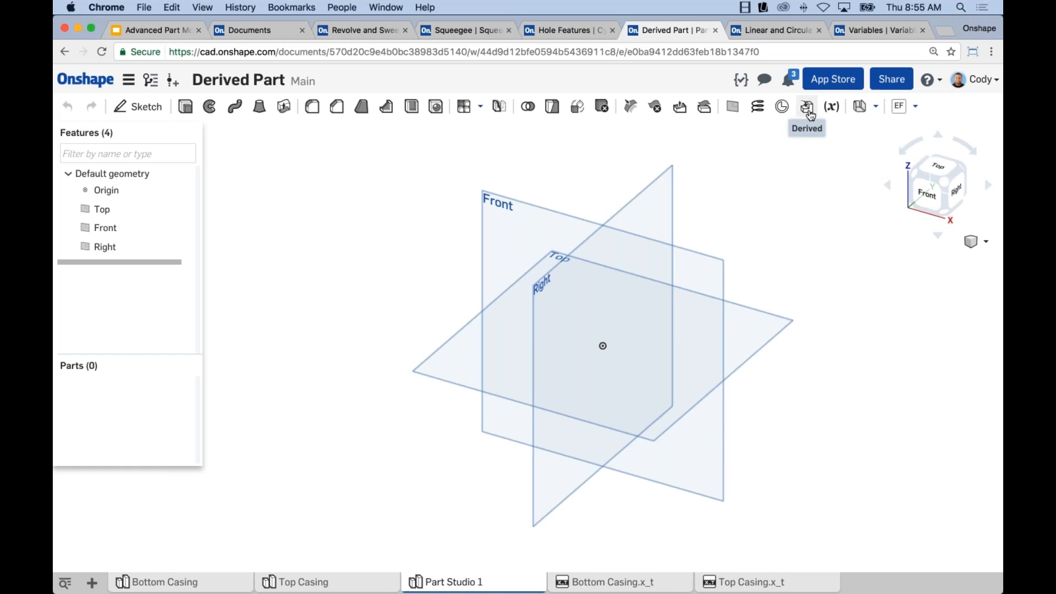
# Step: Derive the Bottom Casing from the current document into the empty Part Studio
pyautogui.moveTo(810, 114)
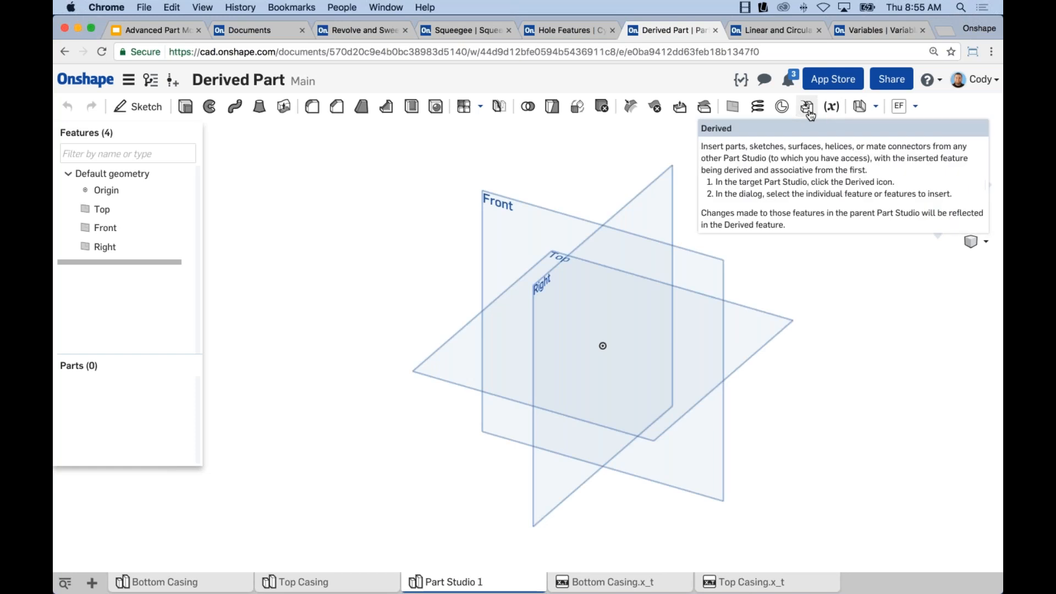
pyautogui.click(809, 112)
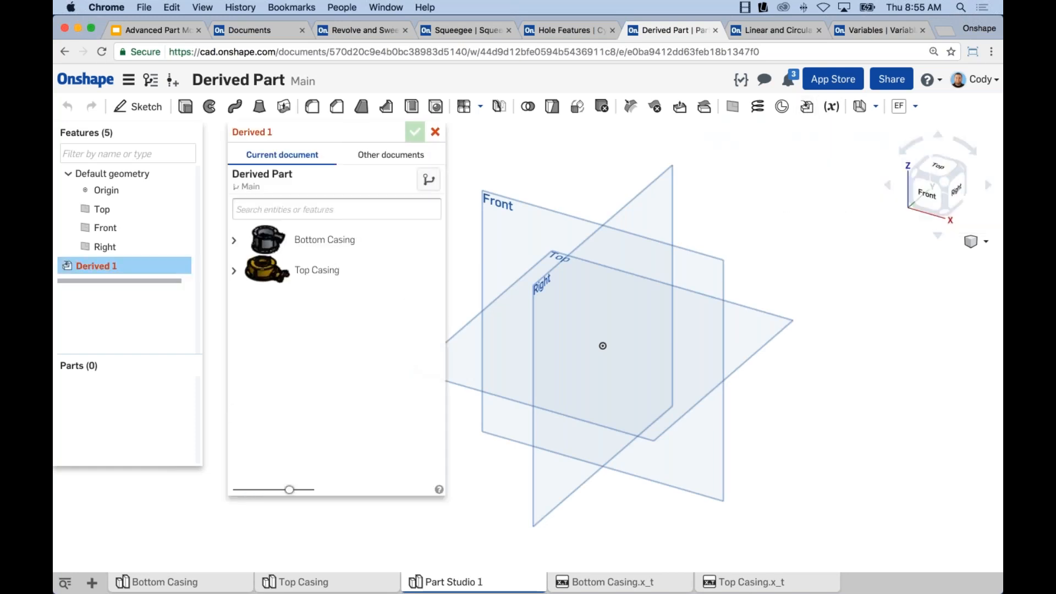
pyautogui.click(300, 241)
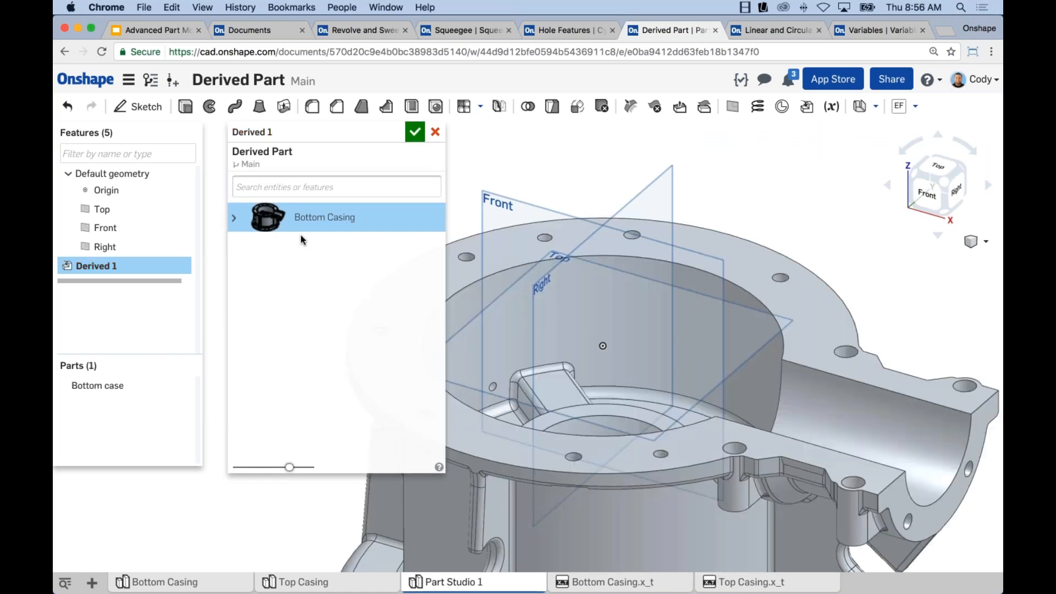
pyautogui.click(414, 132)
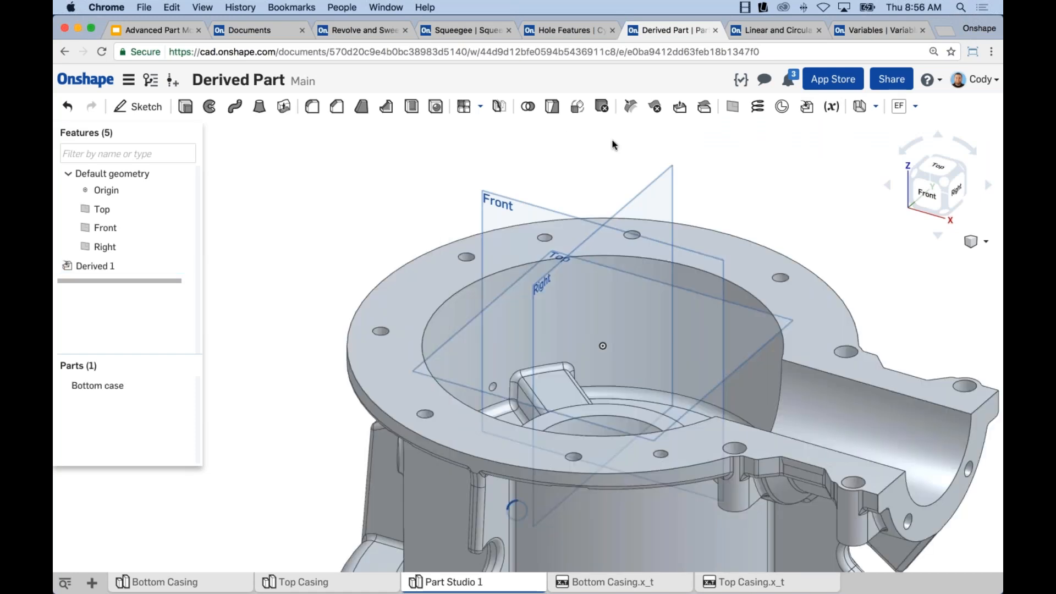
pyautogui.press('f')
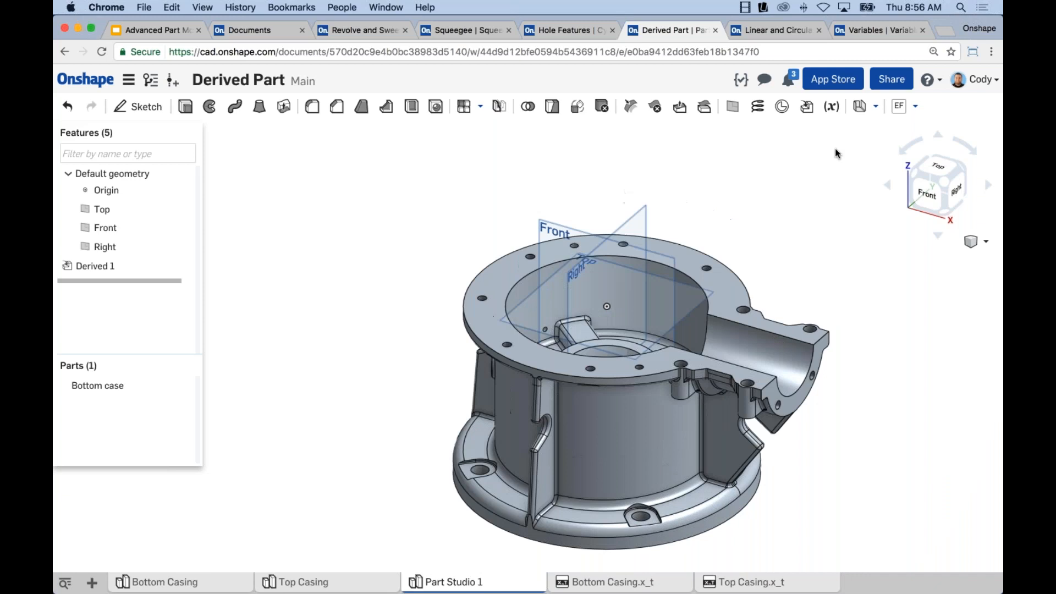
# Step: Derive the Top Casing from the current document into the same Part Studio
pyautogui.click(859, 106)
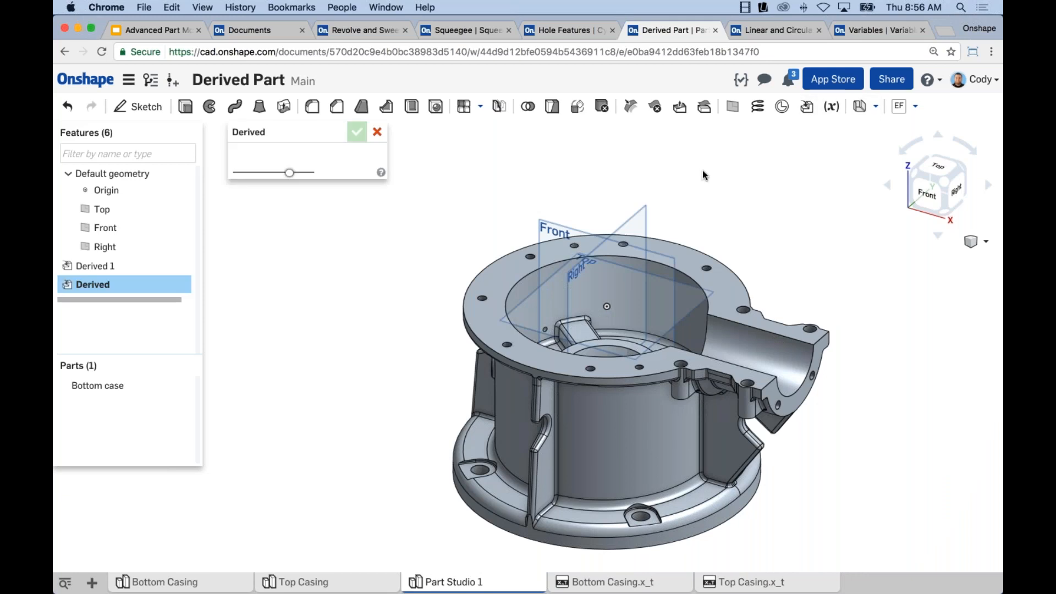
pyautogui.click(321, 263)
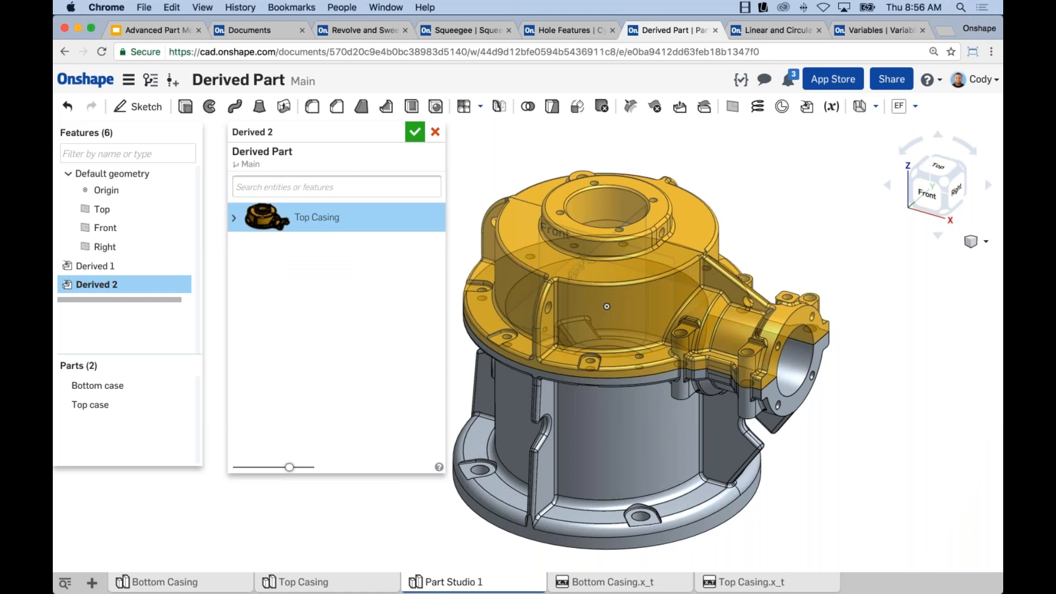
pyautogui.press('Return')
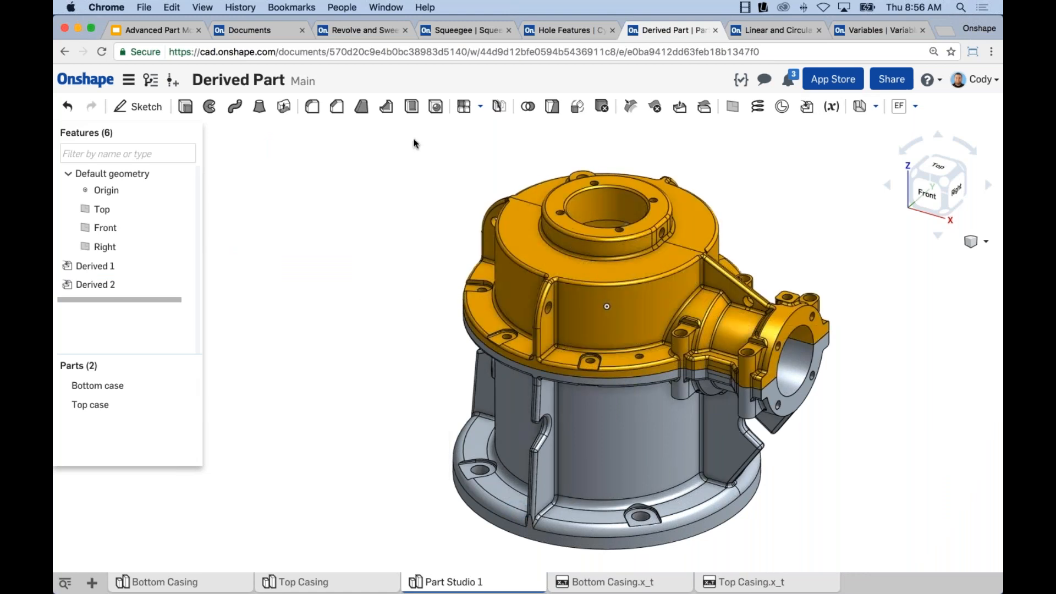
# Step: Start a sketch on the bottom casing's half of the outlet flange face
pyautogui.scroll(-2, 427, 297)
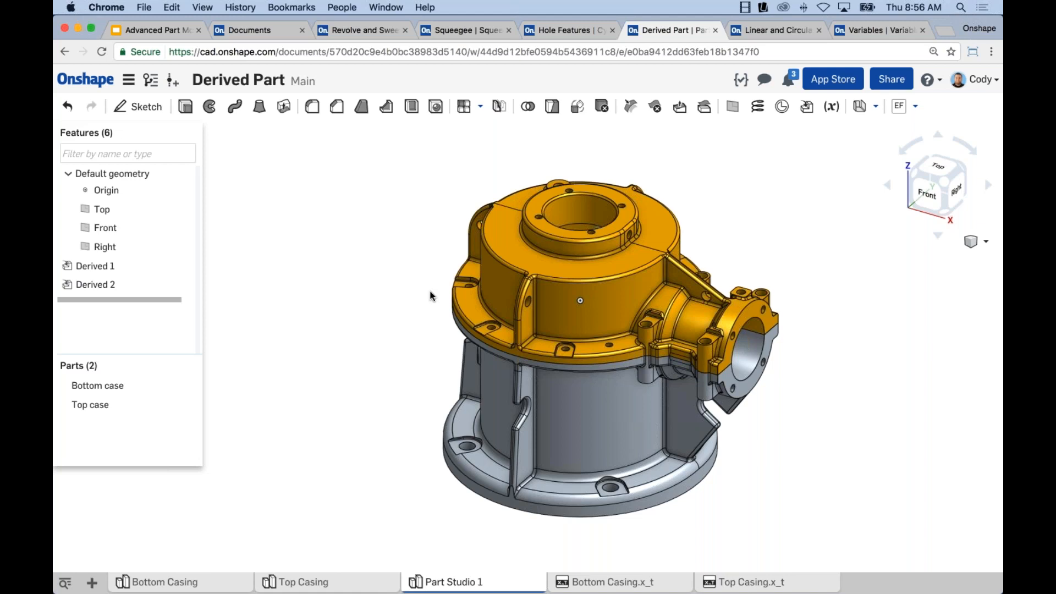
pyautogui.moveTo(438, 268); pyautogui.dragTo(473, 272, button='right')
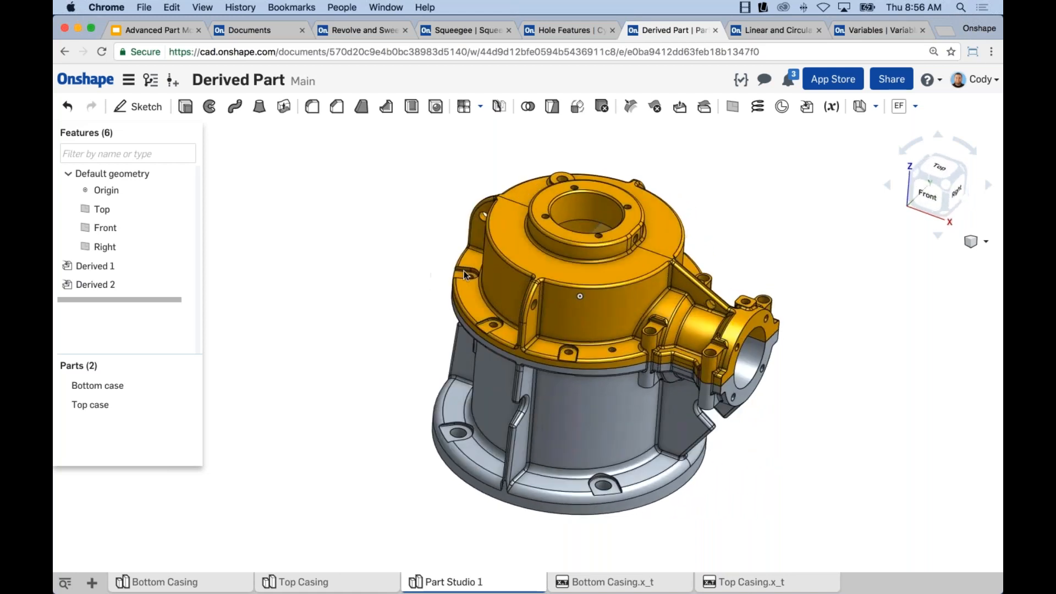
pyautogui.scroll(4, 642, 262)
pyautogui.scroll(-1, 612, 274)
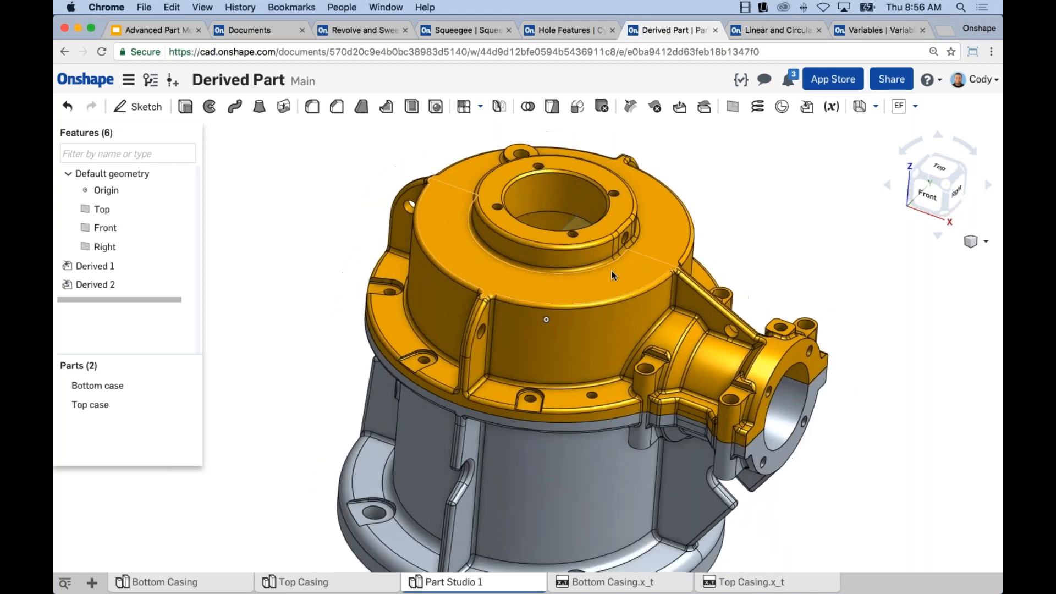
pyautogui.scroll(-1, 622, 301)
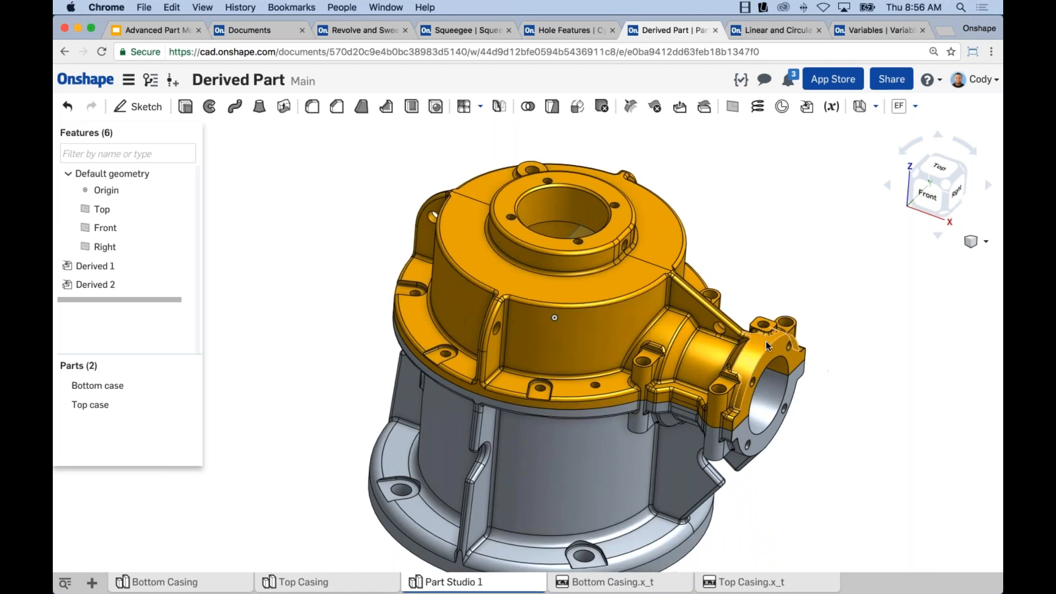
pyautogui.moveTo(843, 382); pyautogui.dragTo(841, 378, button='right')
pyautogui.moveTo(832, 416); pyautogui.dragTo(831, 393, button='middle')
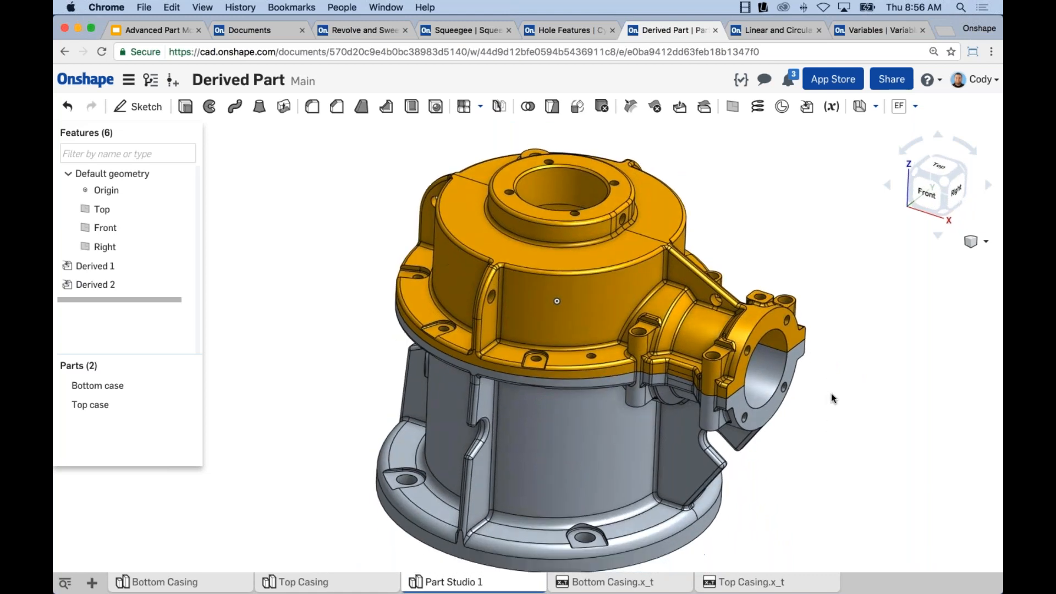
pyautogui.scroll(4, 828, 391)
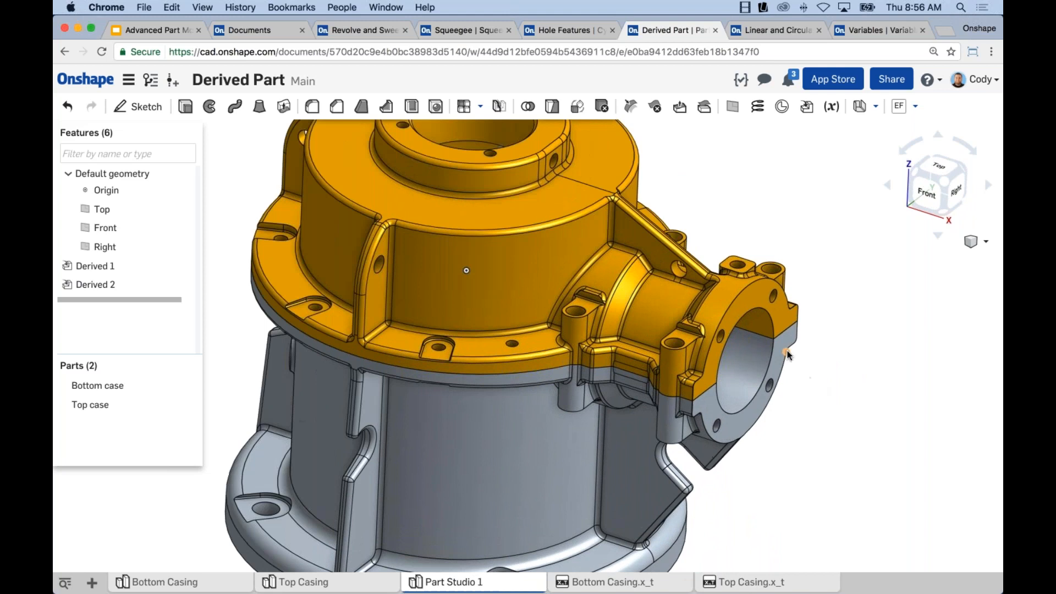
pyautogui.click(780, 349)
pyautogui.press('s')
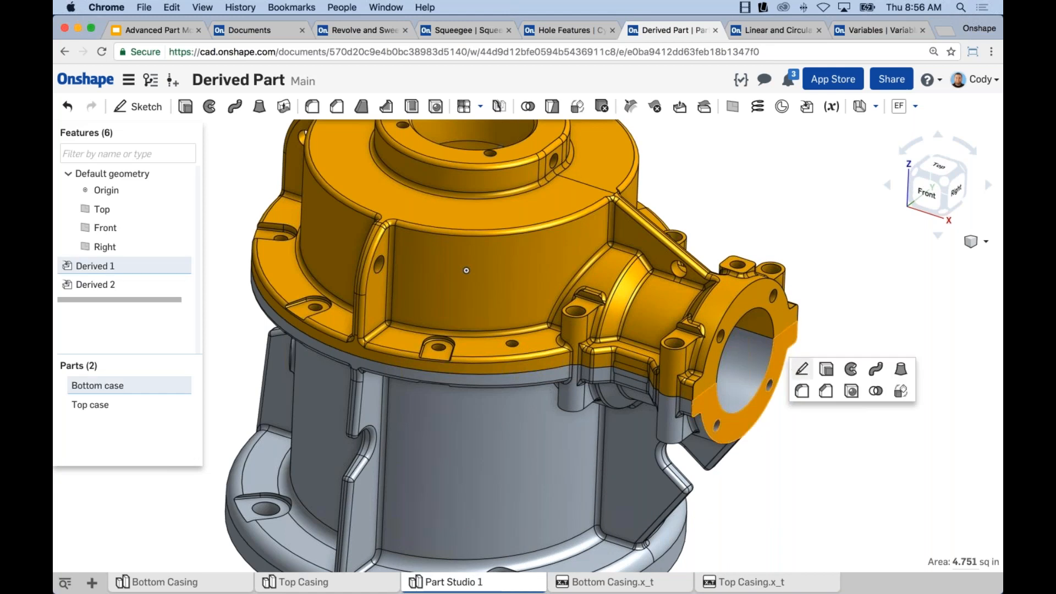
pyautogui.click(801, 369)
pyautogui.press('n')
# Step: Sketch a circle centred on the outlet bore and constrain it to match the bore's edge
pyautogui.press('c')
pyautogui.click(695, 302)
pyautogui.click(684, 347)
pyautogui.press('Escape')
pyautogui.click(648, 306)
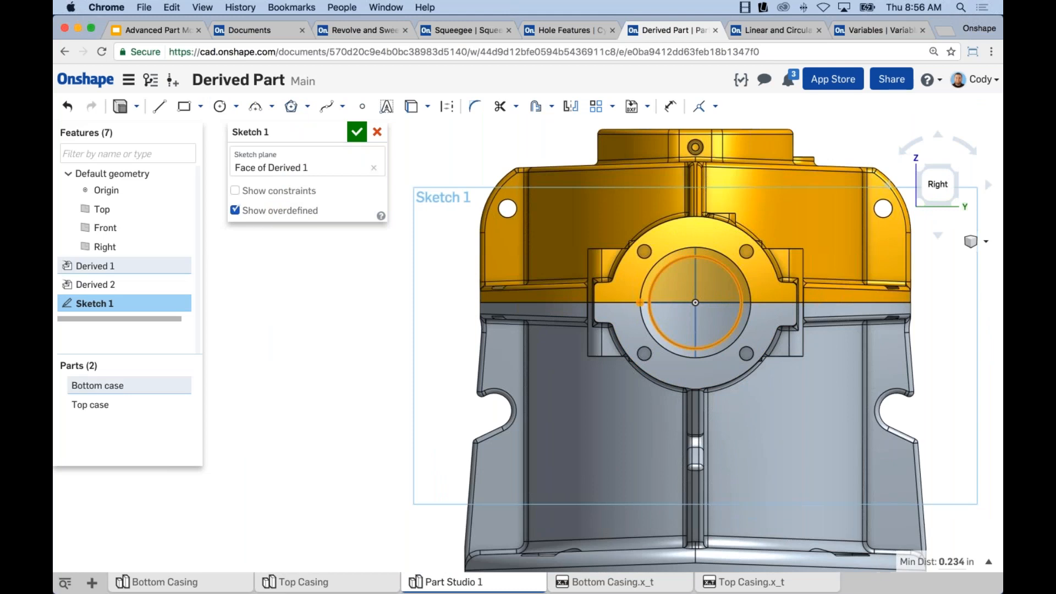
pyautogui.press('Delete')
# Step: Sketch a concentric circle about 4.29 in in diameter and constrain it to match the flange's outer edge
pyautogui.press('c')
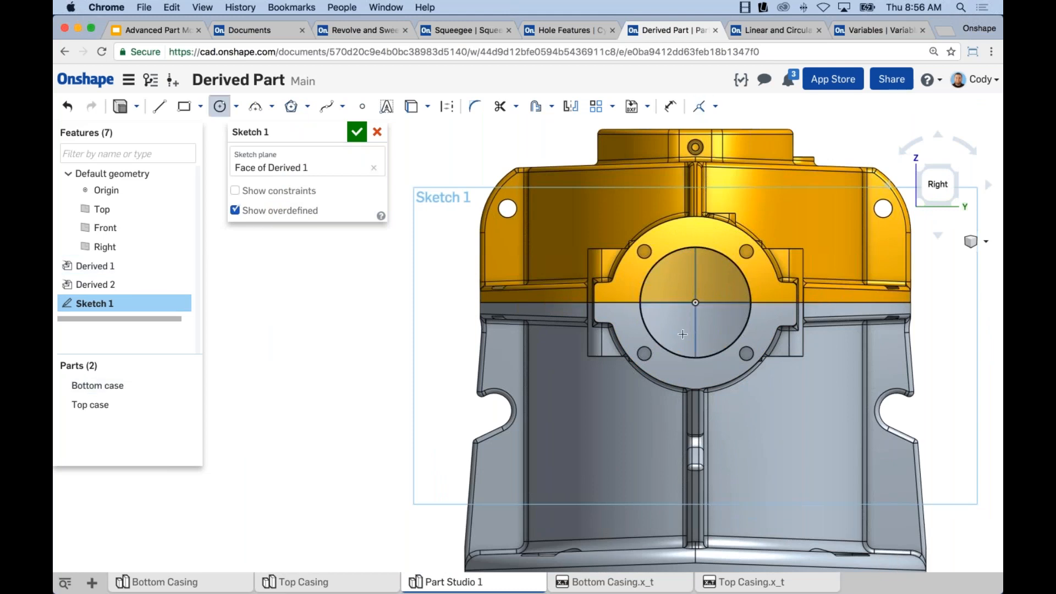
pyautogui.click(696, 302)
pyautogui.click(669, 382)
pyautogui.press('Escape')
pyautogui.click(612, 278)
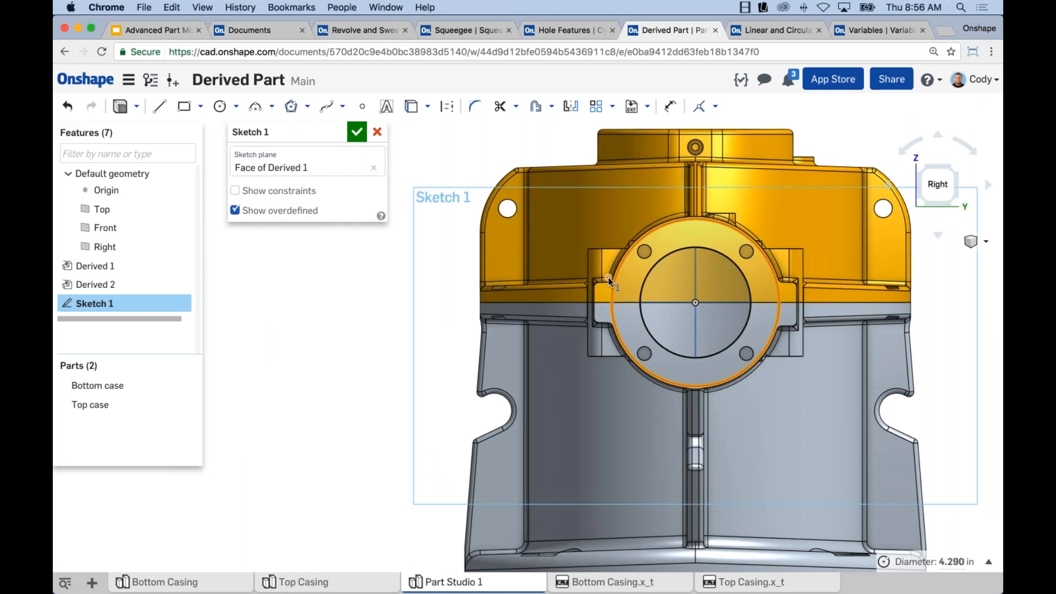
pyautogui.scroll(5, 609, 278)
pyautogui.scroll(-10, 630, 283)
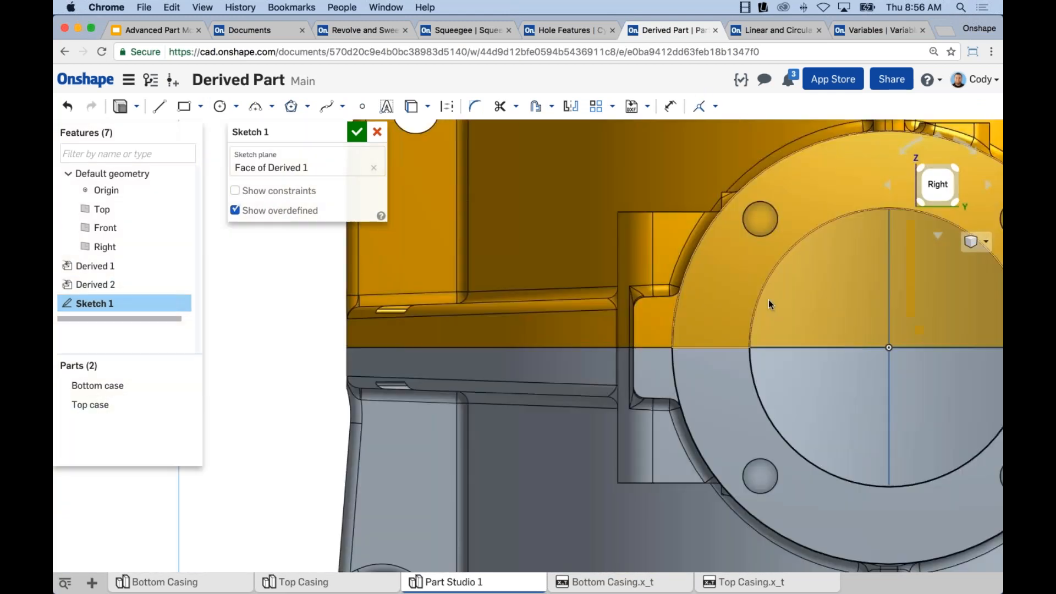
# Step: Project the edges of the four flange bolt holes into the sketch
pyautogui.moveTo(767, 299)
pyautogui.mouseDown(button='middle')
pyautogui.moveTo(668, 265)
pyautogui.moveTo(609, 182)
pyautogui.mouseUp(button='middle')
pyautogui.click(611, 180)
pyautogui.press('u')
pyautogui.scroll(-1, 687, 184)
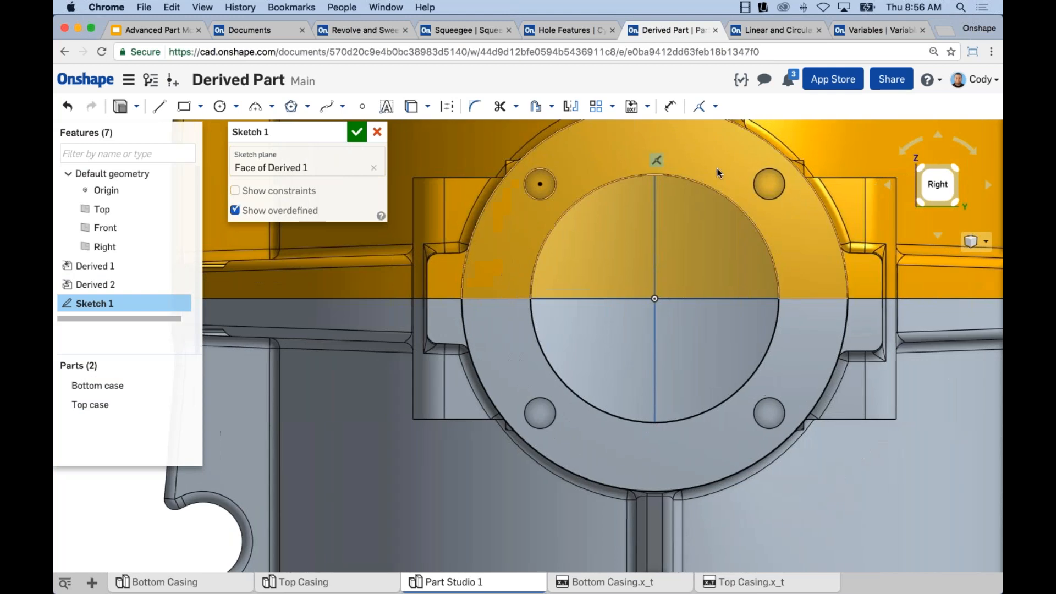
pyautogui.click(762, 170)
pyautogui.click(768, 406)
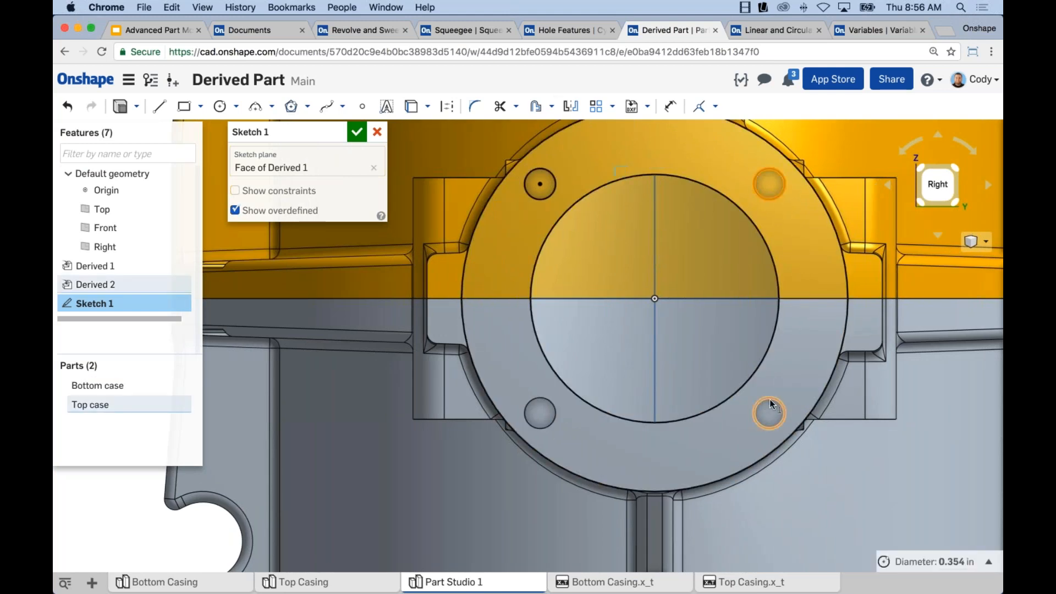
pyautogui.click(537, 405)
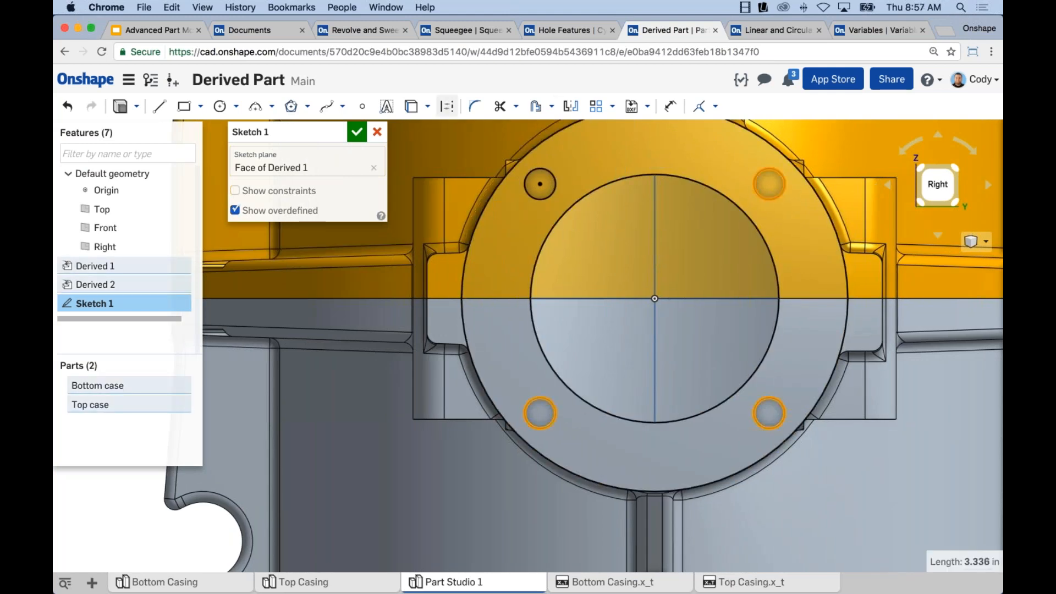
pyautogui.click(411, 107)
# Step: Extrude the flange ring sketch 0.25 in outward as a new part
pyautogui.hotkey('shift', '7')
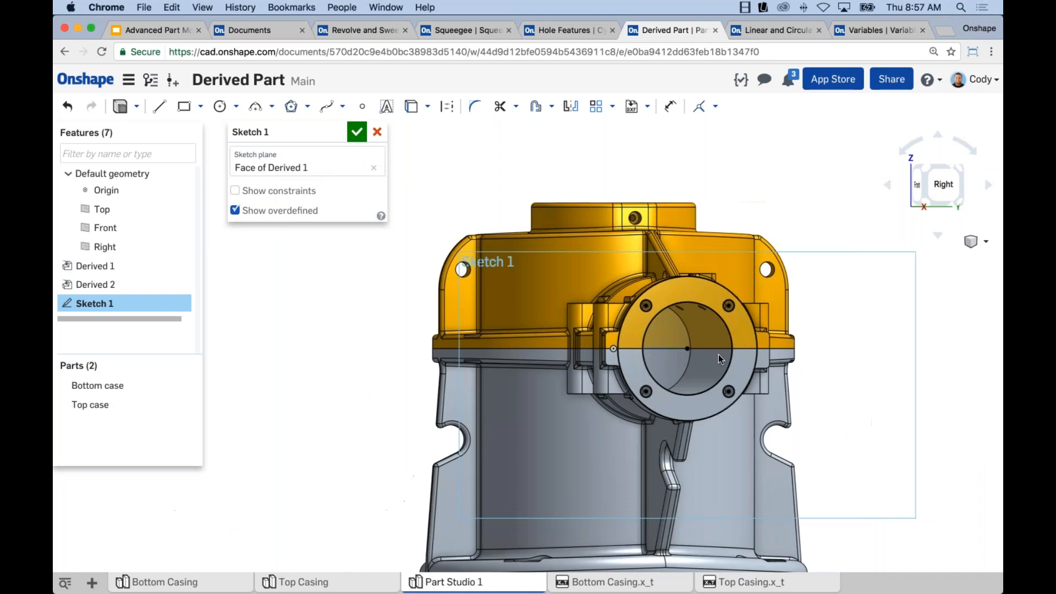
pyautogui.hotkey('shift', 'e')
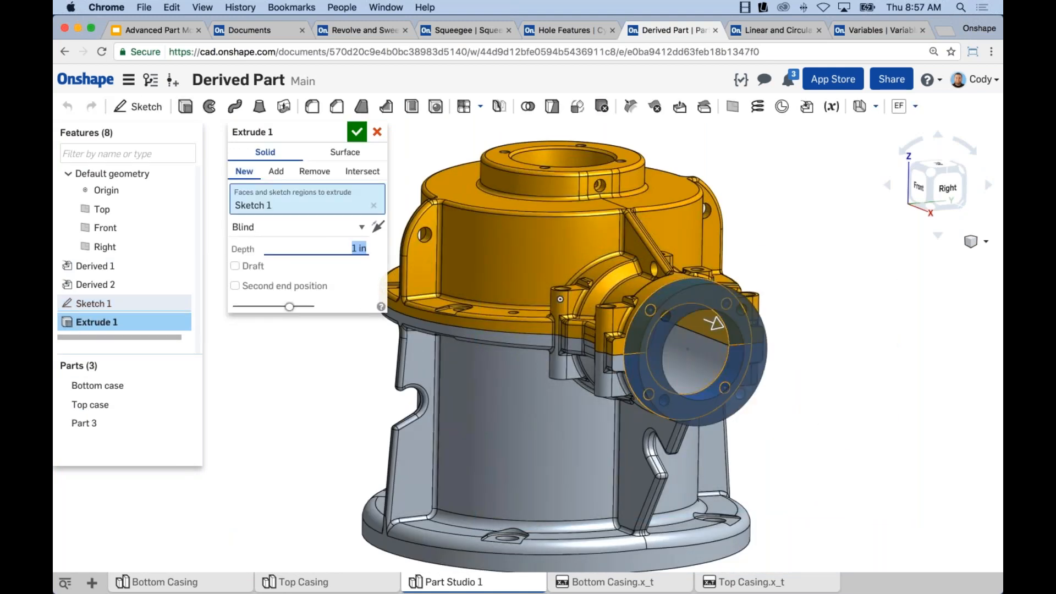
pyautogui.write('.25')
pyautogui.press('Return')
pyautogui.click(358, 135)
pyautogui.moveTo(381, 183); pyautogui.dragTo(403, 203, button='right')
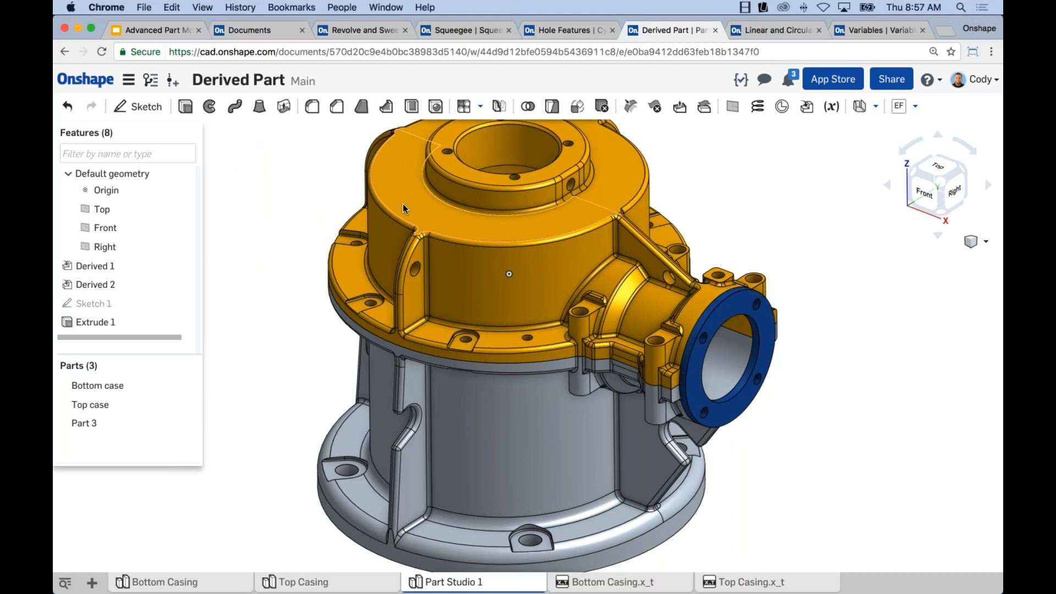
pyautogui.press('f')
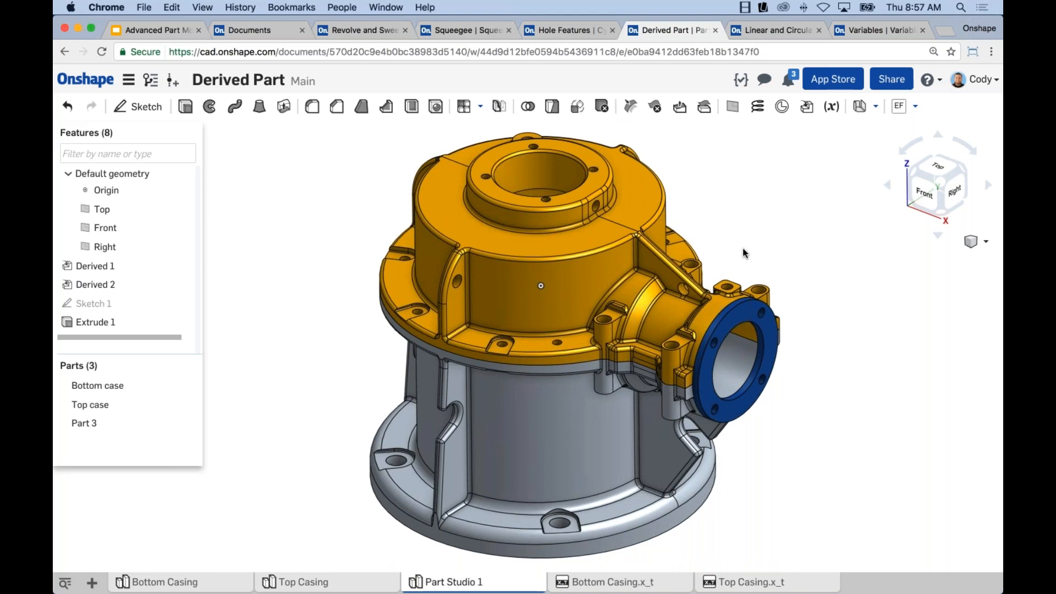
pyautogui.scroll(-1, 742, 253)
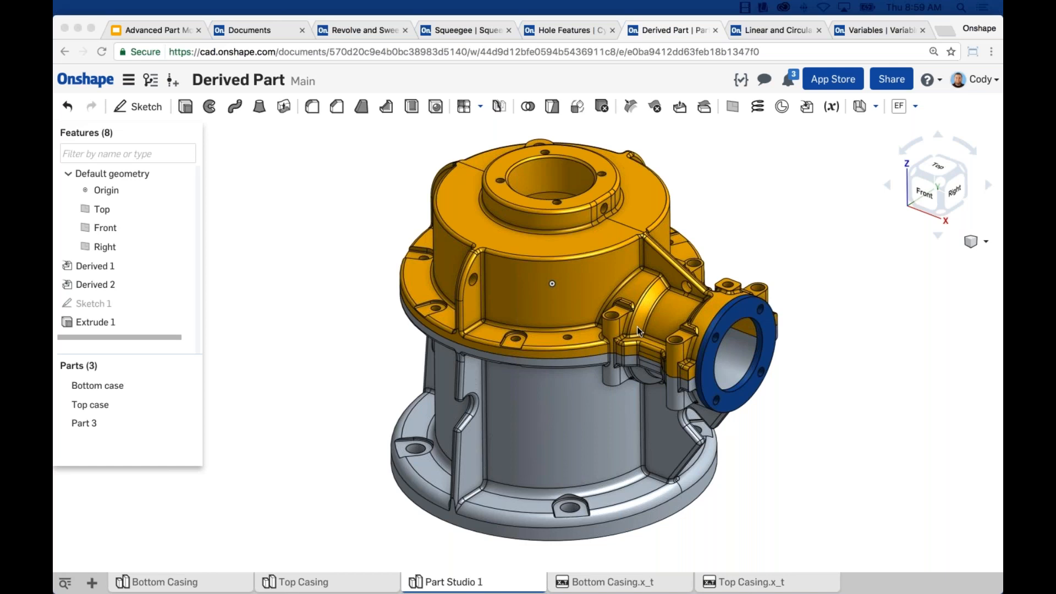
pyautogui.scroll(3, 775, 253)
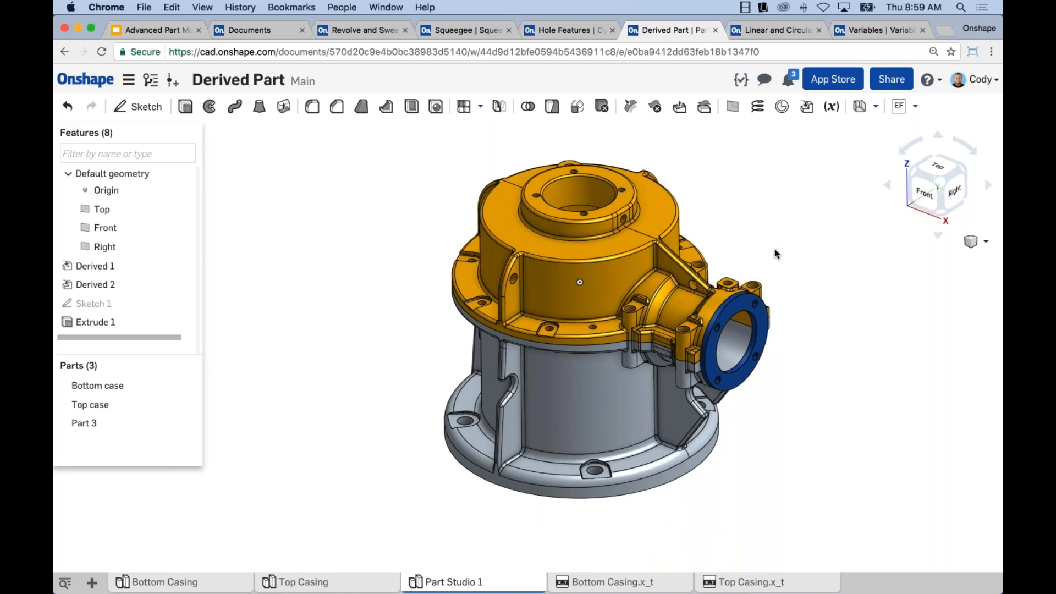
# Step: Switch to the Linear and Circular Feature Patterns document and reload it
pyautogui.click(777, 30)
pyautogui.click(102, 51)
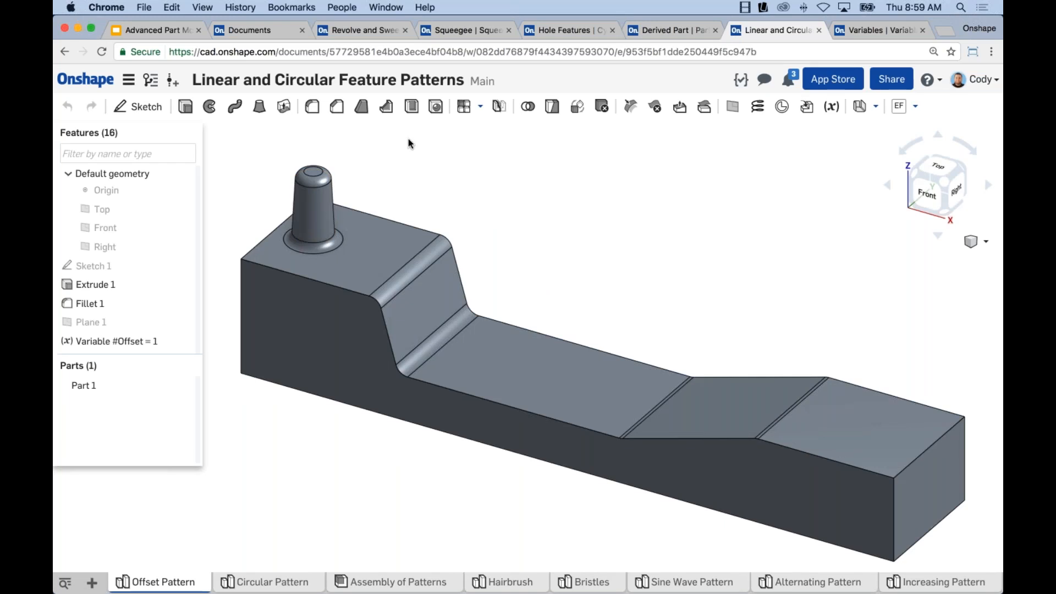
# Step: Examine the tapered boss and the stepped top of the block, and identify which feature creates the boss
pyautogui.scroll(-3, 569, 229)
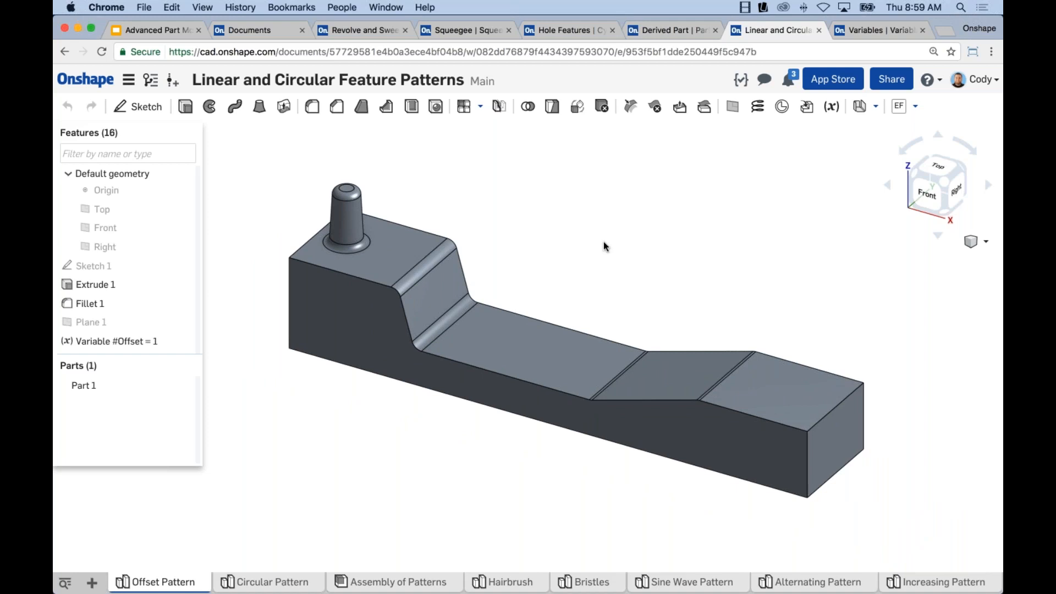
pyautogui.moveTo(602, 242)
pyautogui.mouseDown(button='right')
pyautogui.moveTo(593, 238)
pyautogui.moveTo(597, 249)
pyautogui.mouseUp(button='right')
pyautogui.scroll(-2, 604, 273)
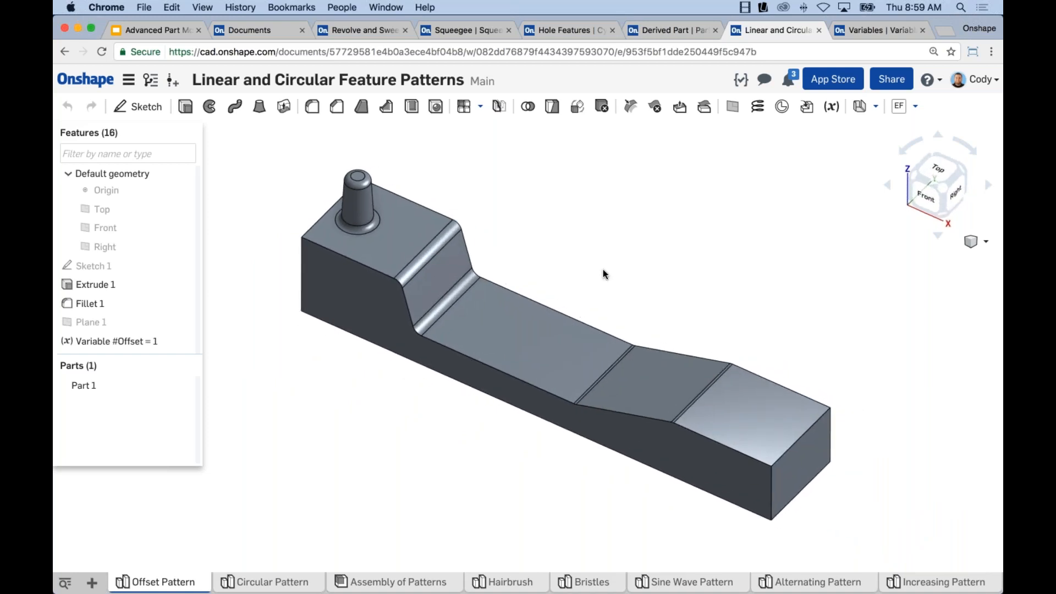
pyautogui.scroll(5, 367, 202)
pyautogui.click(364, 202)
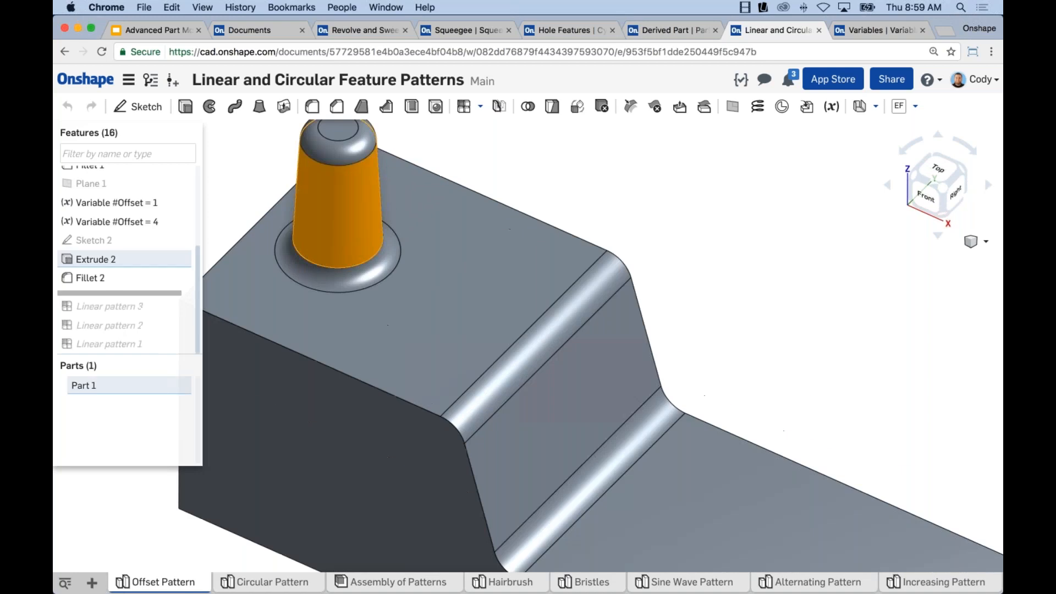
pyautogui.click(786, 254)
pyautogui.scroll(-3, 748, 247)
pyautogui.scroll(-2, 746, 248)
pyautogui.moveTo(746, 248); pyautogui.dragTo(712, 228, button='middle')
pyautogui.scroll(-1, 751, 276)
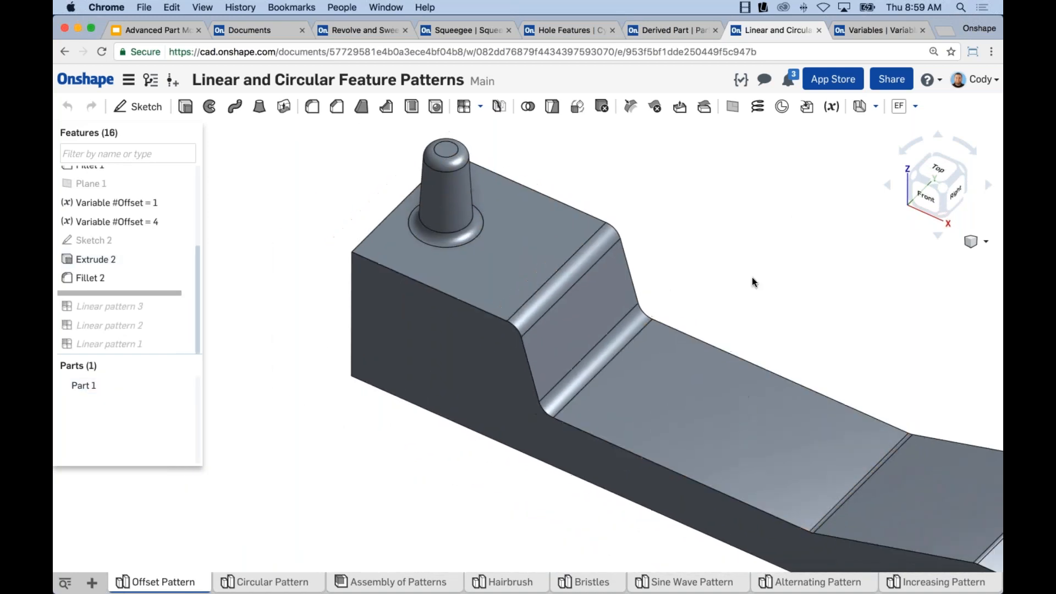
pyautogui.moveTo(751, 276); pyautogui.dragTo(708, 292, button='middle')
# Step: Start a linear feature pattern of the tapered boss, using Extrude 2 and Fillet 2 as the features to pattern
pyautogui.click(464, 107)
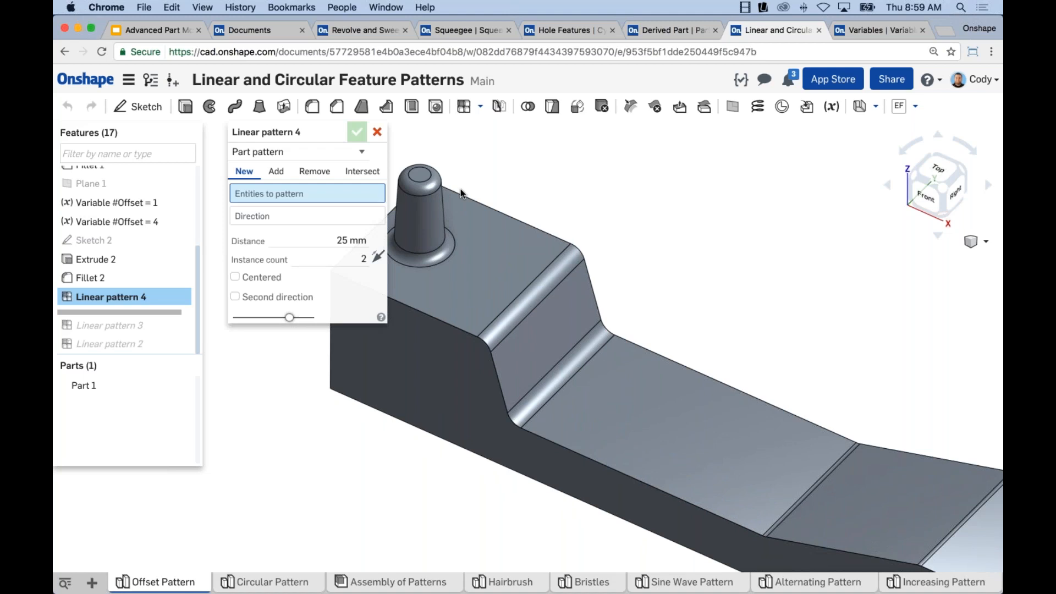
pyautogui.click(289, 153)
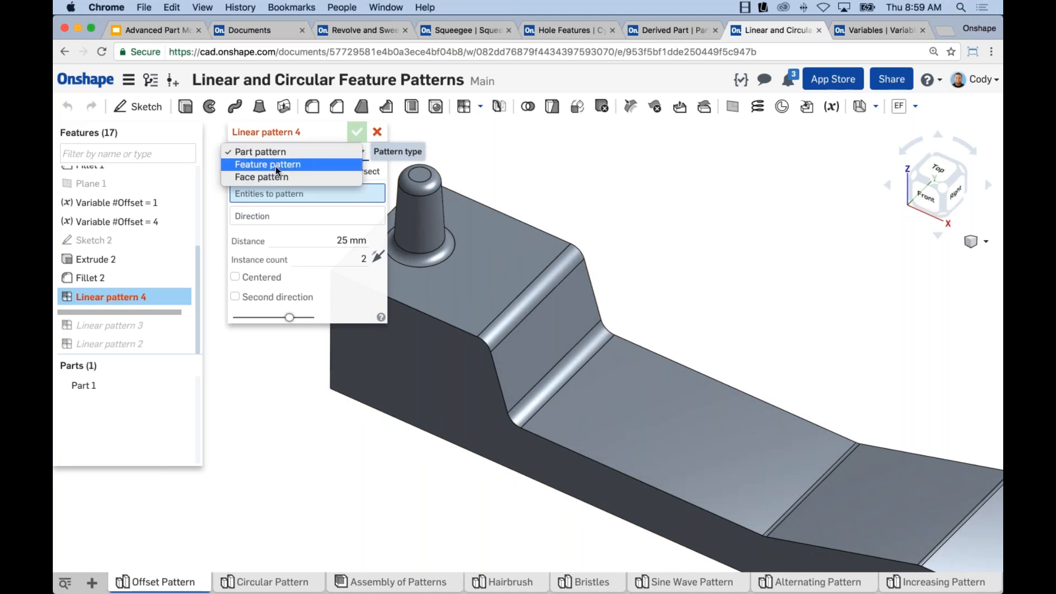
pyautogui.click(296, 167)
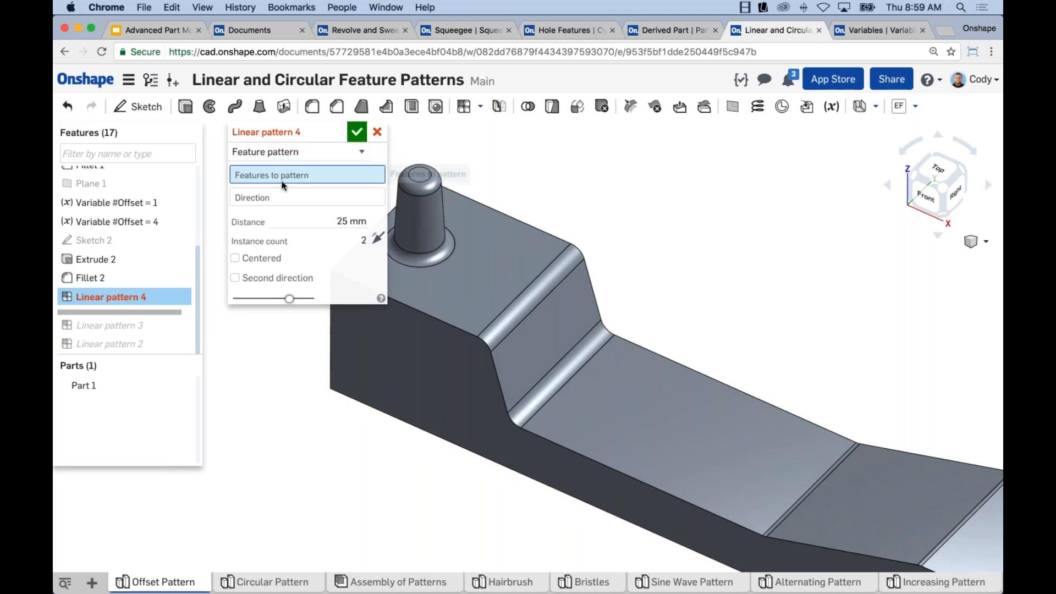
pyautogui.click(102, 262)
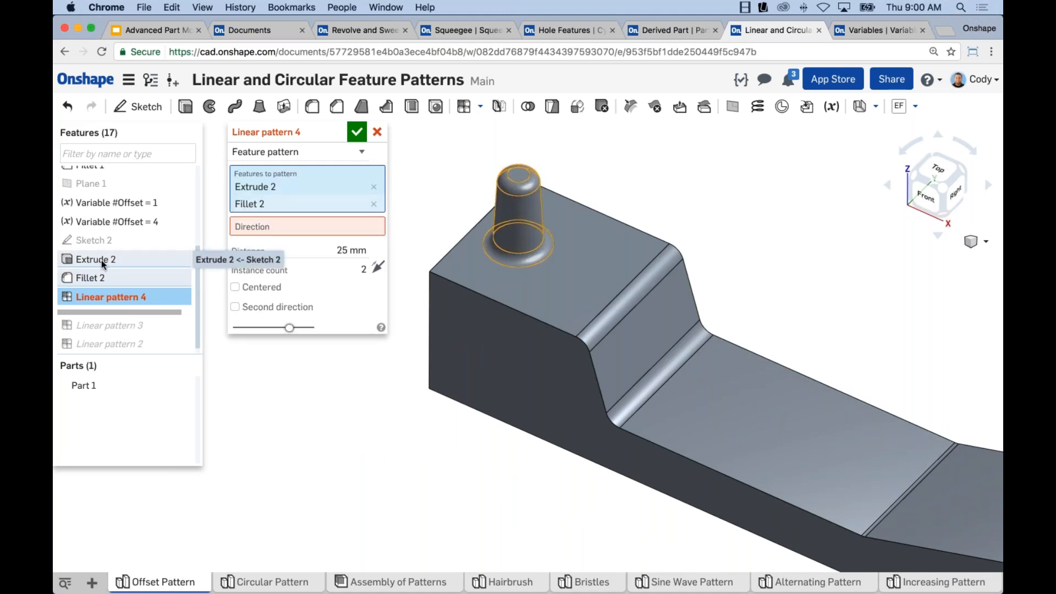
# Step: Run the linear pattern along the block's upper front edge and set its instance count to 10
pyautogui.click(308, 226)
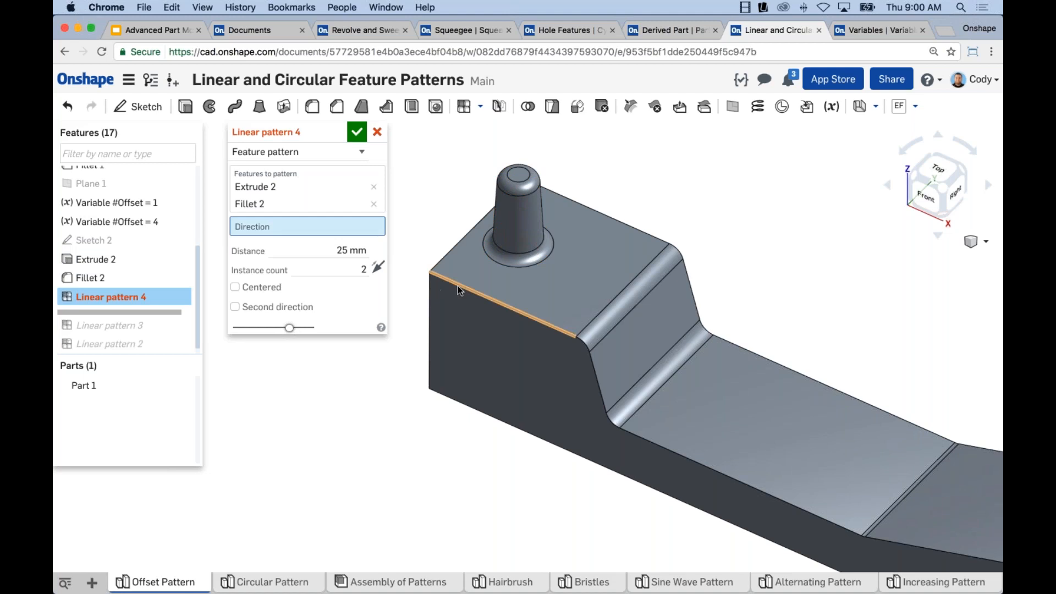
pyautogui.click(460, 291)
pyautogui.scroll(-4, 547, 357)
pyautogui.click(363, 280)
pyautogui.write('8')
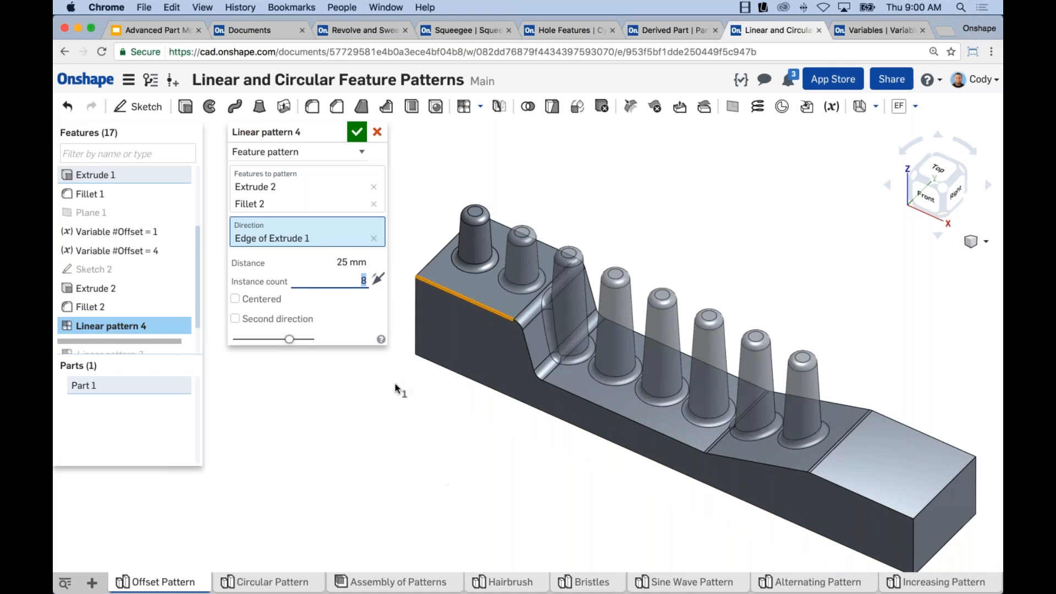
pyautogui.write('10')
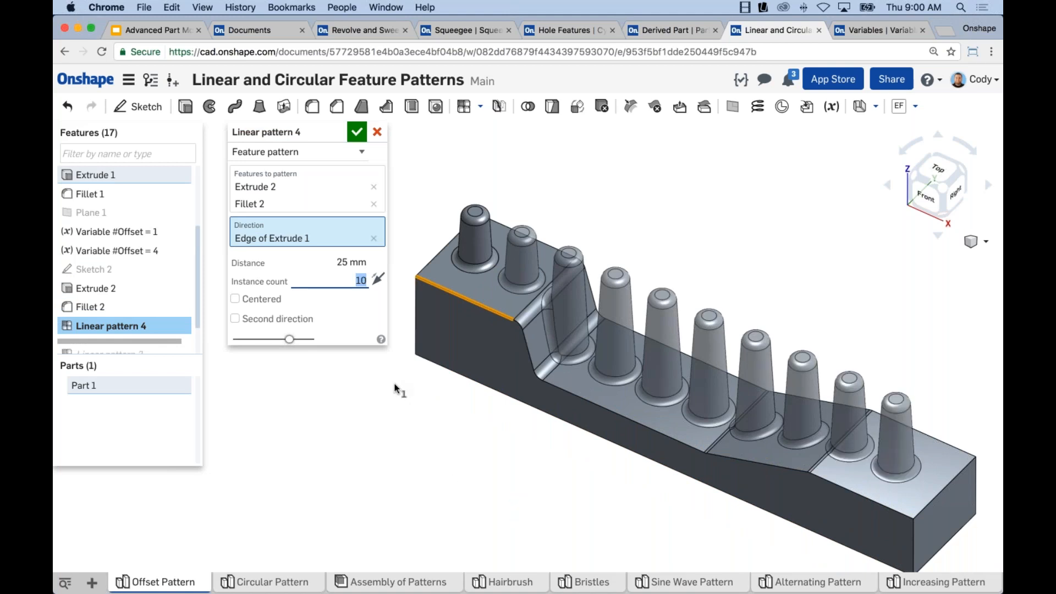
# Step: Examine how the previewed boss instances meet the stepped and sloped top surfaces of the block
pyautogui.moveTo(465, 418); pyautogui.dragTo(490, 401, button='right')
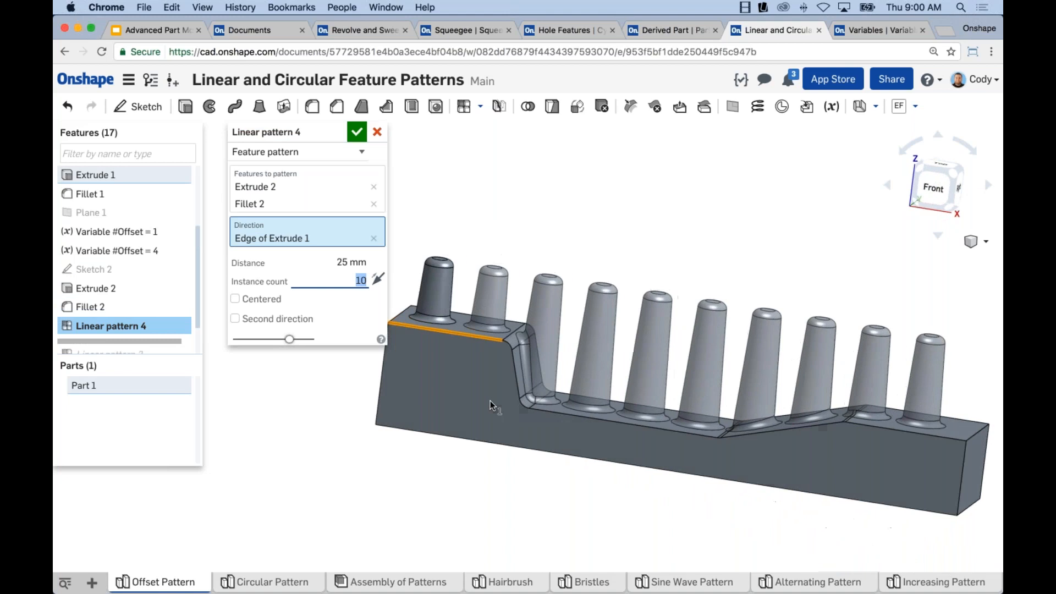
pyautogui.scroll(3, 439, 275)
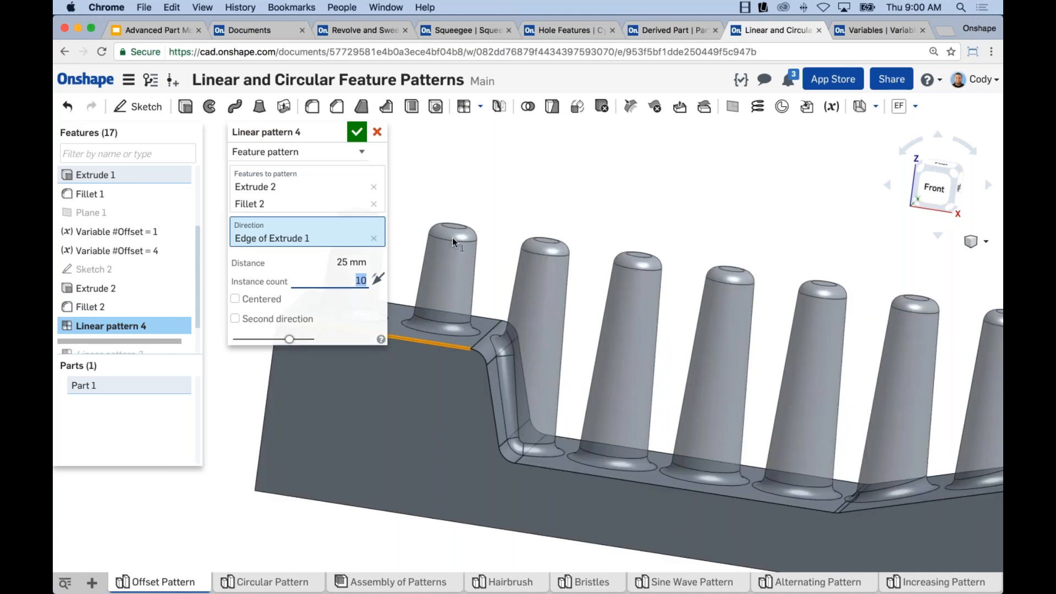
pyautogui.scroll(3, 460, 337)
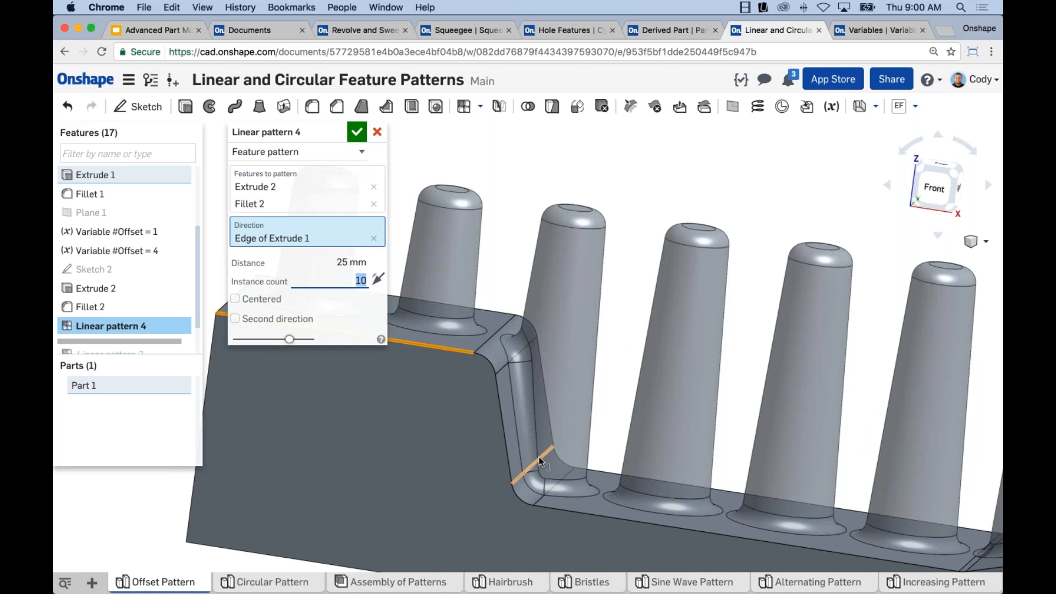
pyautogui.scroll(-5, 806, 425)
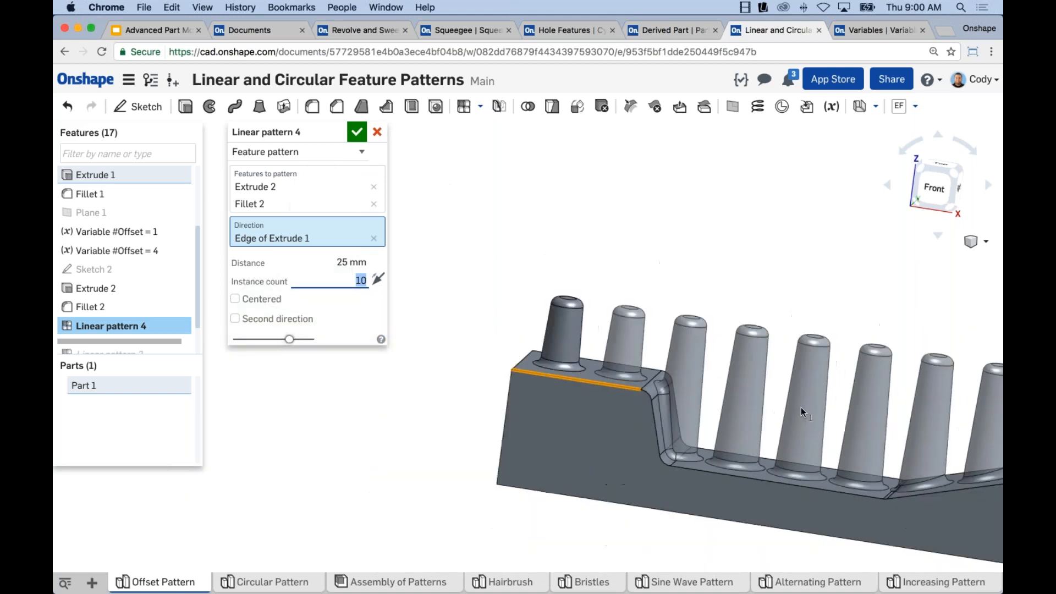
pyautogui.moveTo(777, 404); pyautogui.dragTo(771, 411, button='right')
pyautogui.scroll(-3, 804, 406)
pyautogui.moveTo(804, 406); pyautogui.dragTo(662, 259, button='middle')
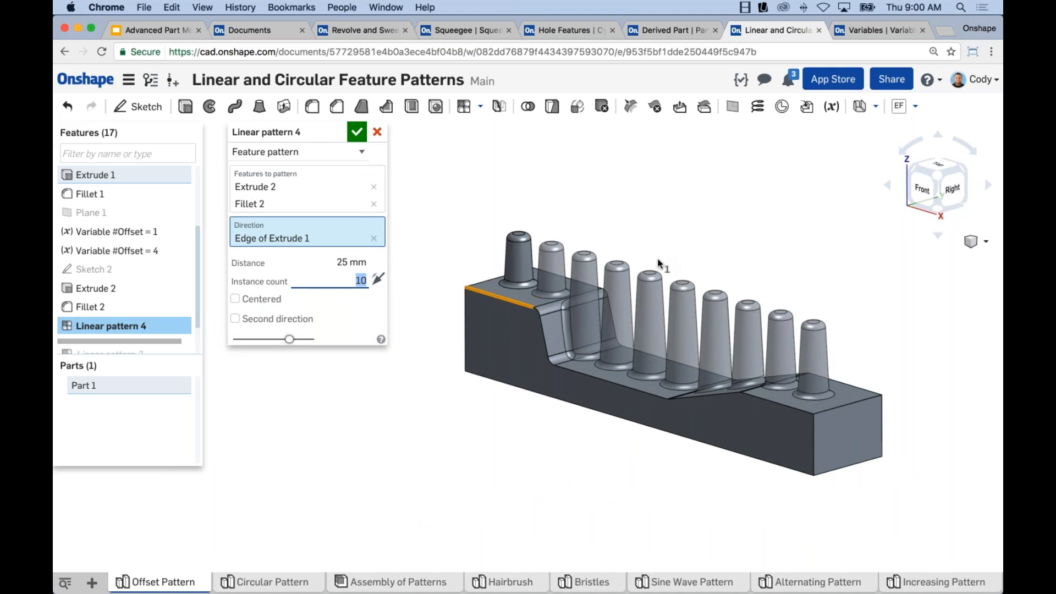
# Step: Review the linear pattern's features, distance and instance count, and accept the pattern
pyautogui.click(316, 198)
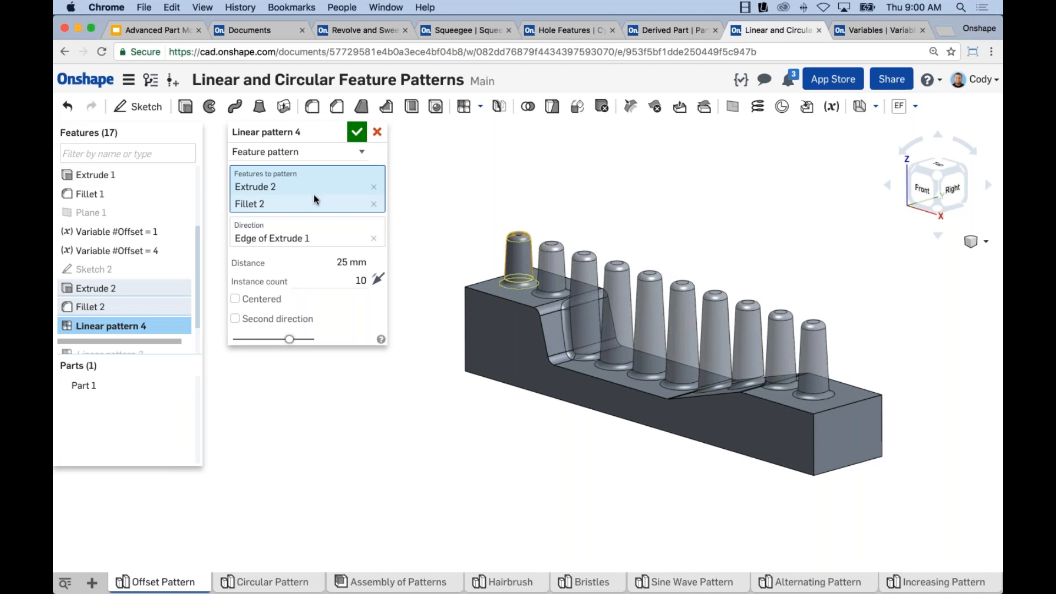
pyautogui.click(351, 262)
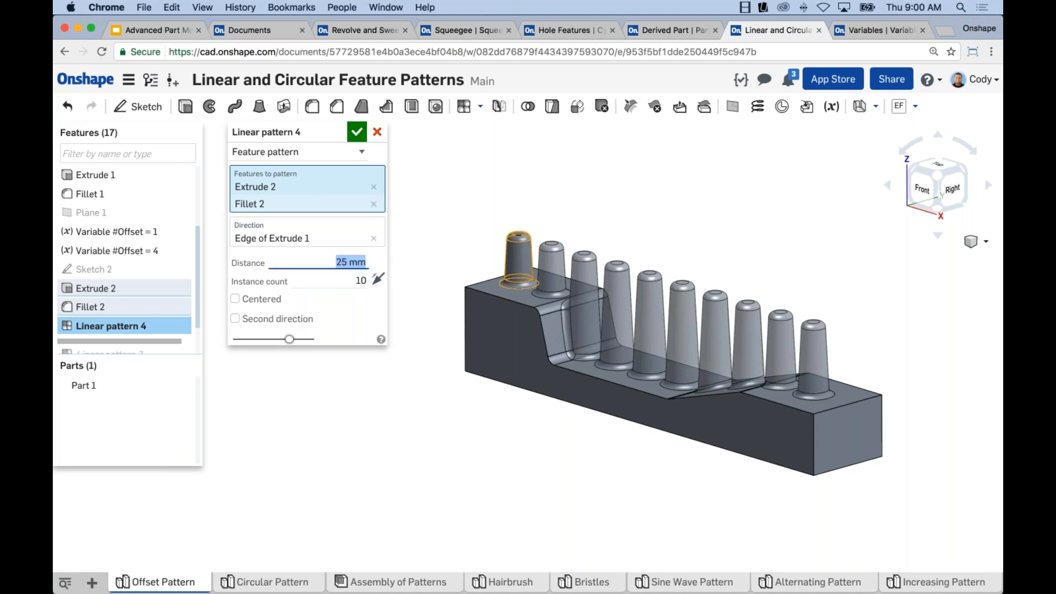
pyautogui.click(360, 280)
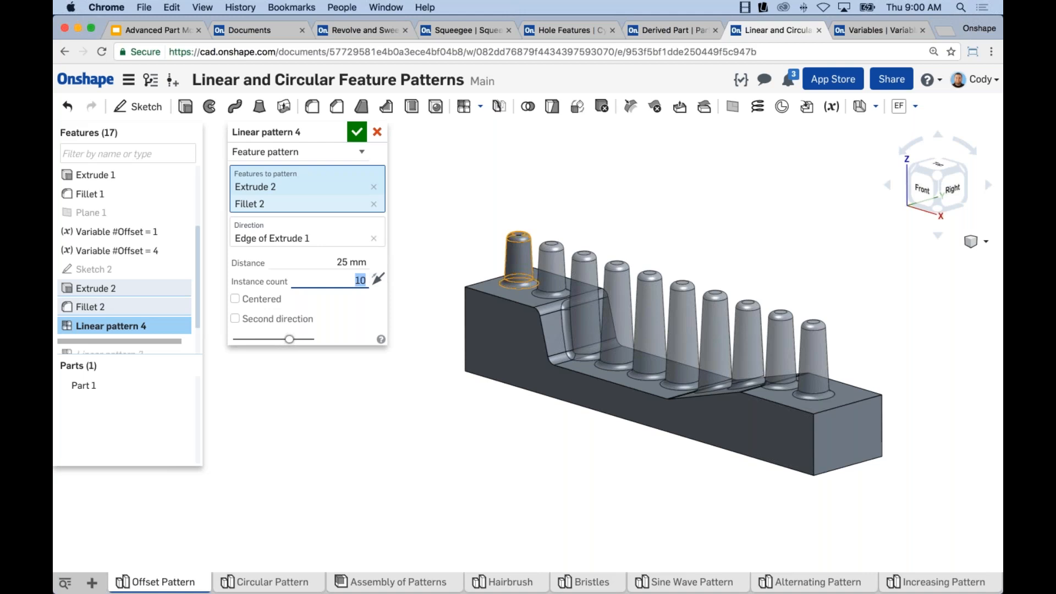
pyautogui.click(356, 132)
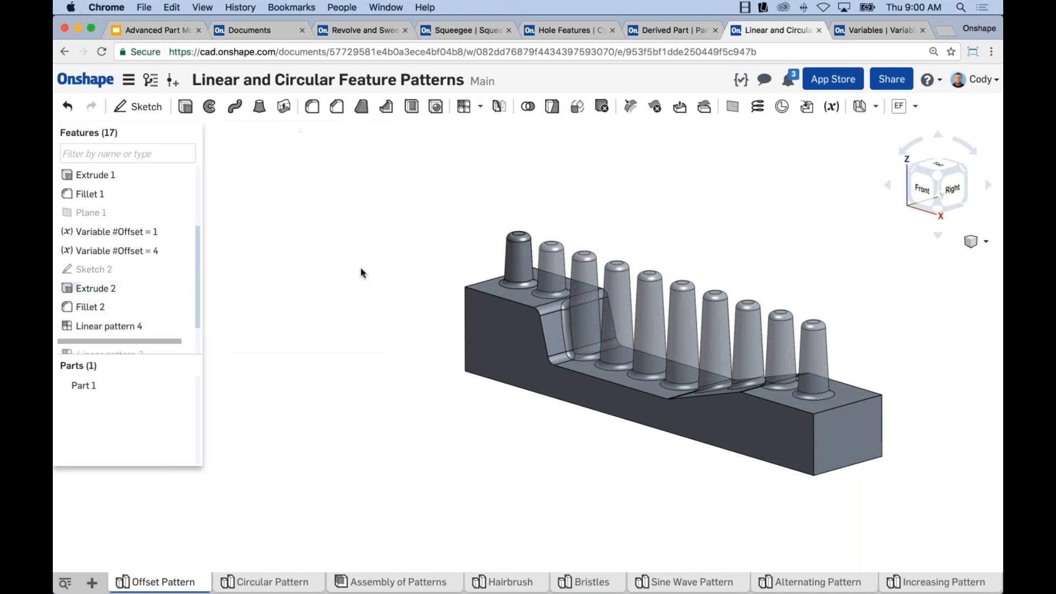
# Step: In the Circular Pattern part studio, start a circular feature pattern of the curved slot's Extrude 2 and Fillet 1
pyautogui.click(278, 581)
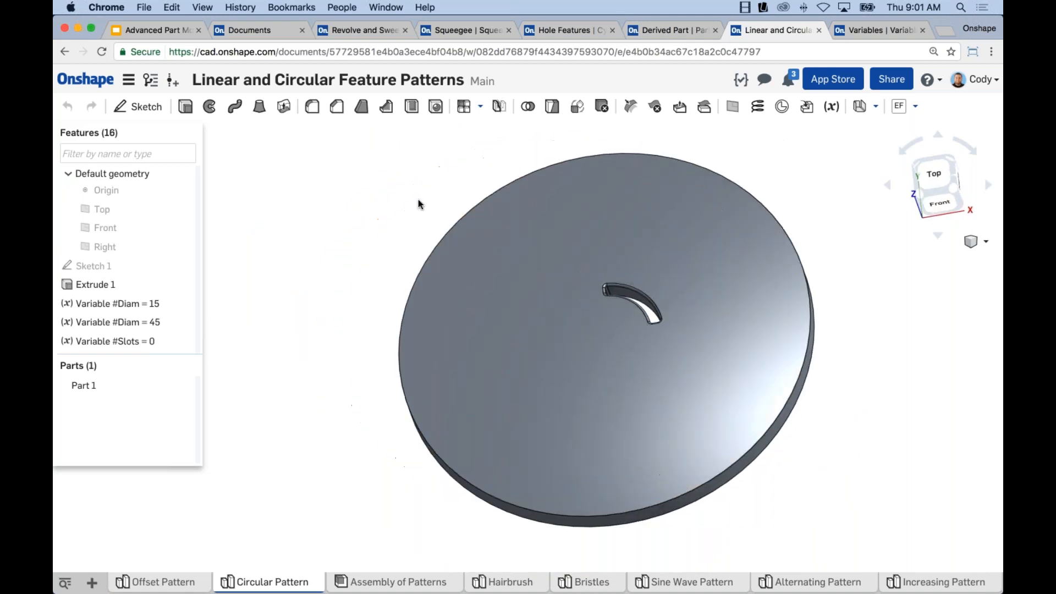
pyautogui.click(480, 106)
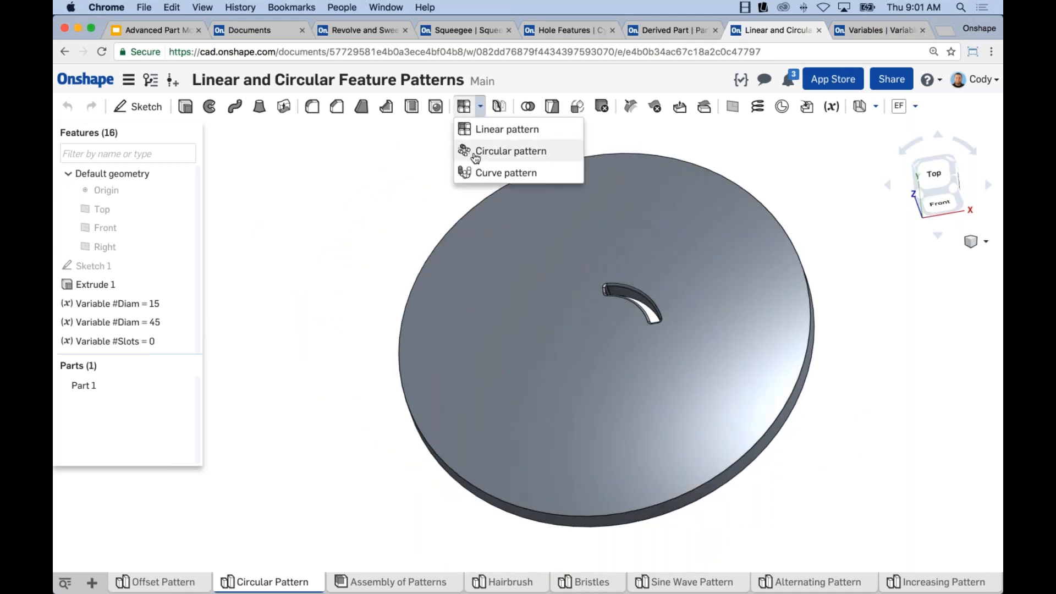
pyautogui.click(493, 154)
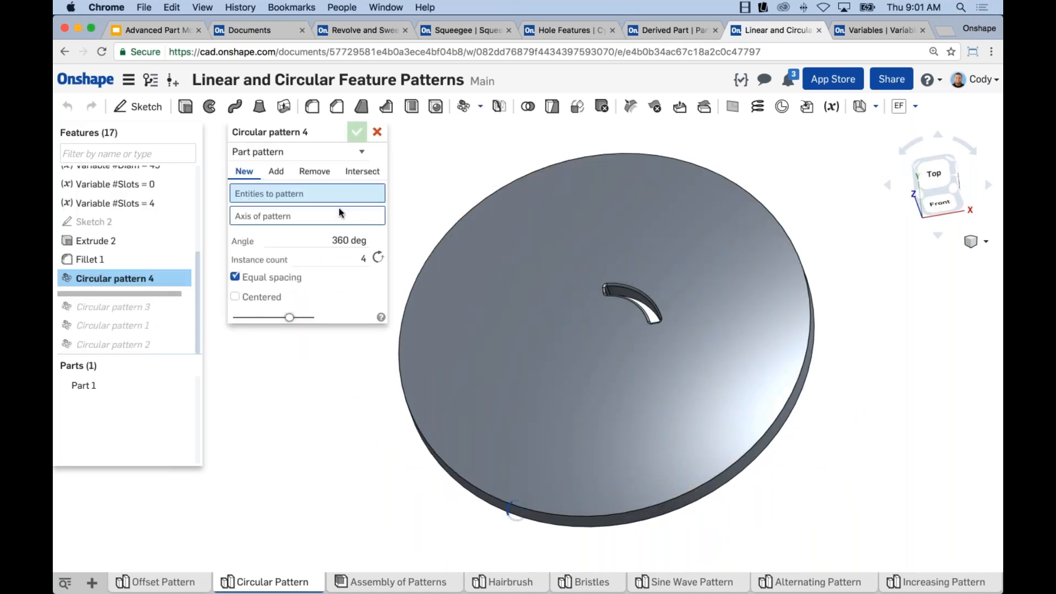
pyautogui.click(279, 156)
pyautogui.click(267, 165)
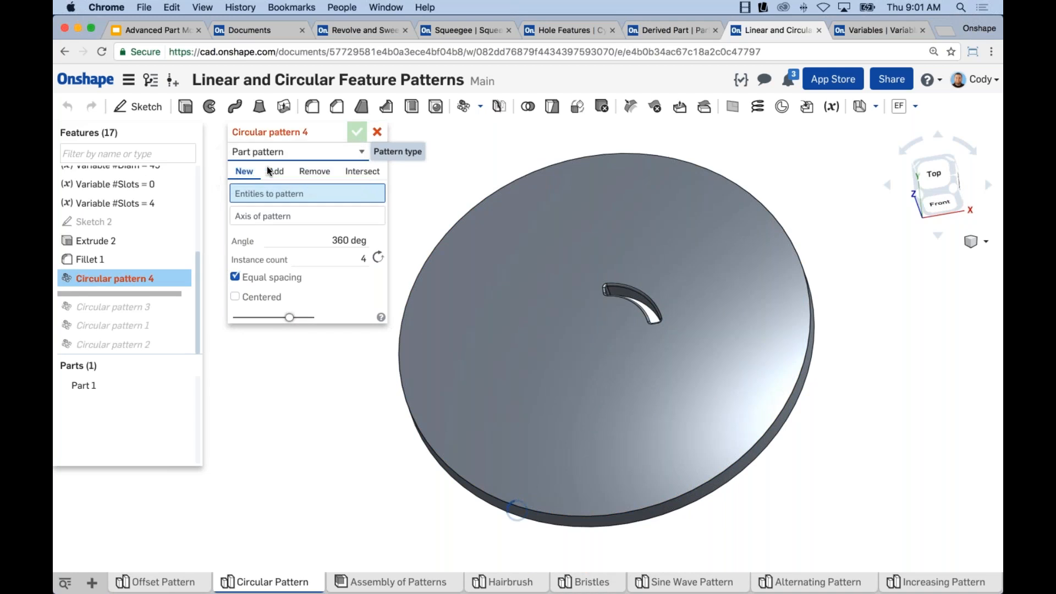
pyautogui.click(117, 242)
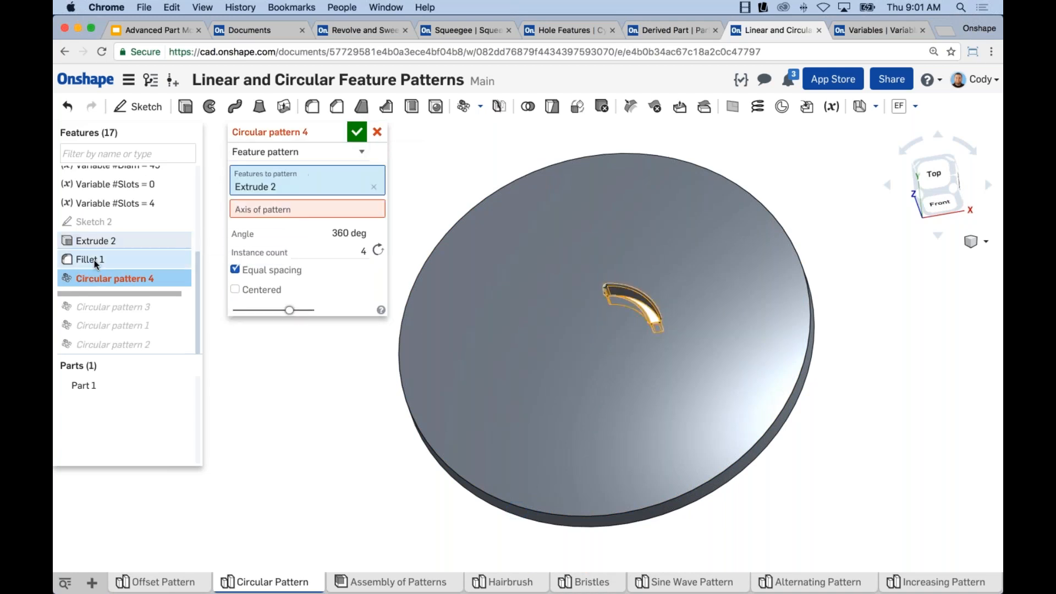
pyautogui.click(93, 260)
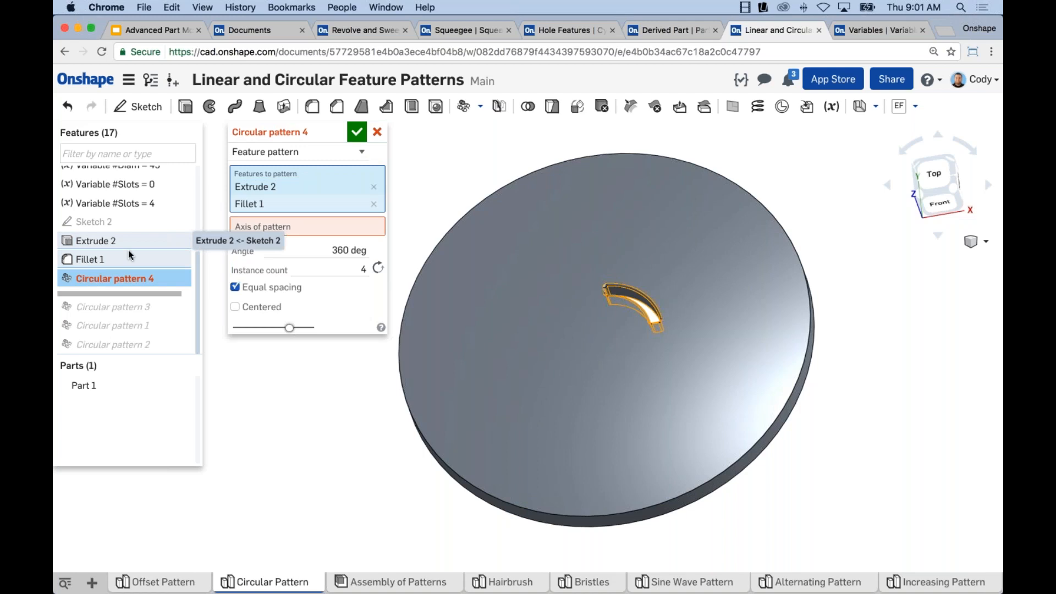
# Step: Use the disc's outer circular edge as the pattern axis and accept four equally spaced slots over 360 degrees
pyautogui.click(310, 228)
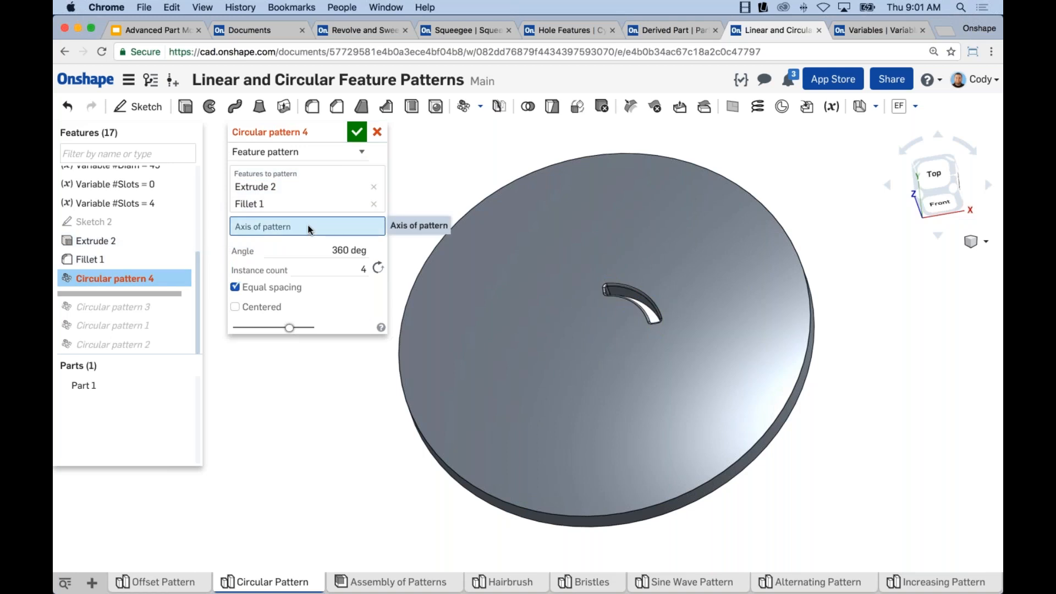
pyautogui.click(564, 160)
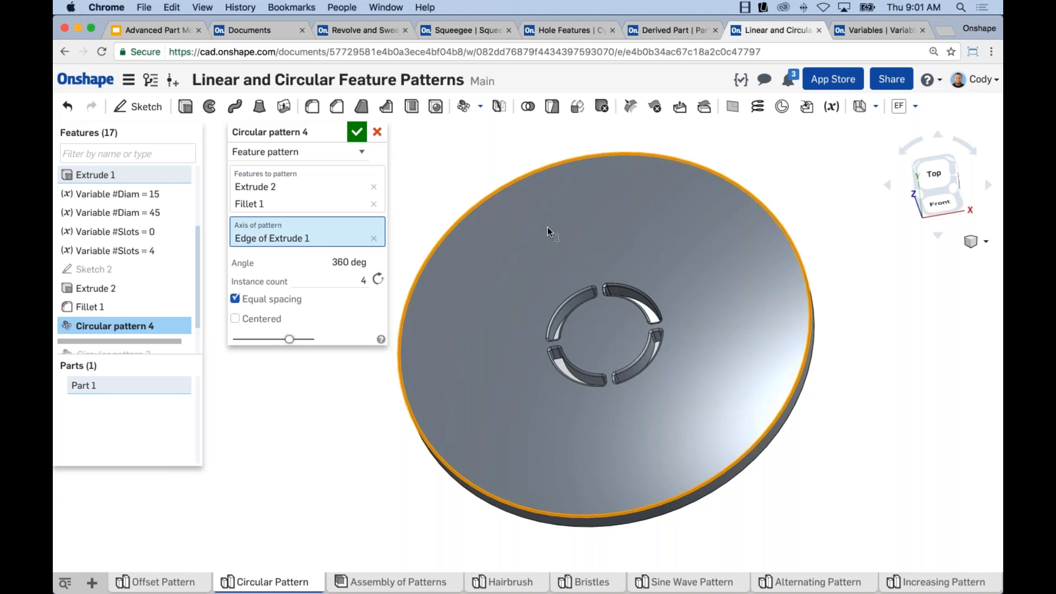
pyautogui.click(361, 141)
pyautogui.moveTo(448, 188)
pyautogui.mouseDown(button='right')
pyautogui.moveTo(448, 236)
pyautogui.moveTo(424, 236)
pyautogui.moveTo(440, 233)
pyautogui.moveTo(457, 204)
pyautogui.mouseUp(button='right')
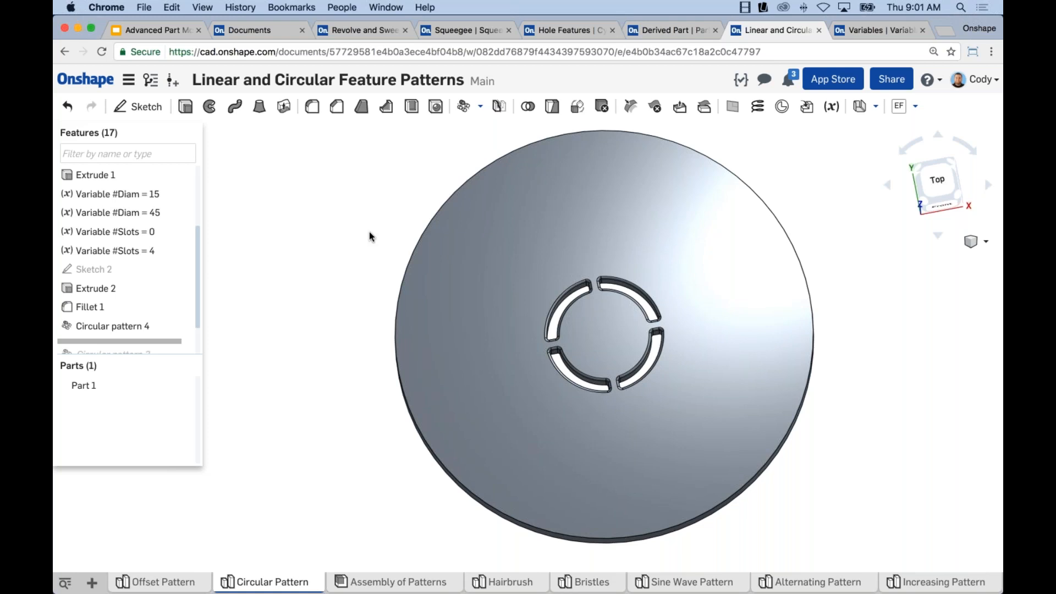
# Step: Switch to the slide presentation and present its closing Thank You slide in full screen
pyautogui.click(167, 31)
pyautogui.click(157, 453)
pyautogui.click(832, 88)
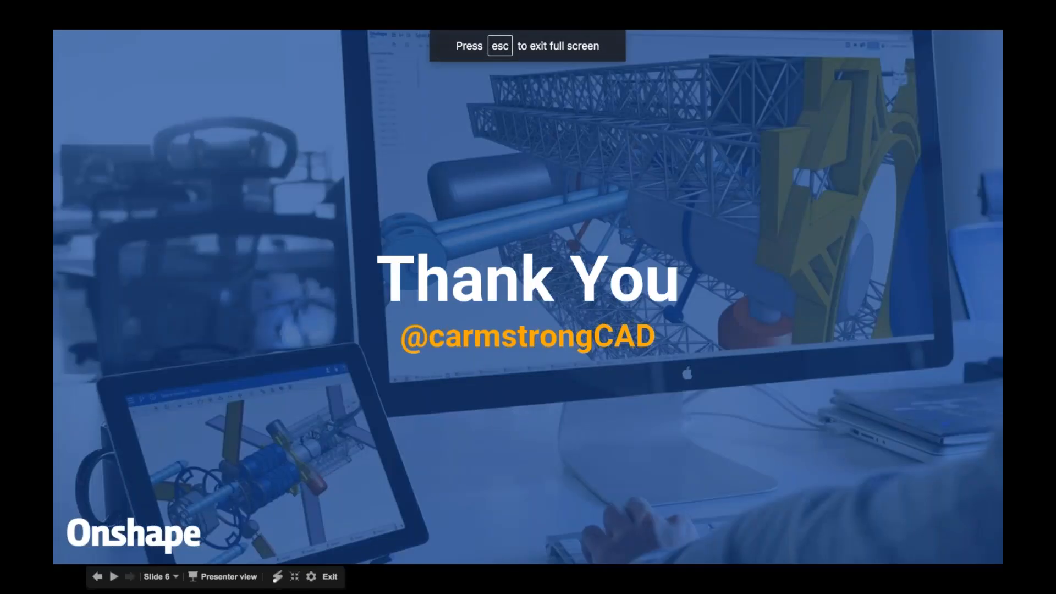